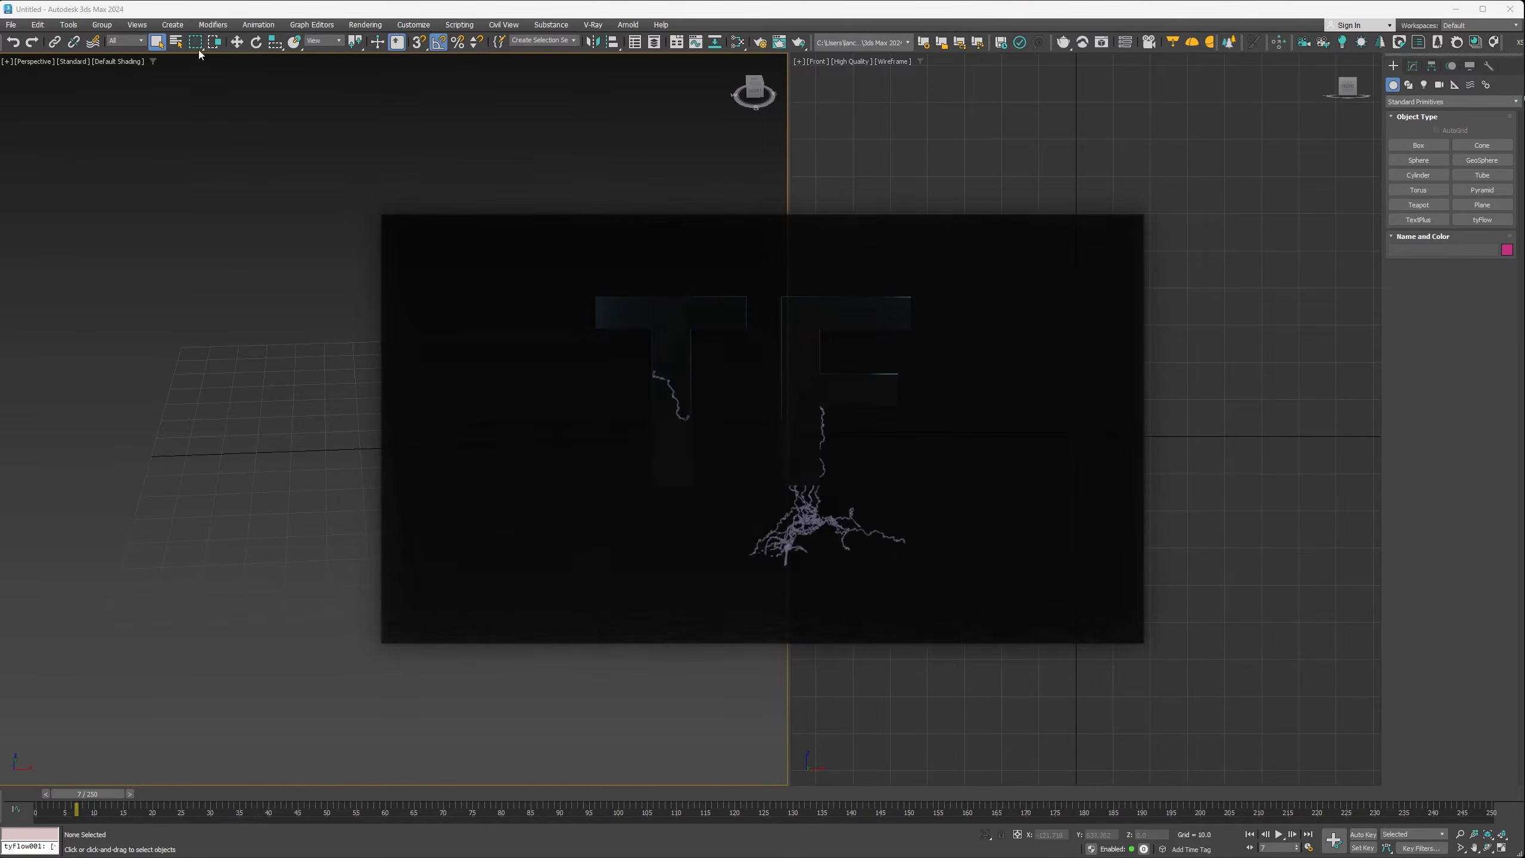
Step: Create a small sphere above the centre of the grid, about 63 units high
left_click(172, 25)
mouse_move(213, 44)
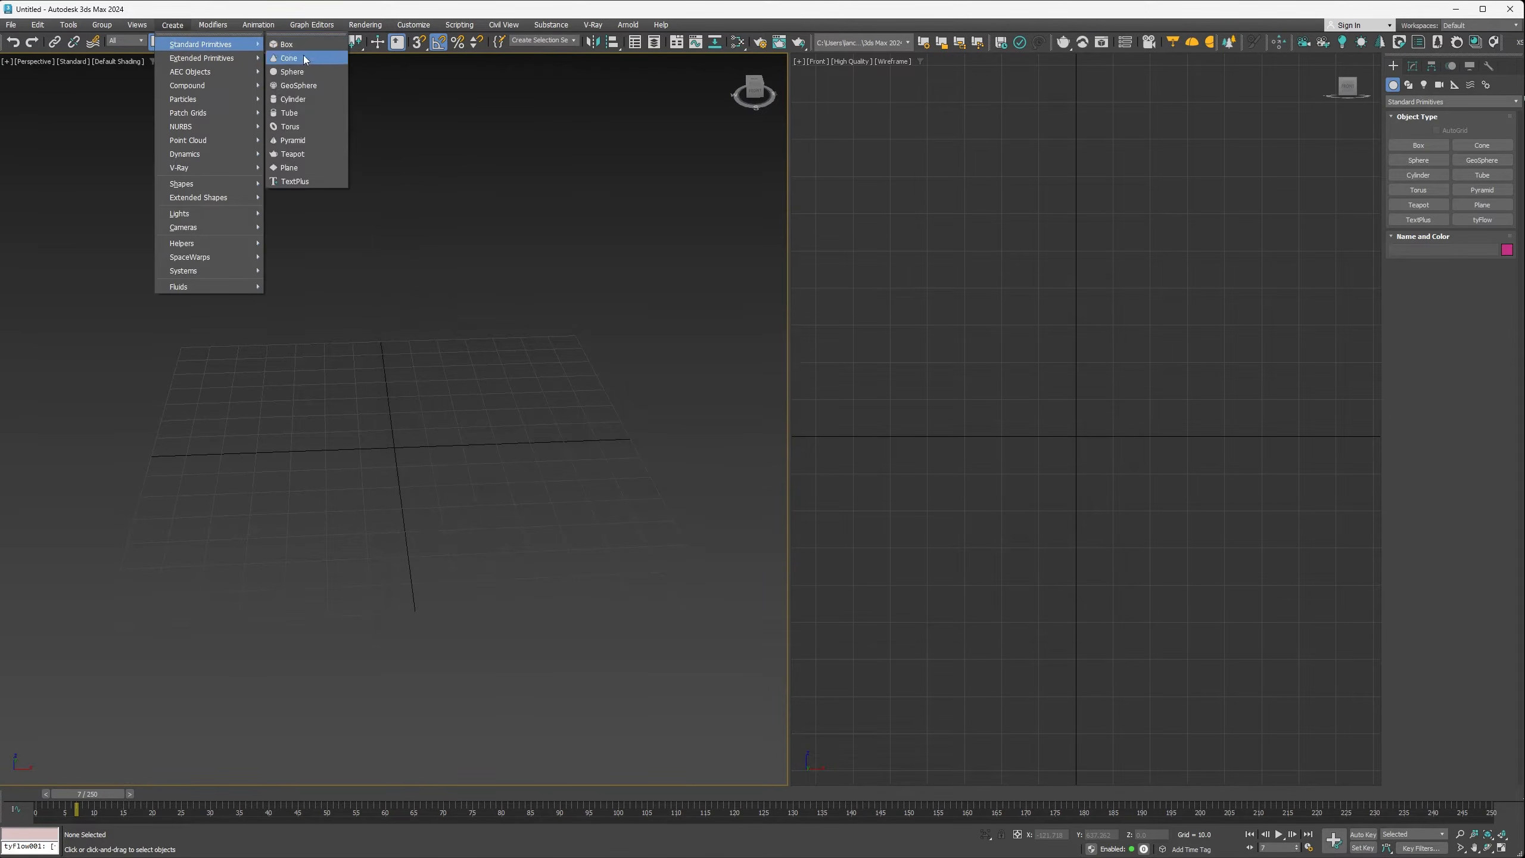
left_click(298, 71)
left_click_drag(393, 446, 394, 203)
key("w")
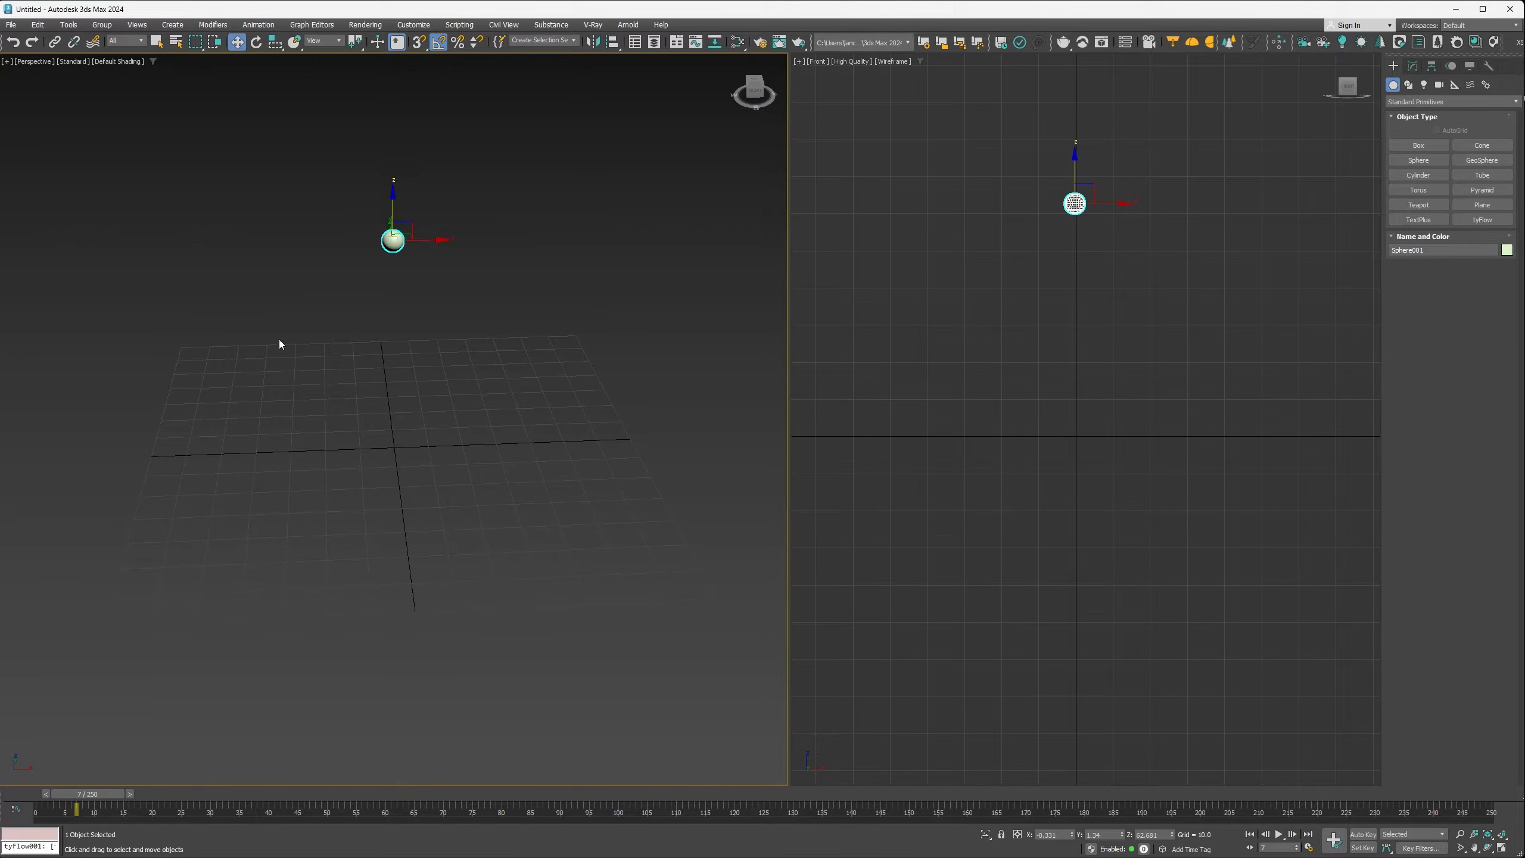
Step: Create a box beside the grid's negative X edge, about 78 long, 23 wide and 27 high
left_click(173, 25)
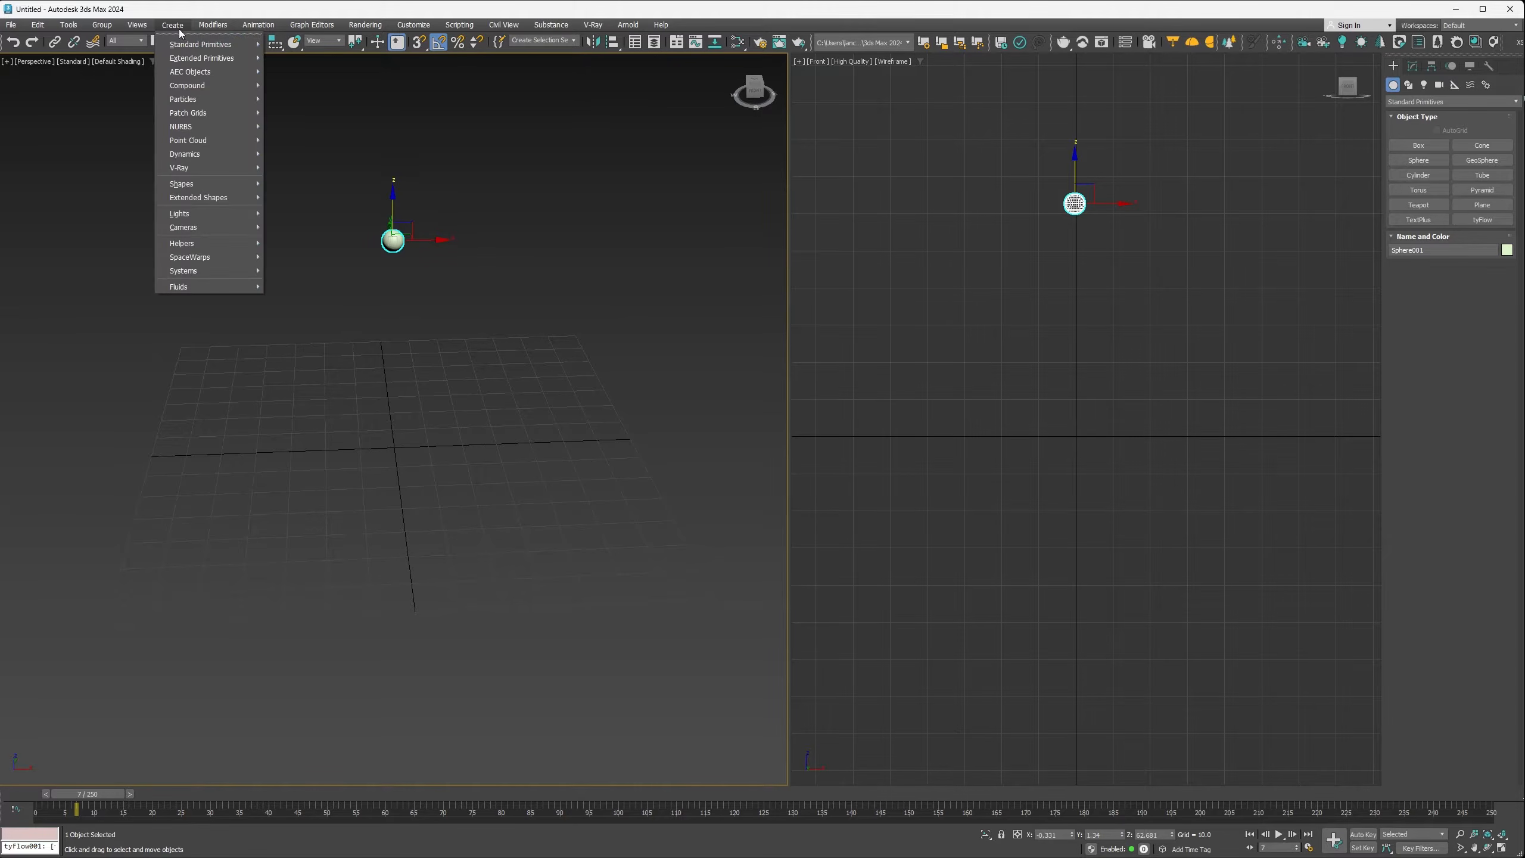
mouse_move(213, 45)
left_click(281, 46)
left_click_drag(168, 390, 32, 543)
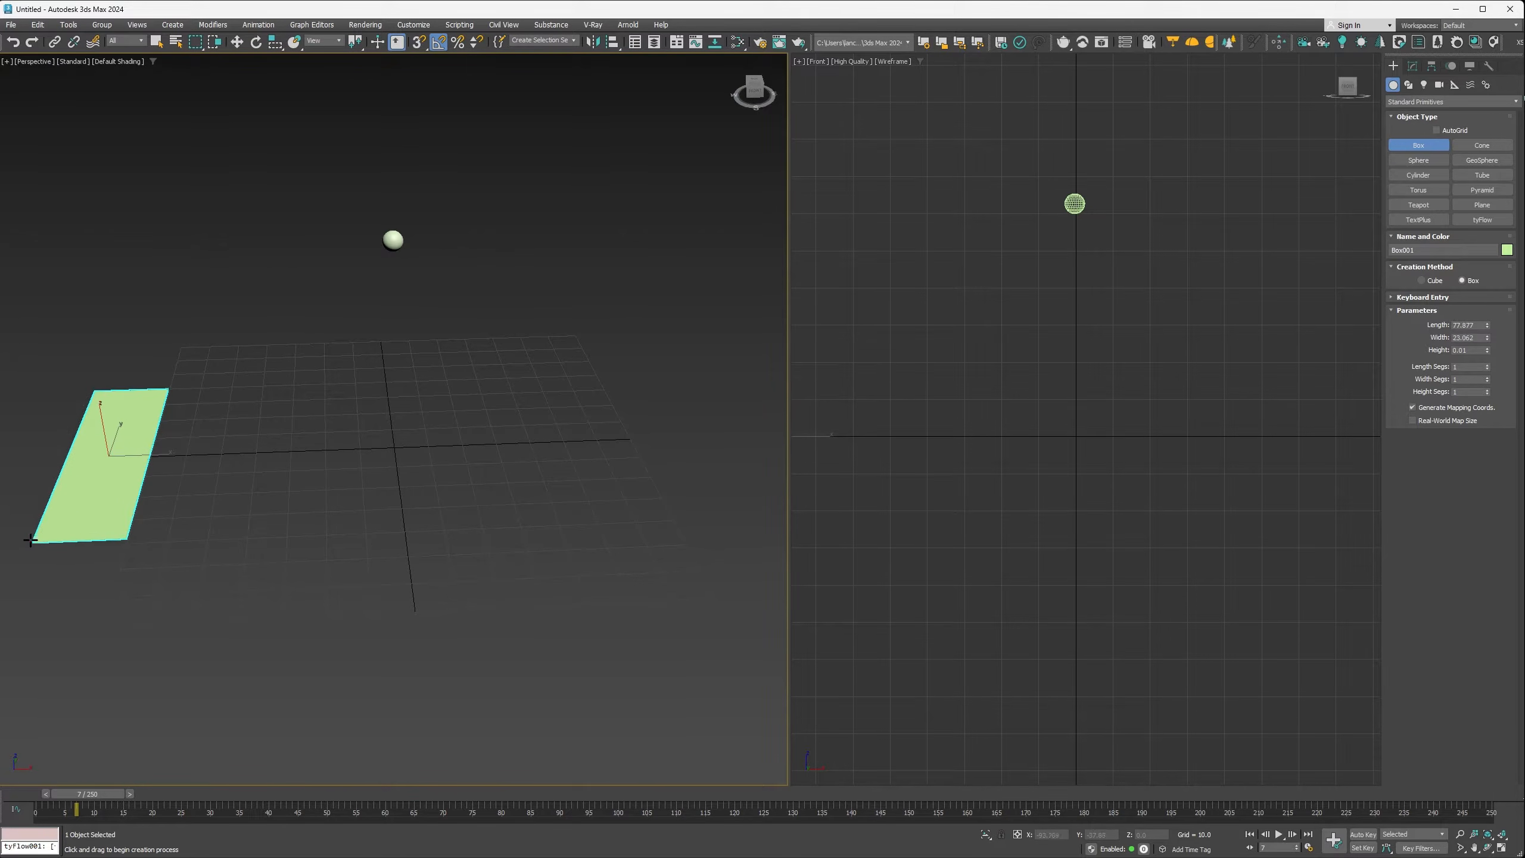
left_click(43, 456)
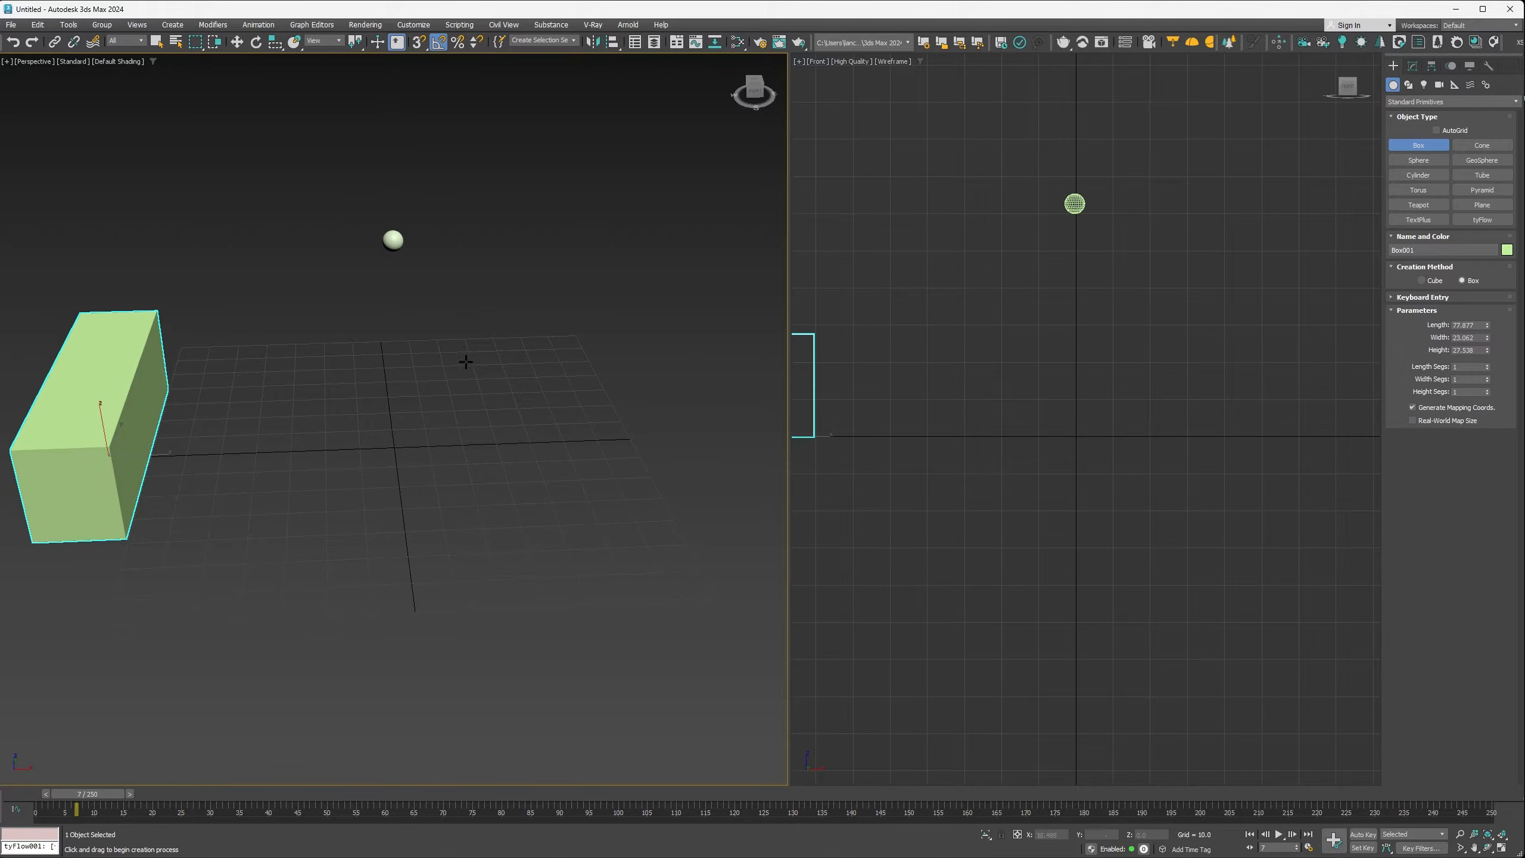
Step: Create a tyFlow object near the grid's positive X edge and show its modifier settings
left_click(1480, 220)
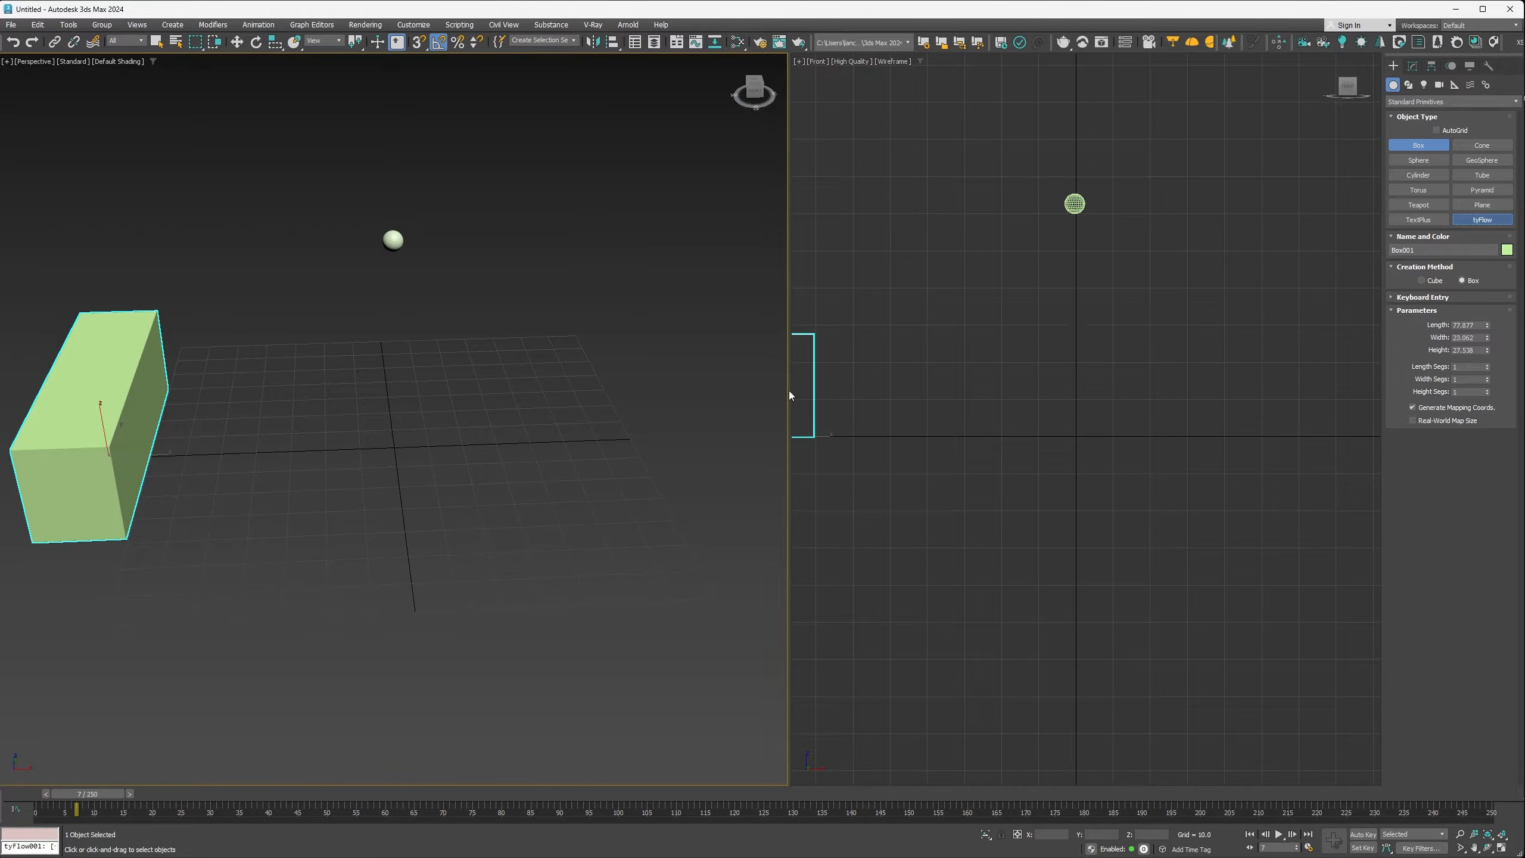
left_click(611, 424)
left_click(1413, 66)
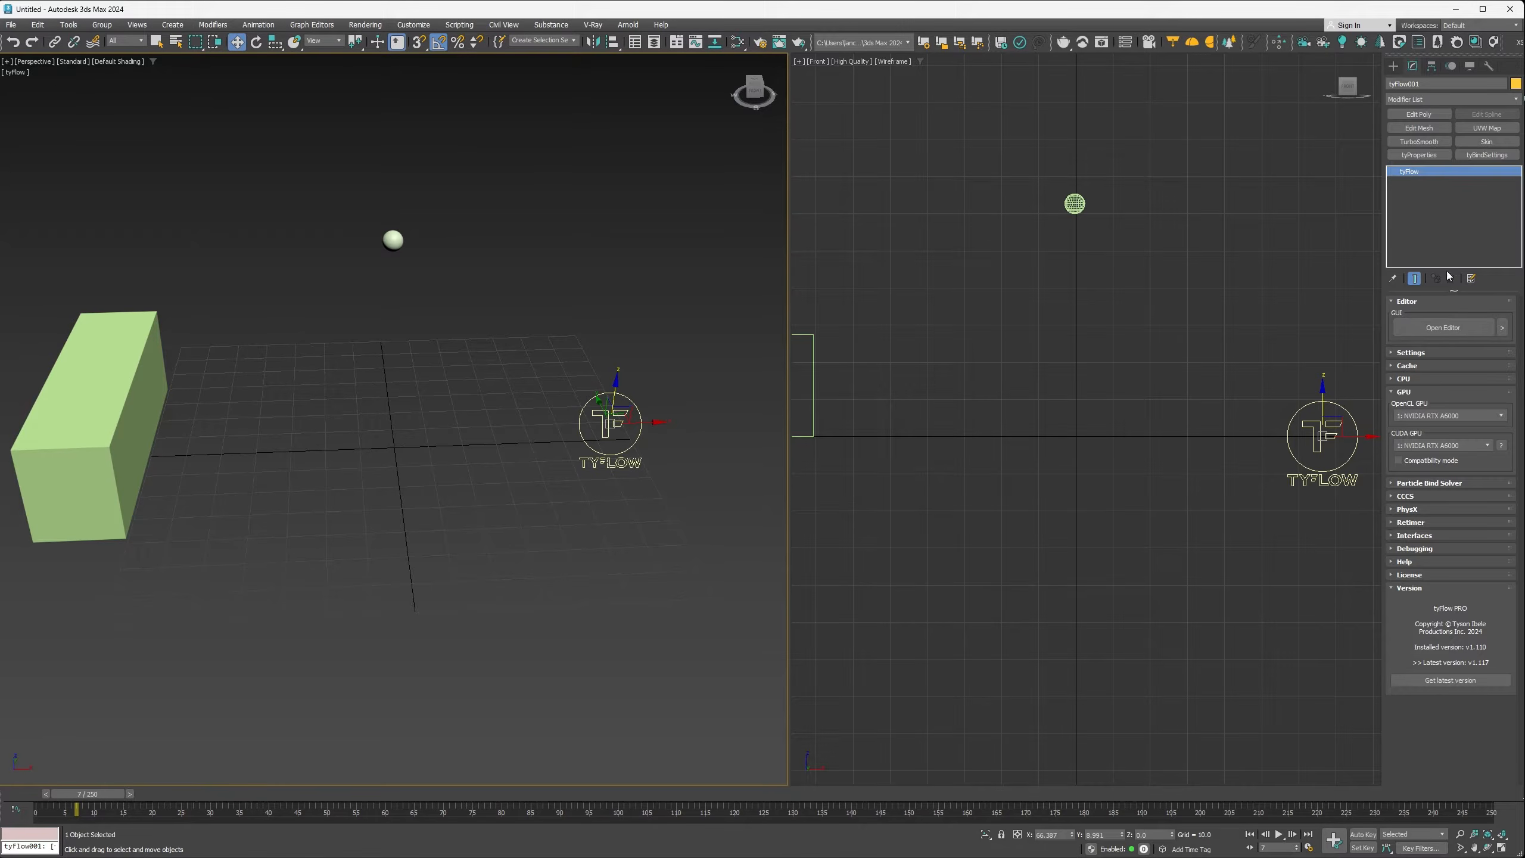
Step: Open the tyFlow editor, then move and enlarge it so the perspective view stays visible
left_click(1451, 326)
left_click_drag(892, 214, 1297, 21)
left_click_drag(1279, 455, 1279, 780)
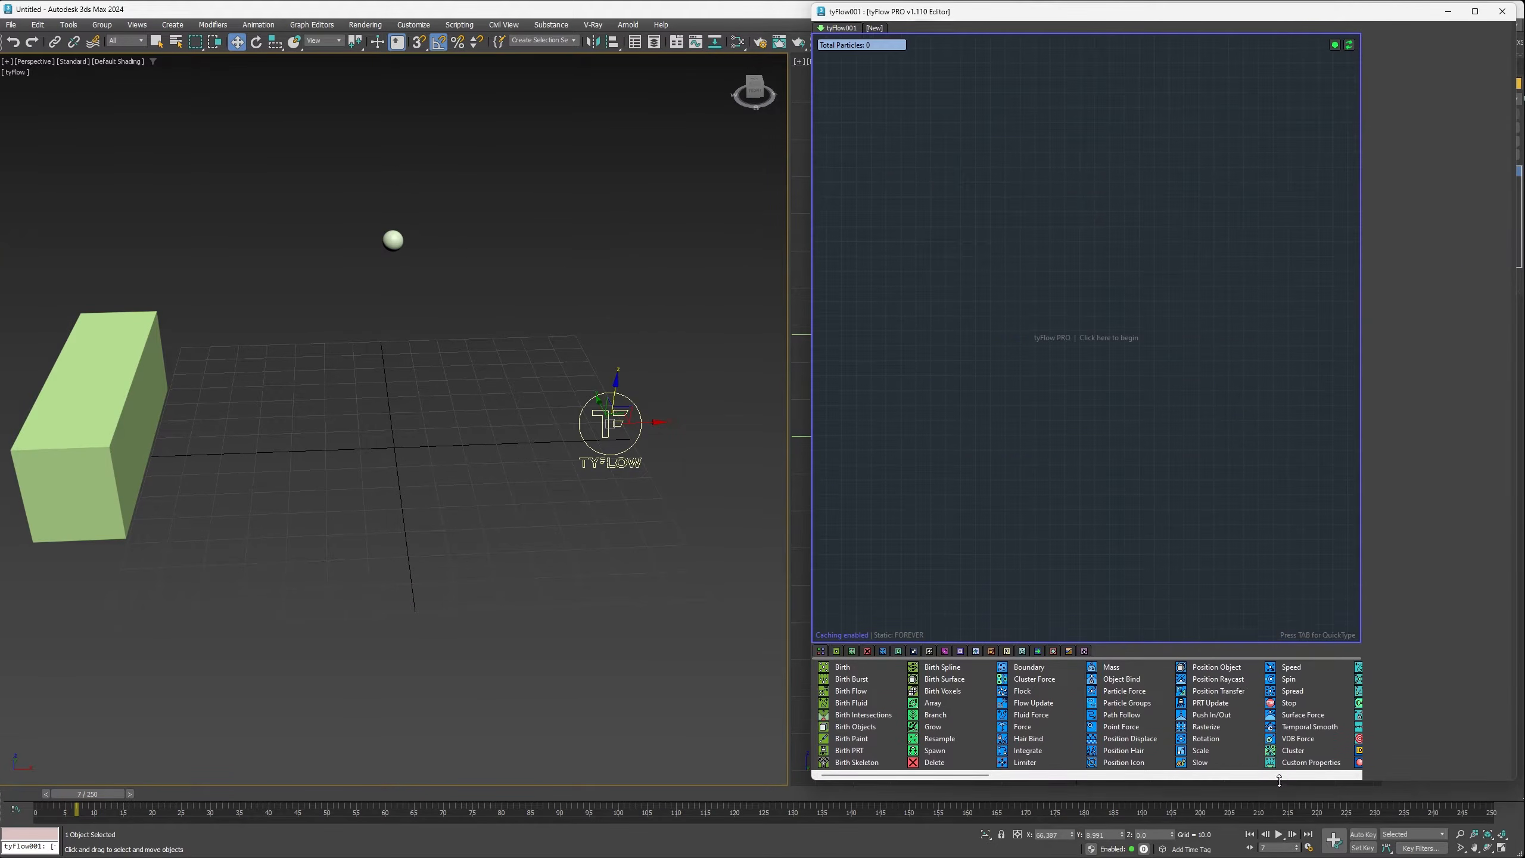
left_click_drag(808, 549, 775, 549)
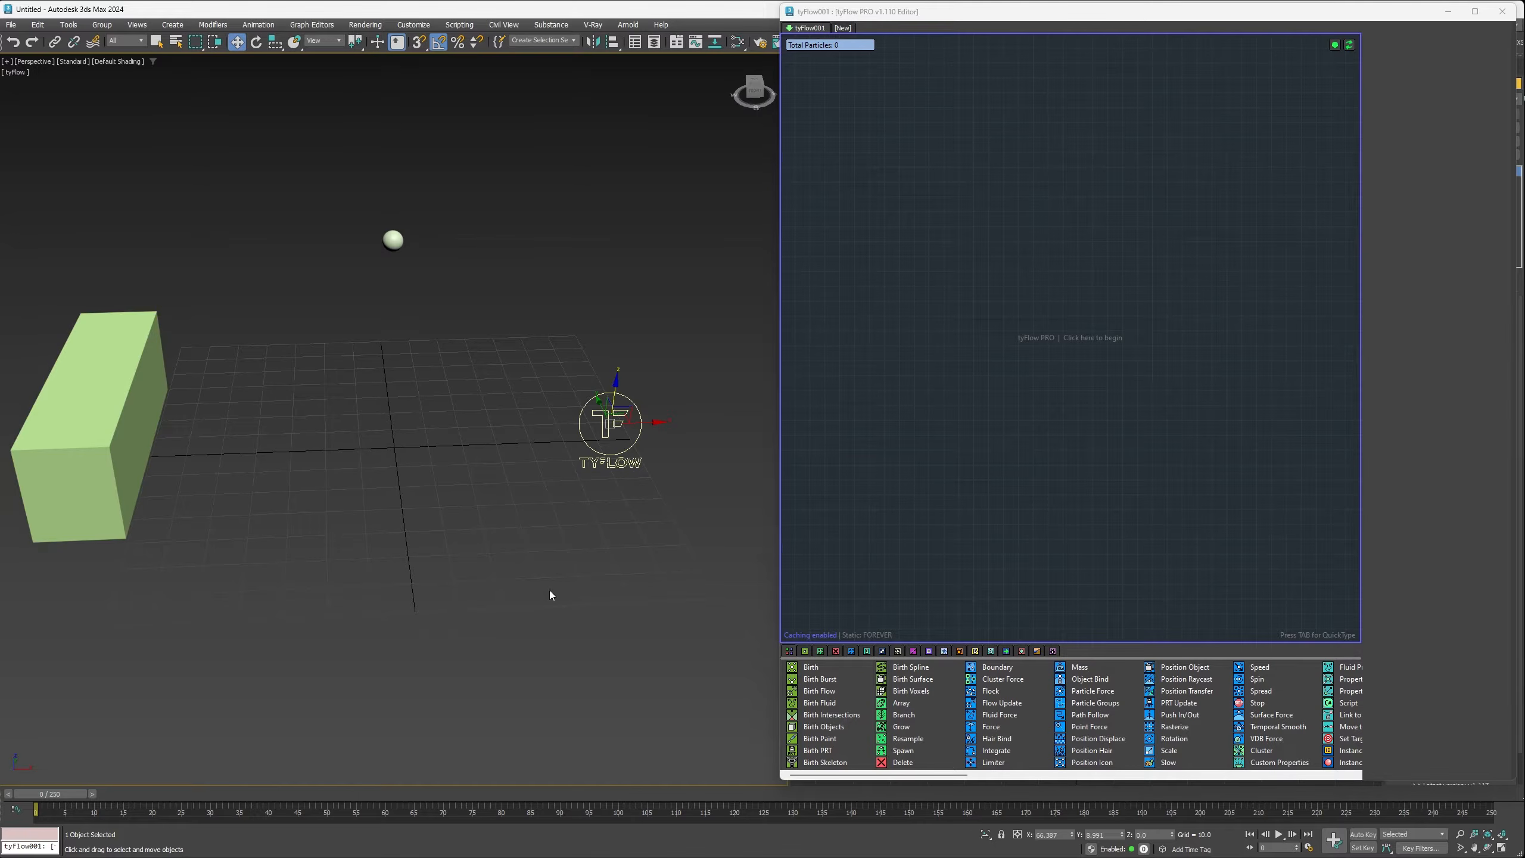
Step: Add an event with a Birth operator that ends at frame 0 and emits 3000 particles in total
left_click_drag(811, 668, 821, 332)
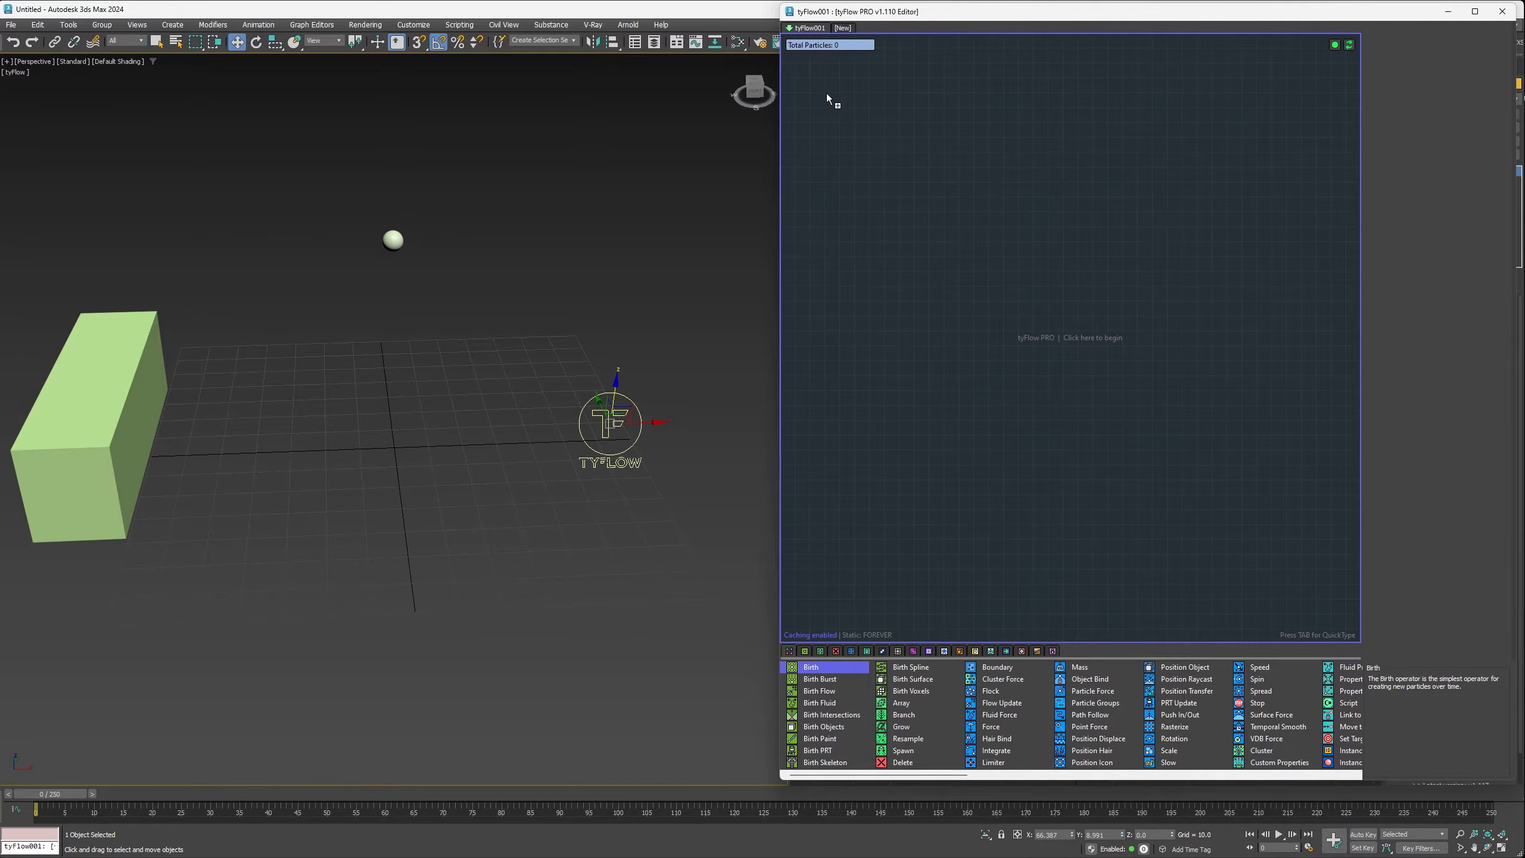
left_click_drag(827, 101, 828, 103)
type("0")
key("Tab")
type("3")
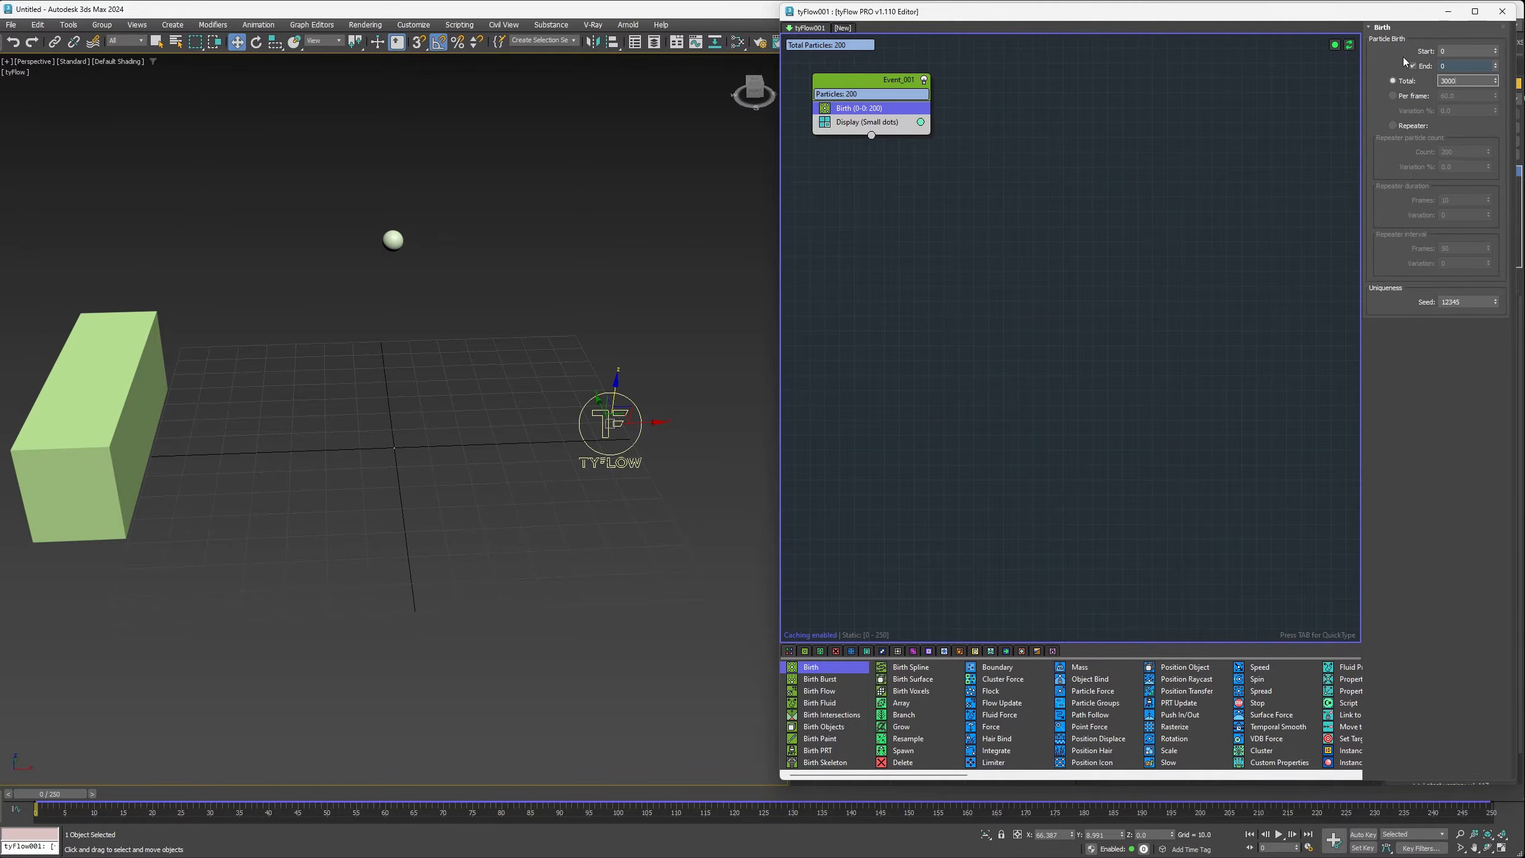
key("Return")
Step: Rename the 3000-particle event to Targets
right_click(890, 87)
left_click(923, 140)
type("Targets")
key("Return")
Step: Add Position Object to Targets using the box, and assign its particles to simulation group 1 with Particle Groups
left_click_drag(1175, 670, 844, 118)
left_click(1413, 198)
left_click(137, 355)
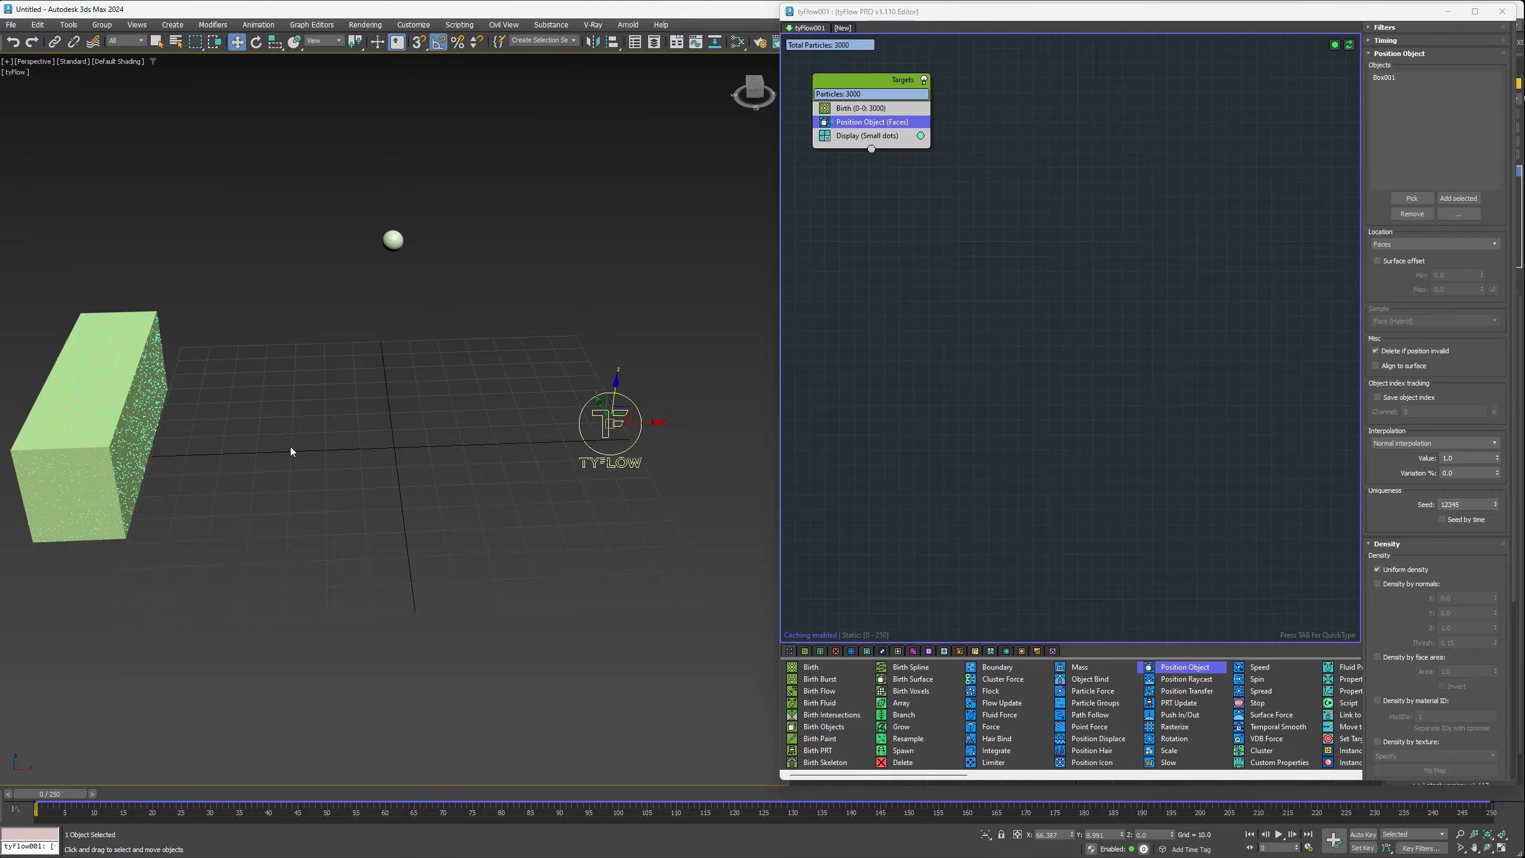
left_click_drag(1089, 704, 867, 134)
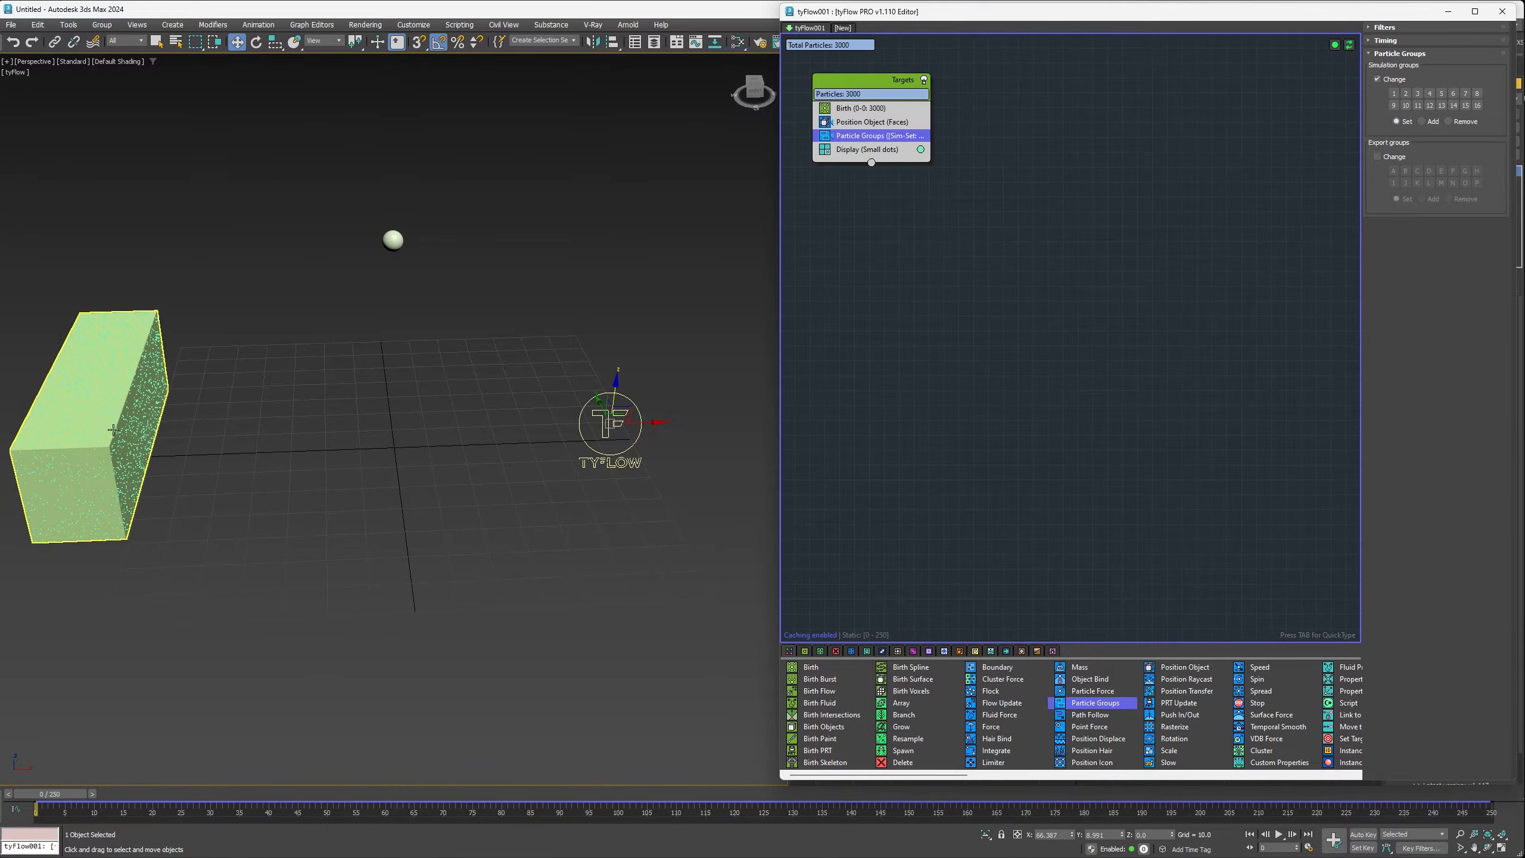
left_click(1394, 93)
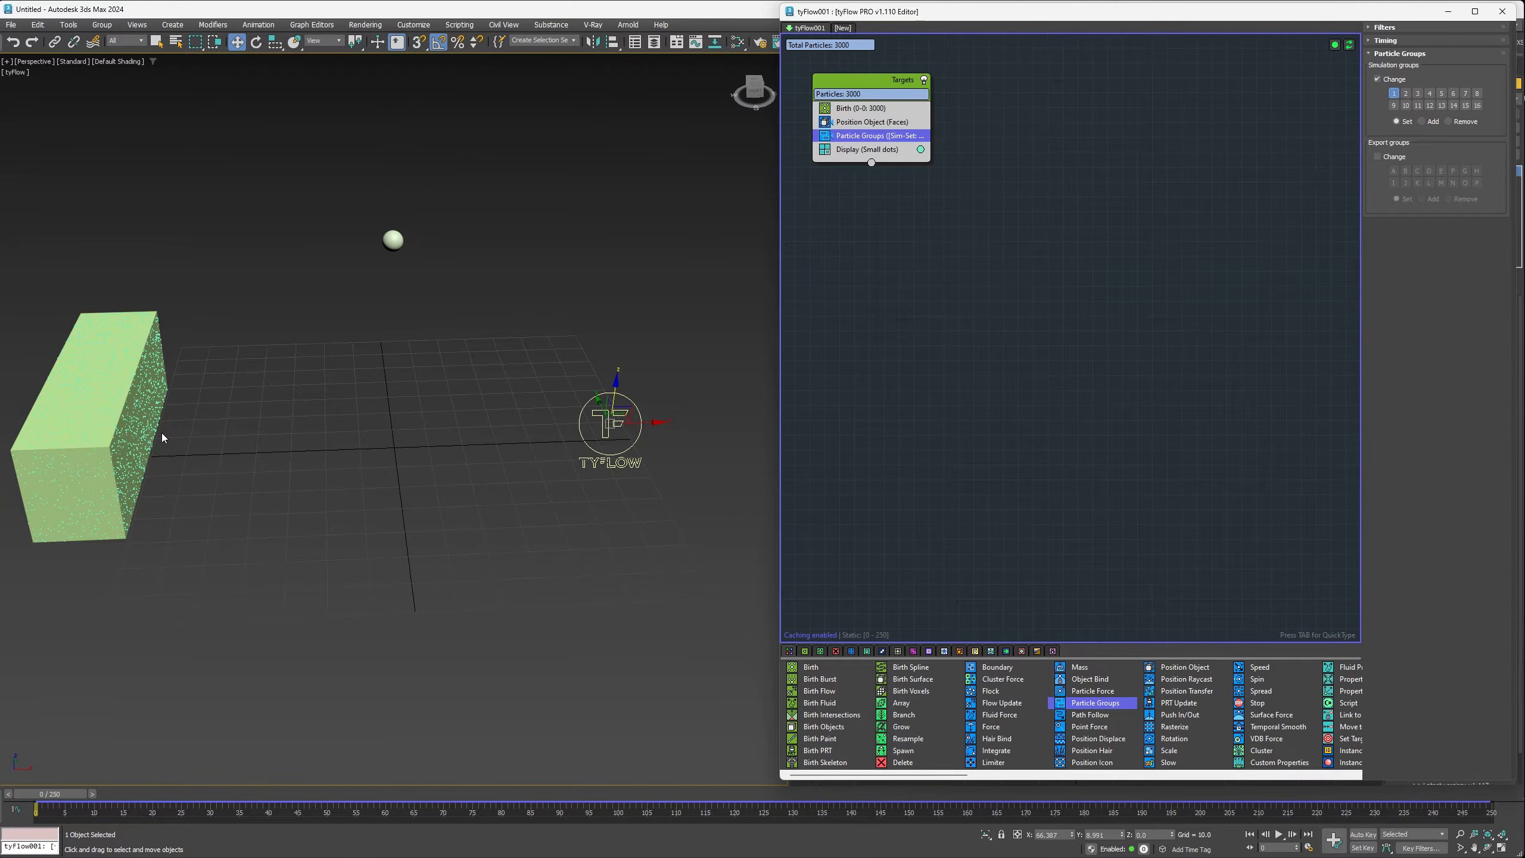
Step: Add a second Birth event beside Targets, ending at frame 0 with a total of 1 particle
left_click_drag(826, 672, 995, 84)
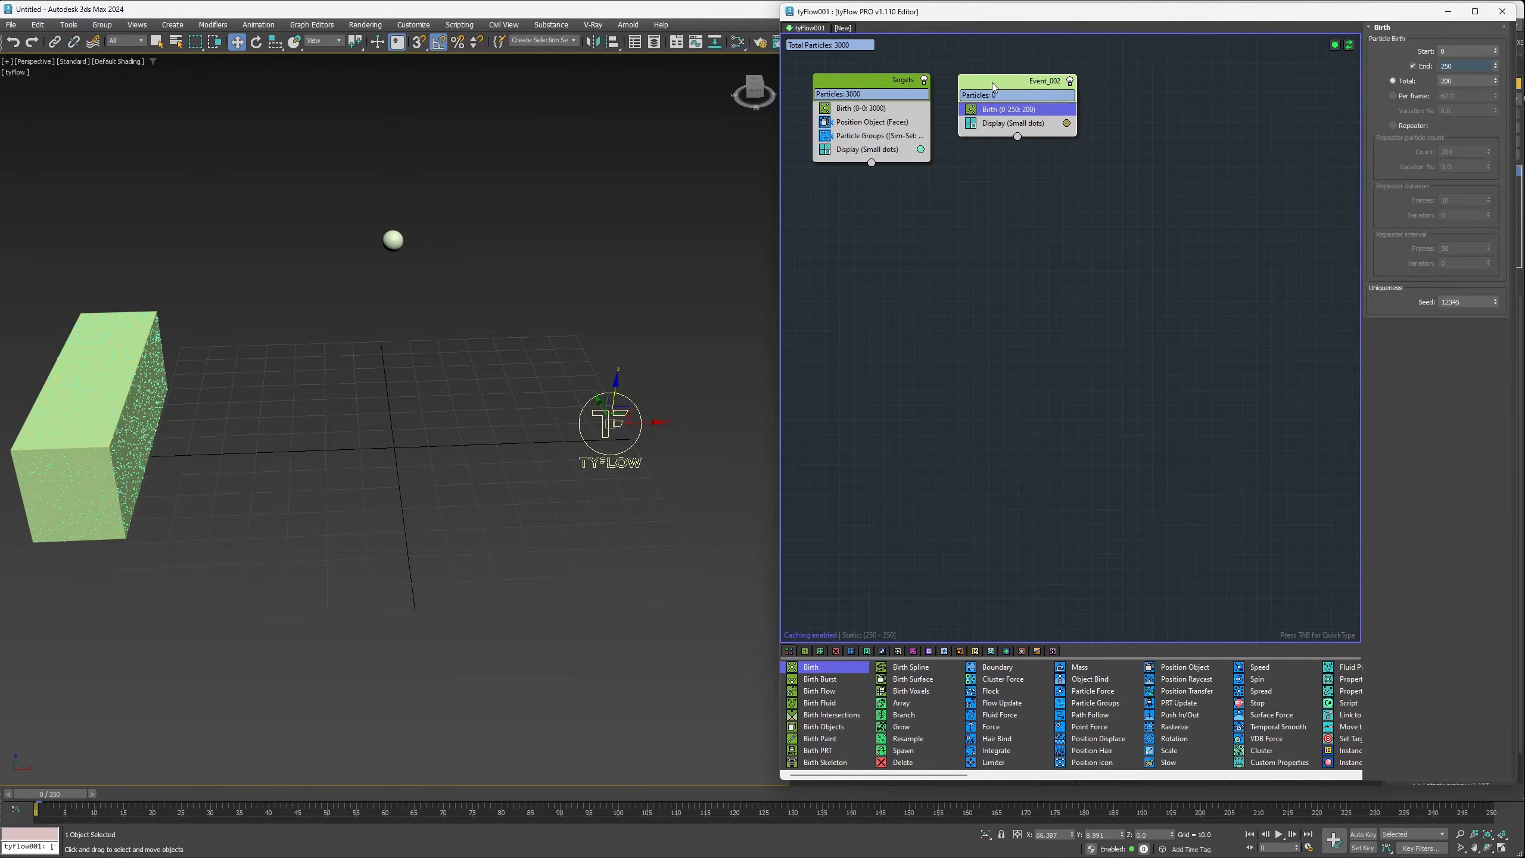
double_click(1462, 64)
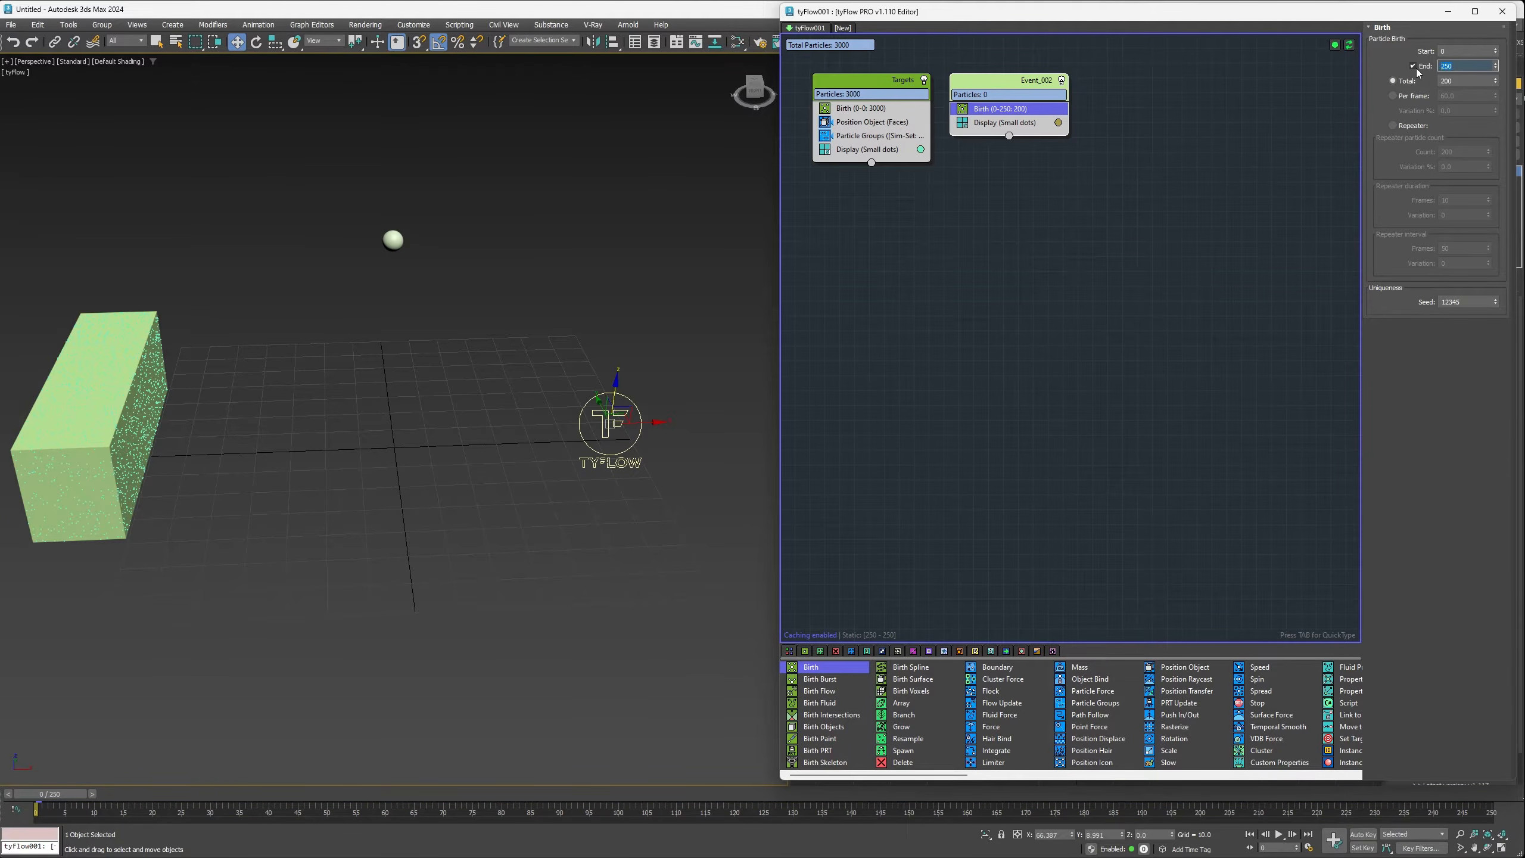
key("Tab")
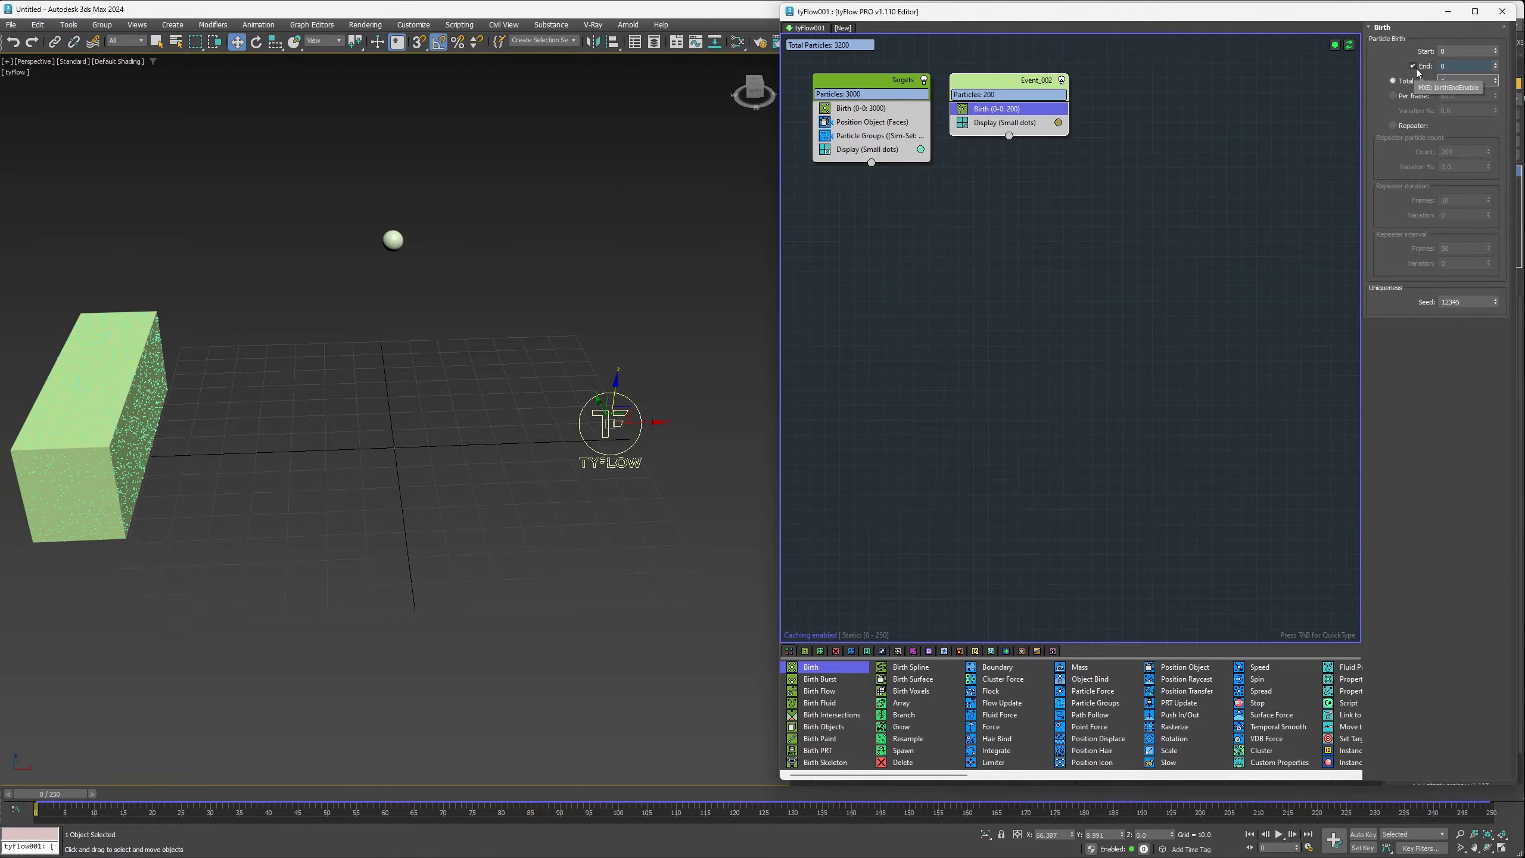
type("1")
key("Return")
Step: Rename the single-particle event to Parent
right_click(1023, 88)
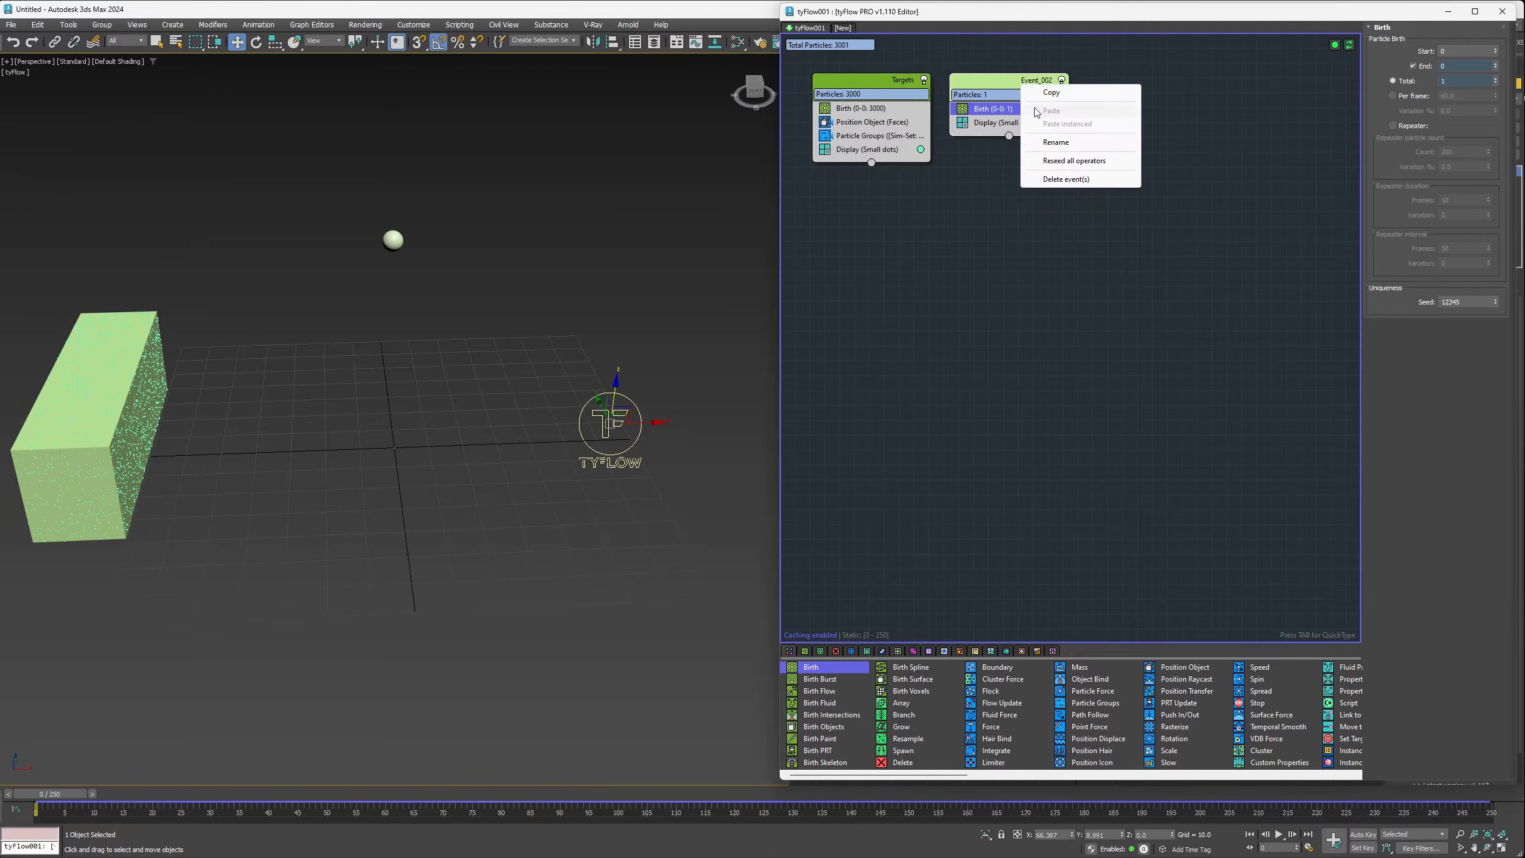
left_click(1043, 138)
type("Partent")
key("Return")
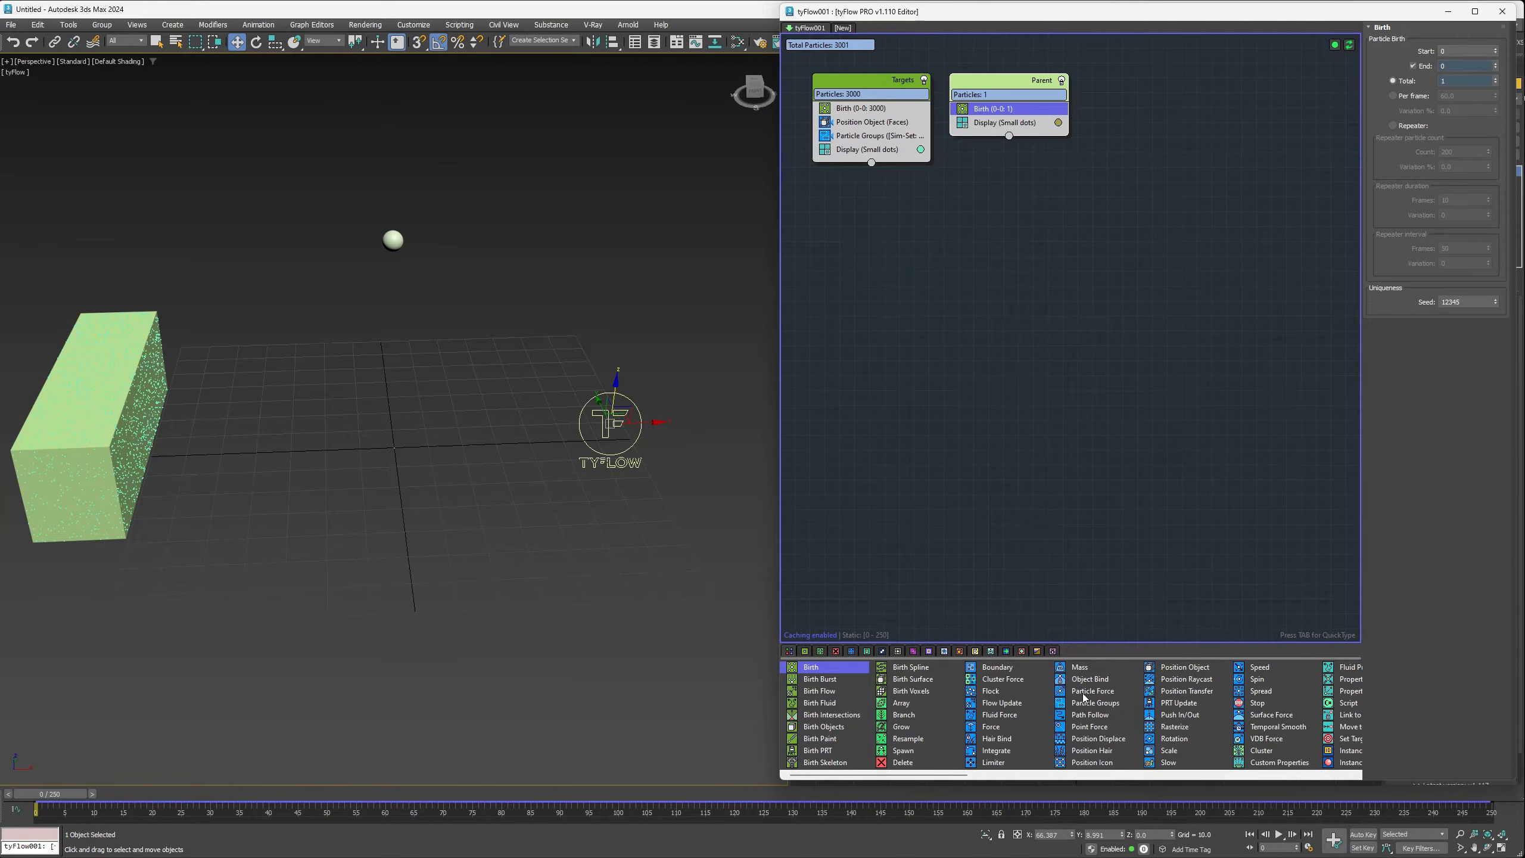
Step: Add Position Object to Parent using the sphere, with the location set to Pivots (in order)
left_click_drag(1188, 669, 999, 118)
left_click(1411, 198)
left_click(392, 239)
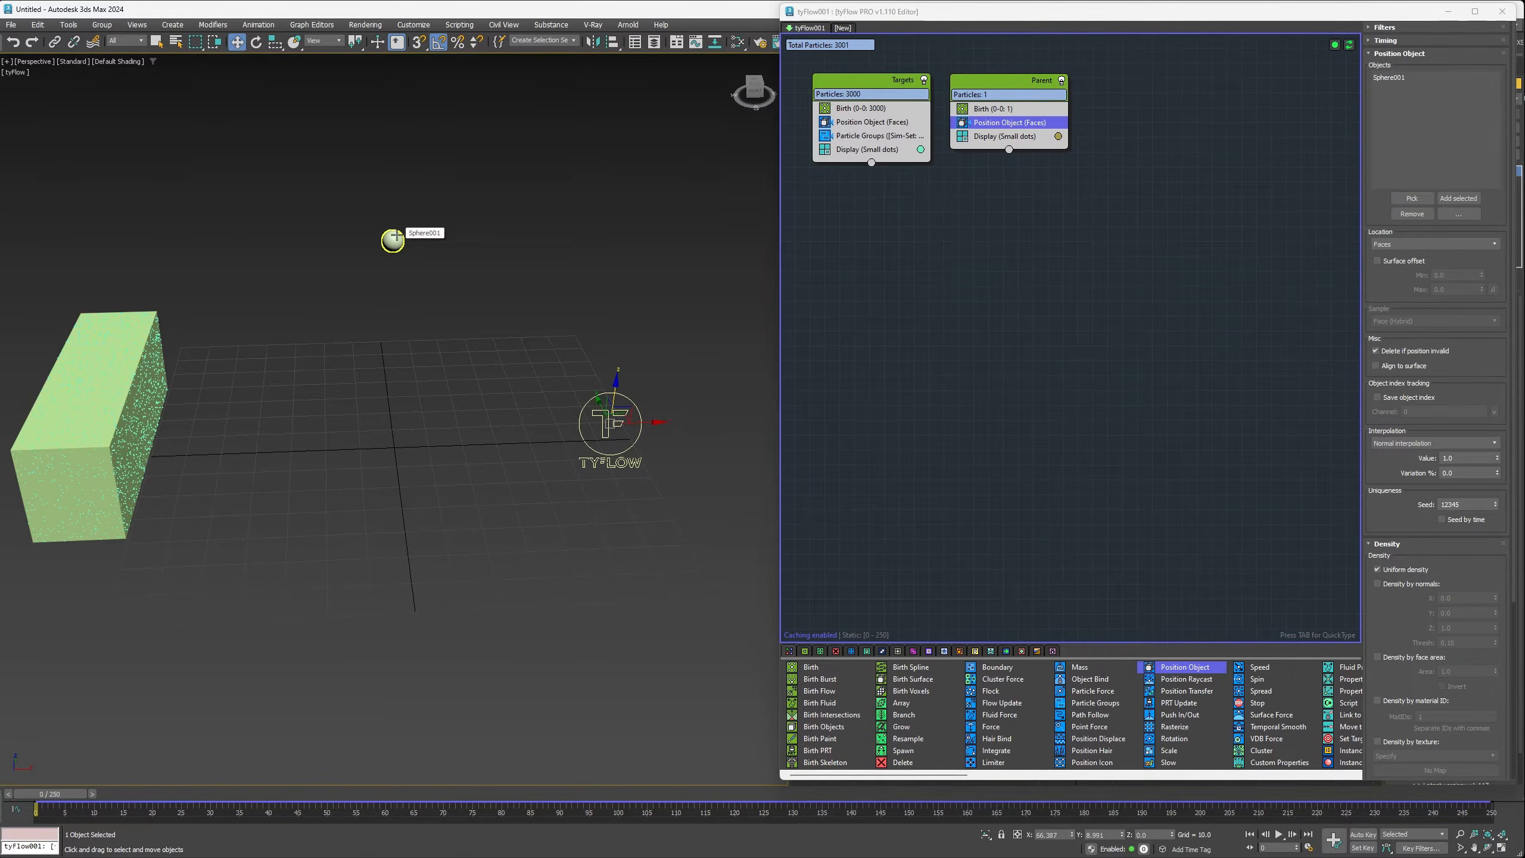
left_click(1455, 245)
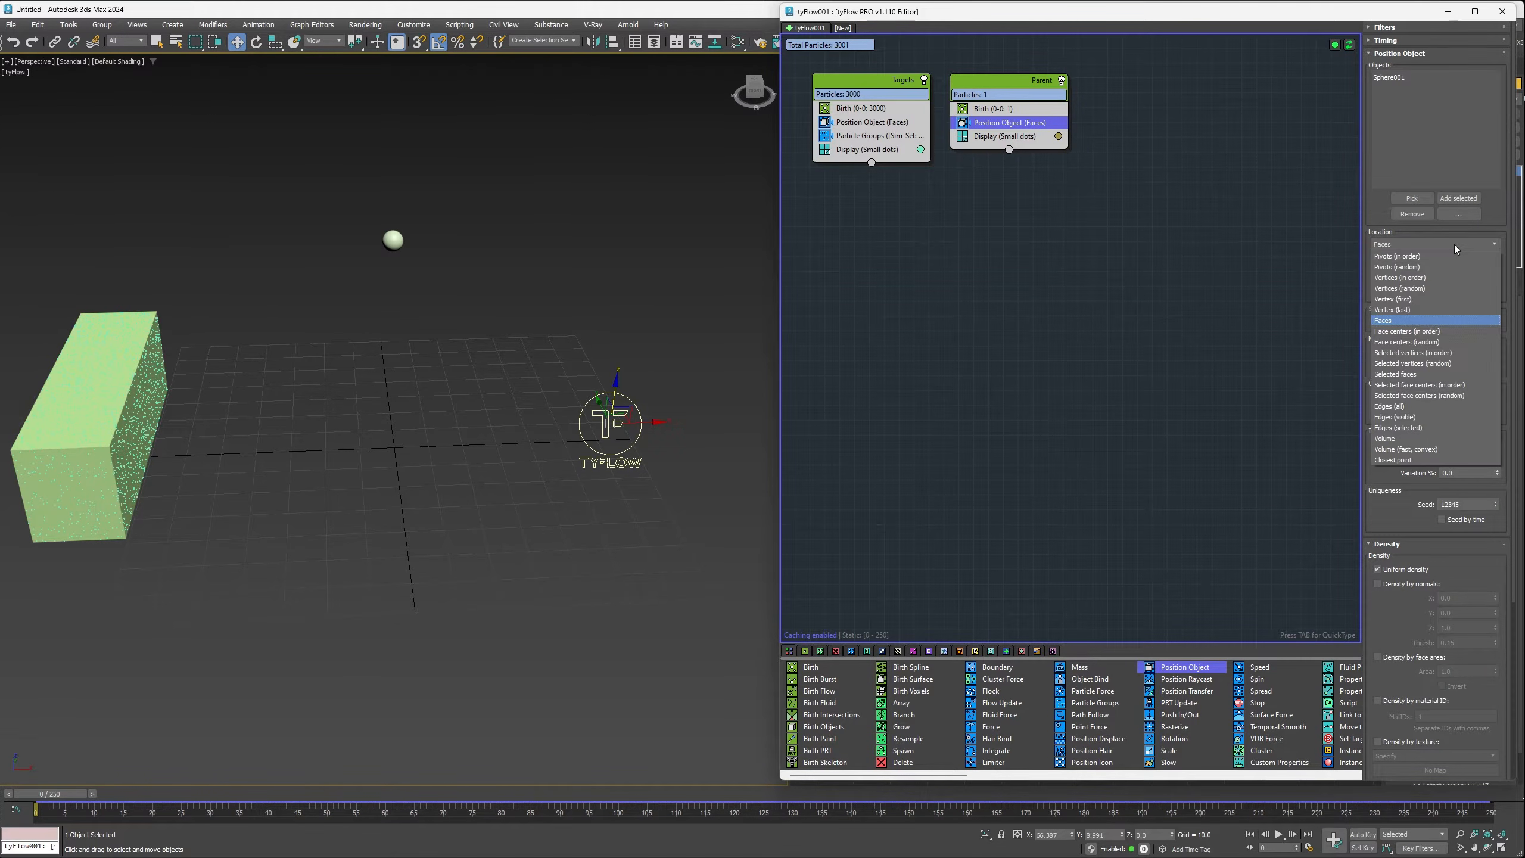
left_click(1421, 258)
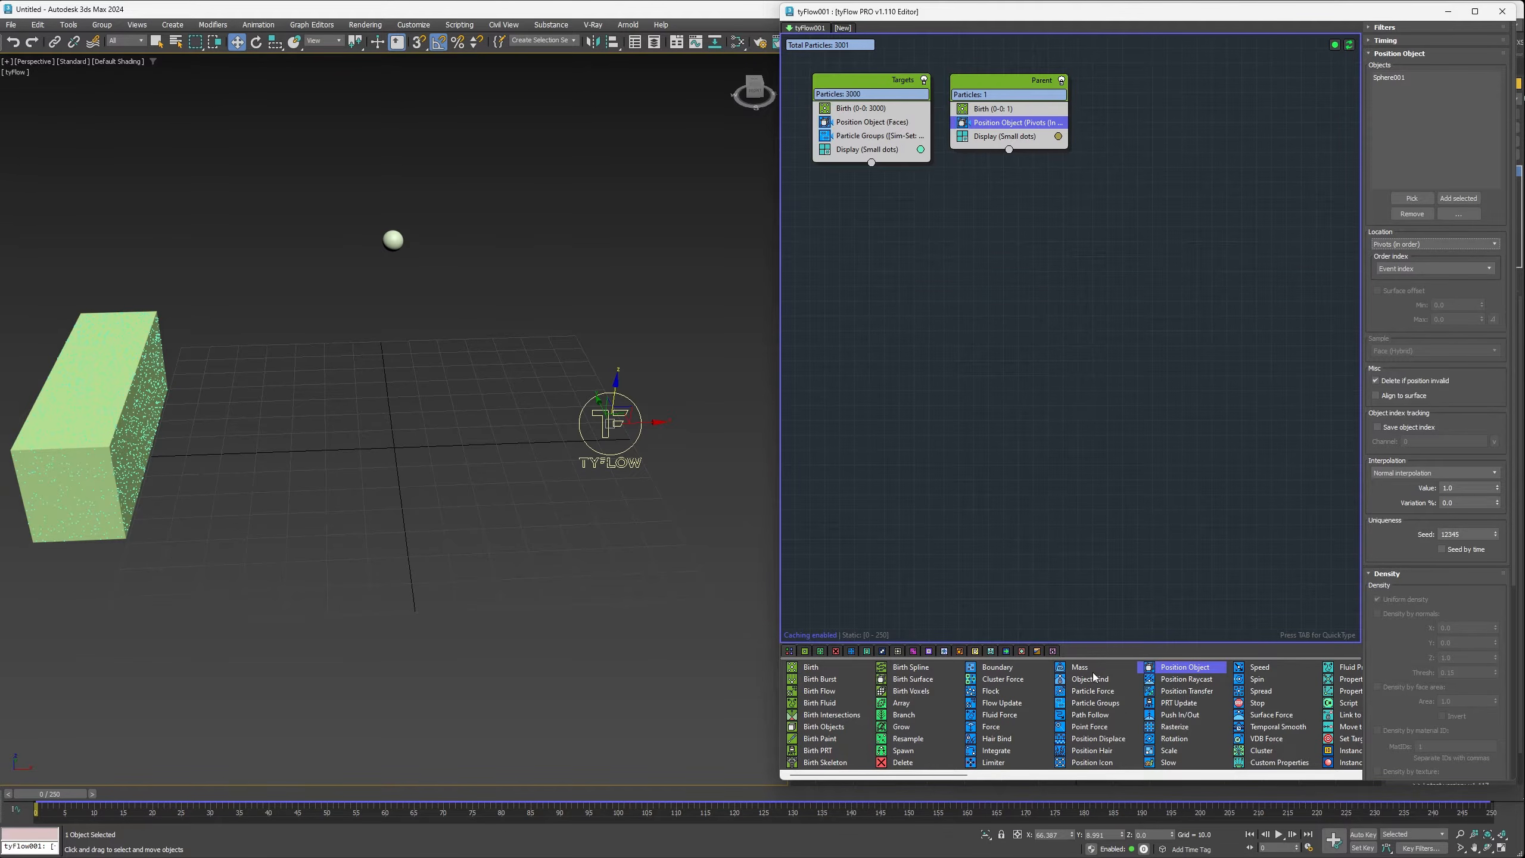
Step: Add an Object Bind operator to Parent and pick the sphere as its bind object
left_click_drag(1090, 679, 1008, 130)
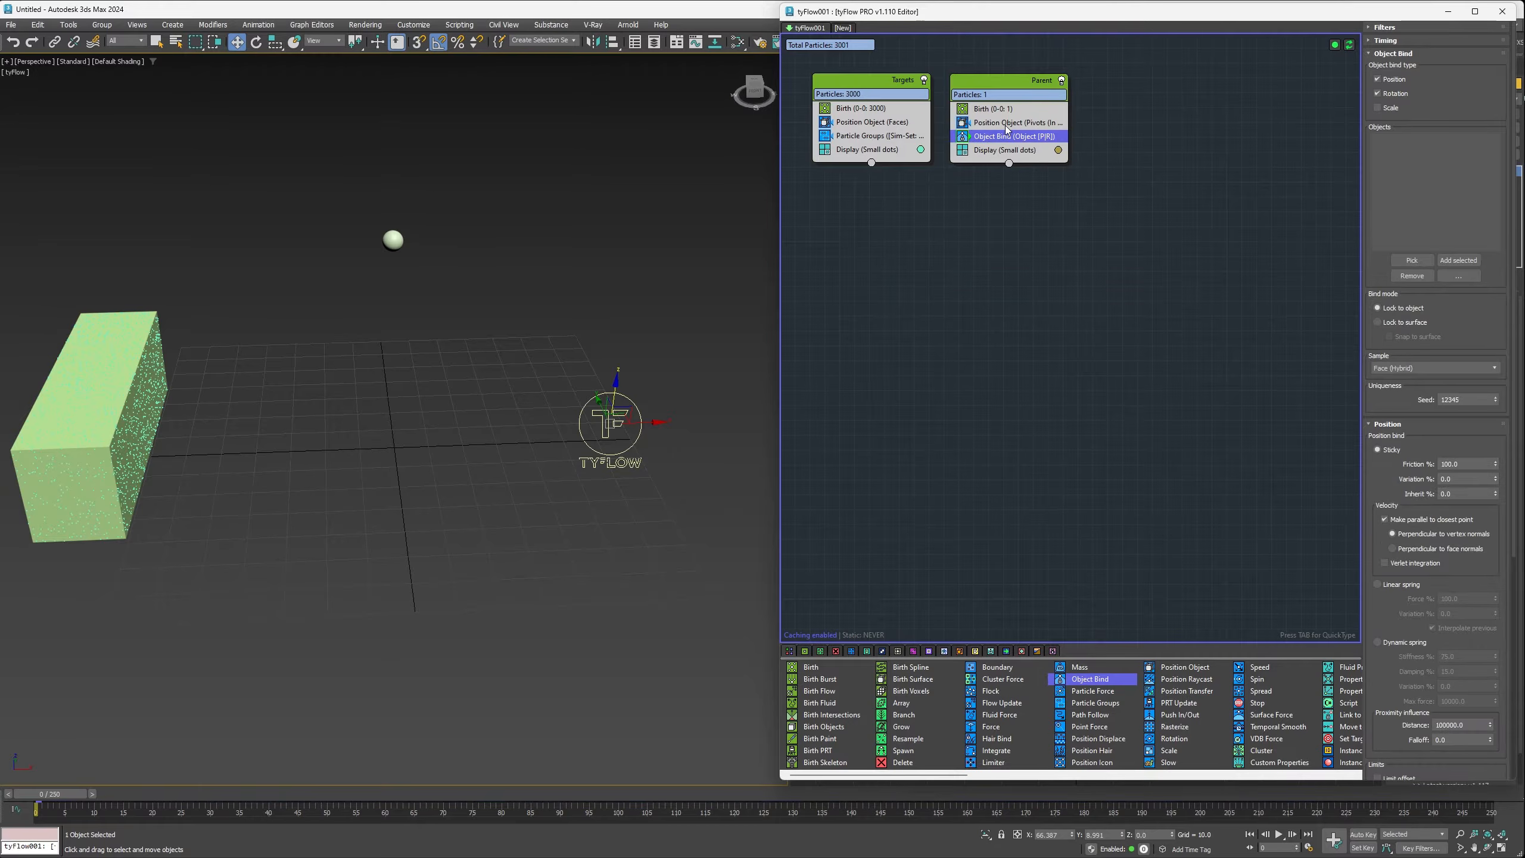
left_click(1412, 260)
left_click(401, 241)
Step: Add a Spawn operator after Object Bind in Parent and set its timing to Frame
left_click_drag(903, 750, 1012, 150)
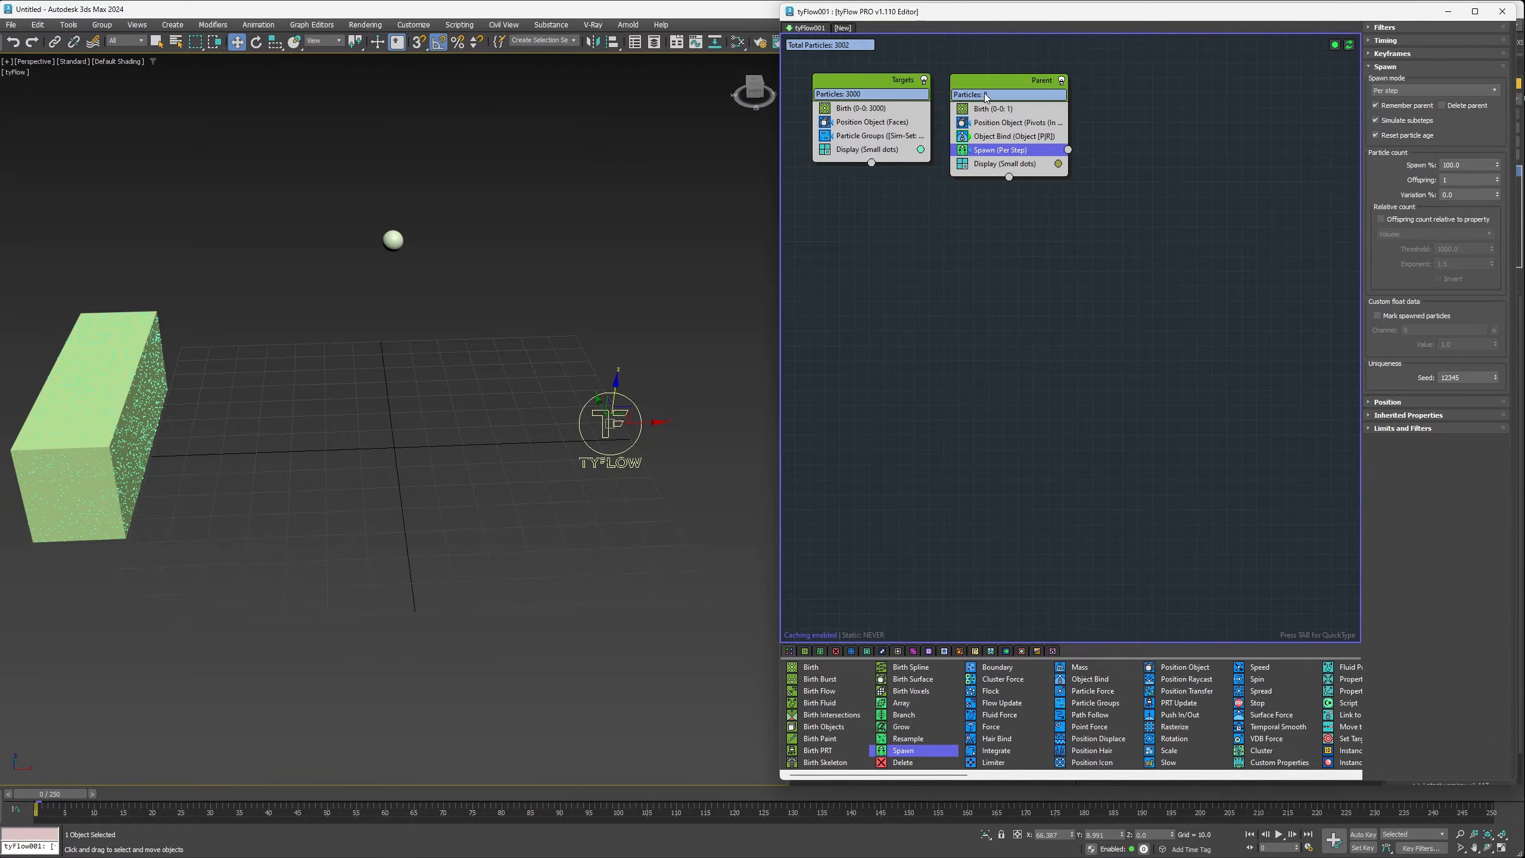
left_click(963, 150)
left_click(964, 151)
left_click(1386, 41)
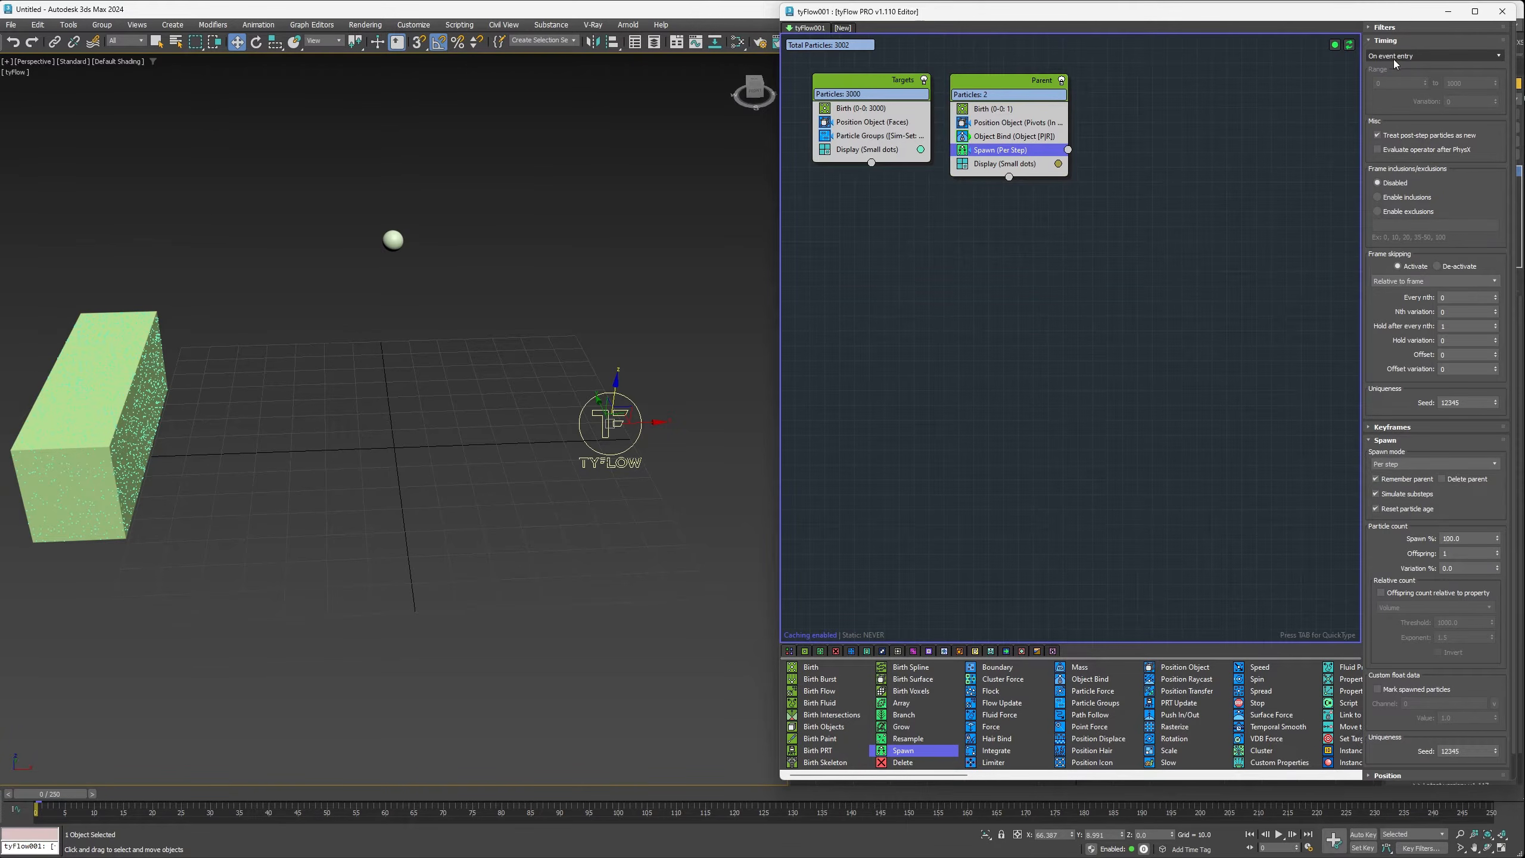
left_click(1404, 57)
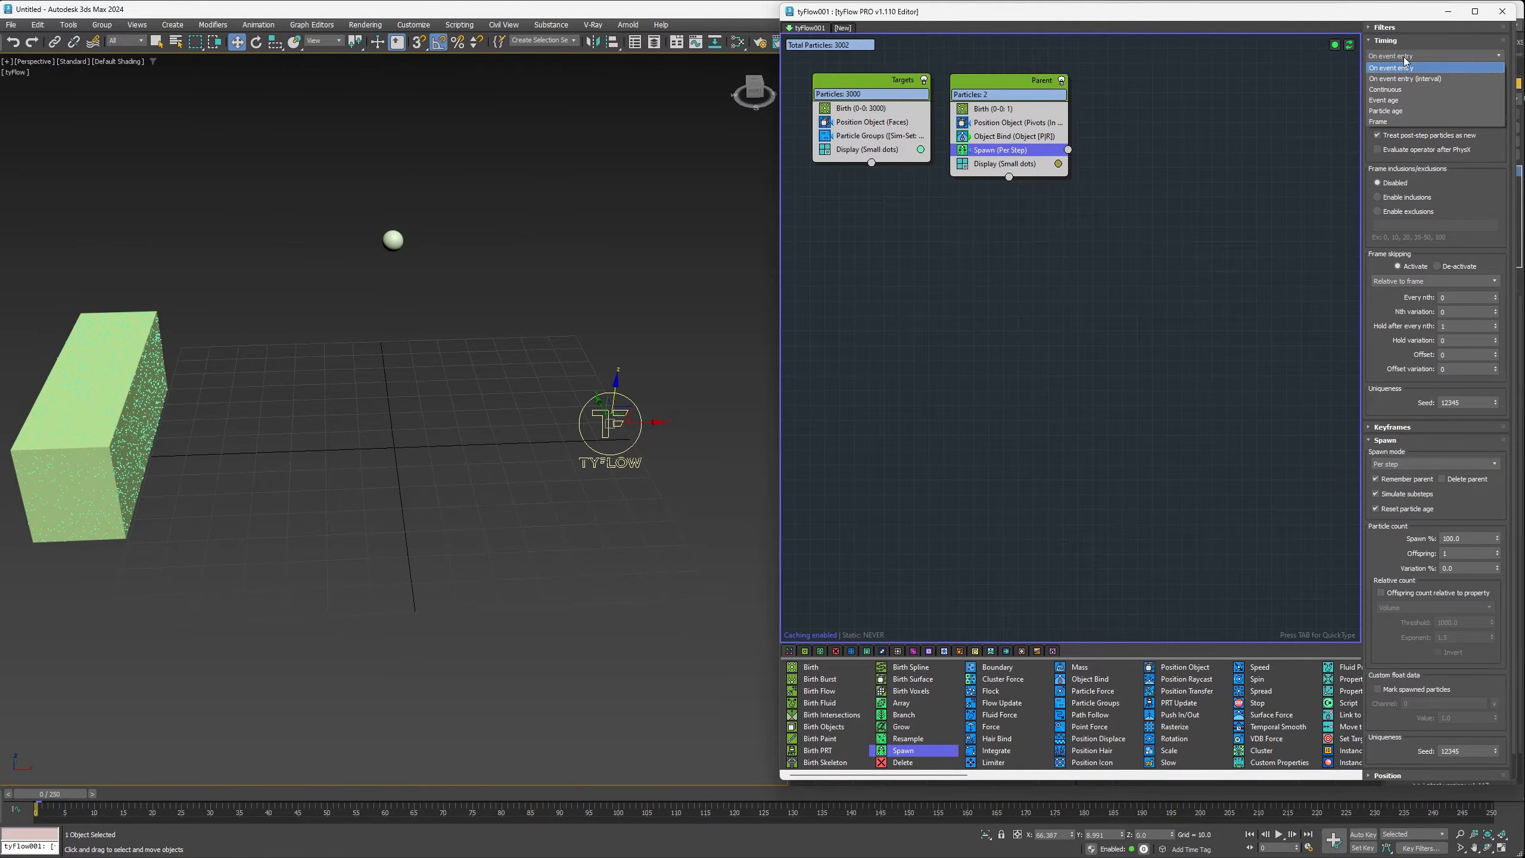
left_click(1389, 121)
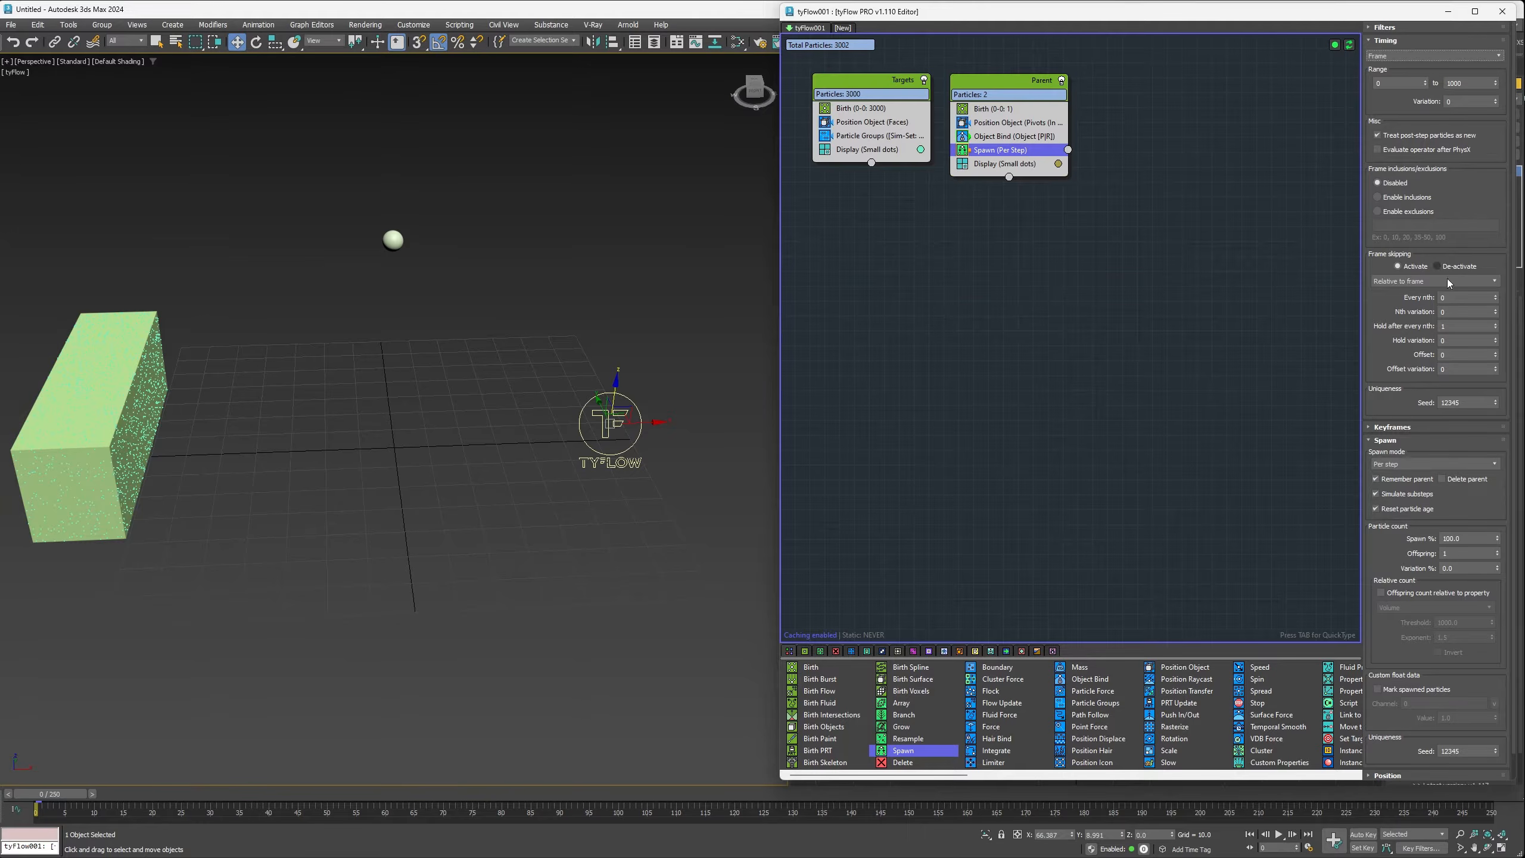
Step: Set the Spawn operator's frame skipping to every 5th frame with an nth variation of 3
left_click(1455, 295)
type("5")
key("Tab")
type("3")
Step: Send the Spawn output to a new event and name that event Spawn_Particles
left_click_drag(1068, 150, 1143, 105)
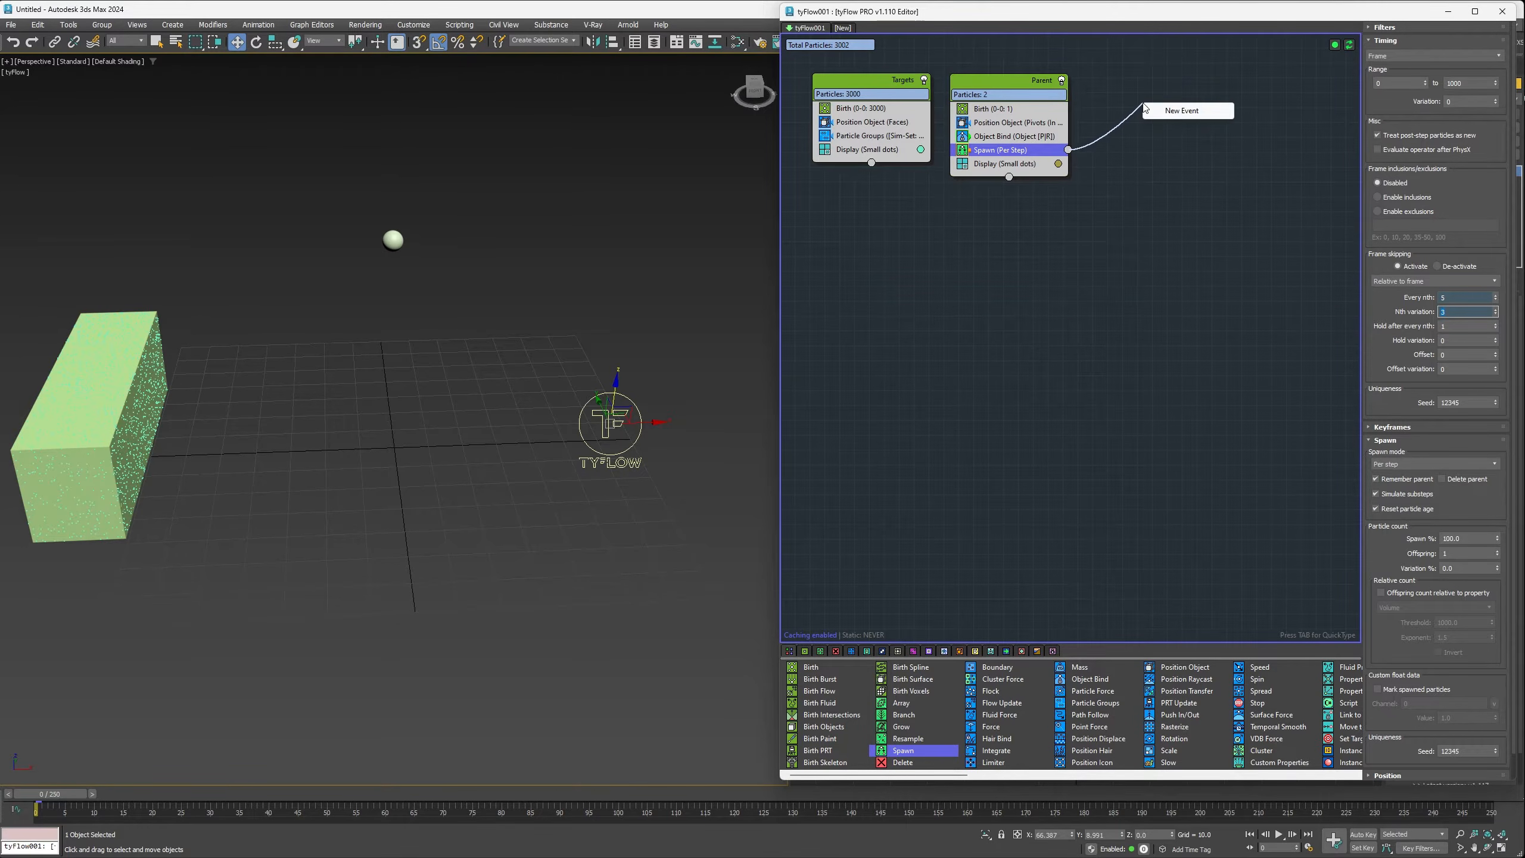
left_click(1163, 111)
right_click(1193, 96)
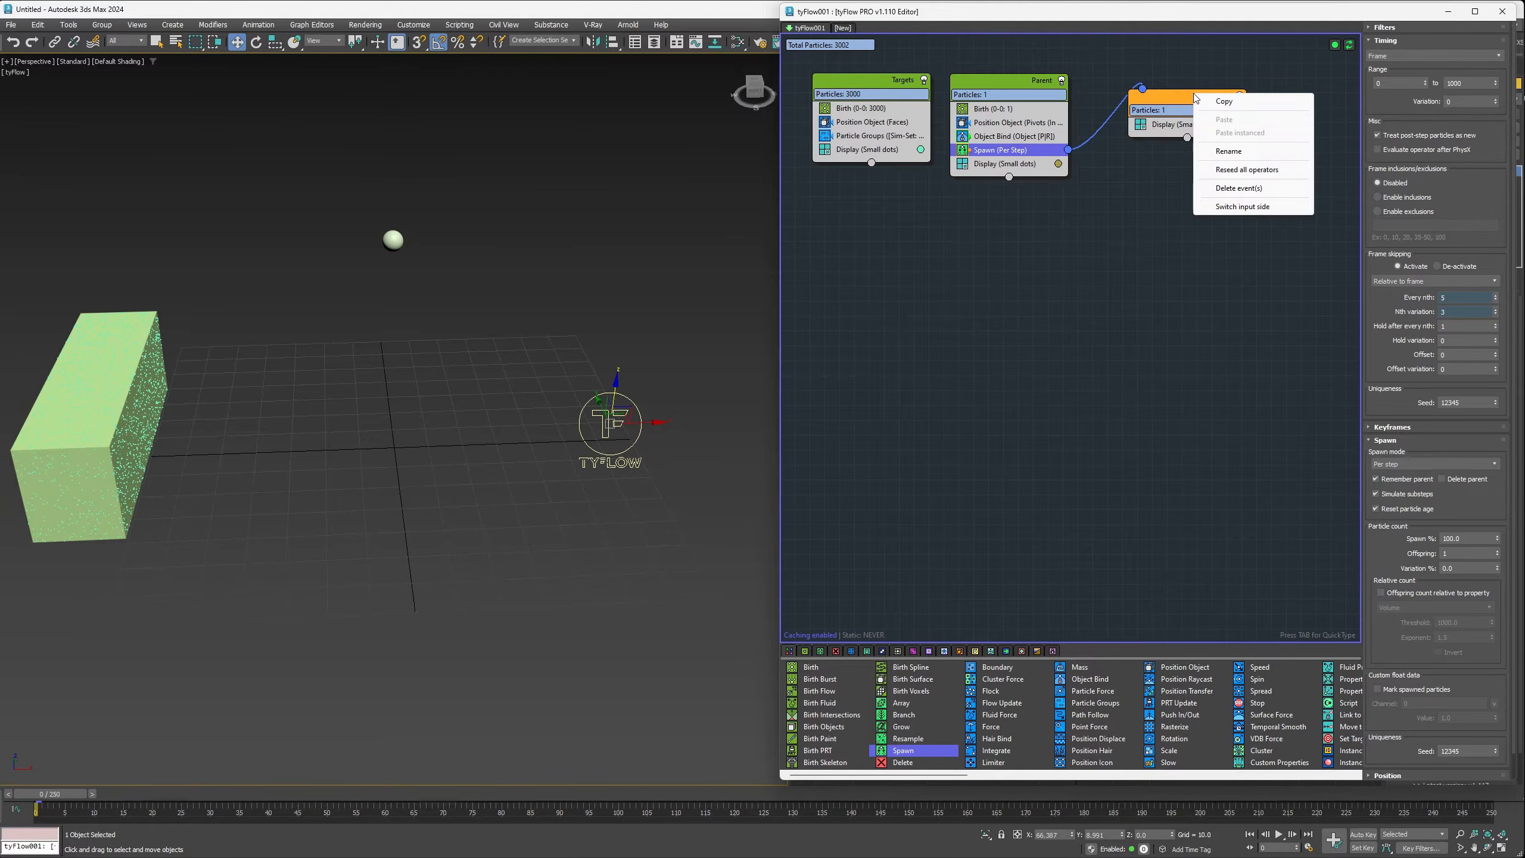
left_click(1229, 152)
type("Spawn_")
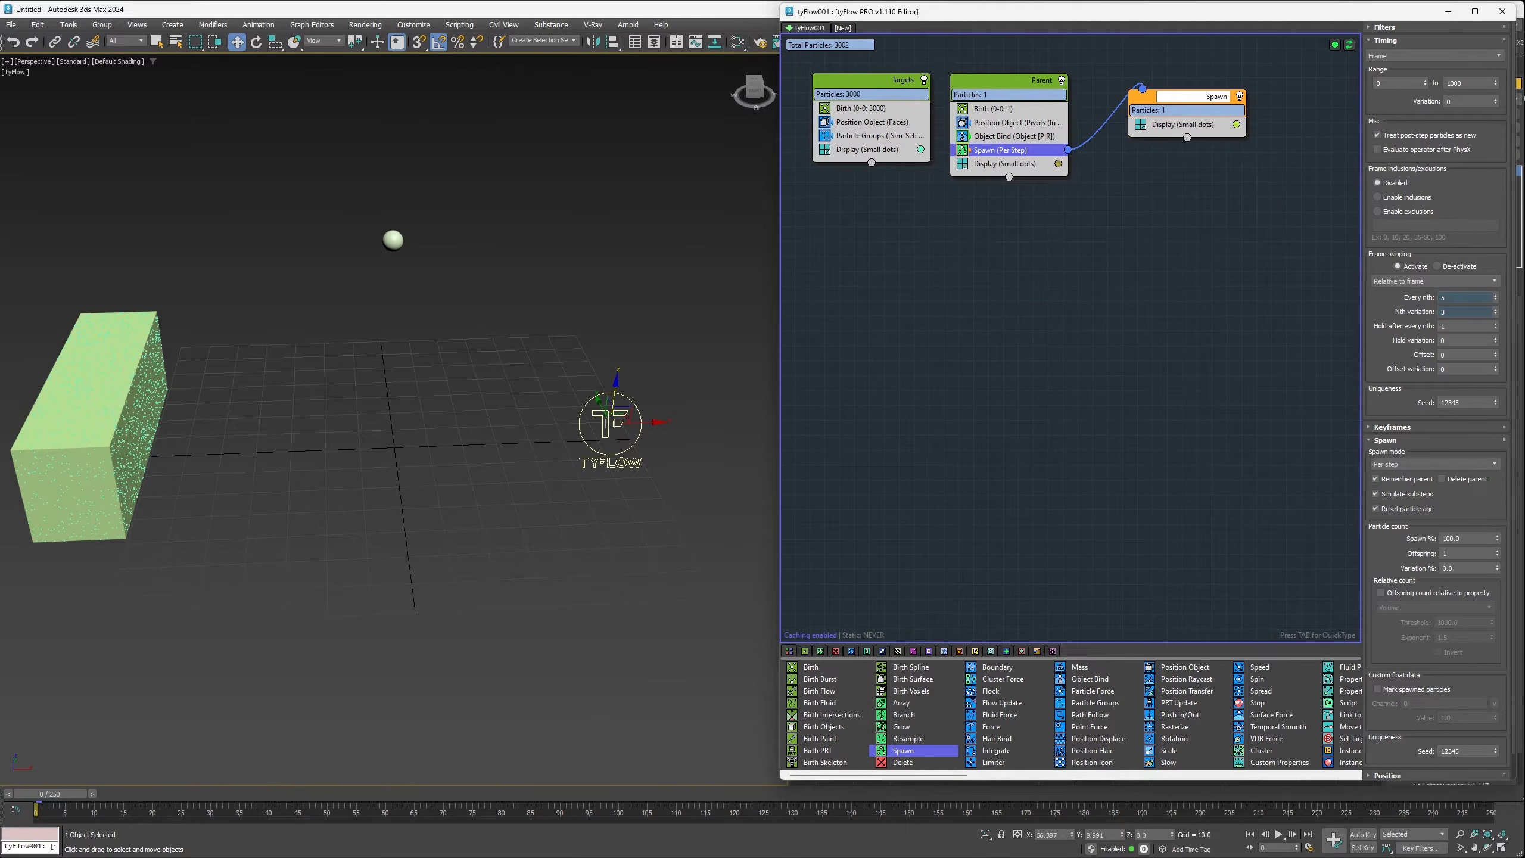
type("Particles")
key("Return")
Step: Move Spawn_Particles closer to Parent and display its particles as red Ticks
left_click_drag(1201, 119, 1163, 106)
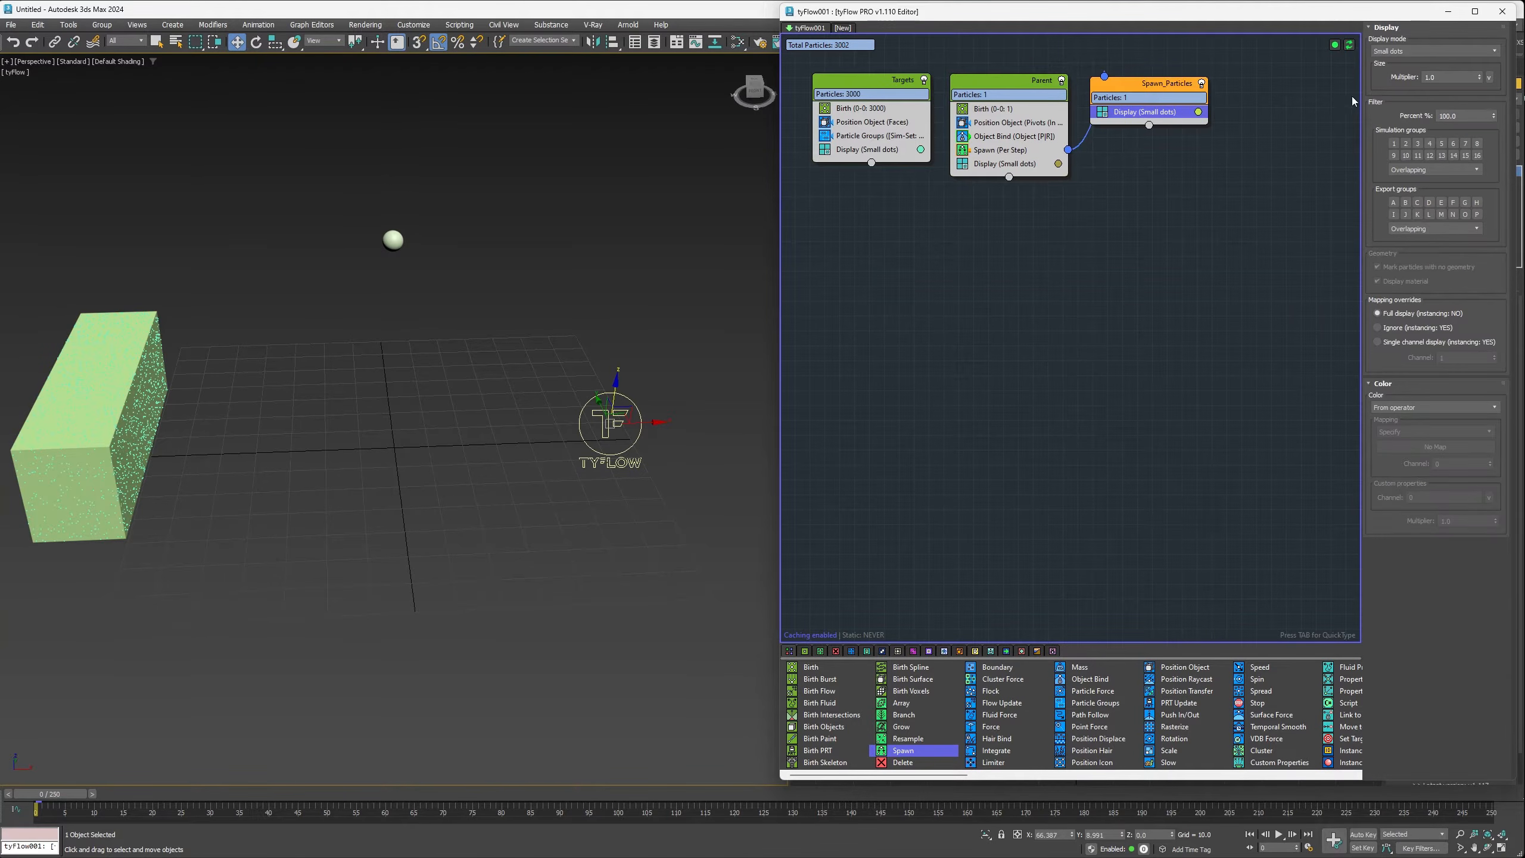
left_click(1399, 51)
left_click(1405, 85)
left_click(1199, 113)
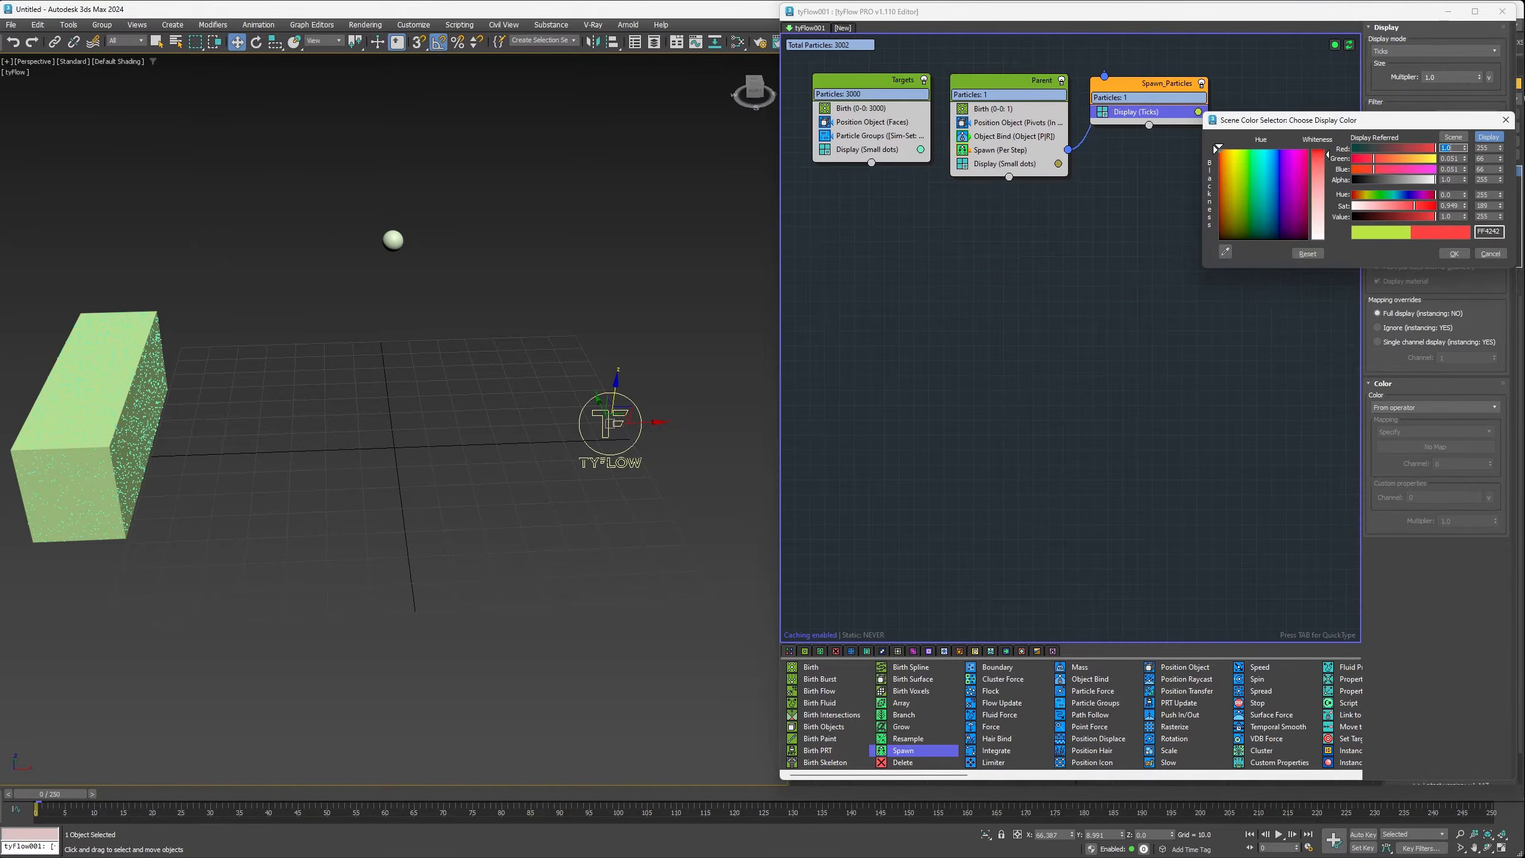
left_click(1454, 254)
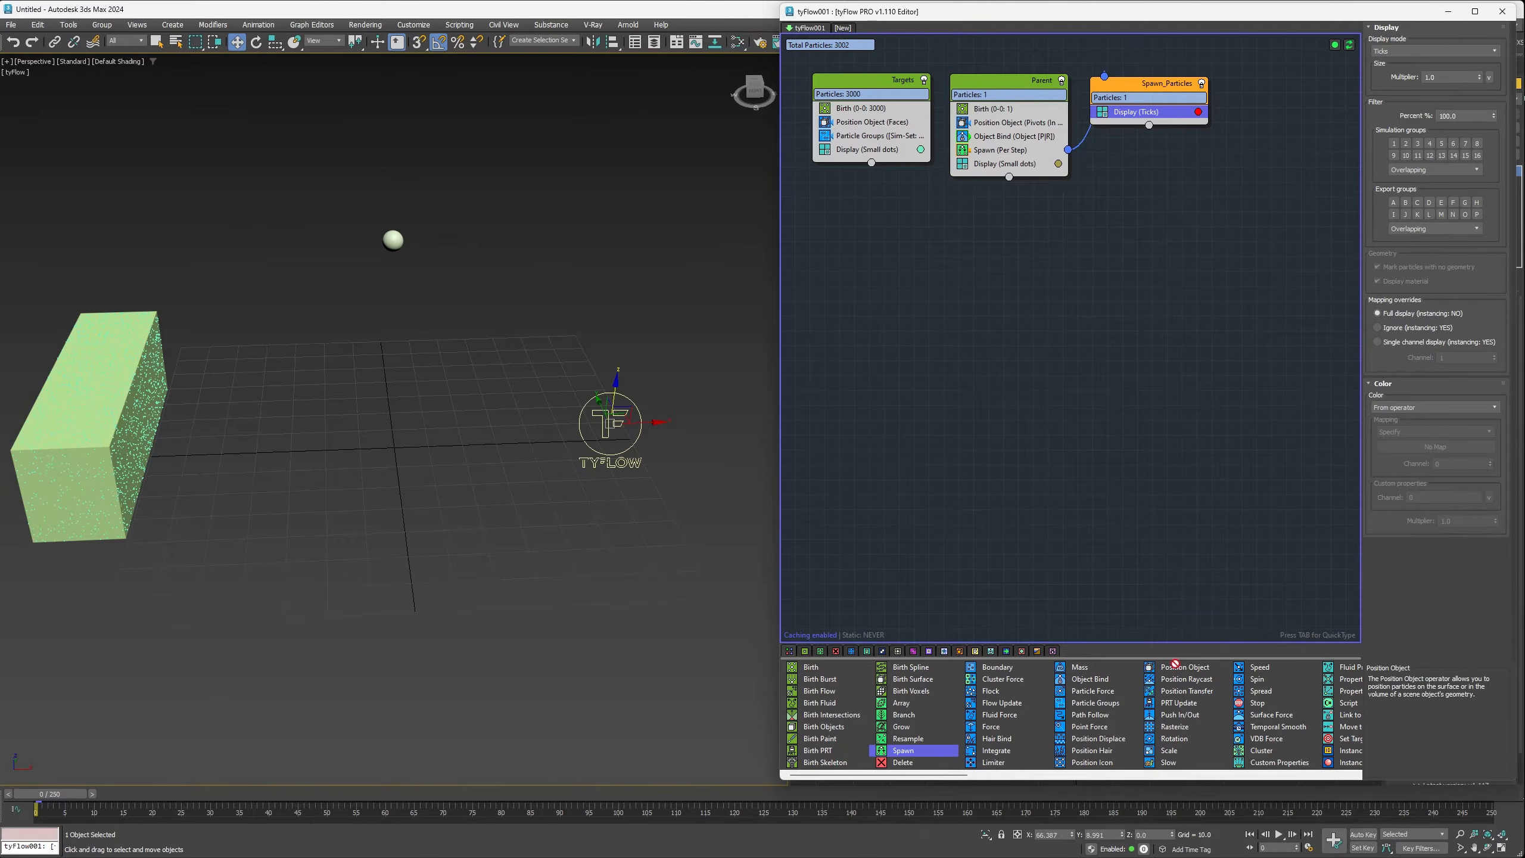
Step: Add Position Object to Spawn_Particles using the sphere, and scrub the timeline to frame 83 to check the spawning
left_click_drag(1138, 98, 1138, 100)
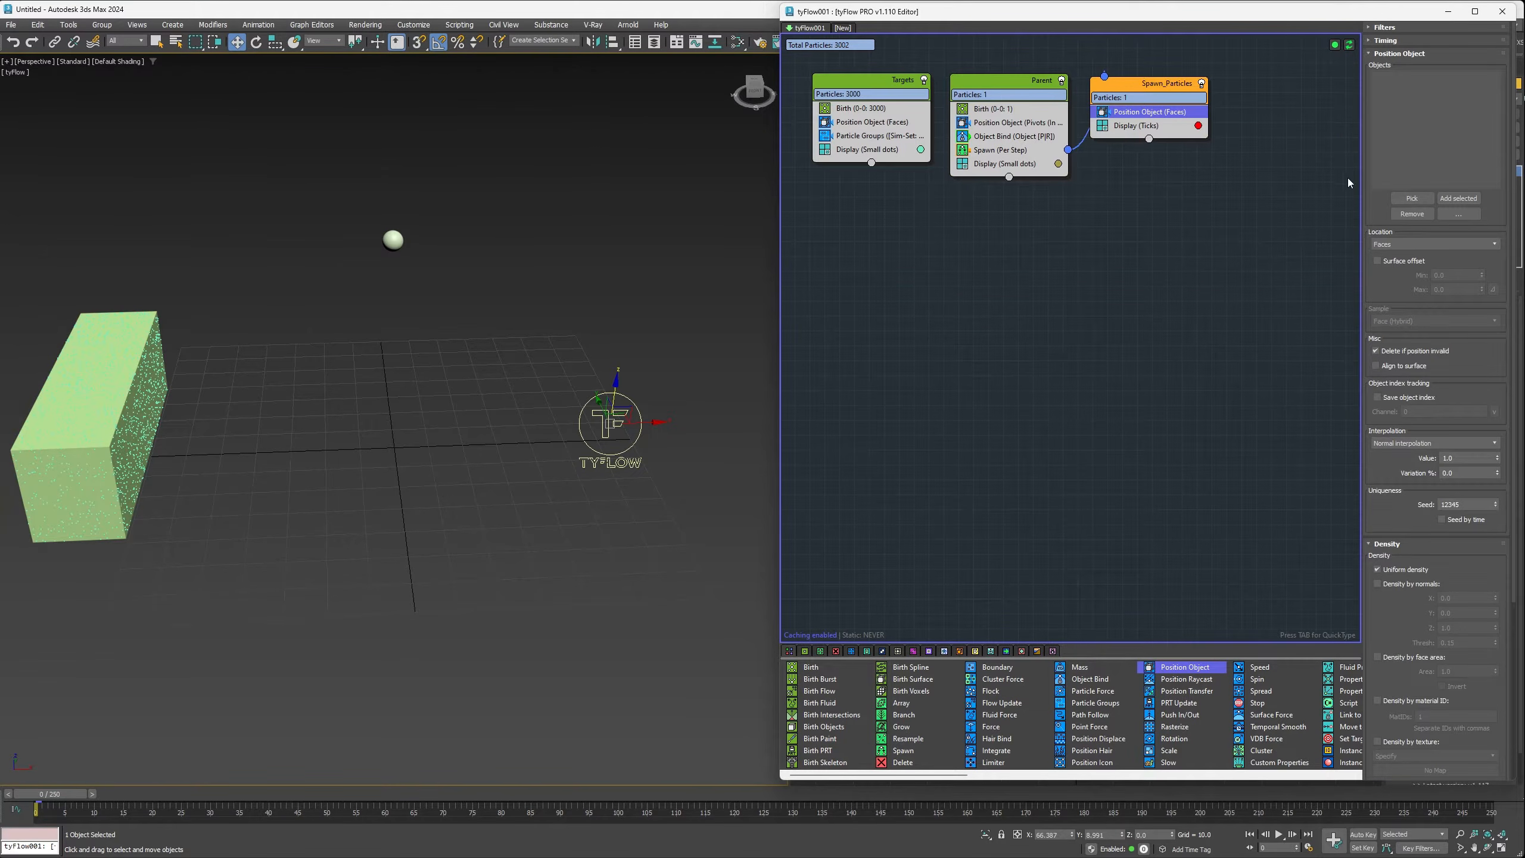
left_click(1412, 198)
left_click(394, 240)
left_click_drag(46, 792, 519, 792)
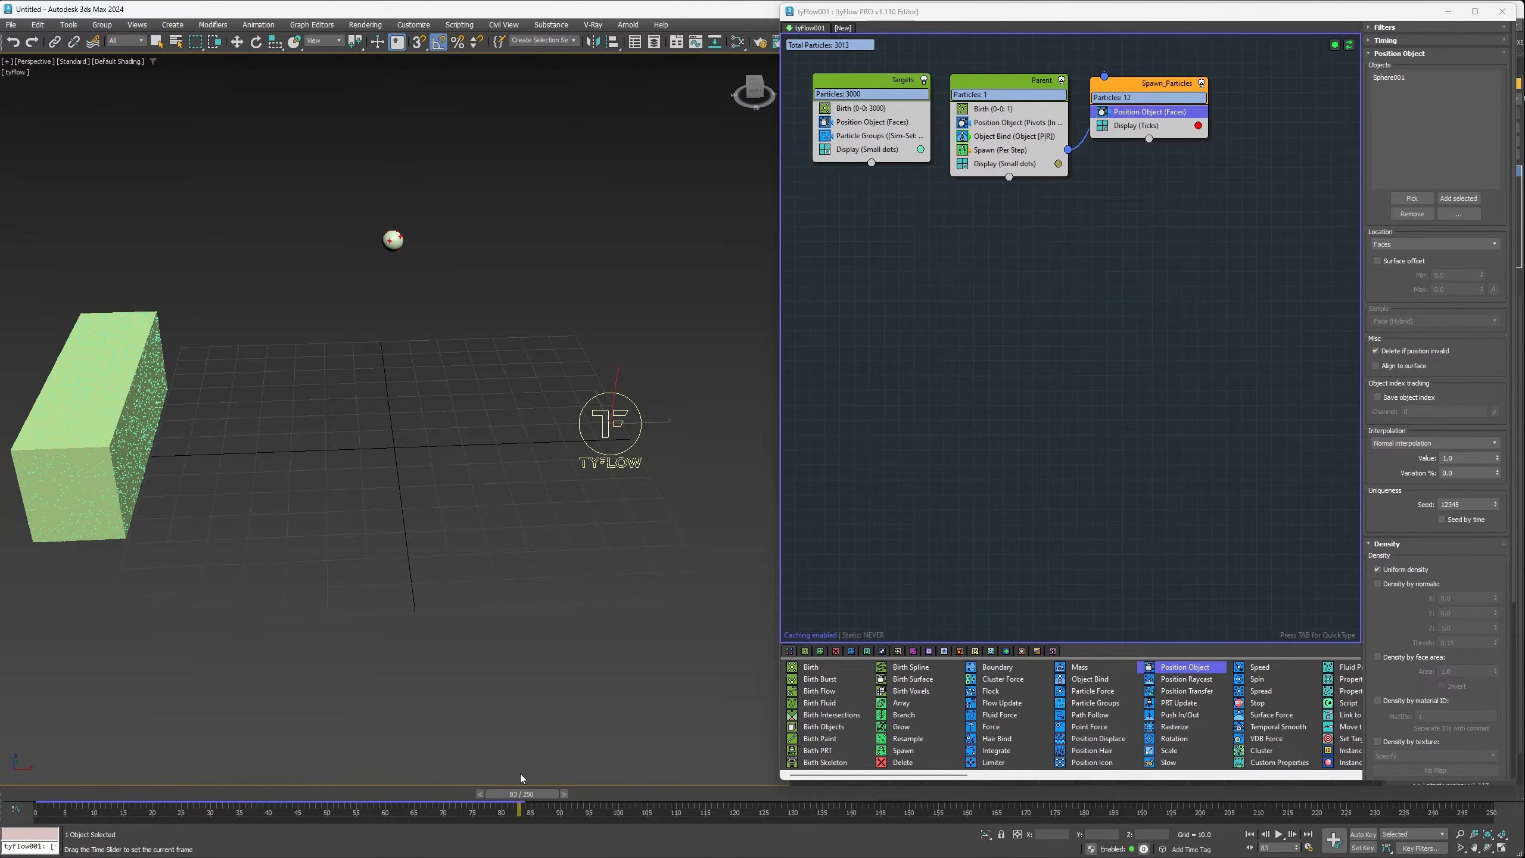
Step: Return the timeline to frame 0 and hide the sphere in the viewport
left_click_drag(527, 795, 35, 794)
key("w")
left_click(402, 623)
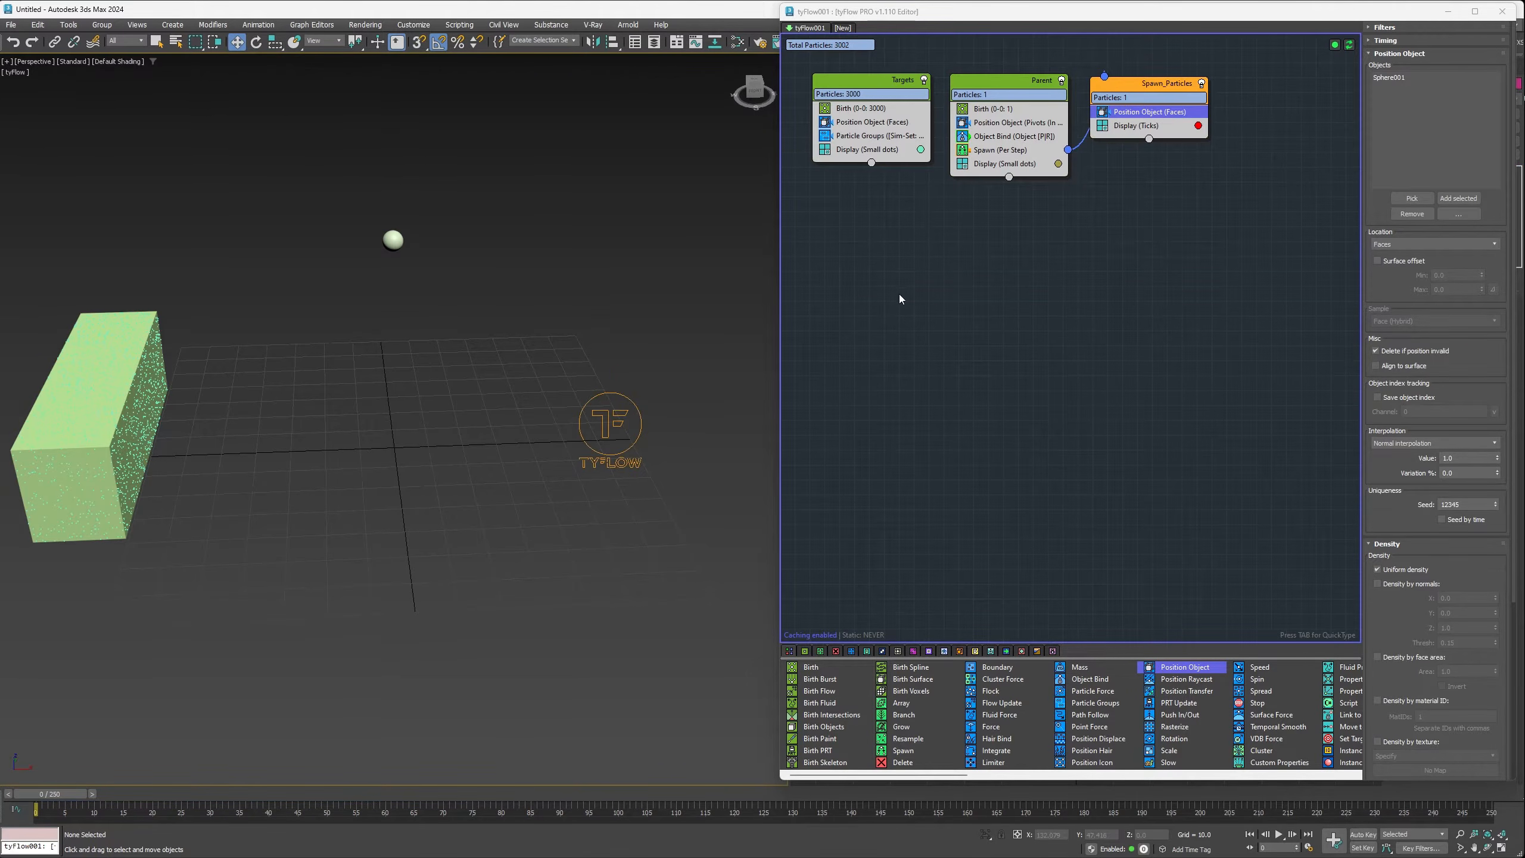
left_click(393, 240)
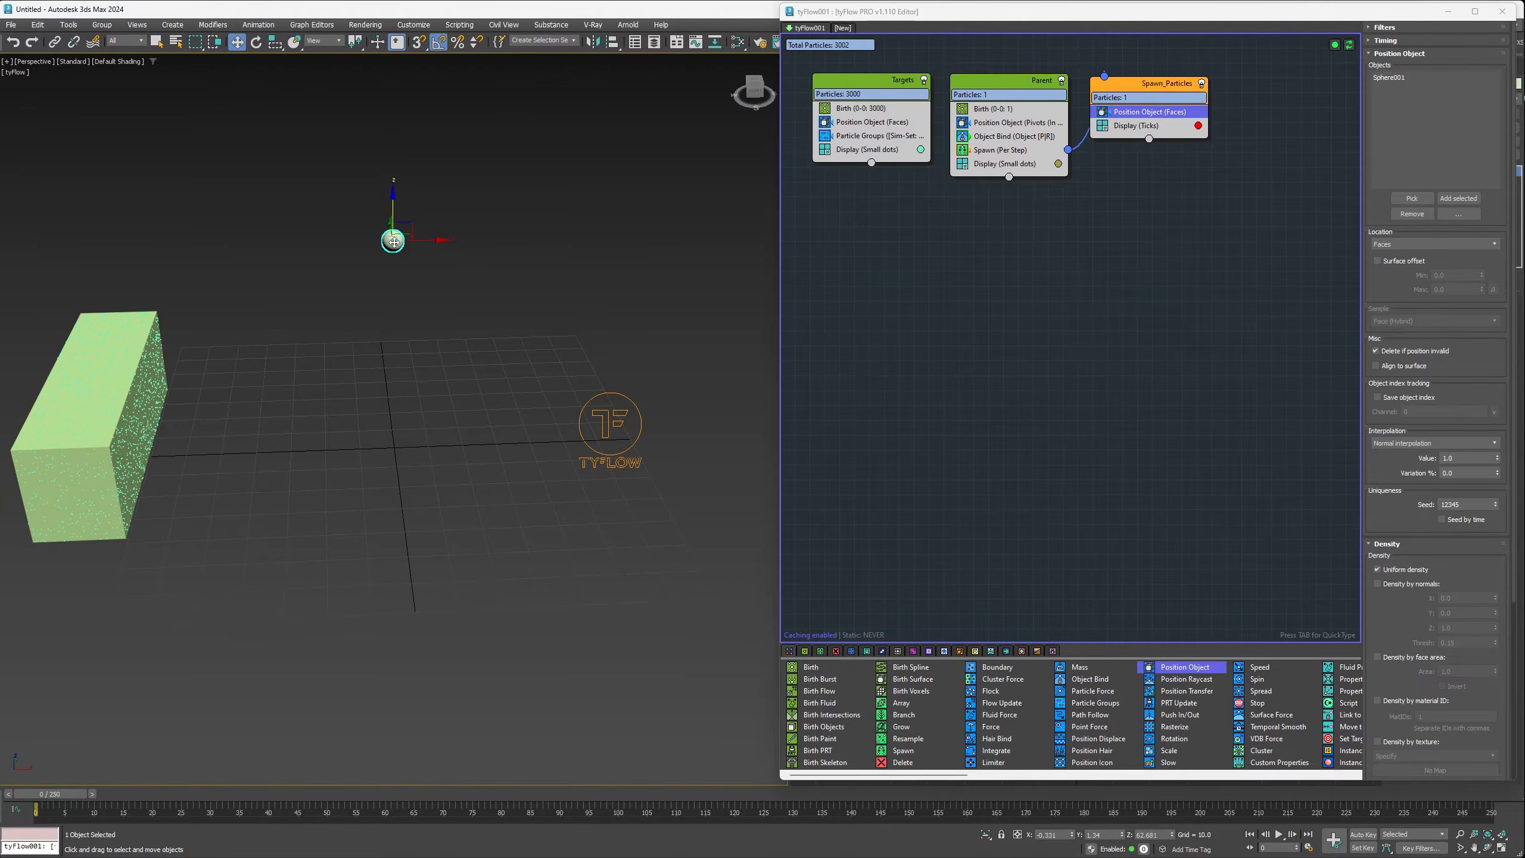
right_click(391, 243)
left_click(414, 203)
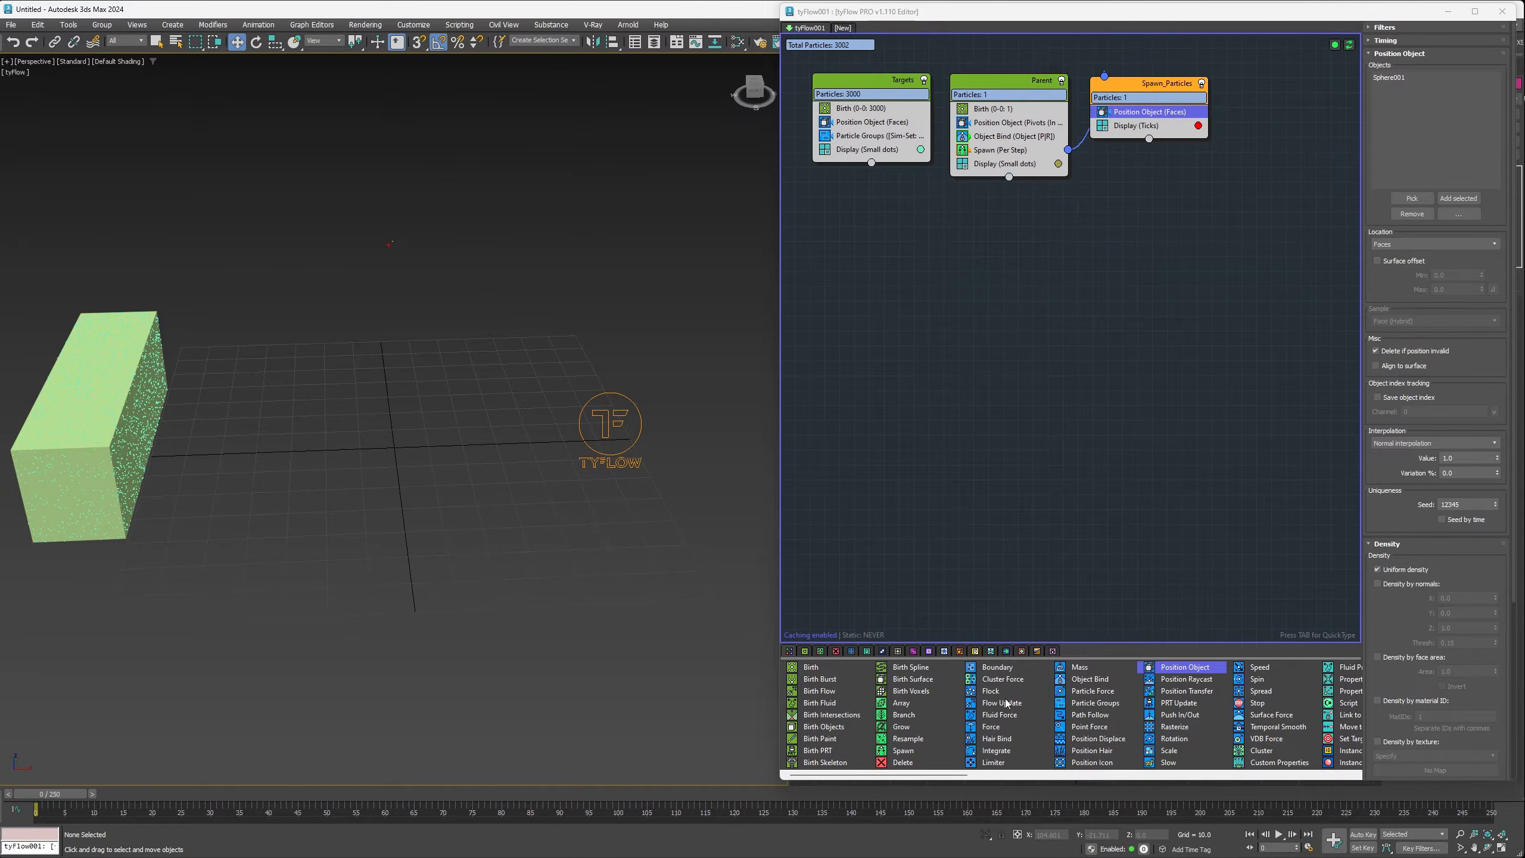
Step: Add a Set Target operator to Spawn_Particles, set it to By proximity and enable Prevent duplicate assignments
scroll(1015, 715, "right", 3)
left_click_drag(1074, 739, 1126, 128)
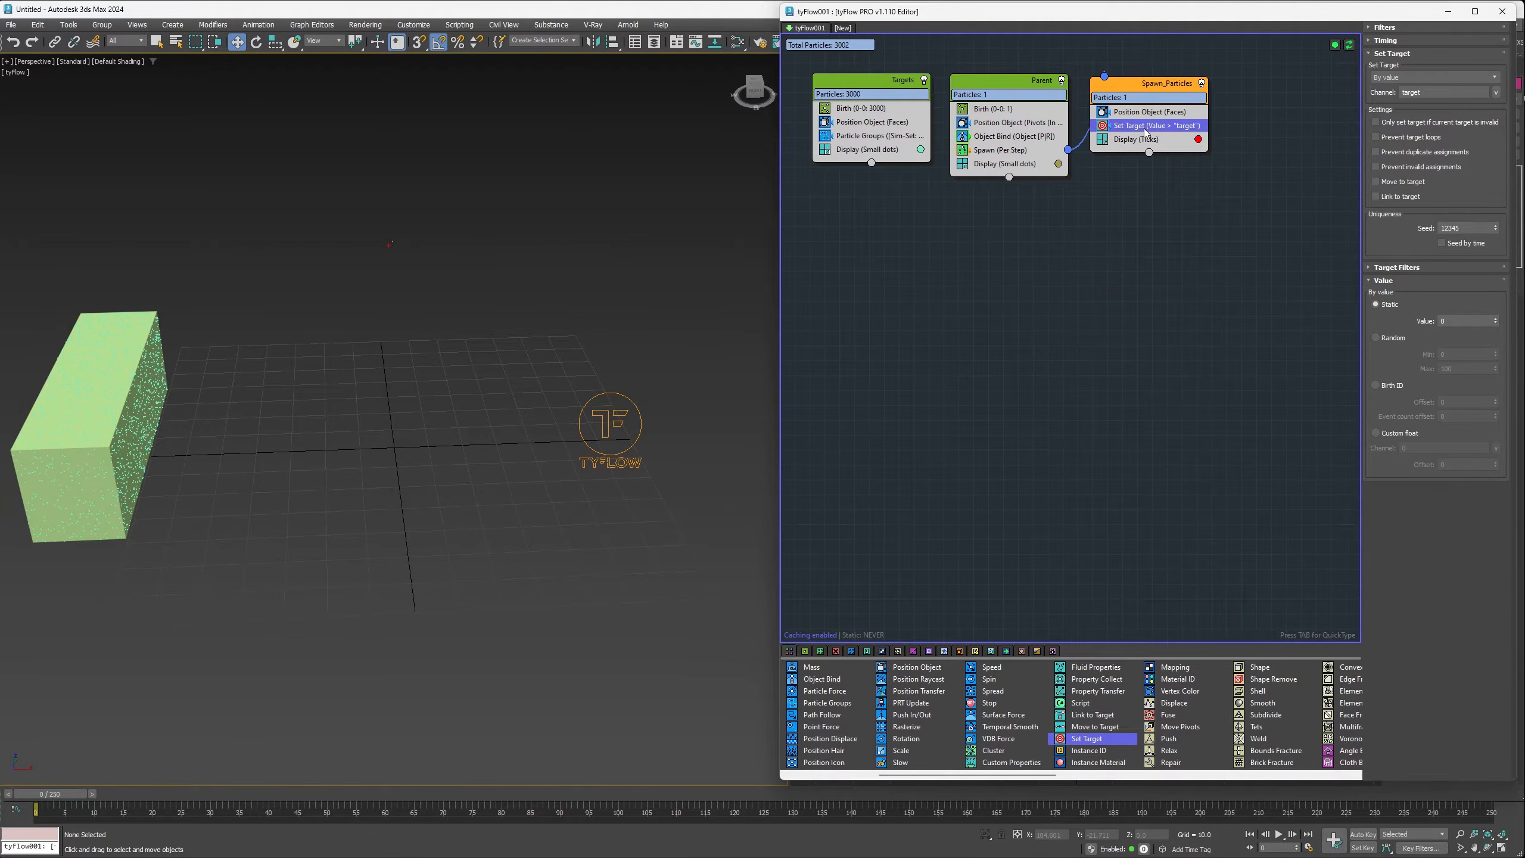
left_click(1419, 77)
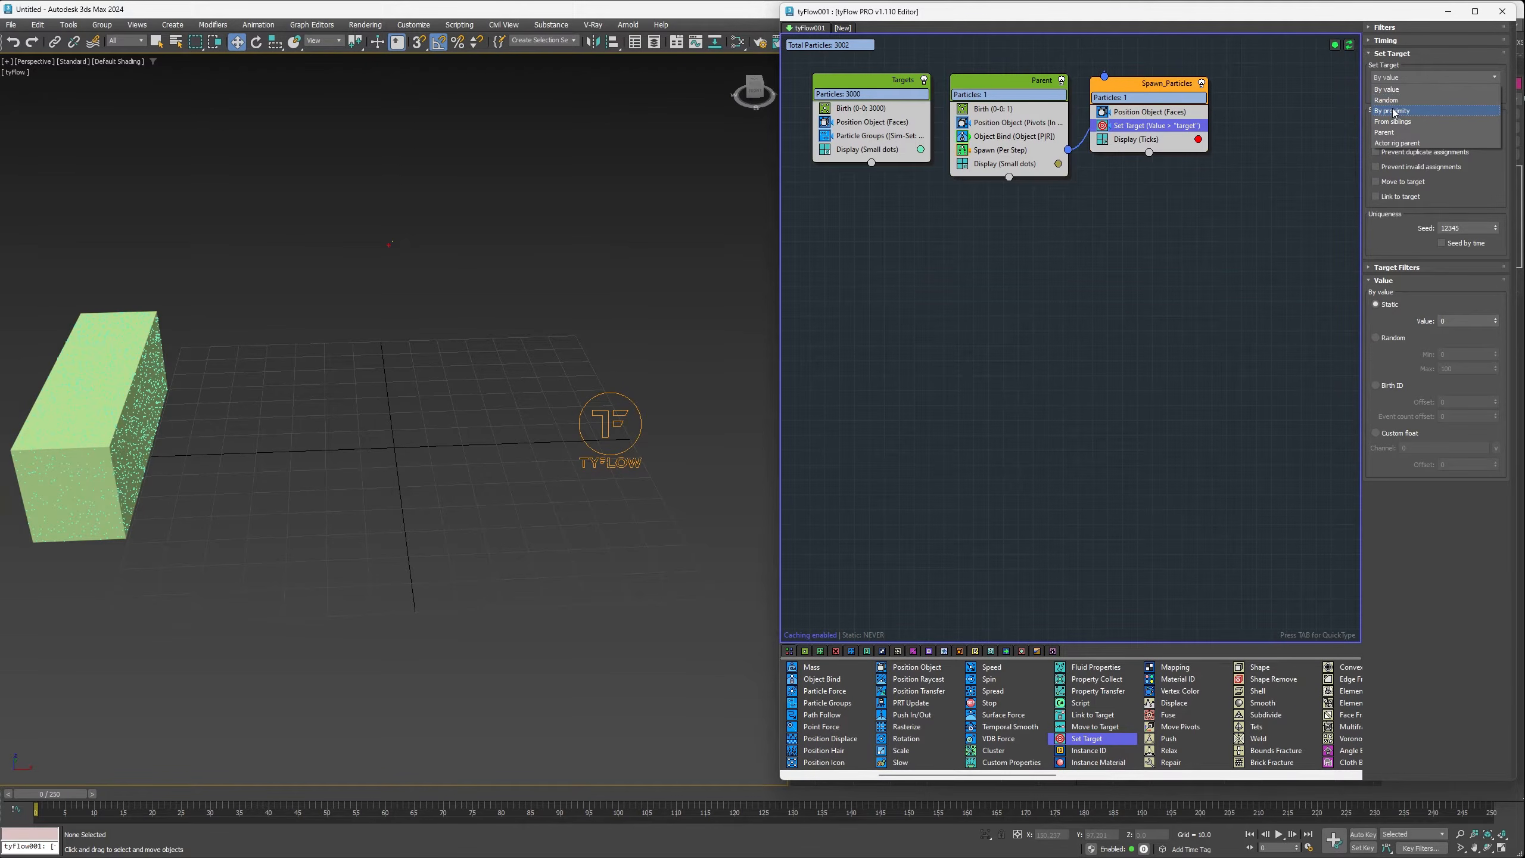
left_click(1396, 111)
left_click(1426, 153)
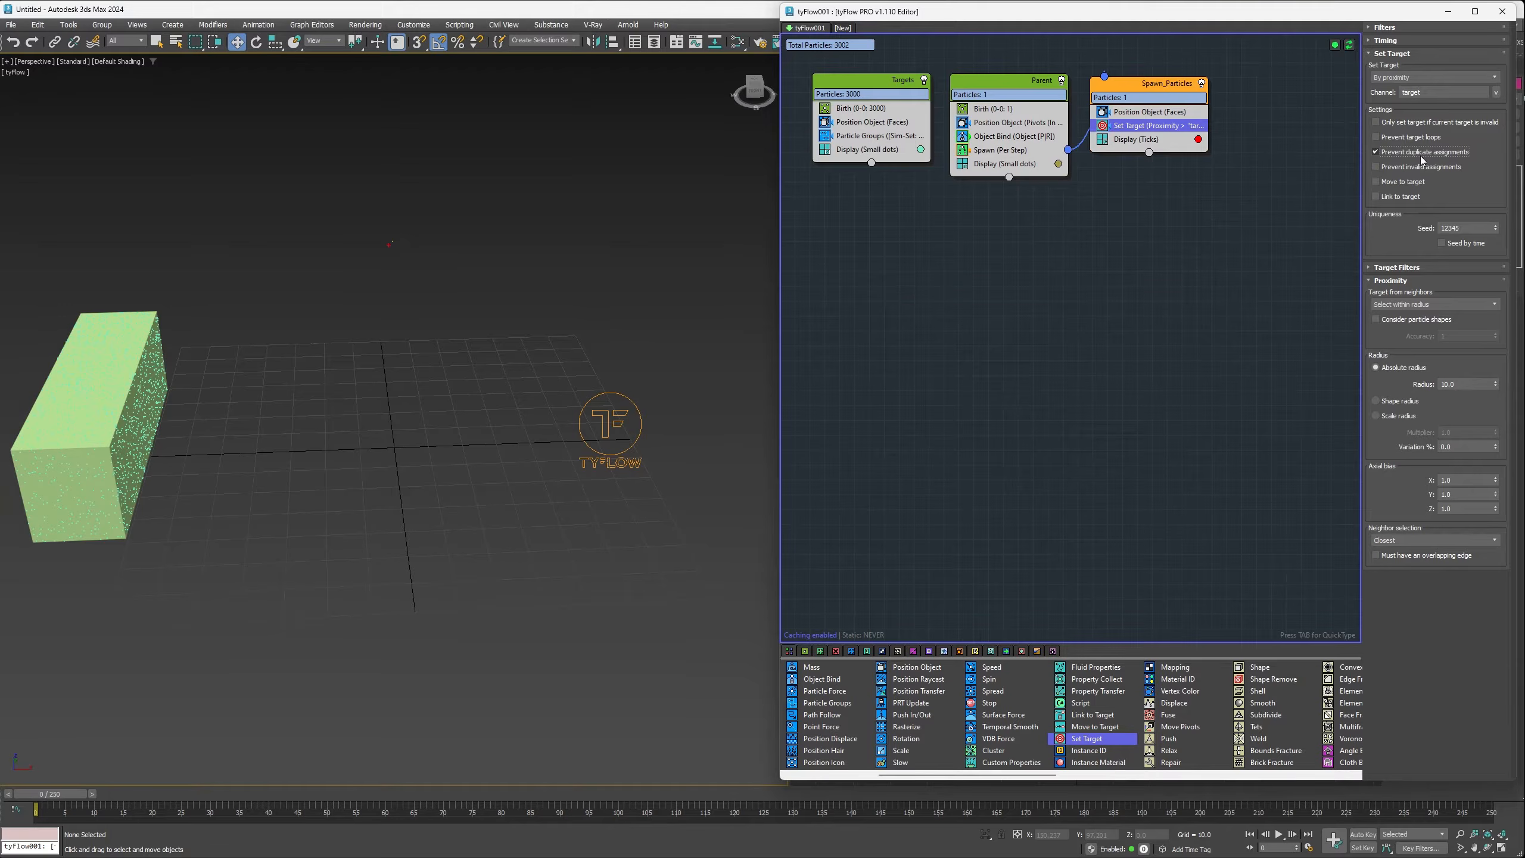
Step: Filter the Set Target operator to simulation group 1 and set its raycasting to Rays must not hit, using the box
left_click(1384, 269)
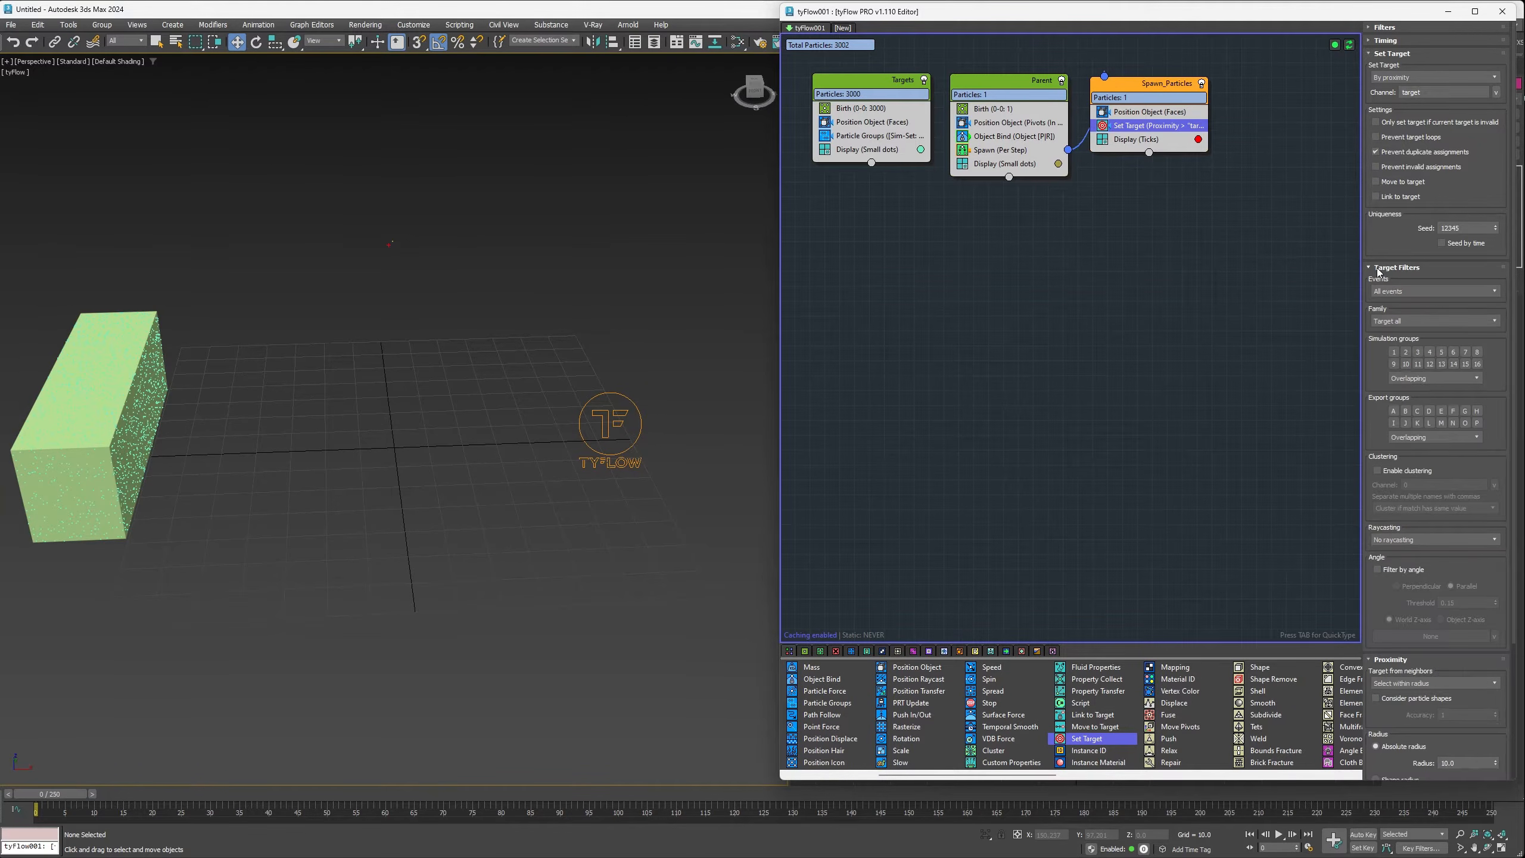
left_click(1395, 352)
left_click(1433, 540)
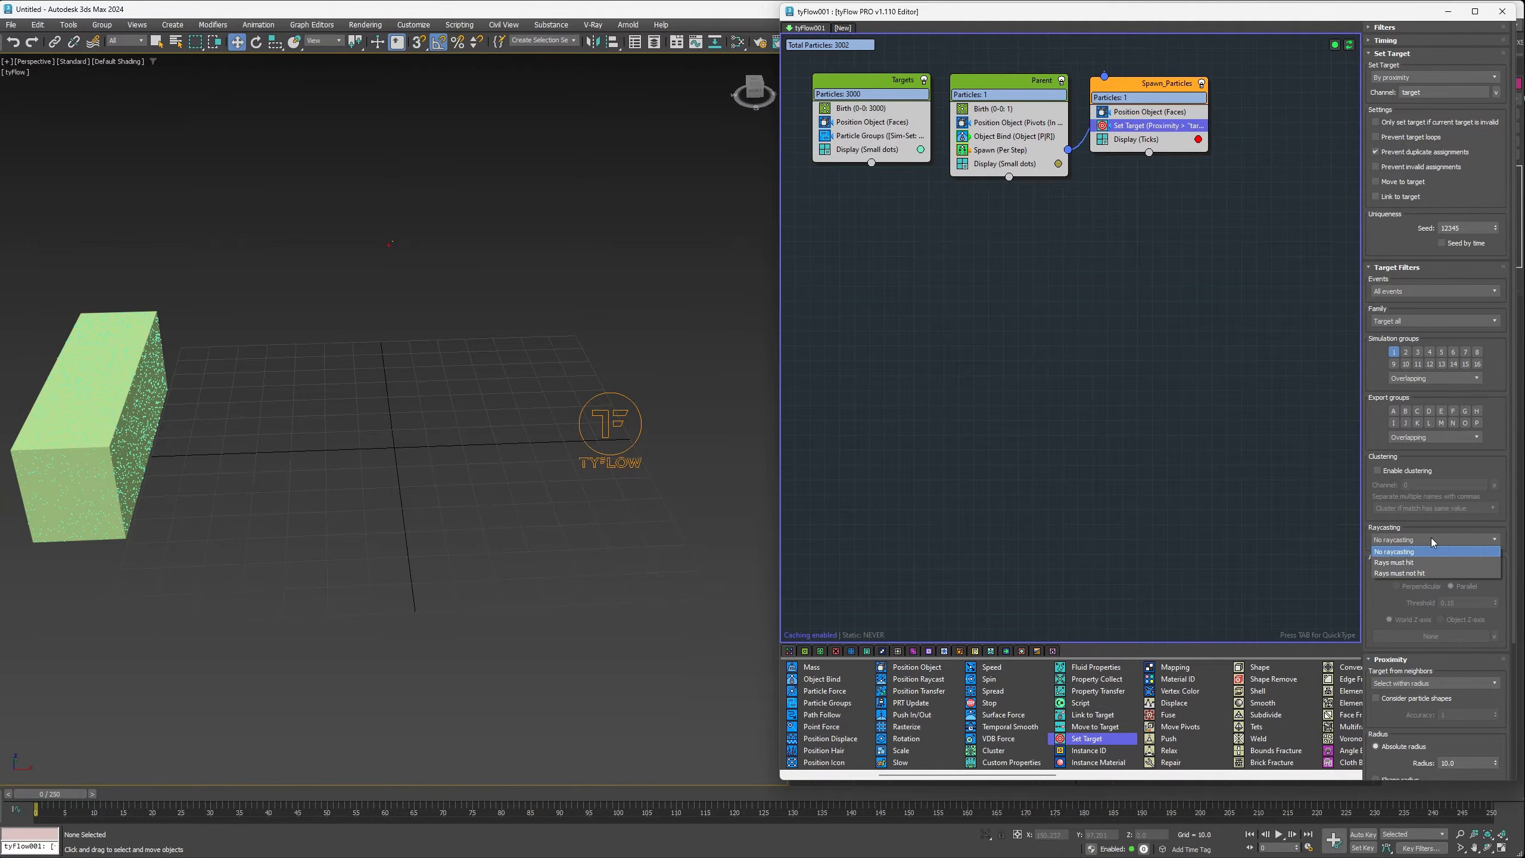
left_click(1405, 574)
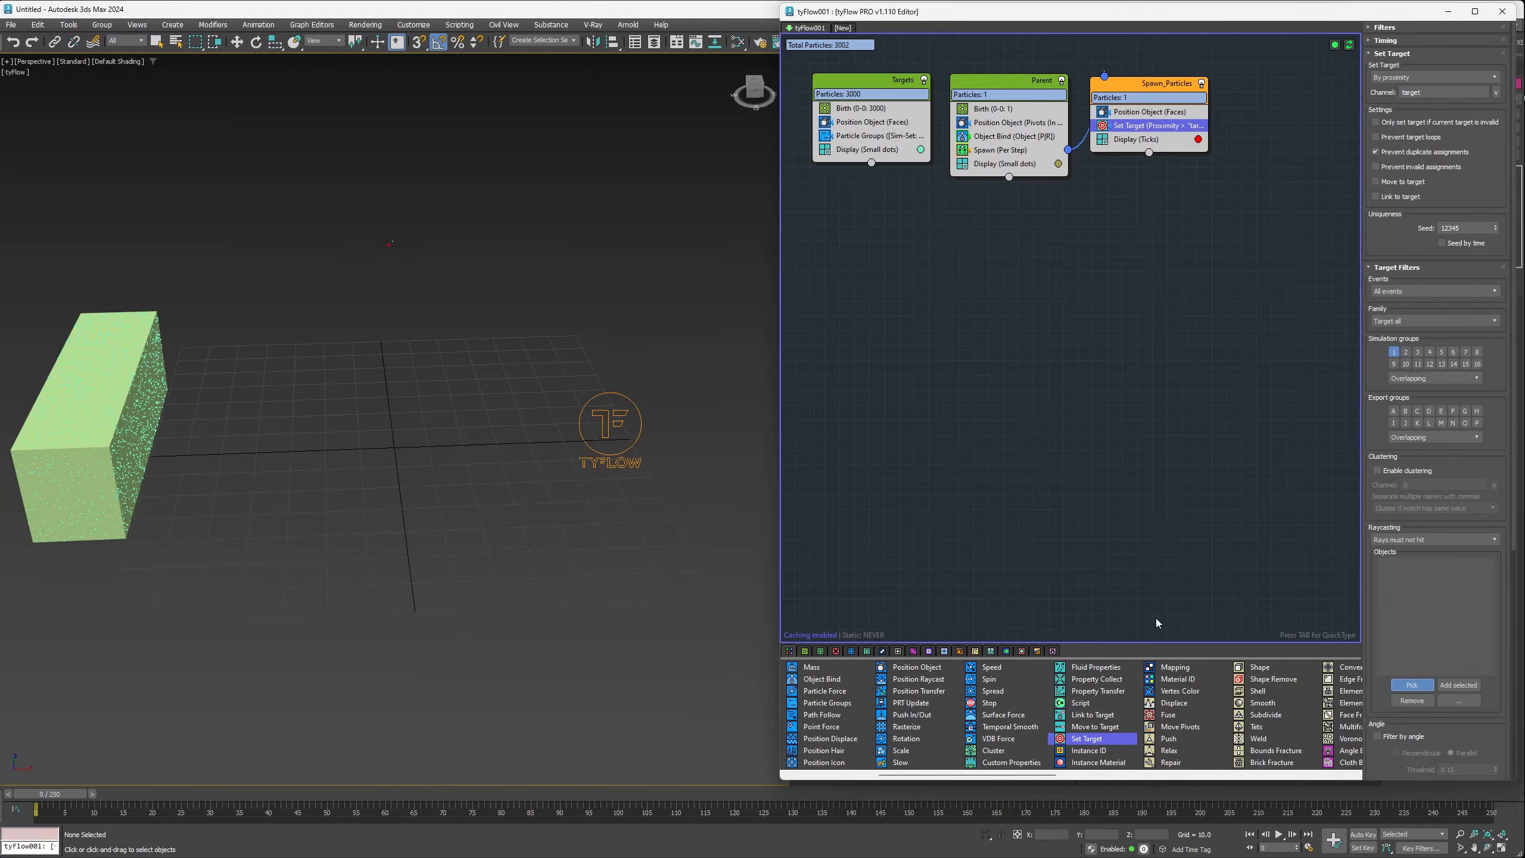
left_click(129, 385)
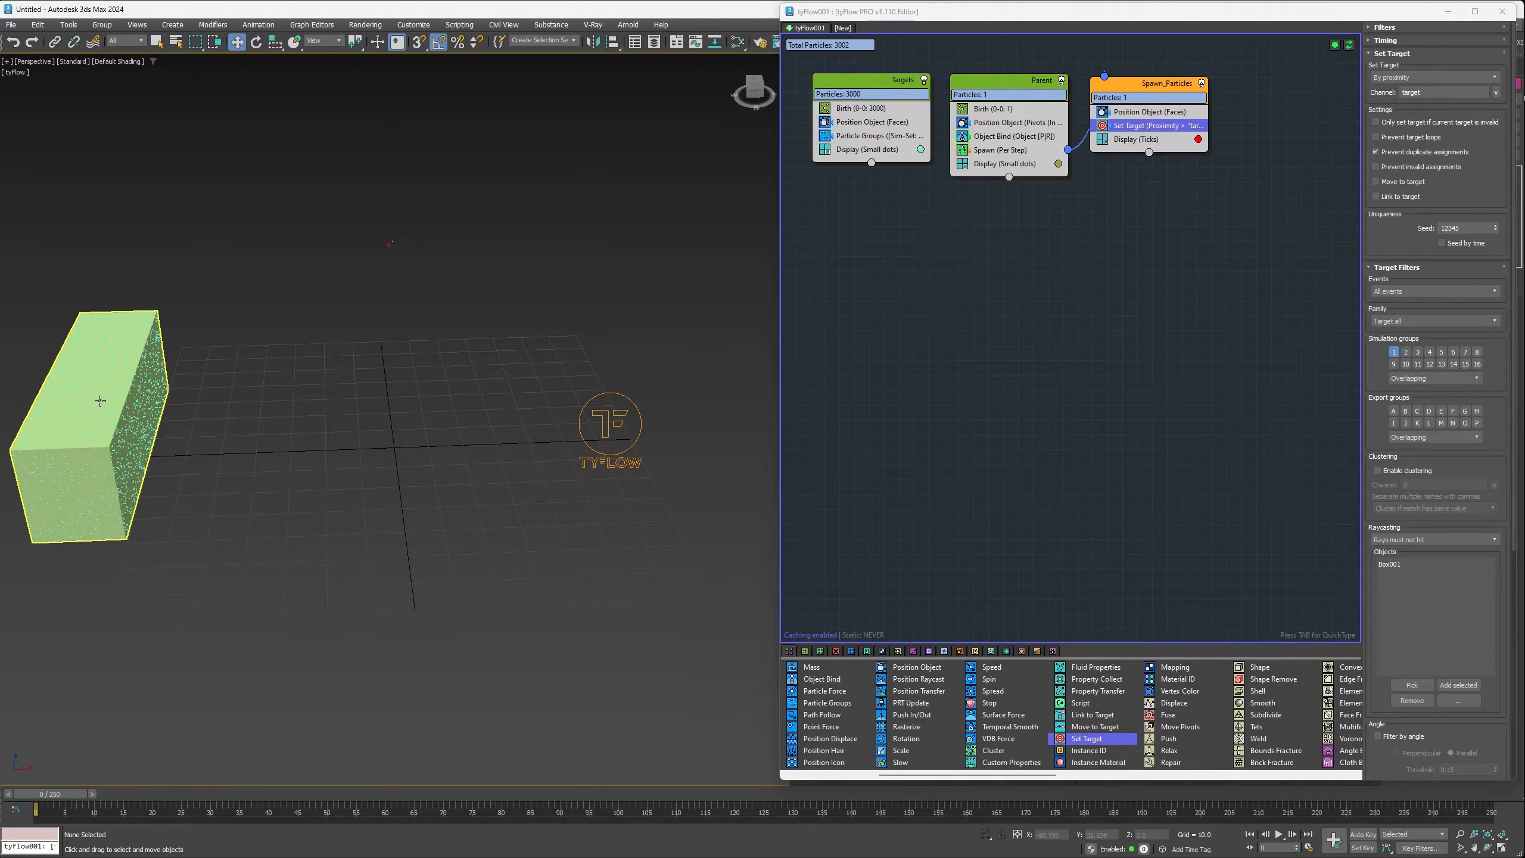
Step: Set the Set Target proximity radius to 90 and its neighbor selection to Random
left_click_drag(1432, 721, 1420, 384)
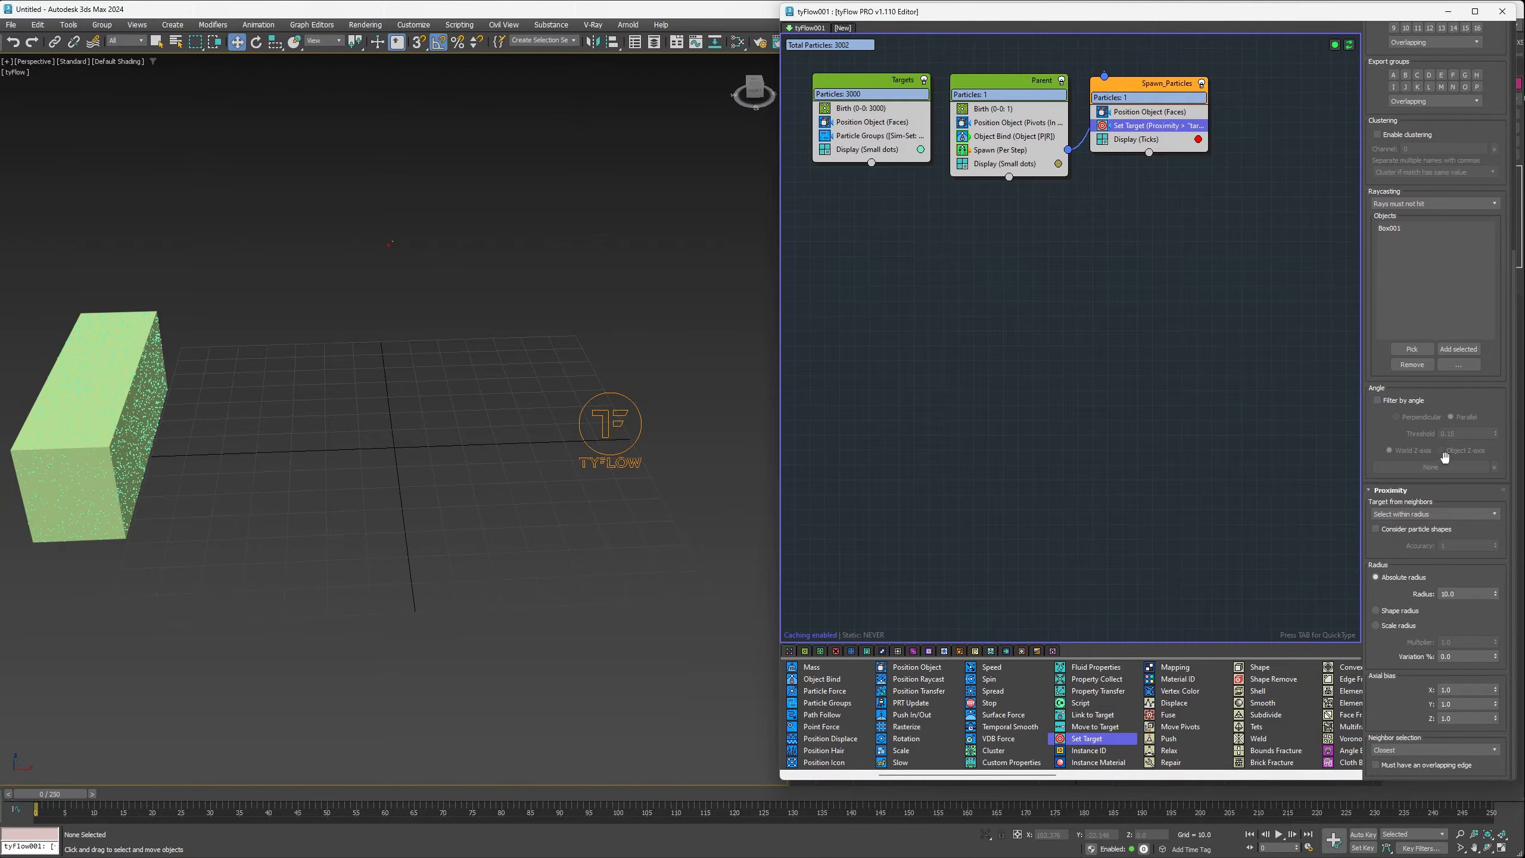
double_click(1466, 595)
type("90")
key("Return")
left_click(1401, 752)
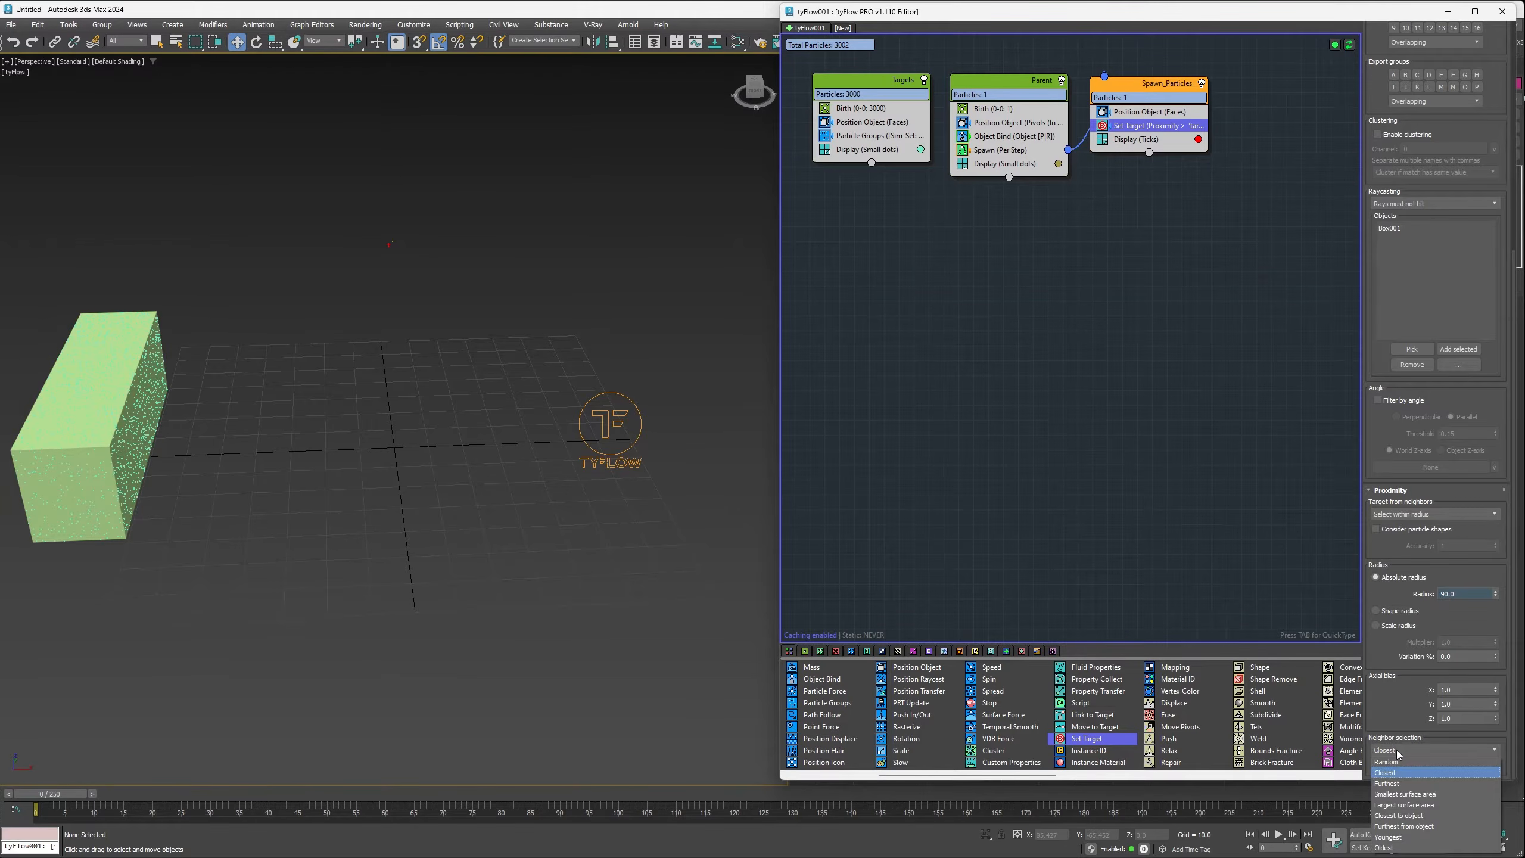
left_click(1389, 762)
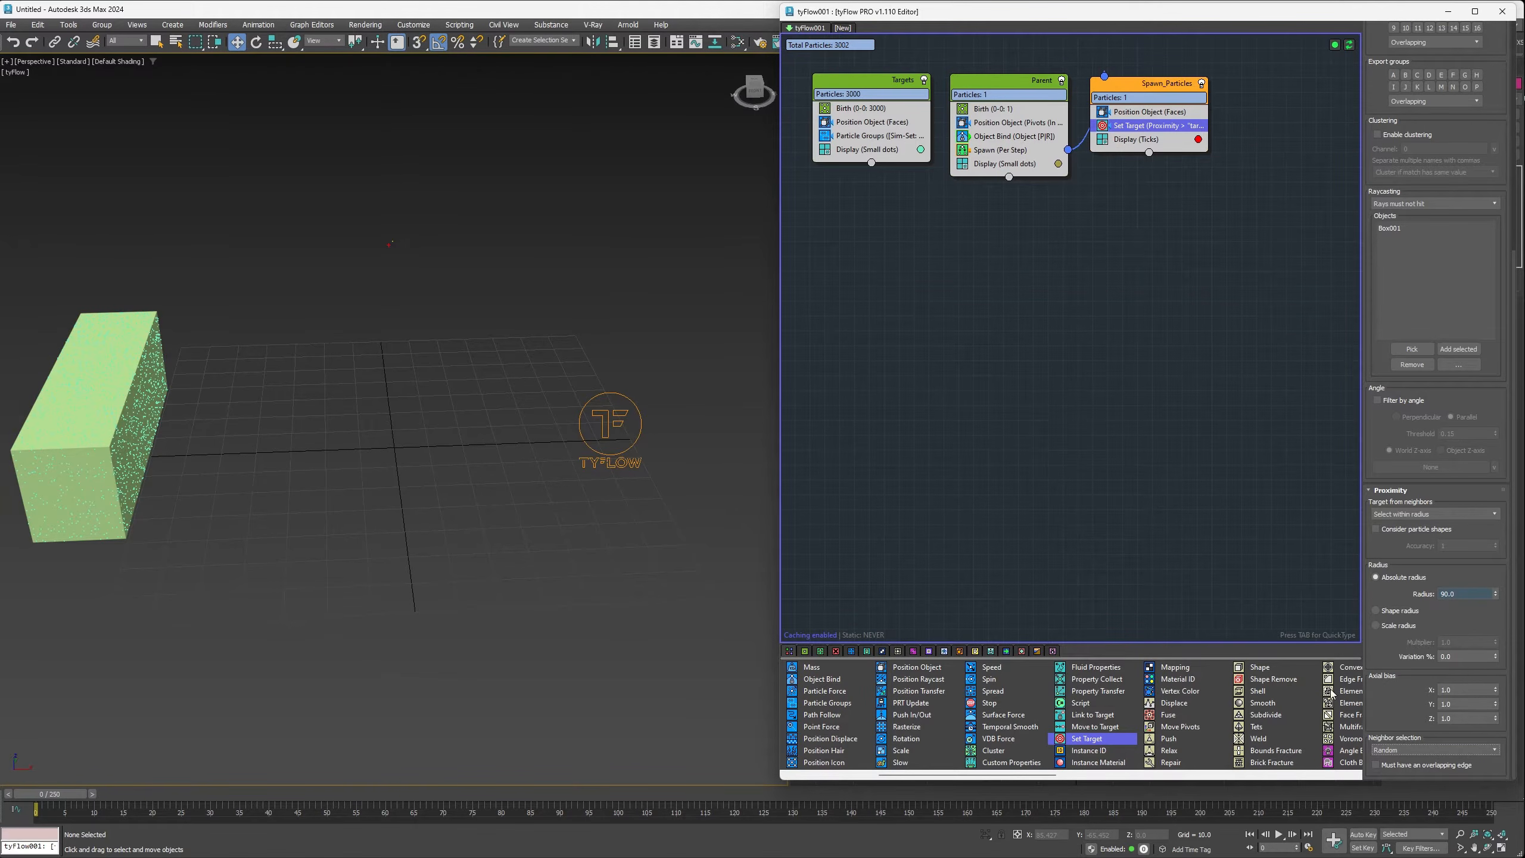
Step: Add a Resample operator to Spawn_Particles that resamples toward Target instead of Siblings, with a distance threshold of 1
scroll(1042, 729, "up", 3)
left_click_drag(904, 739, 1150, 137)
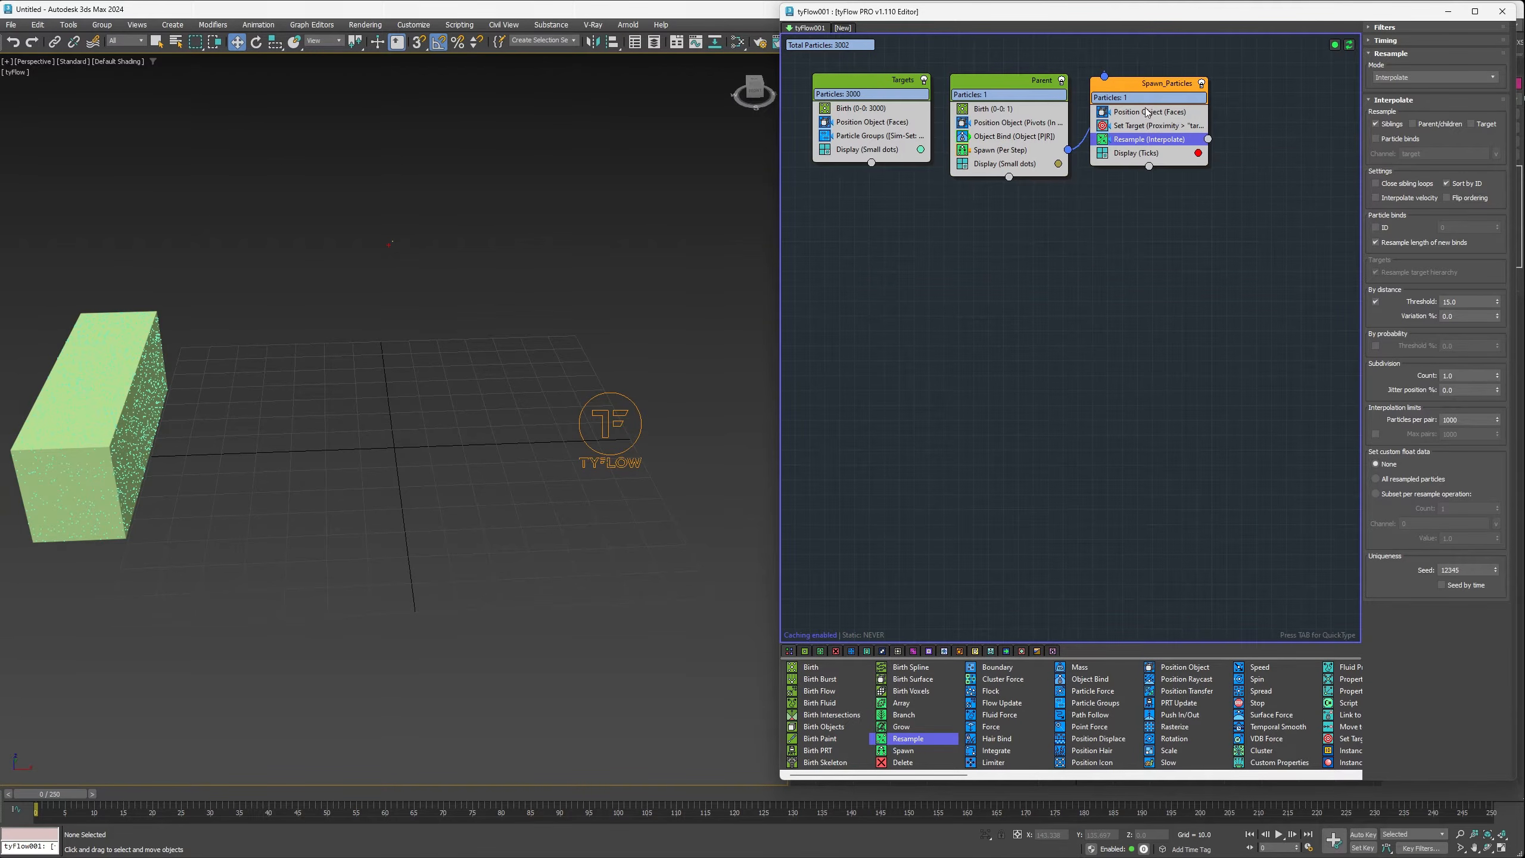
left_click(1390, 125)
left_click(1471, 123)
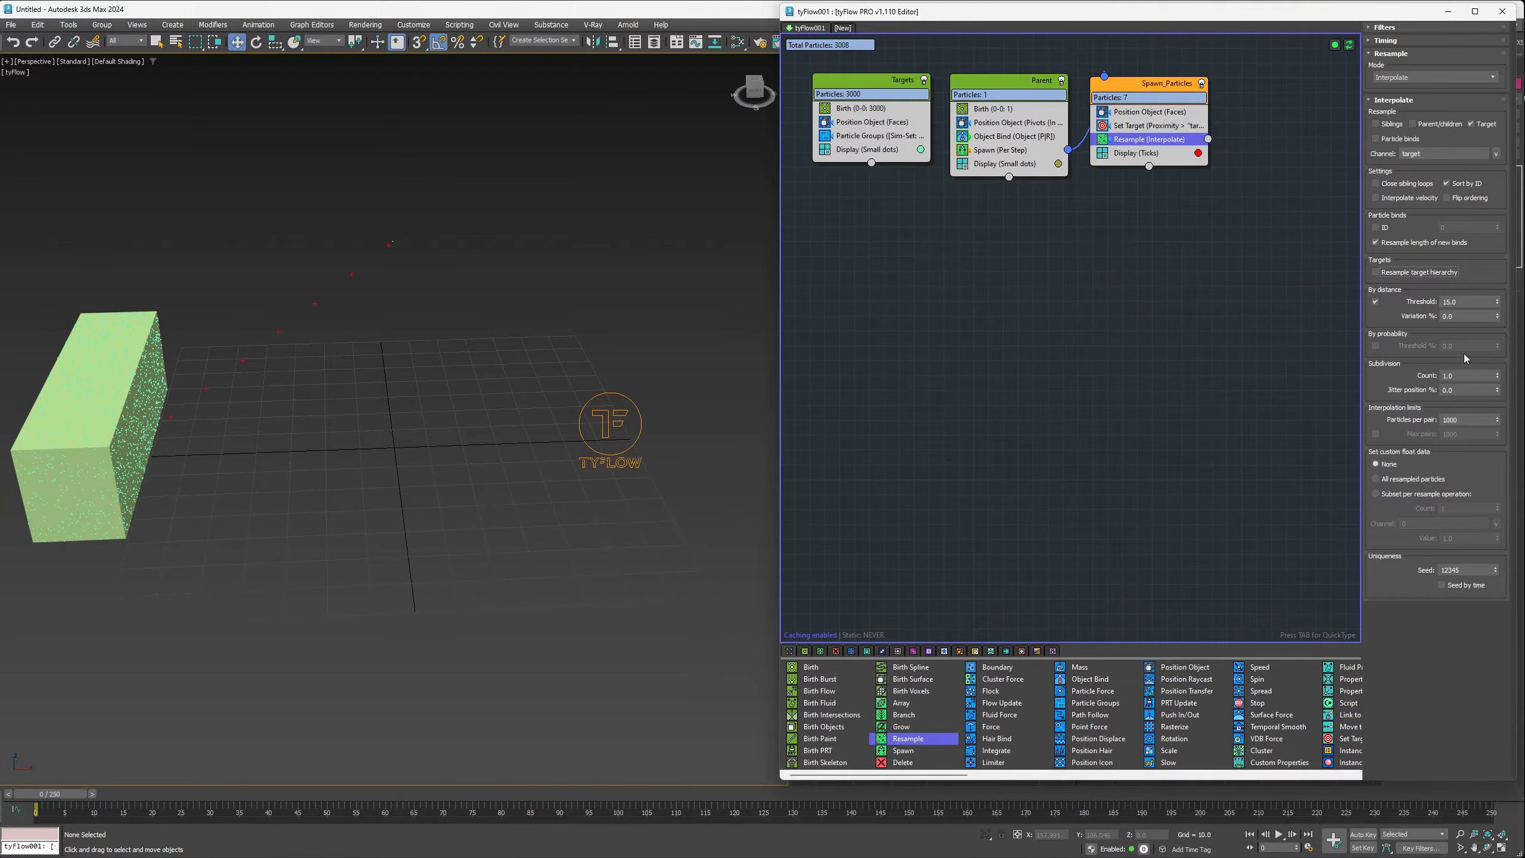
double_click(1461, 302)
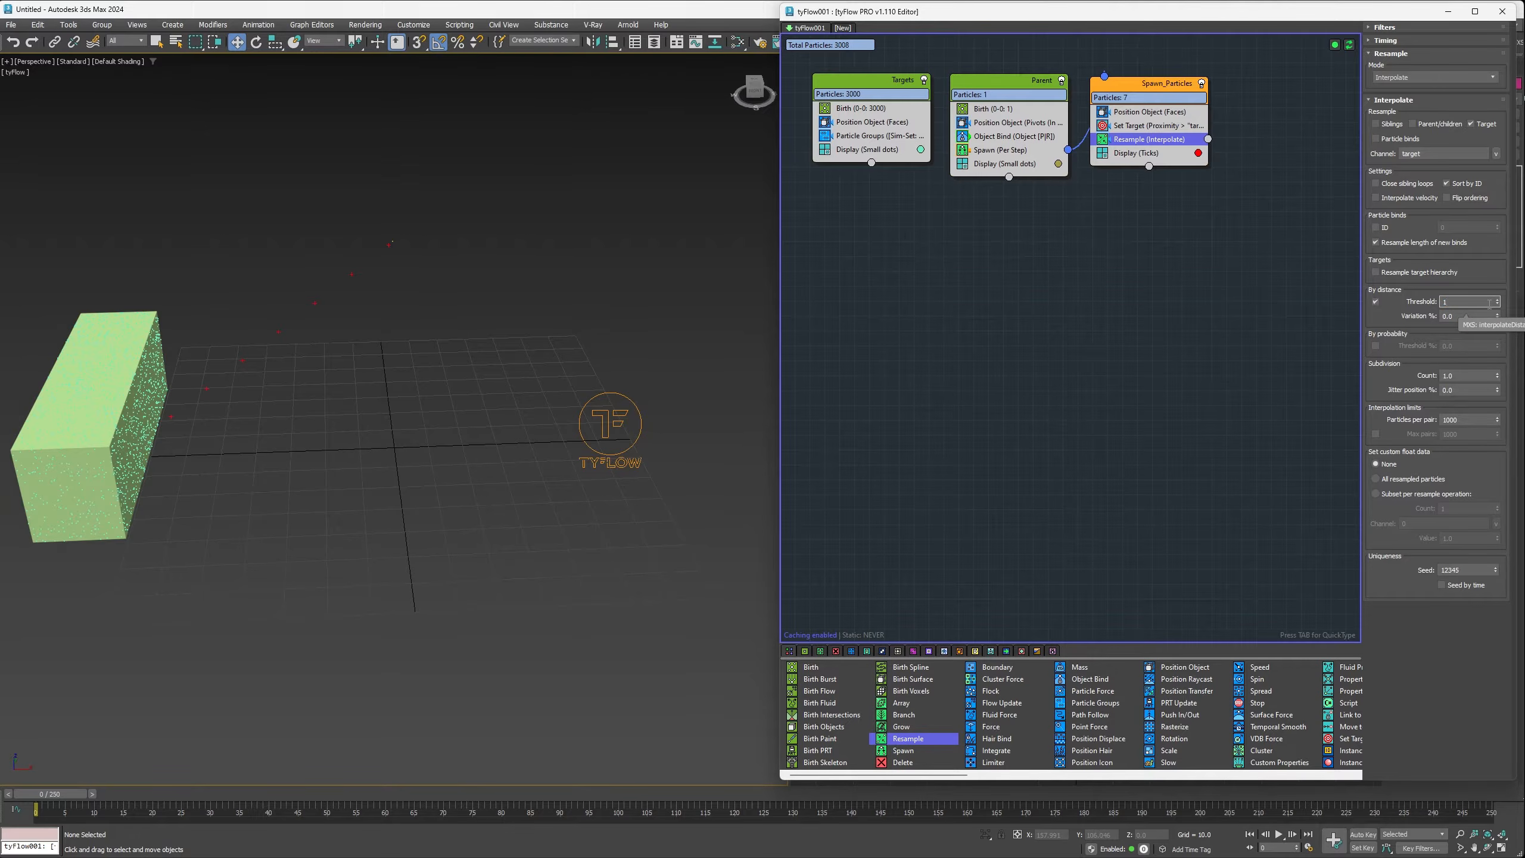
type("1")
key("Return")
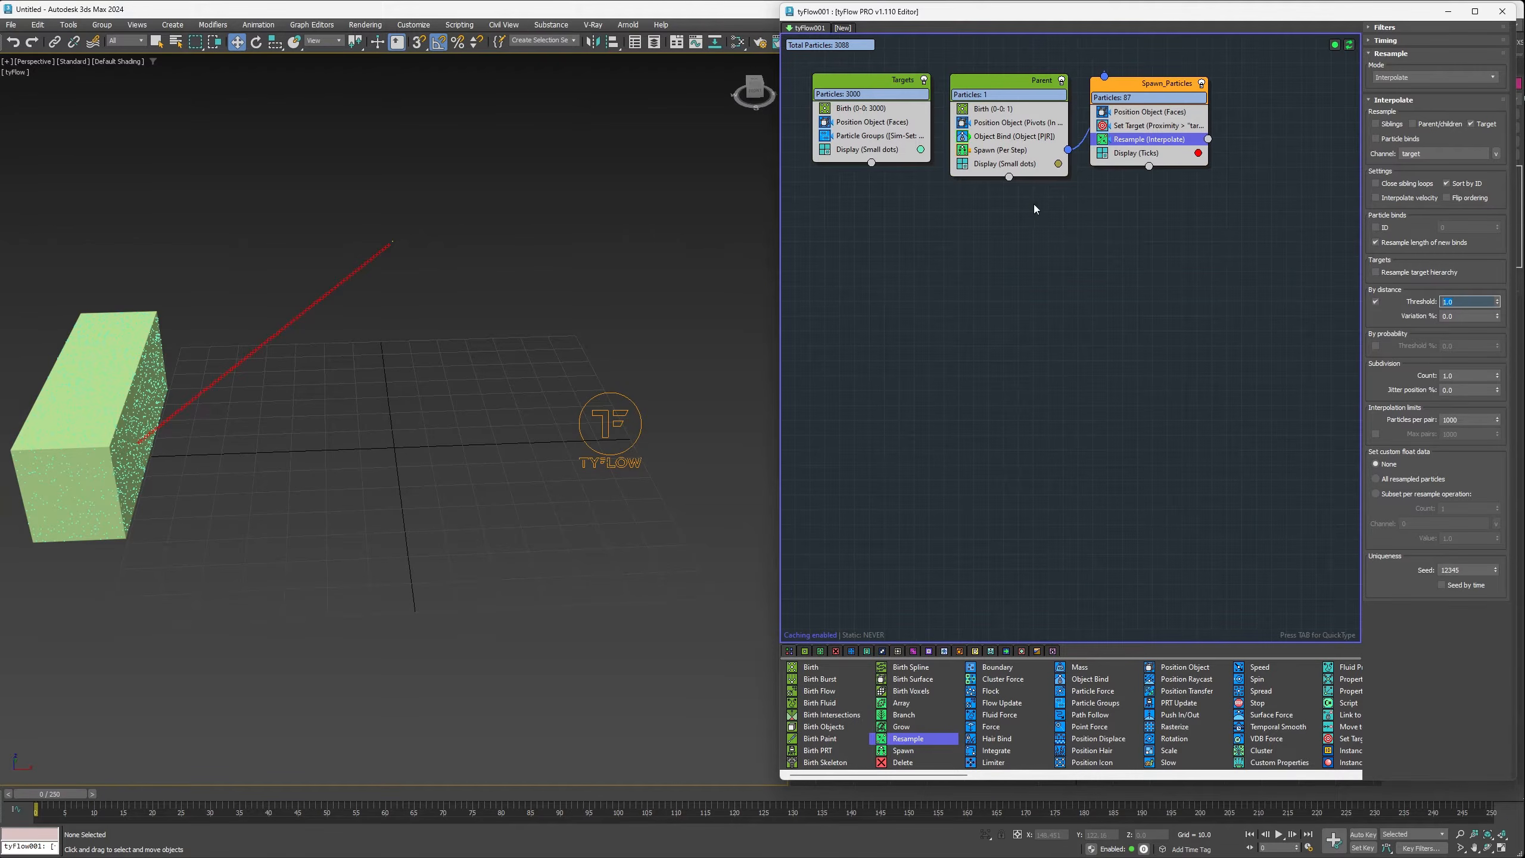
Step: Send the Resample output to a new event and name that event Bind_Particles
left_click_drag(1208, 139, 1261, 108)
left_click(1275, 90)
right_click(1276, 90)
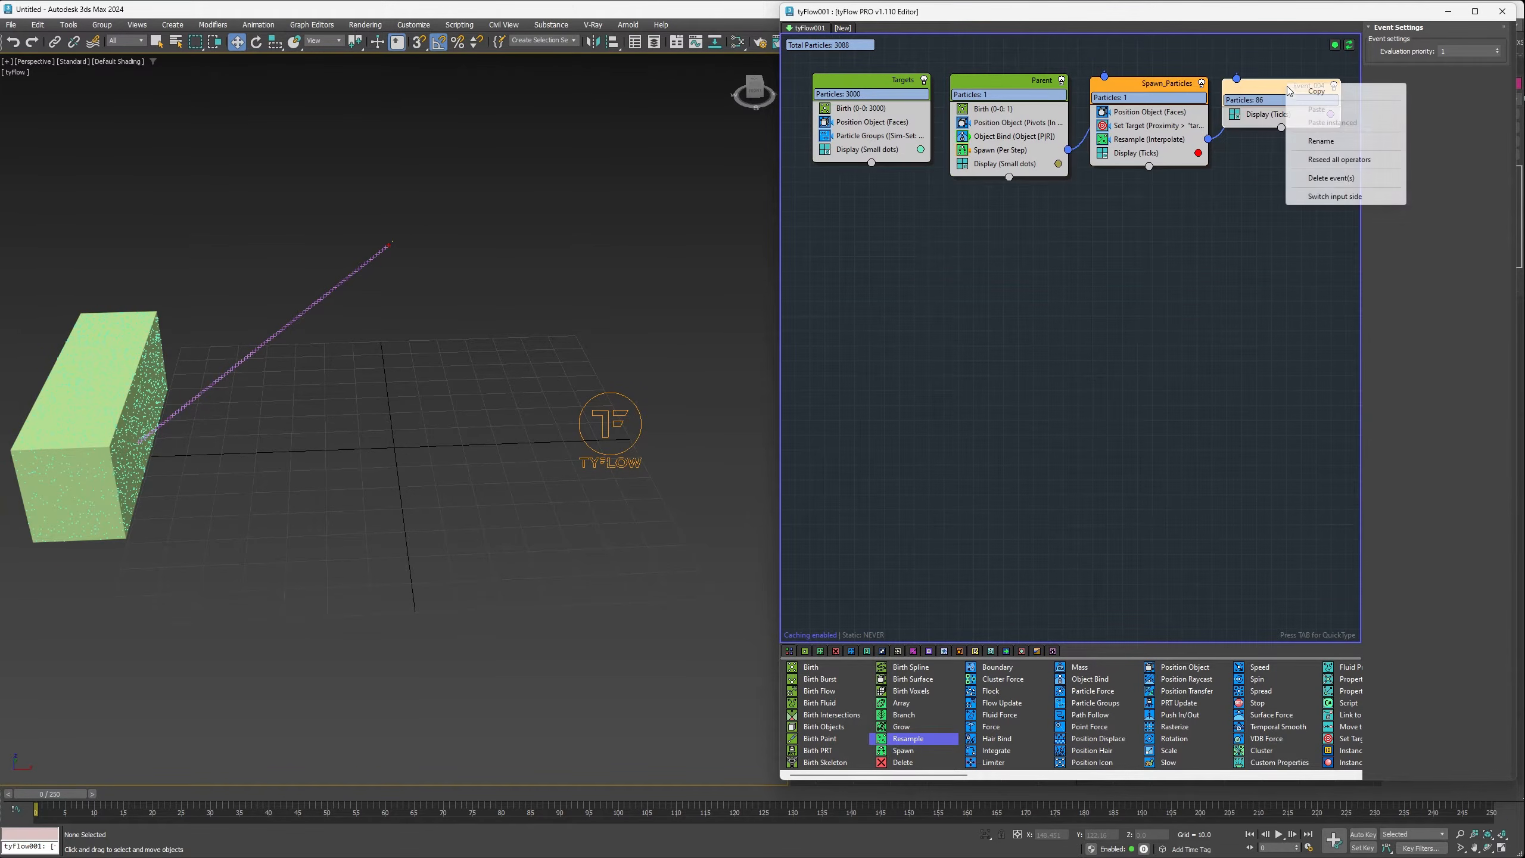
left_click(1311, 140)
type("Bind")
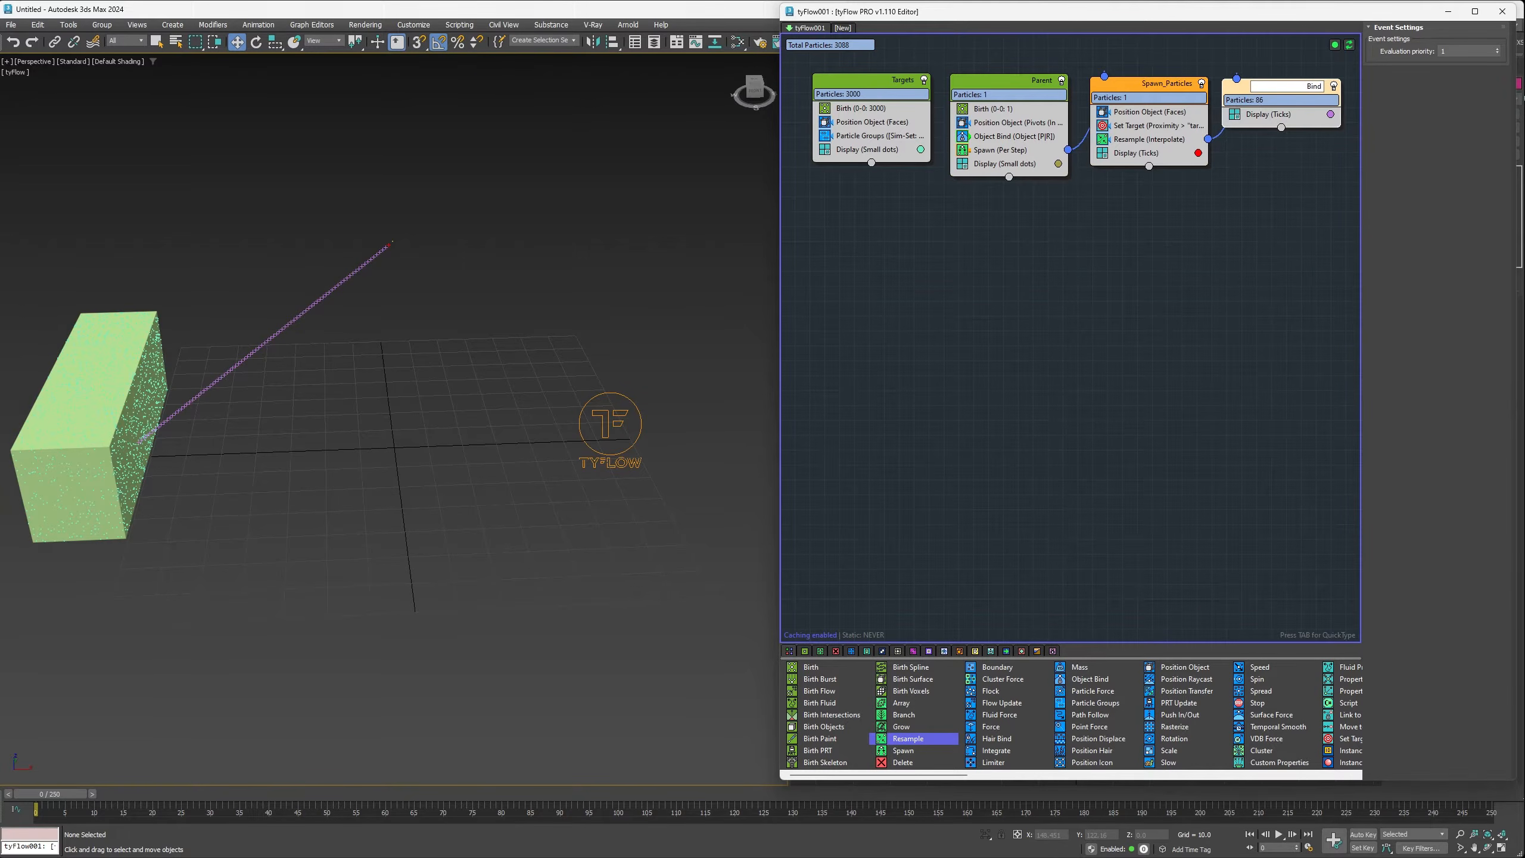
type("_Particles")
key("Return")
Step: Hide the box in the viewport and disable the Display operator of the Targets event
left_click(103, 420)
right_click(103, 418)
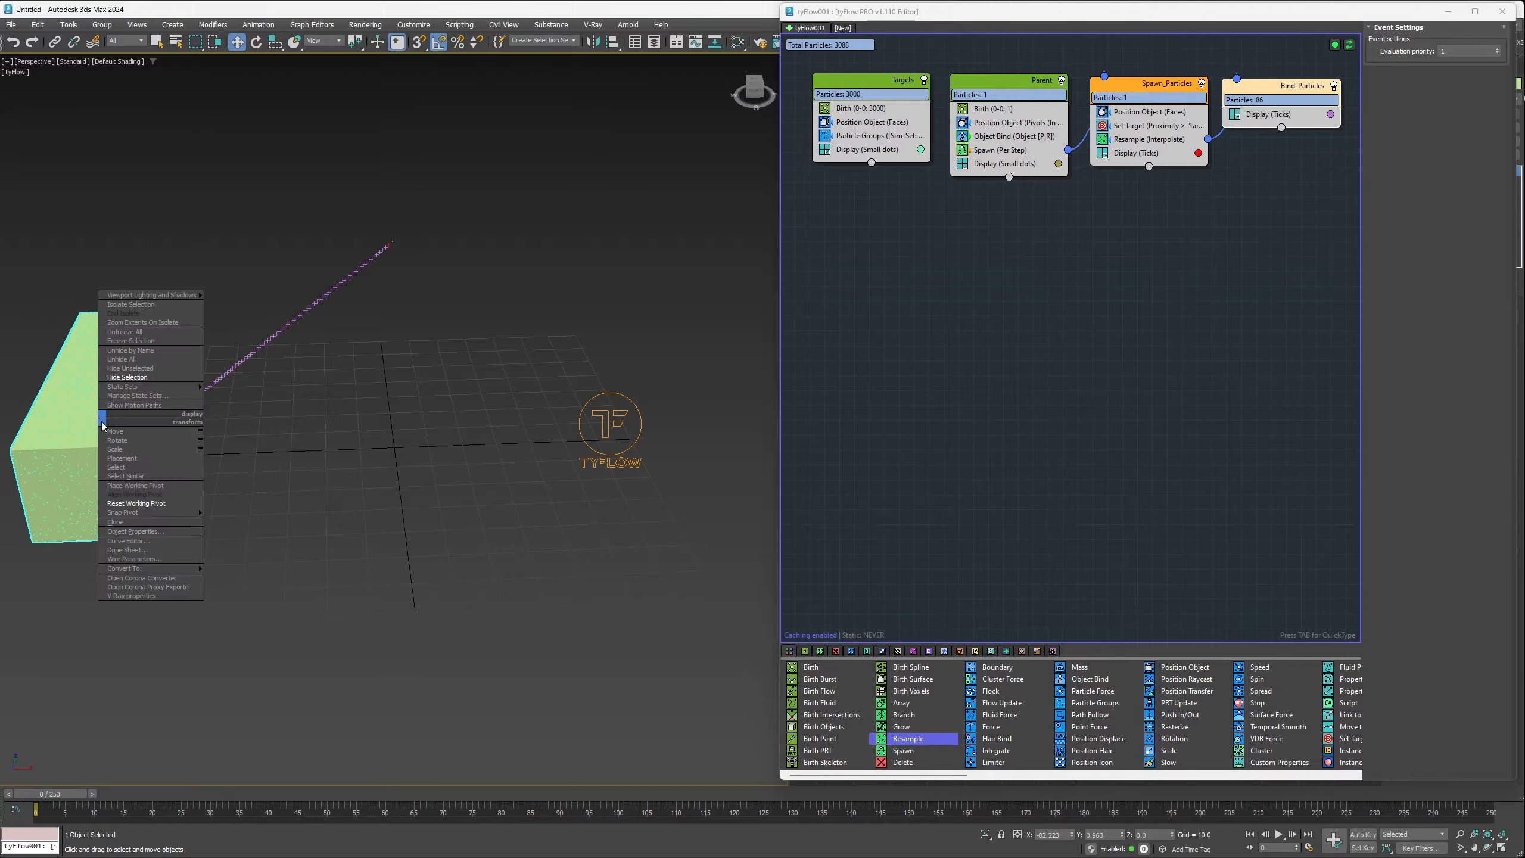
left_click(127, 377)
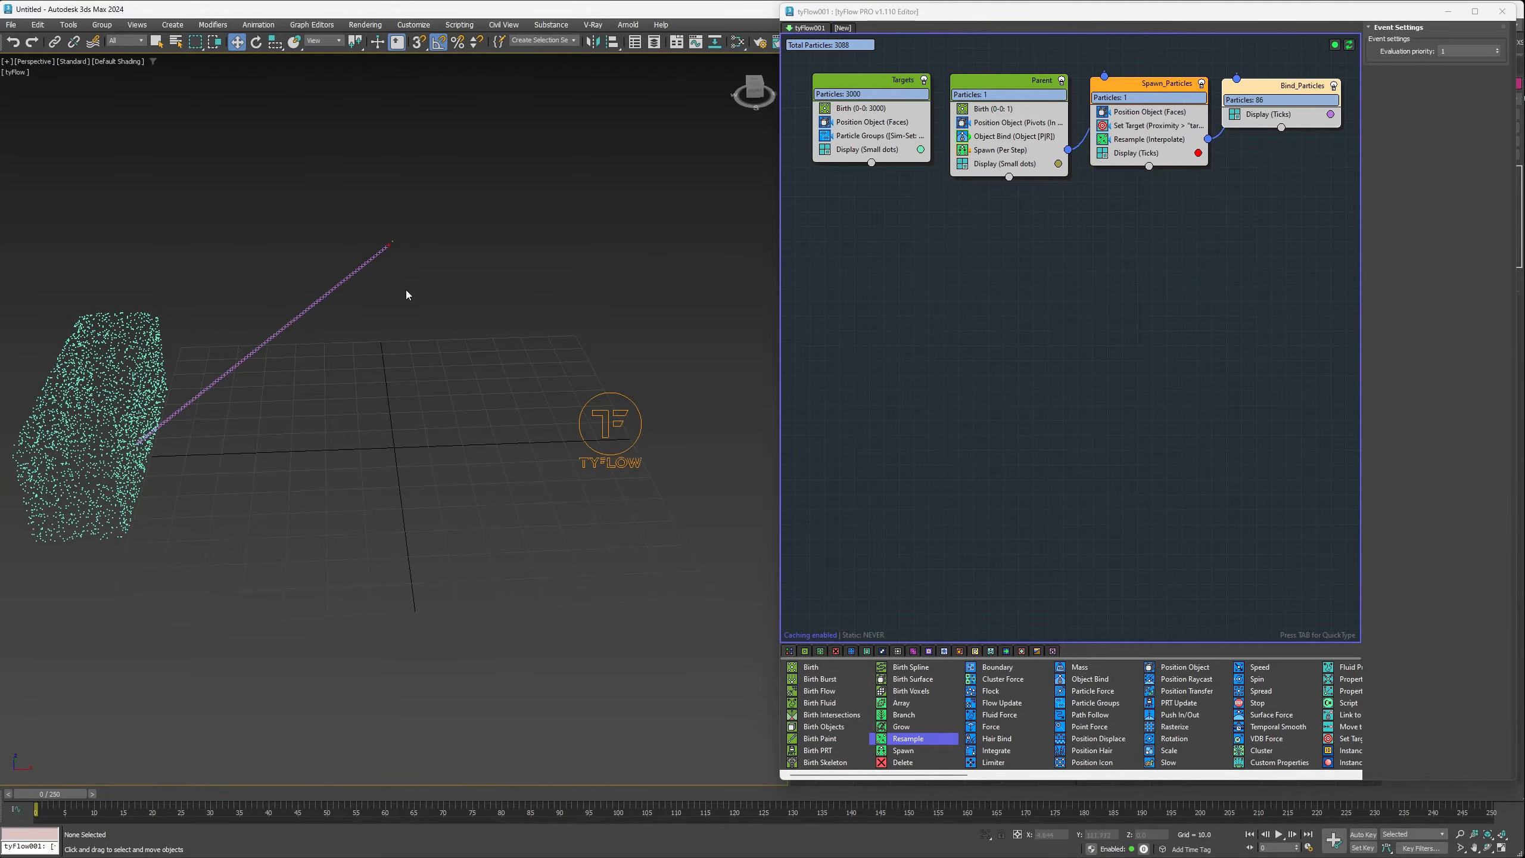
left_click(825, 150)
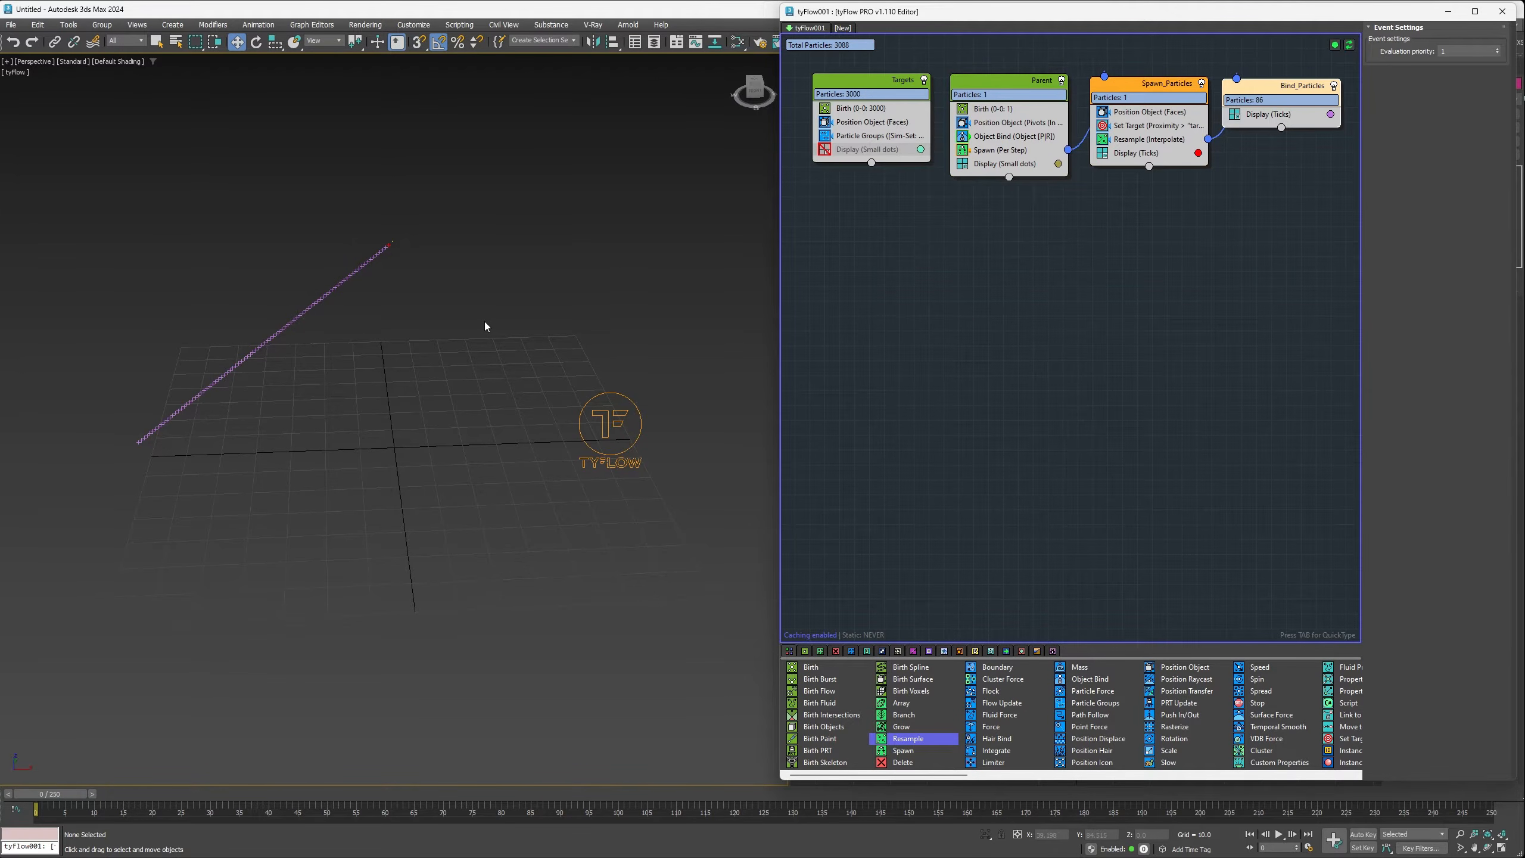
Step: Add a Particle Bind operator to Bind_Particles and enable Show bindings
scroll(1105, 727, "down", 3)
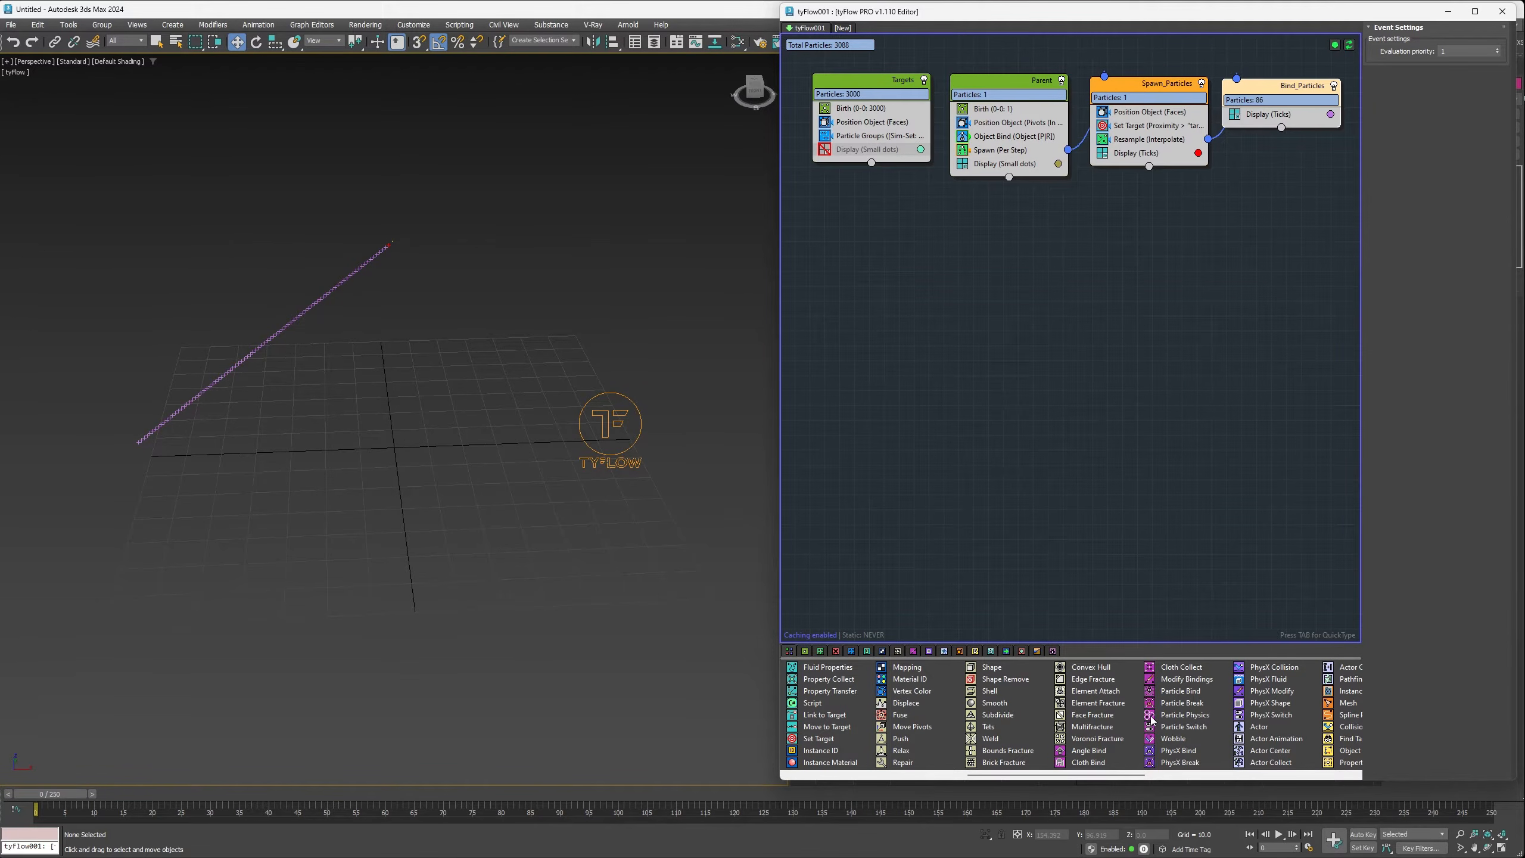
left_click_drag(1180, 691, 1283, 105)
scroll(394, 273, "up", 3)
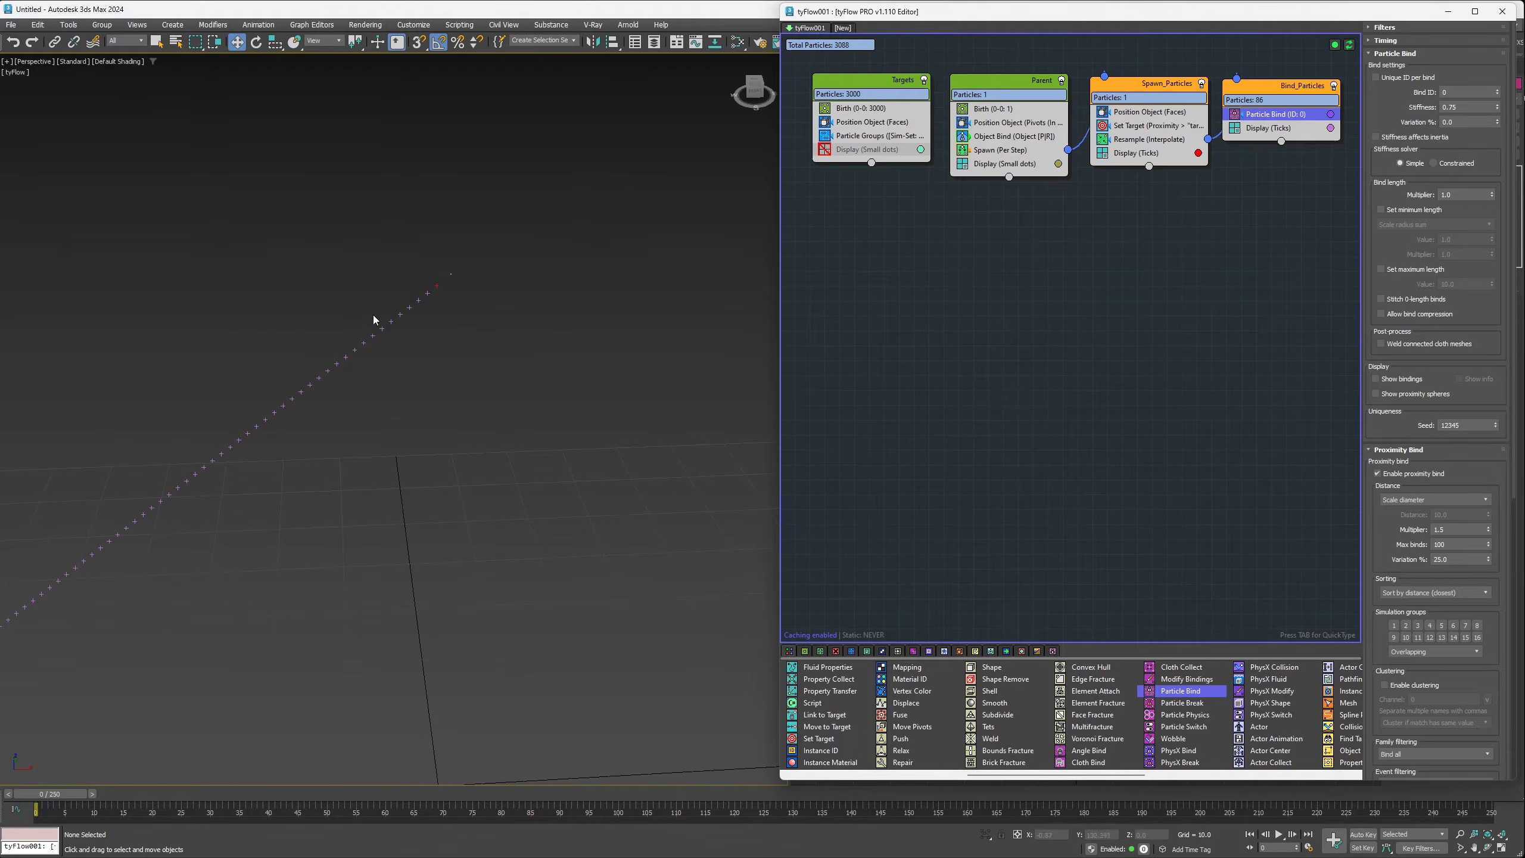
left_click(1377, 379)
middle_click_drag(300, 415, 279, 485)
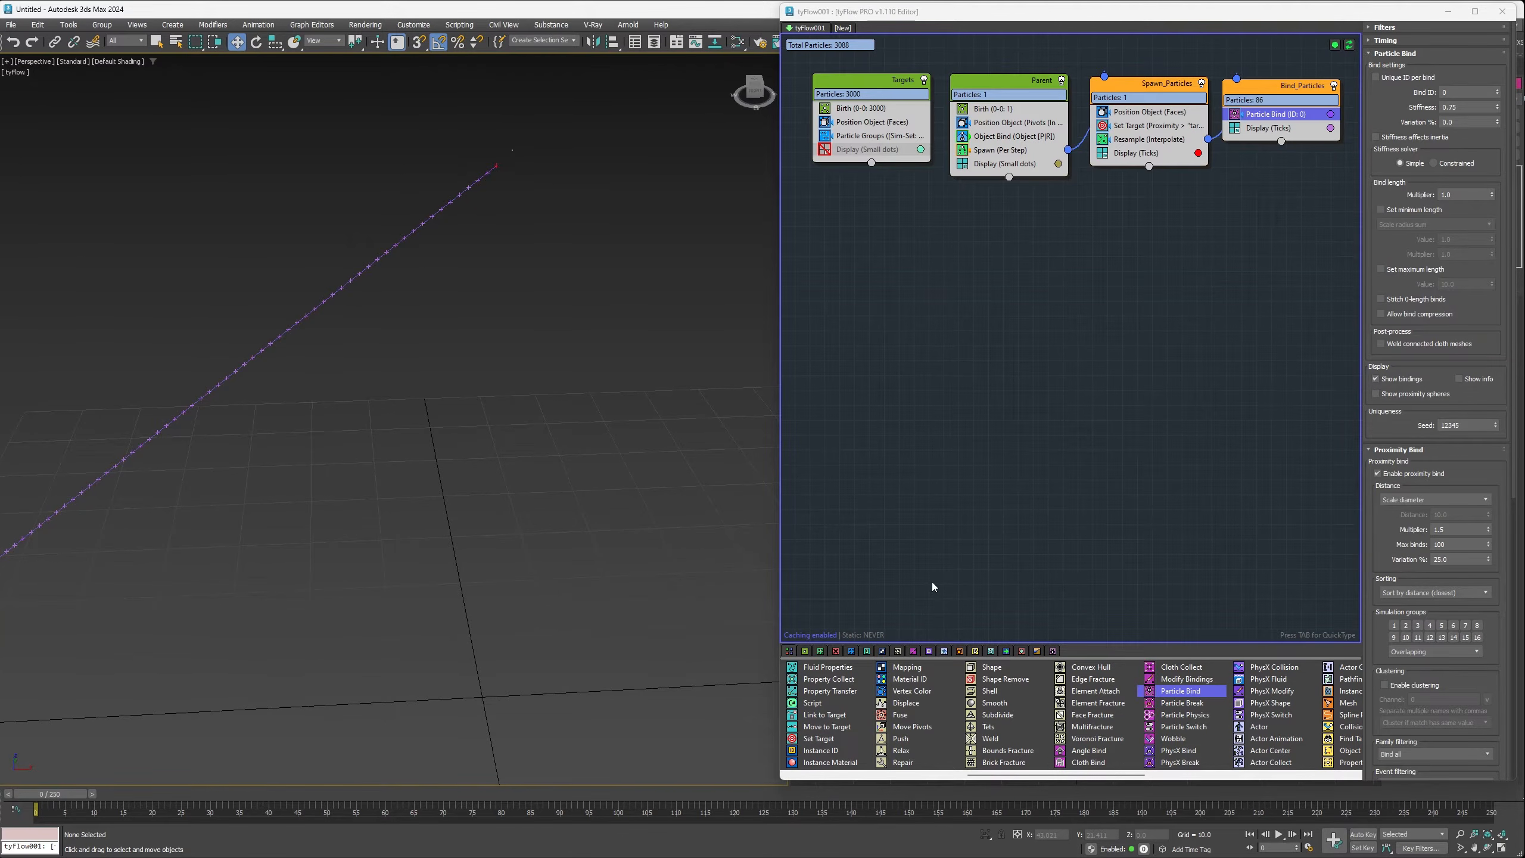
Step: Set the Particle Bind proximity max binds to 1 and its family filtering to Bind siblings
left_click(1422, 544)
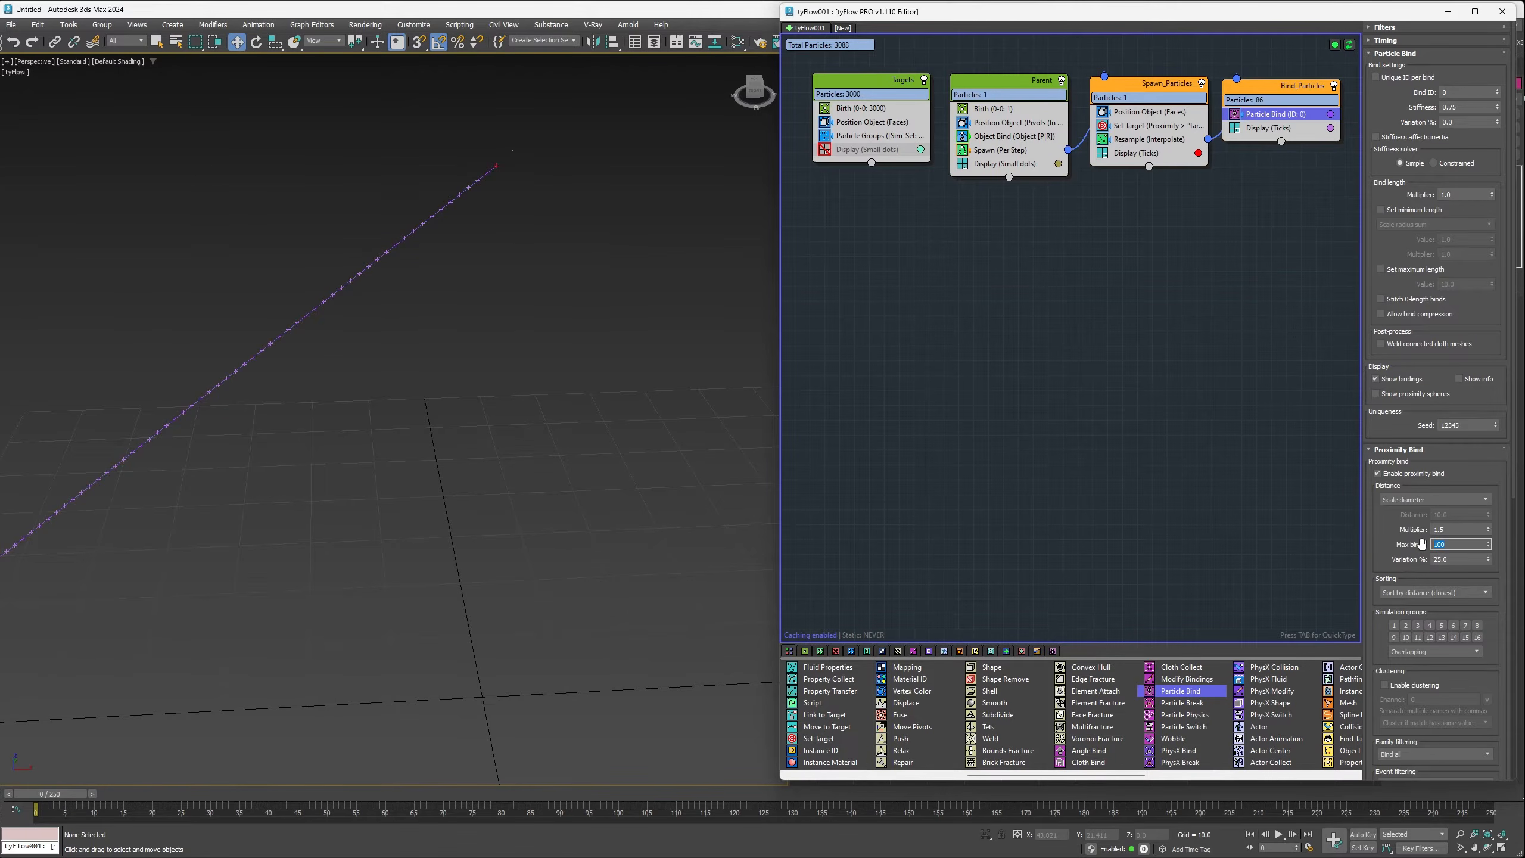
type("1")
left_click_drag(1378, 642, 1393, 490)
scroll(1393, 489, "down", 5)
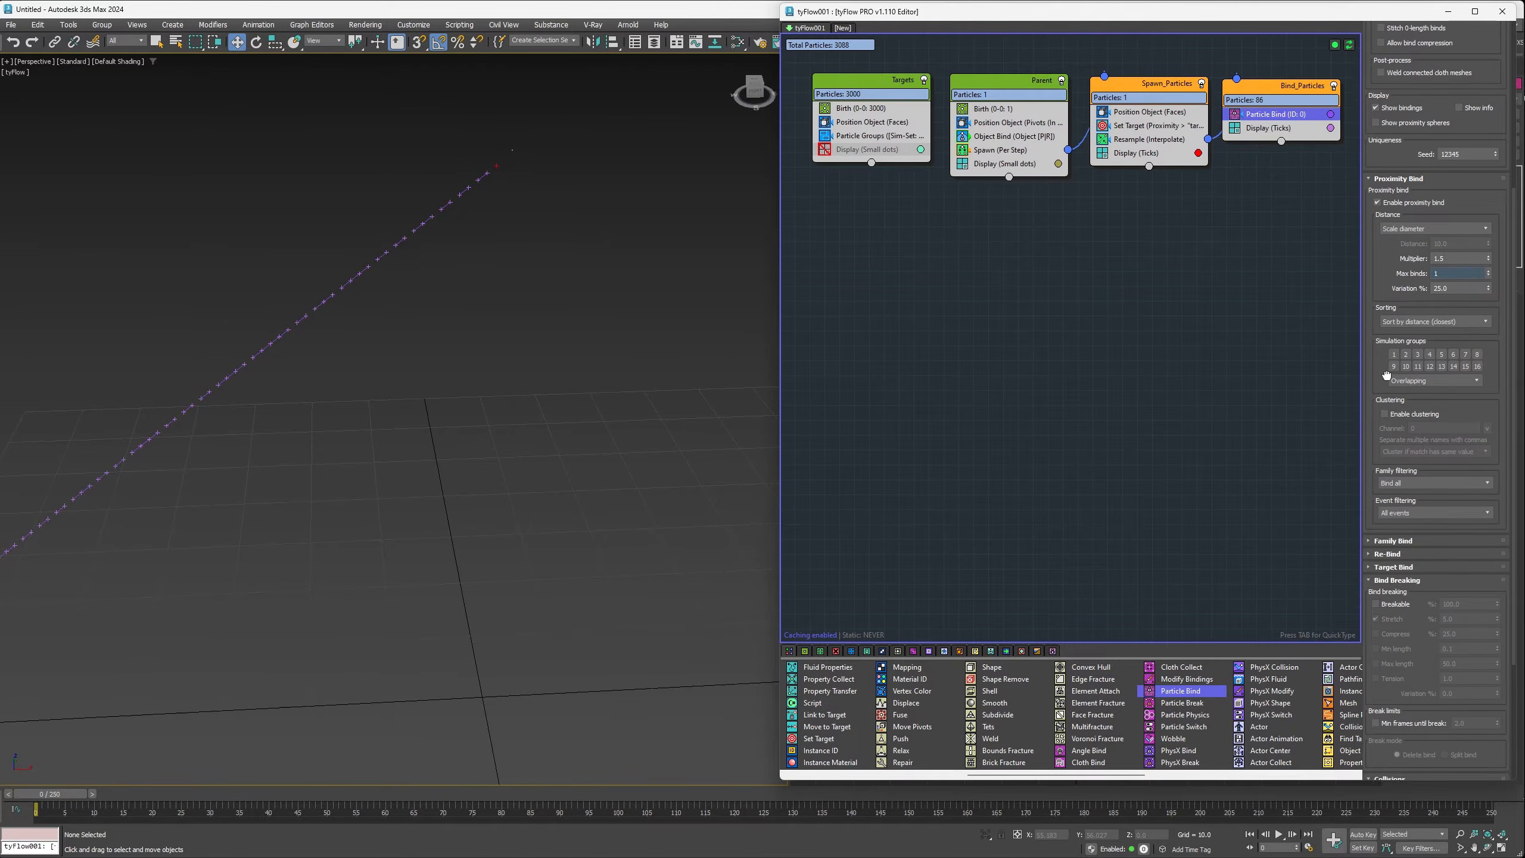
left_click(1383, 488)
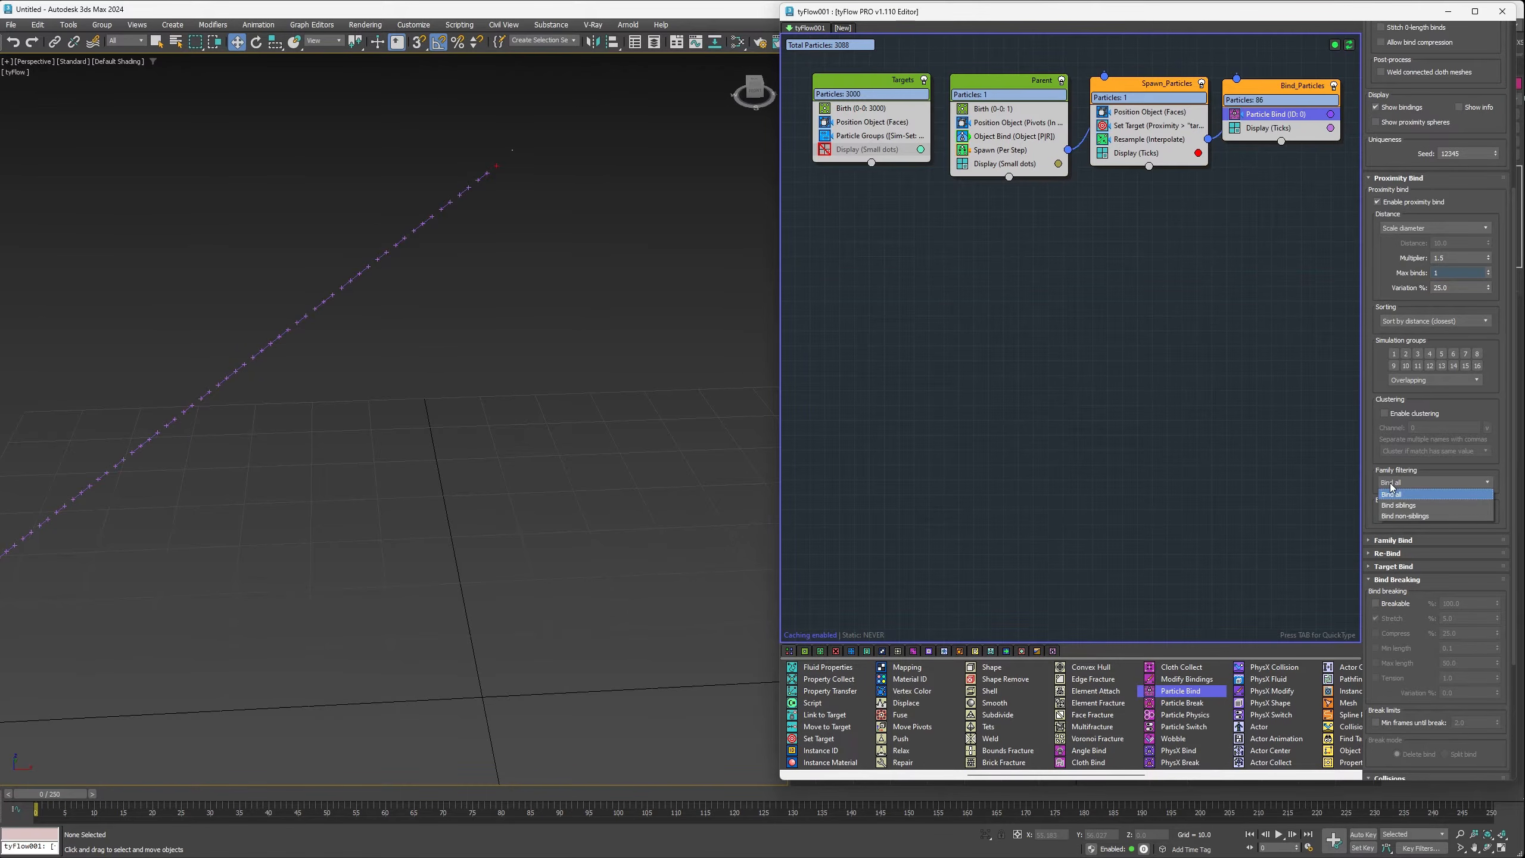
left_click(1398, 505)
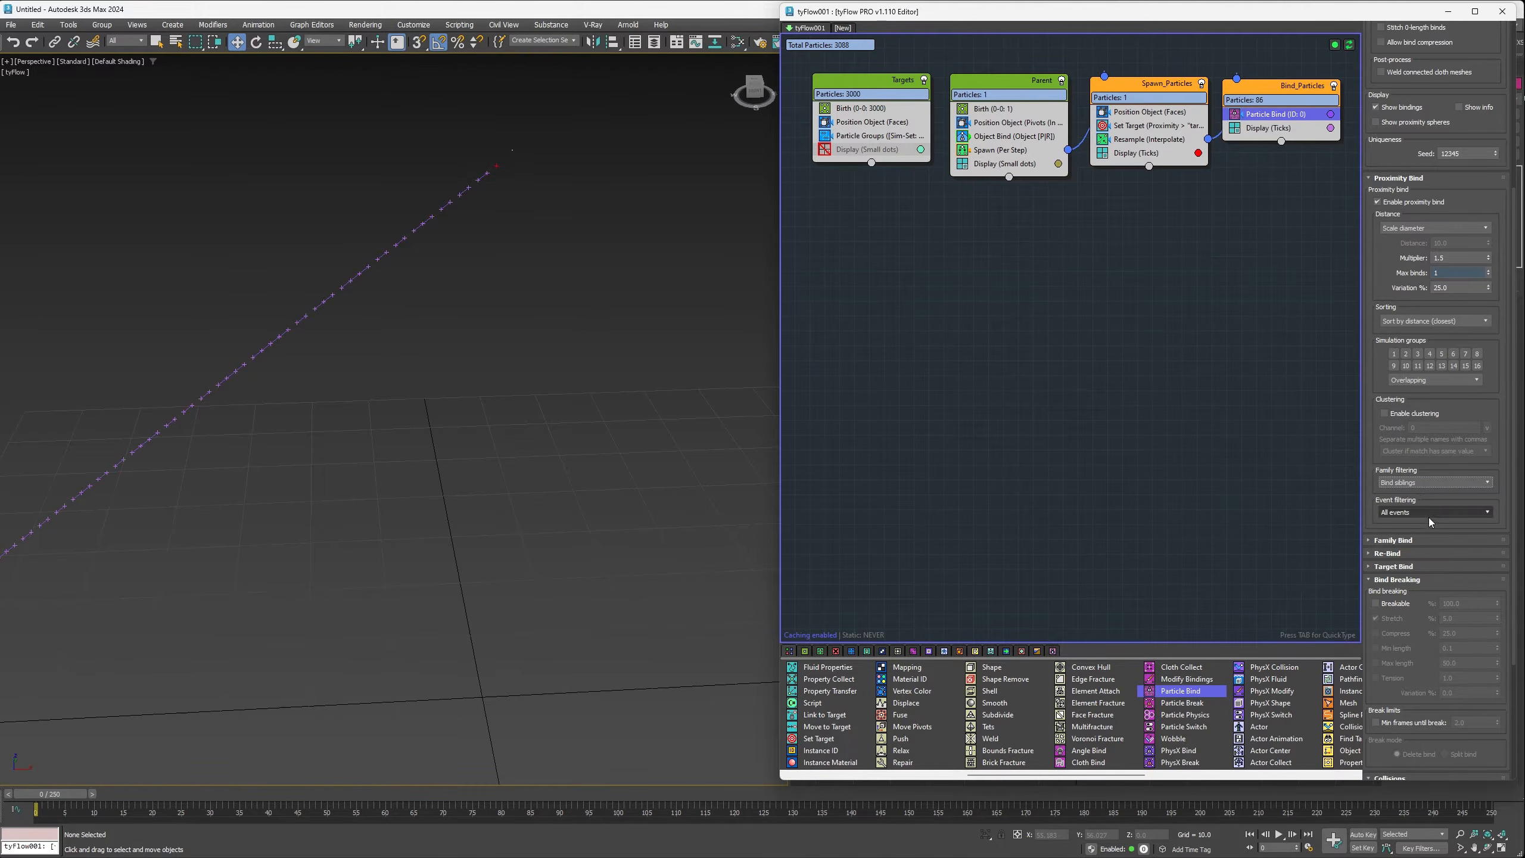
Step: Enable Bind to siblings and Bind to parent in the Particle Bind operator's Family Bind settings
left_click(1377, 541)
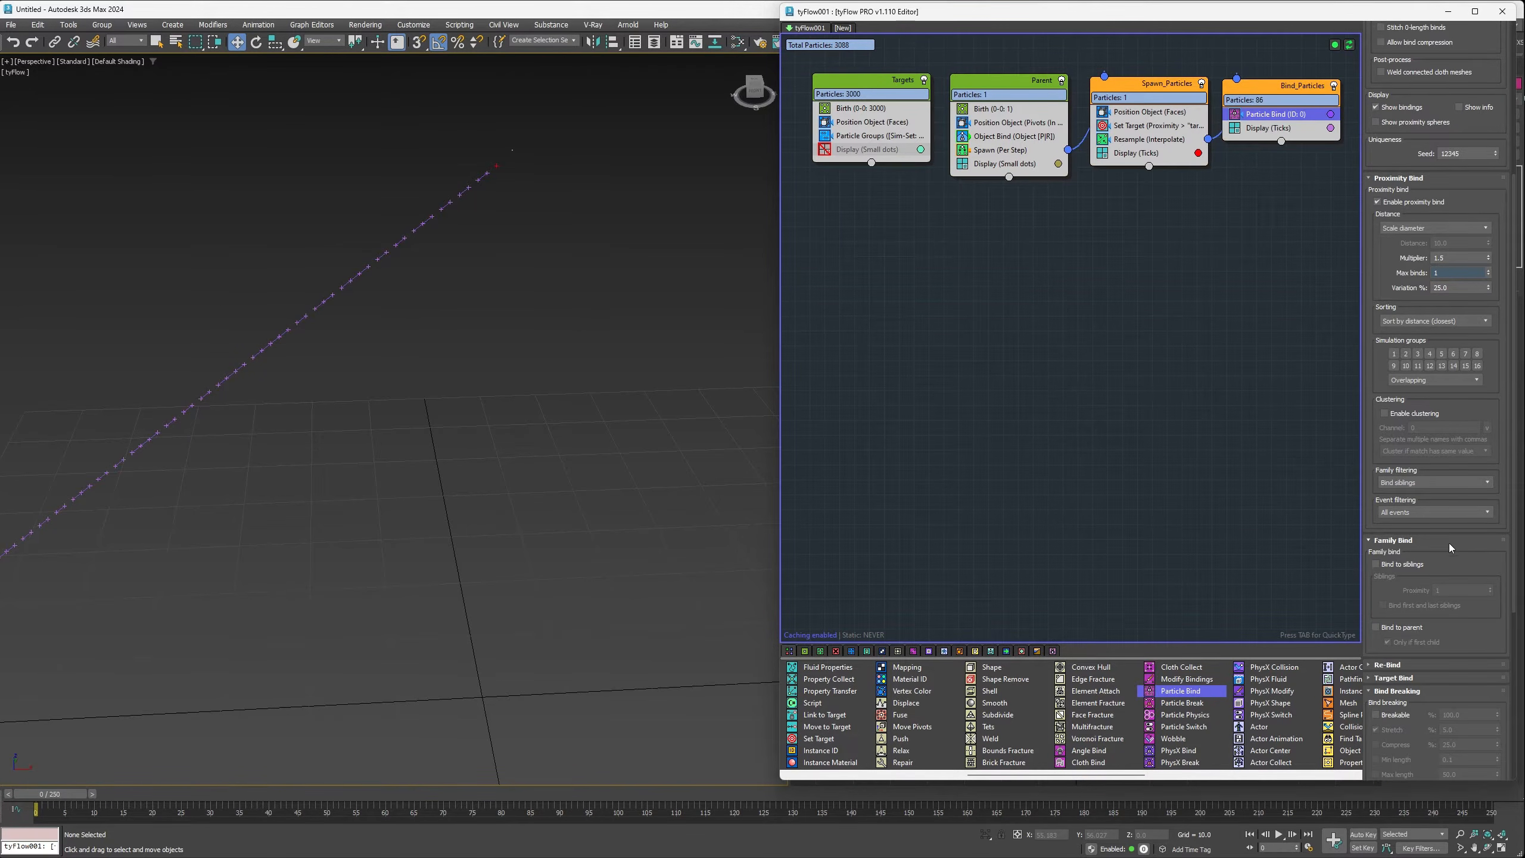
left_click(1395, 566)
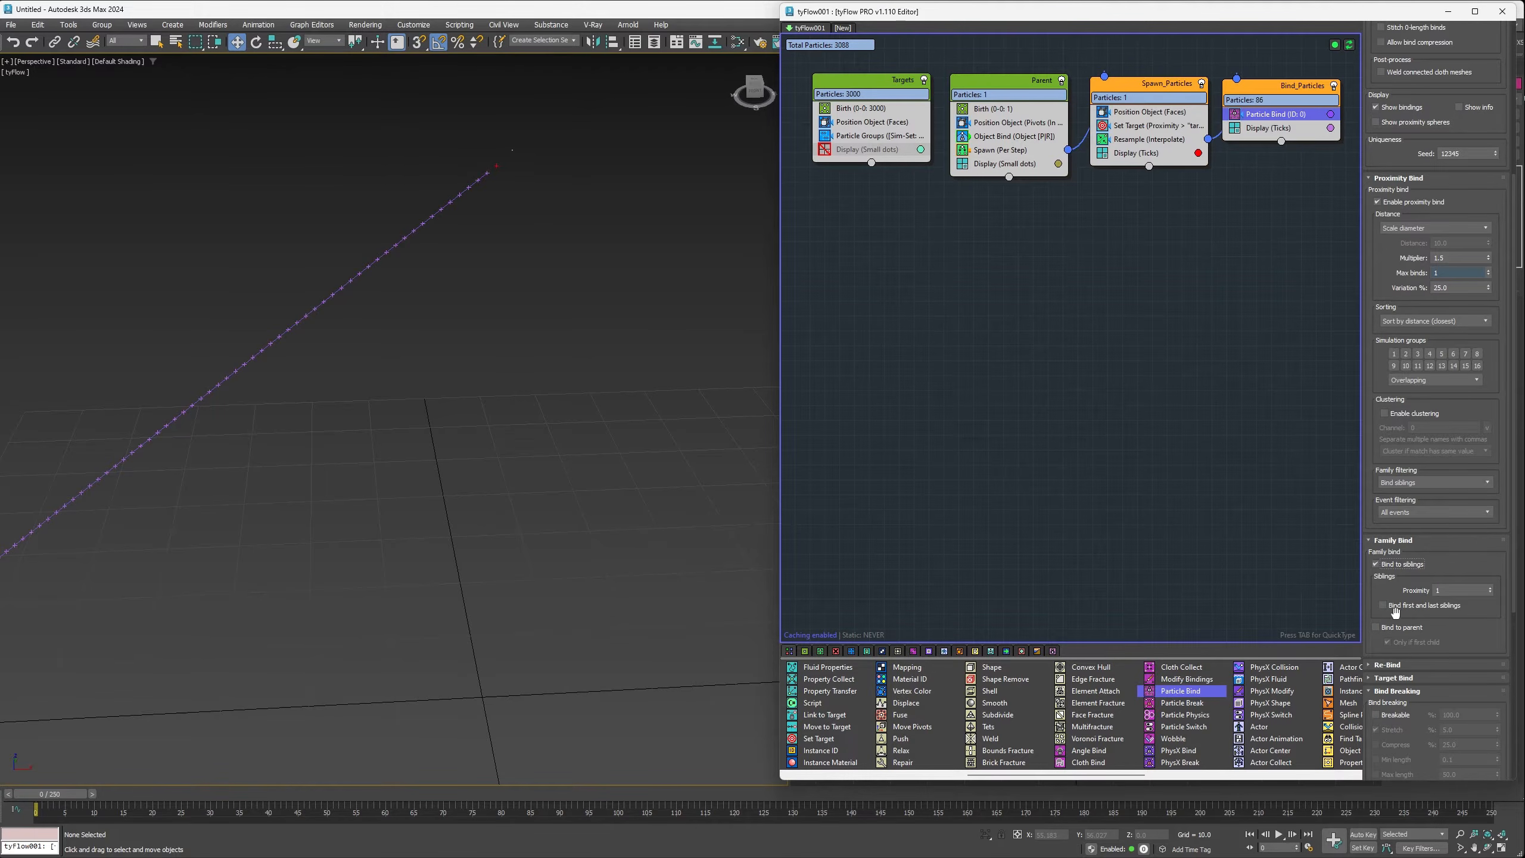
left_click(1386, 628)
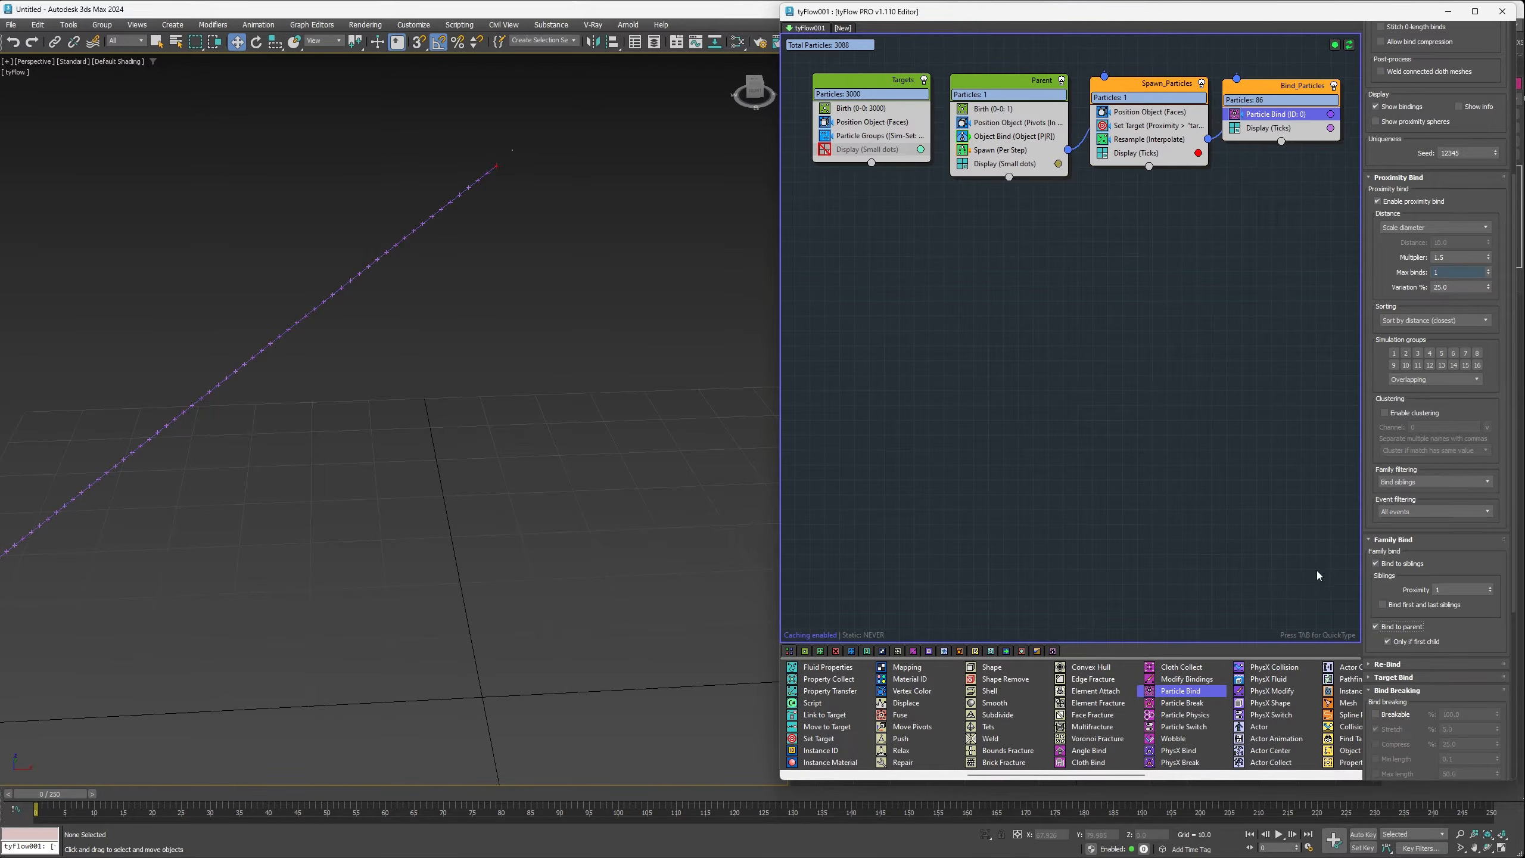
Step: Scrub the timeline to frame 96 to check the bound particle strands, and return to frame 0
left_click_drag(54, 794, 595, 833)
key("w")
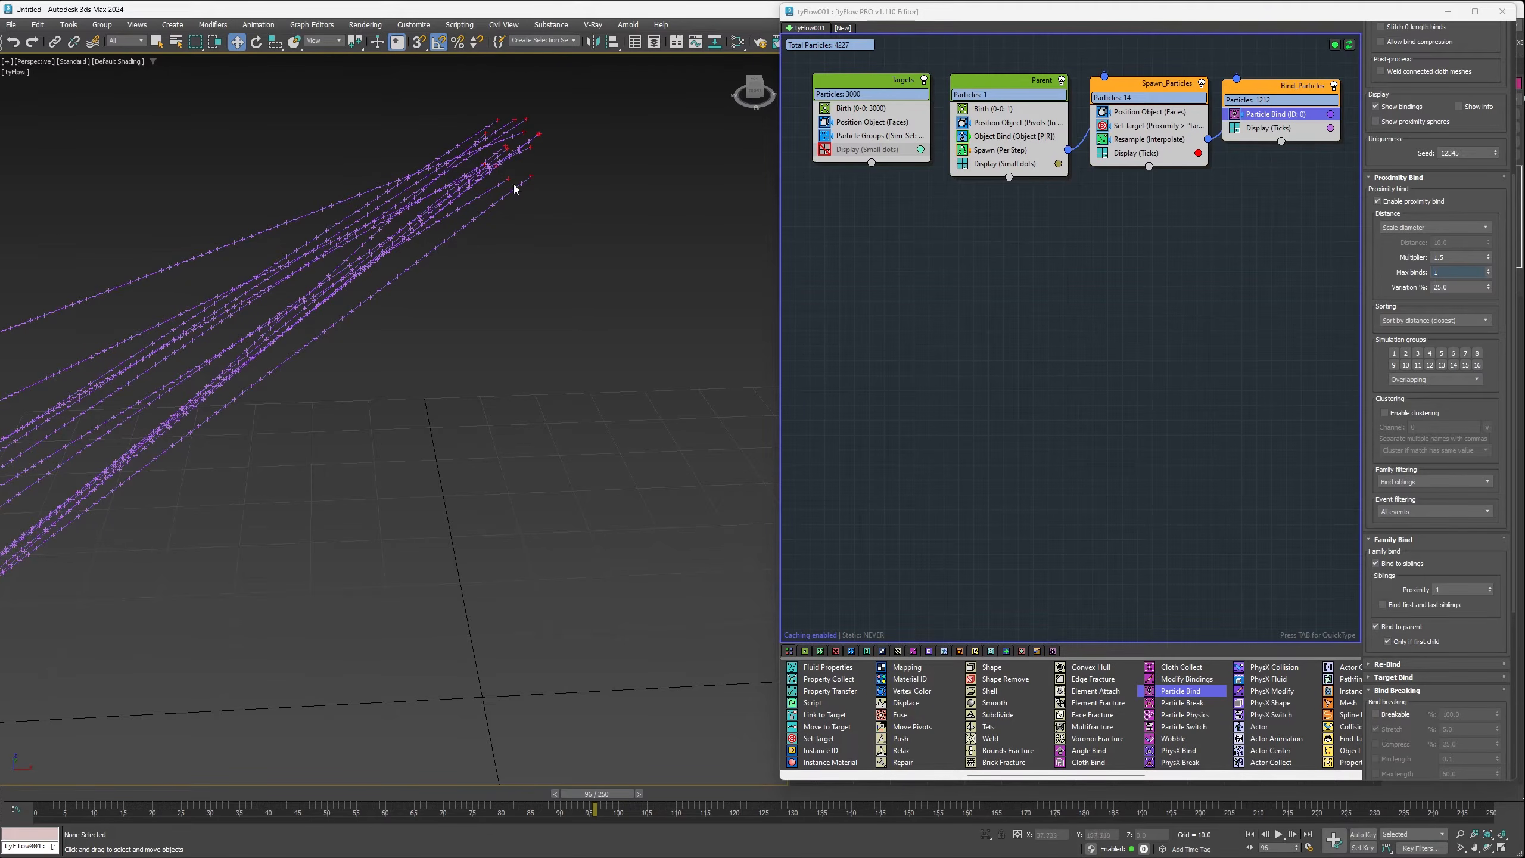
middle_click_drag(384, 507, 465, 397)
scroll(492, 375, "down", 5)
left_click(40, 798)
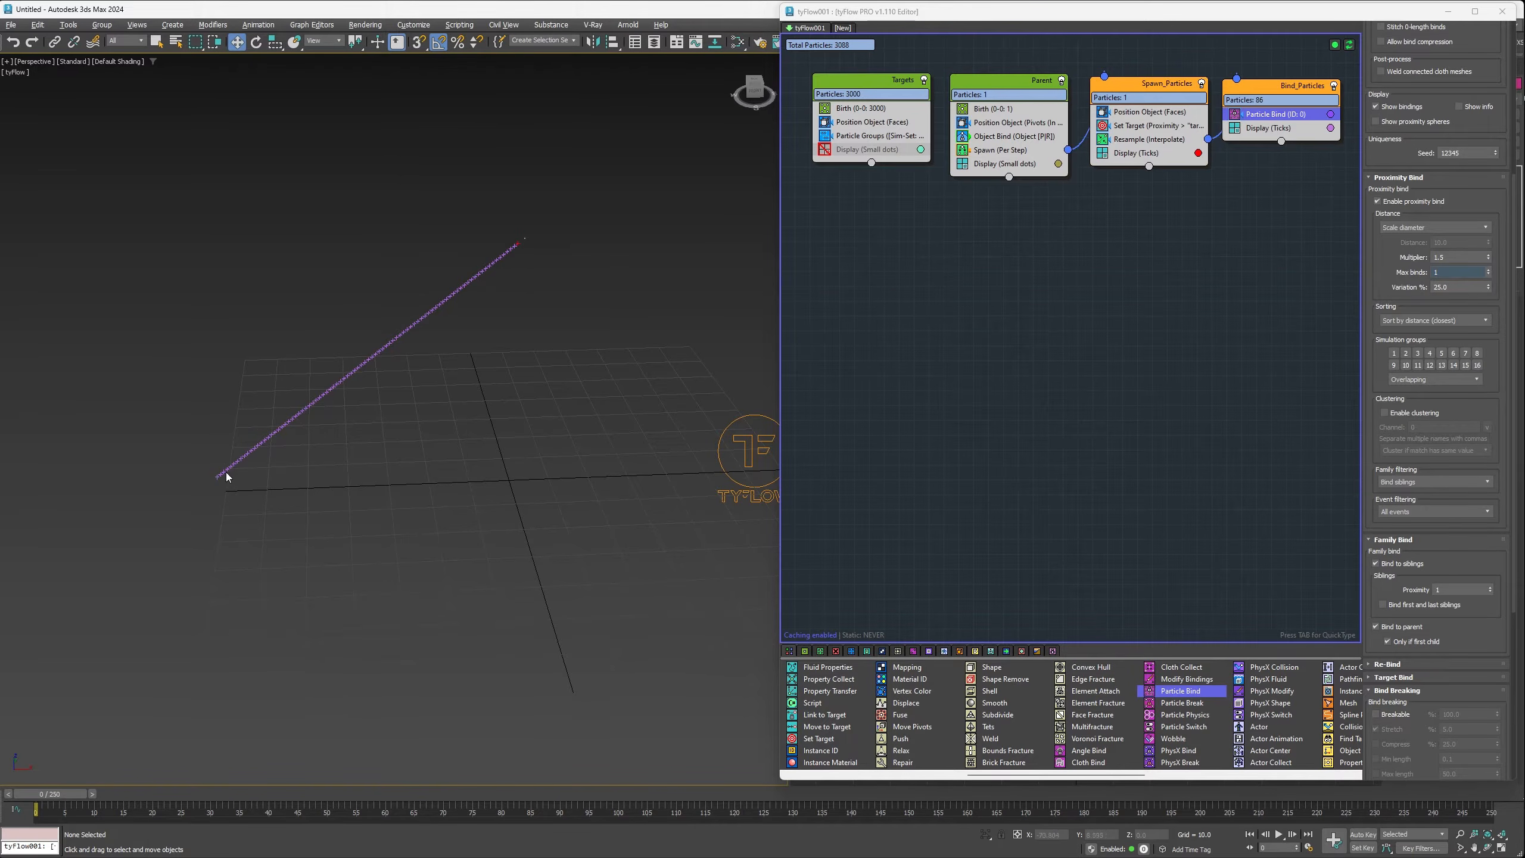
scroll(1242, 678, "right", 3)
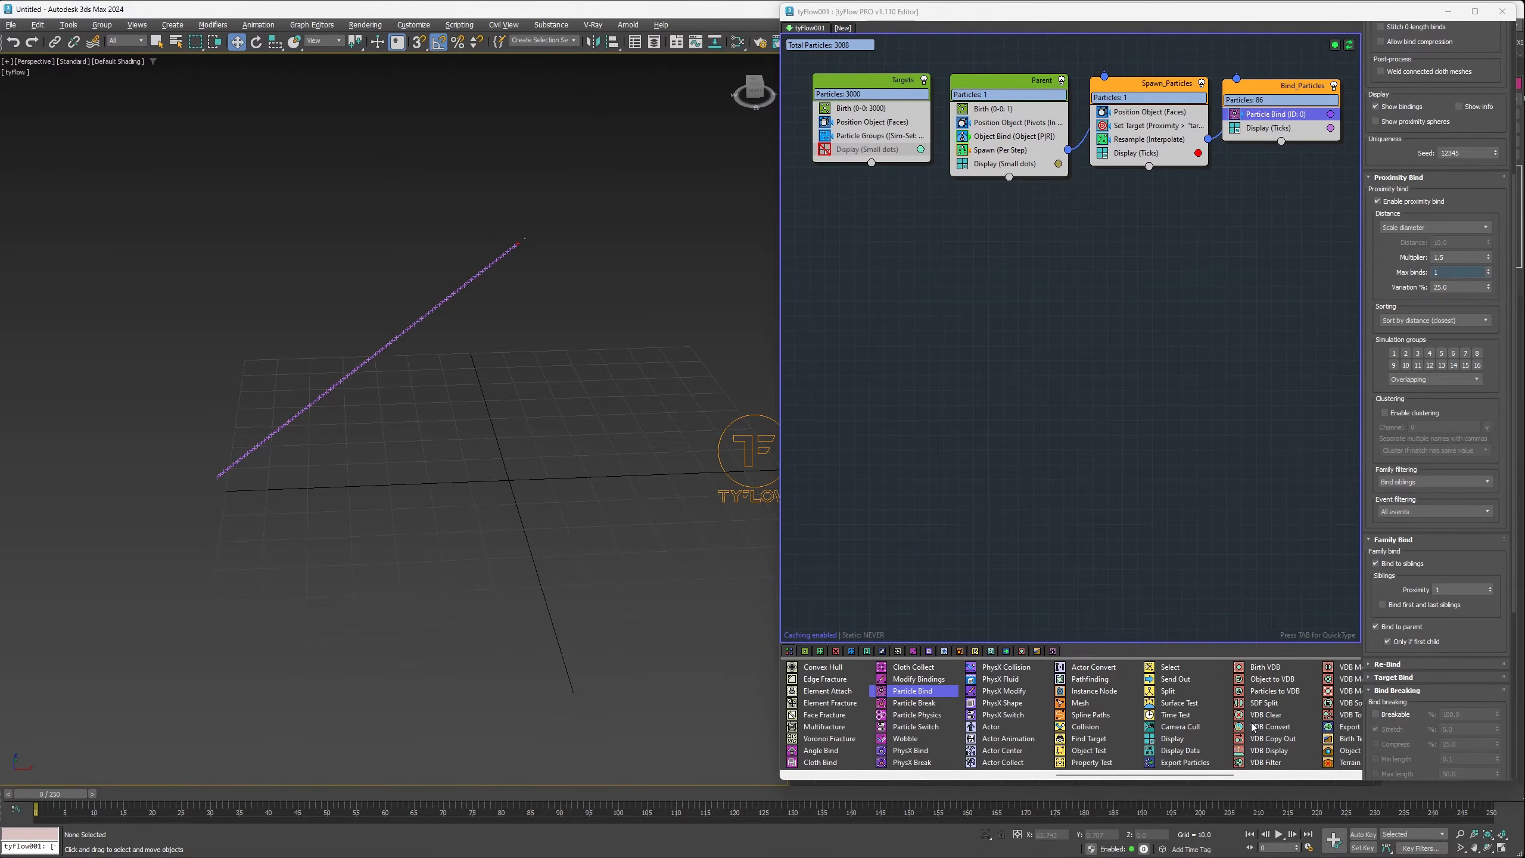
Step: Add a Property Test operator to Bind_Particles and set its test type to Sibling type
left_click_drag(1123, 762, 1262, 134)
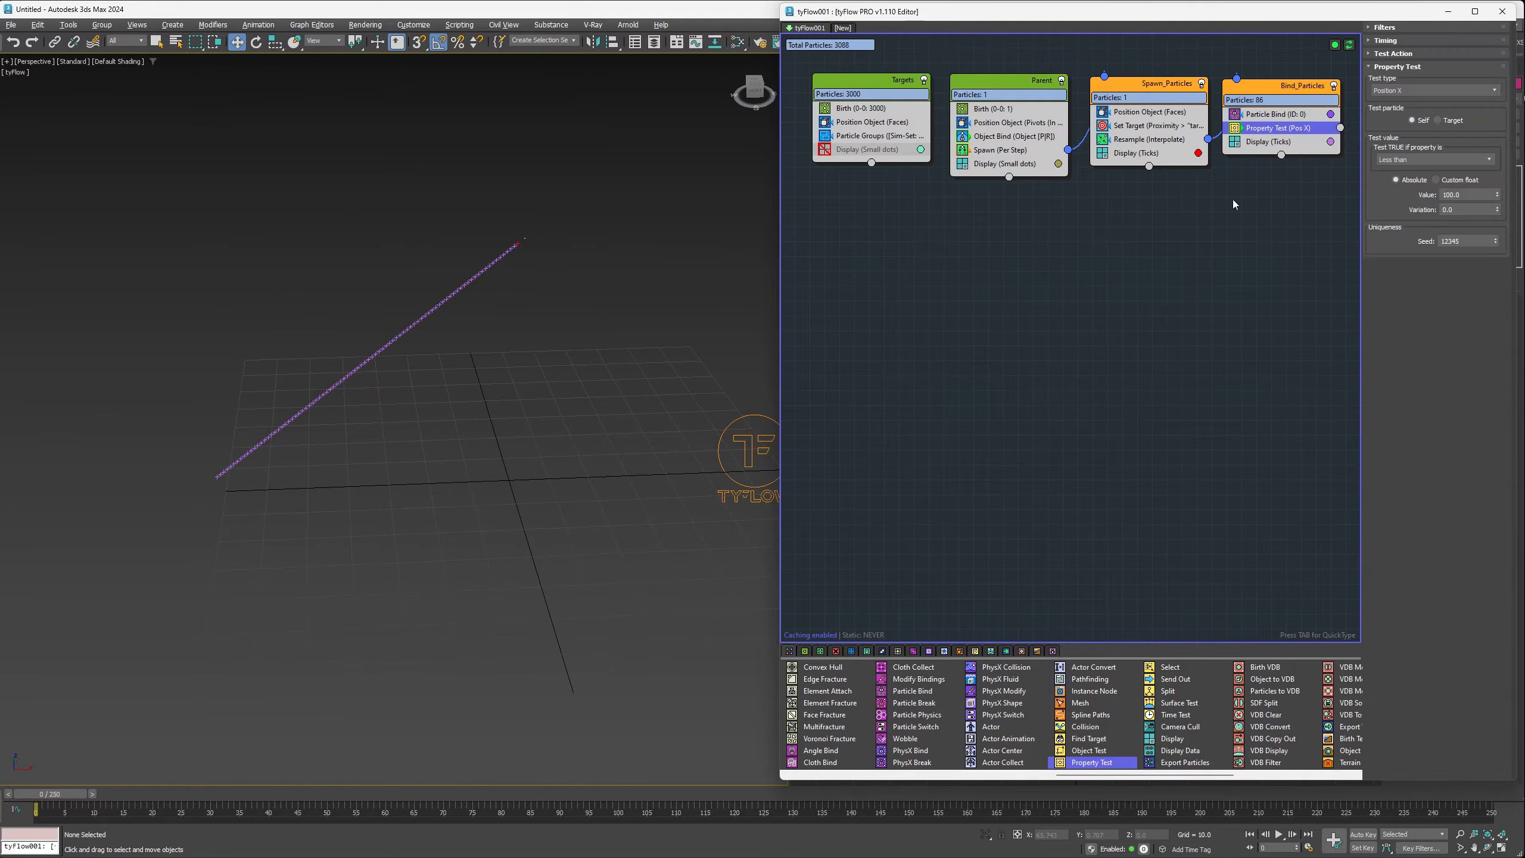
left_click(1404, 90)
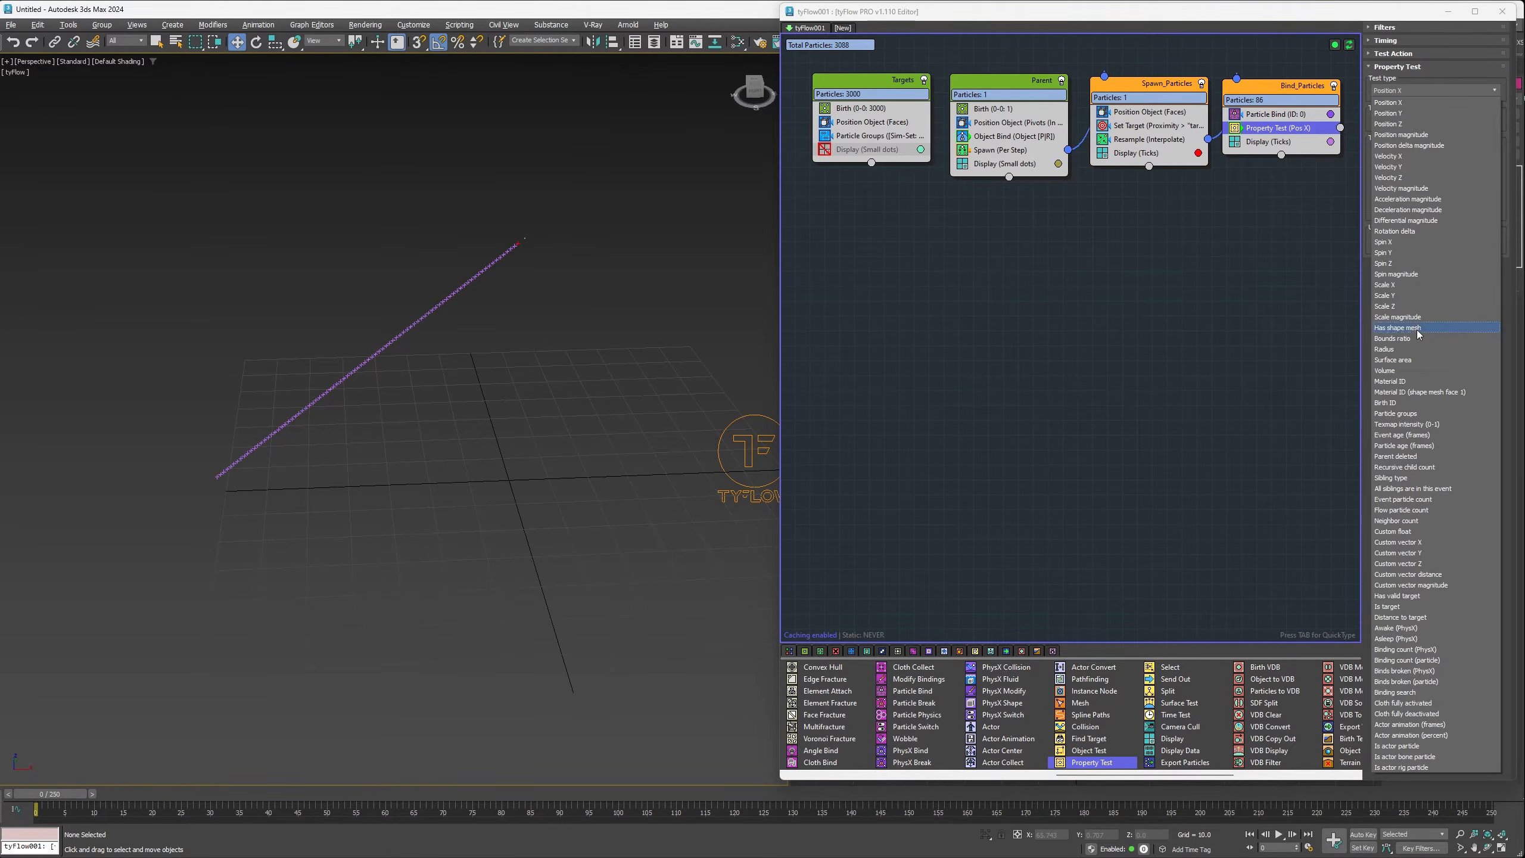
left_click(1410, 479)
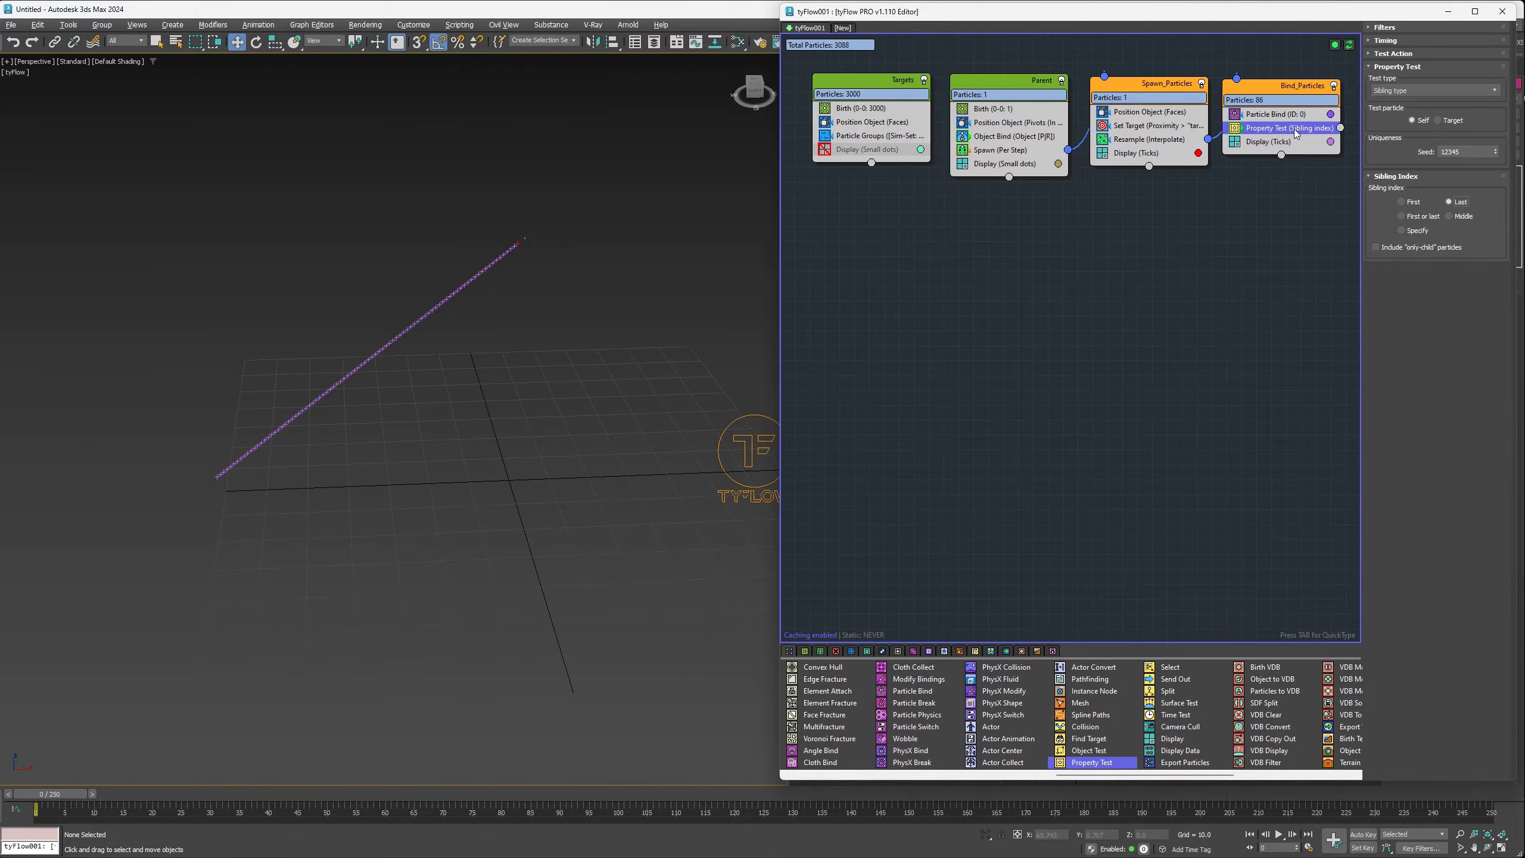
Step: Connect the sibling test to a new event with a red display color, and name the event All_Particles
left_click_drag(1340, 128, 1217, 311)
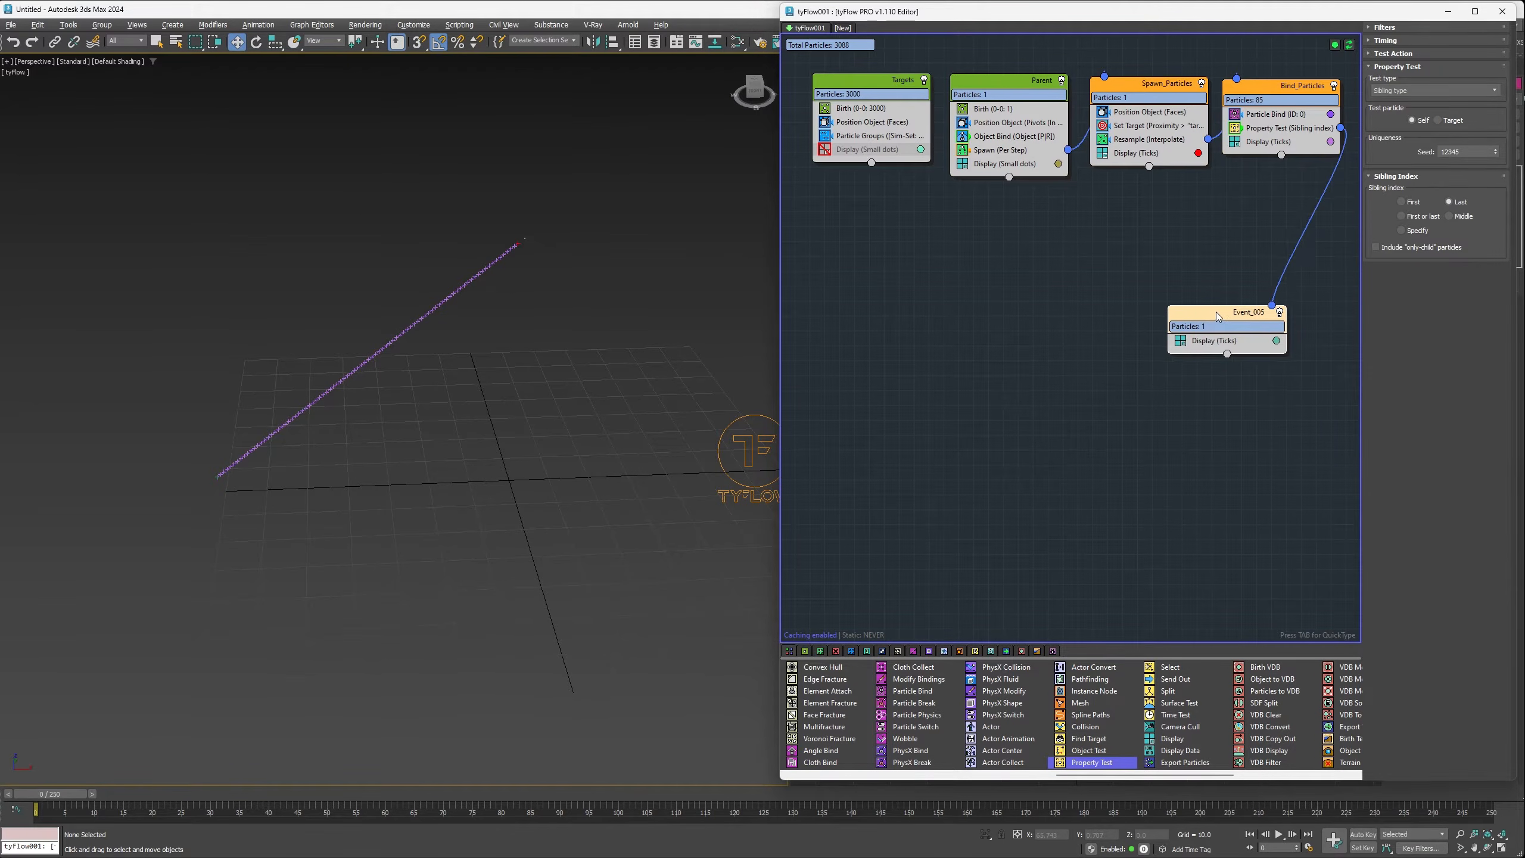
left_click(1275, 341)
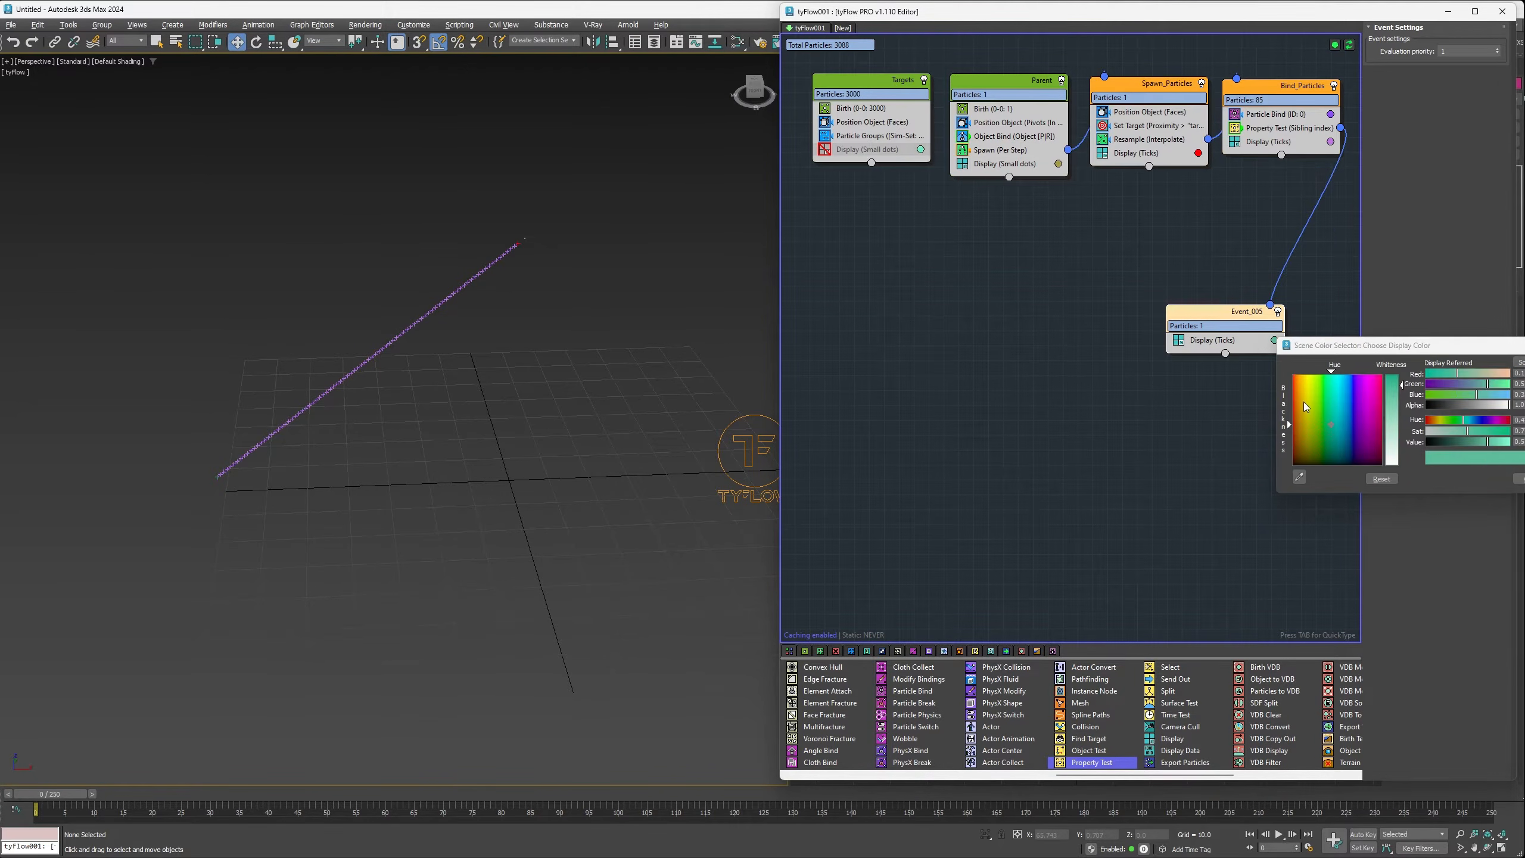
left_click(1520, 479)
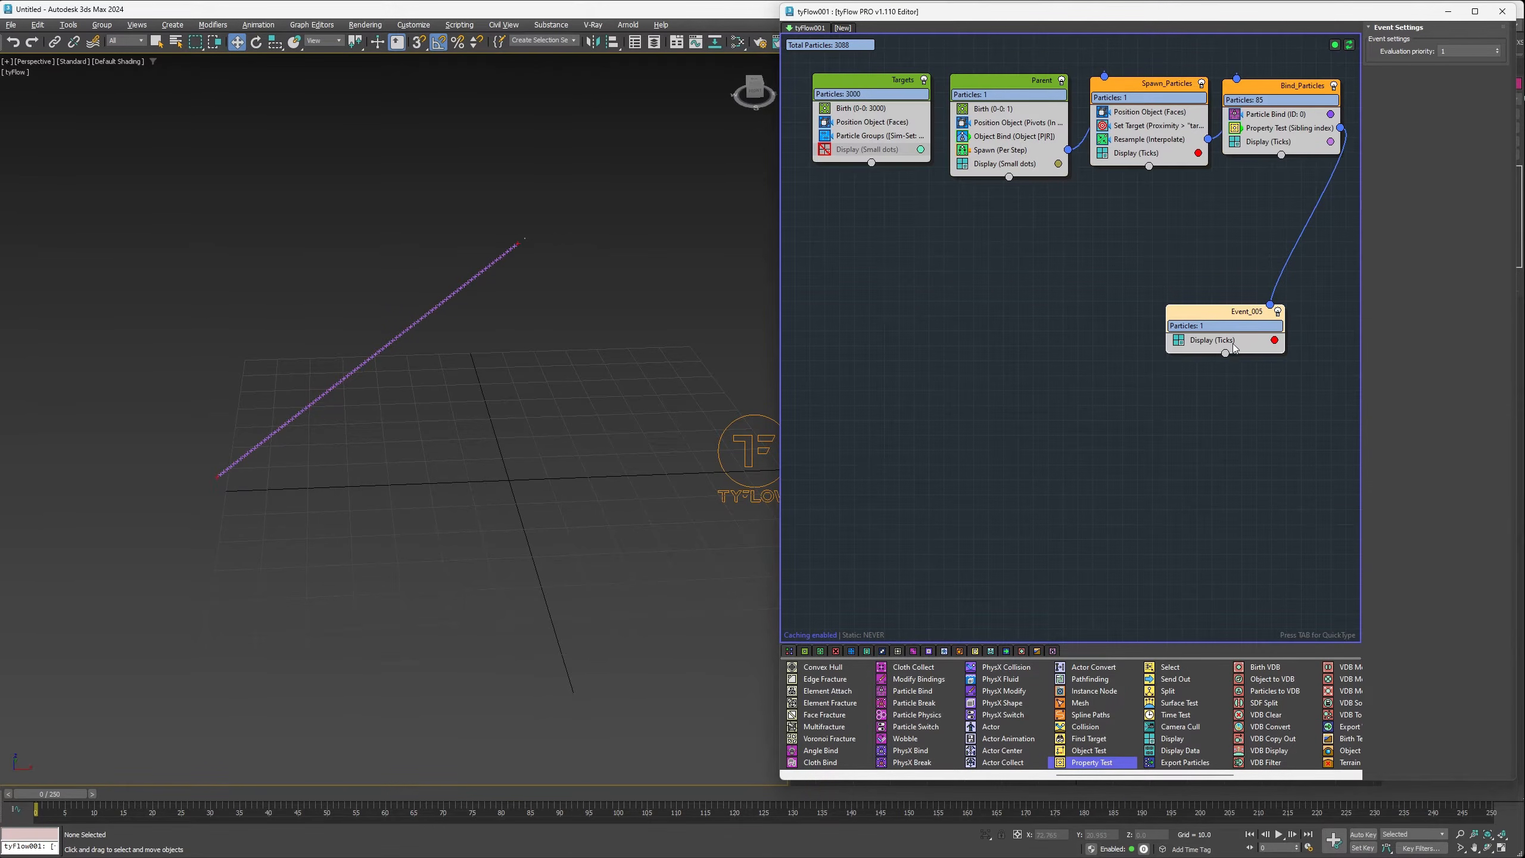
double_click(1247, 317)
type("All_Particles")
key("Return")
Step: Switch the sibling test's output side and move the All_Particles event below the Parent and Spawn_Particles events
right_click(1292, 128)
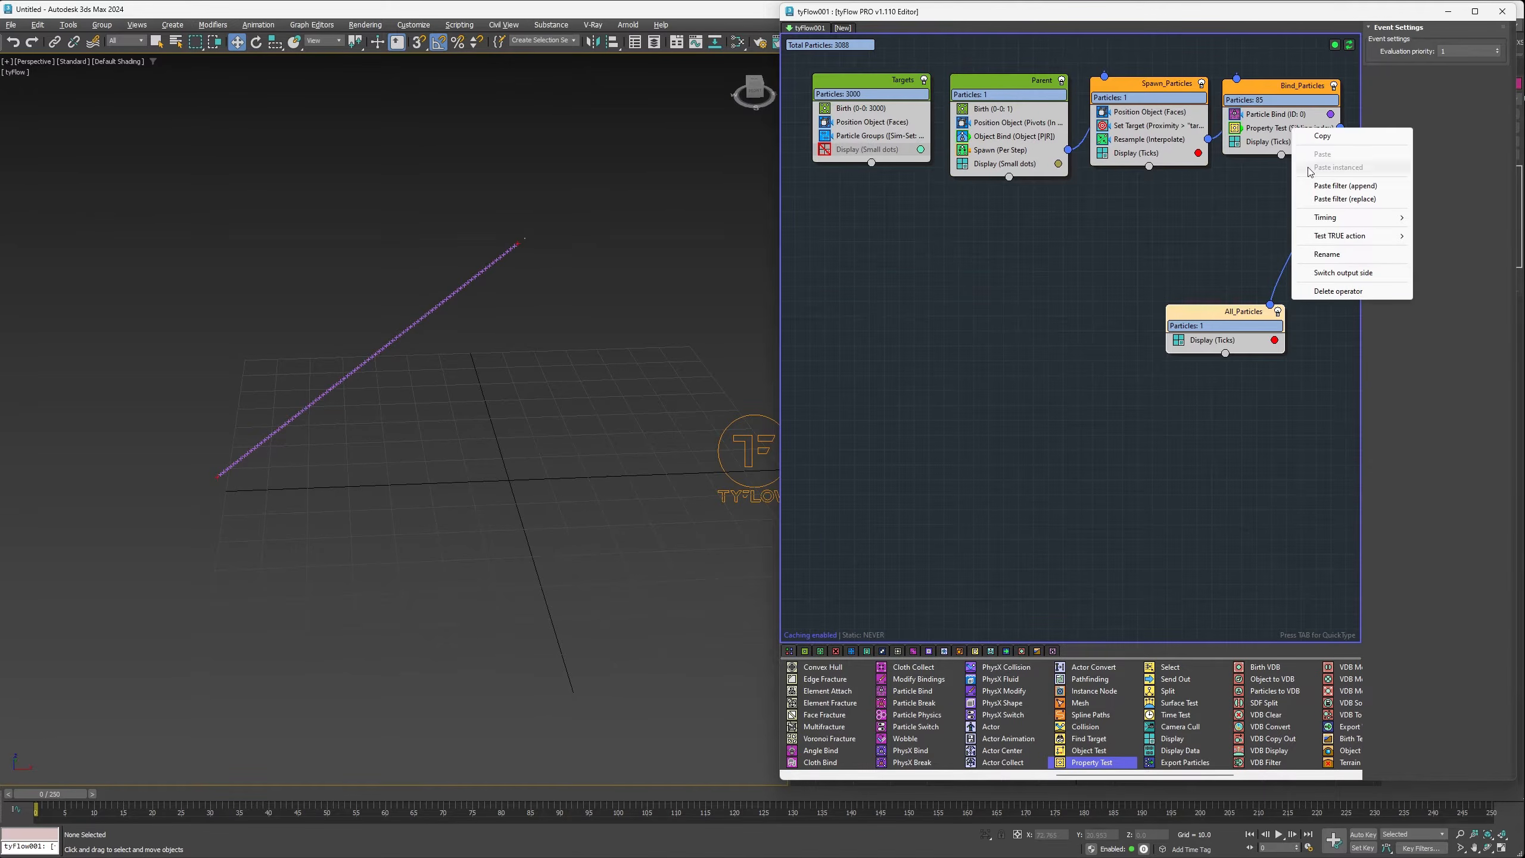
left_click(1327, 273)
left_click_drag(1242, 317, 1008, 277)
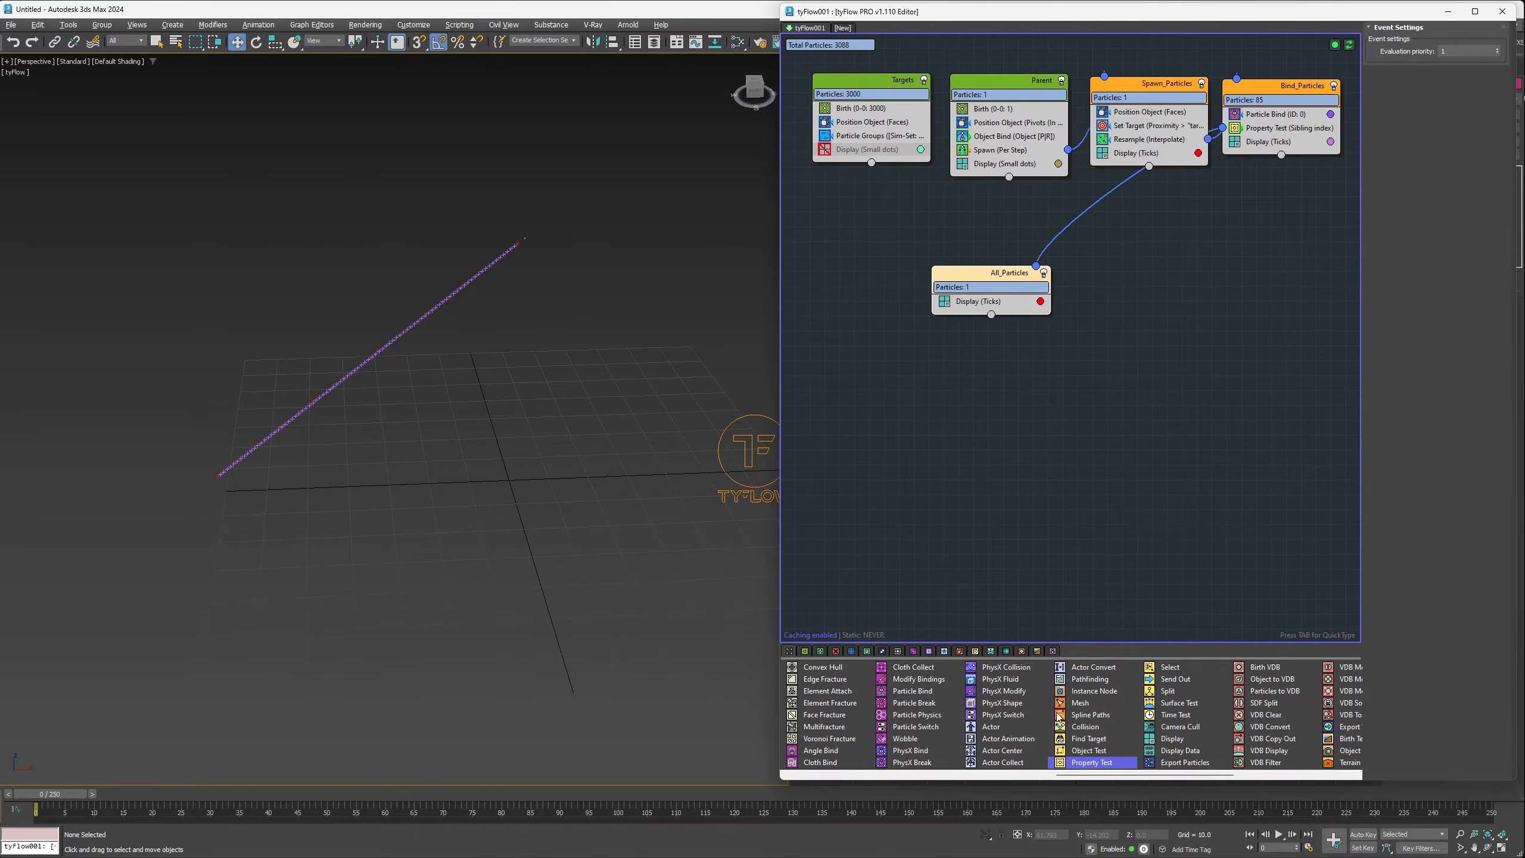
Step: Add a second Property Test below the sibling test in Bind_Particles and set its test type to Distance to target
left_click_drag(1093, 763, 1236, 265)
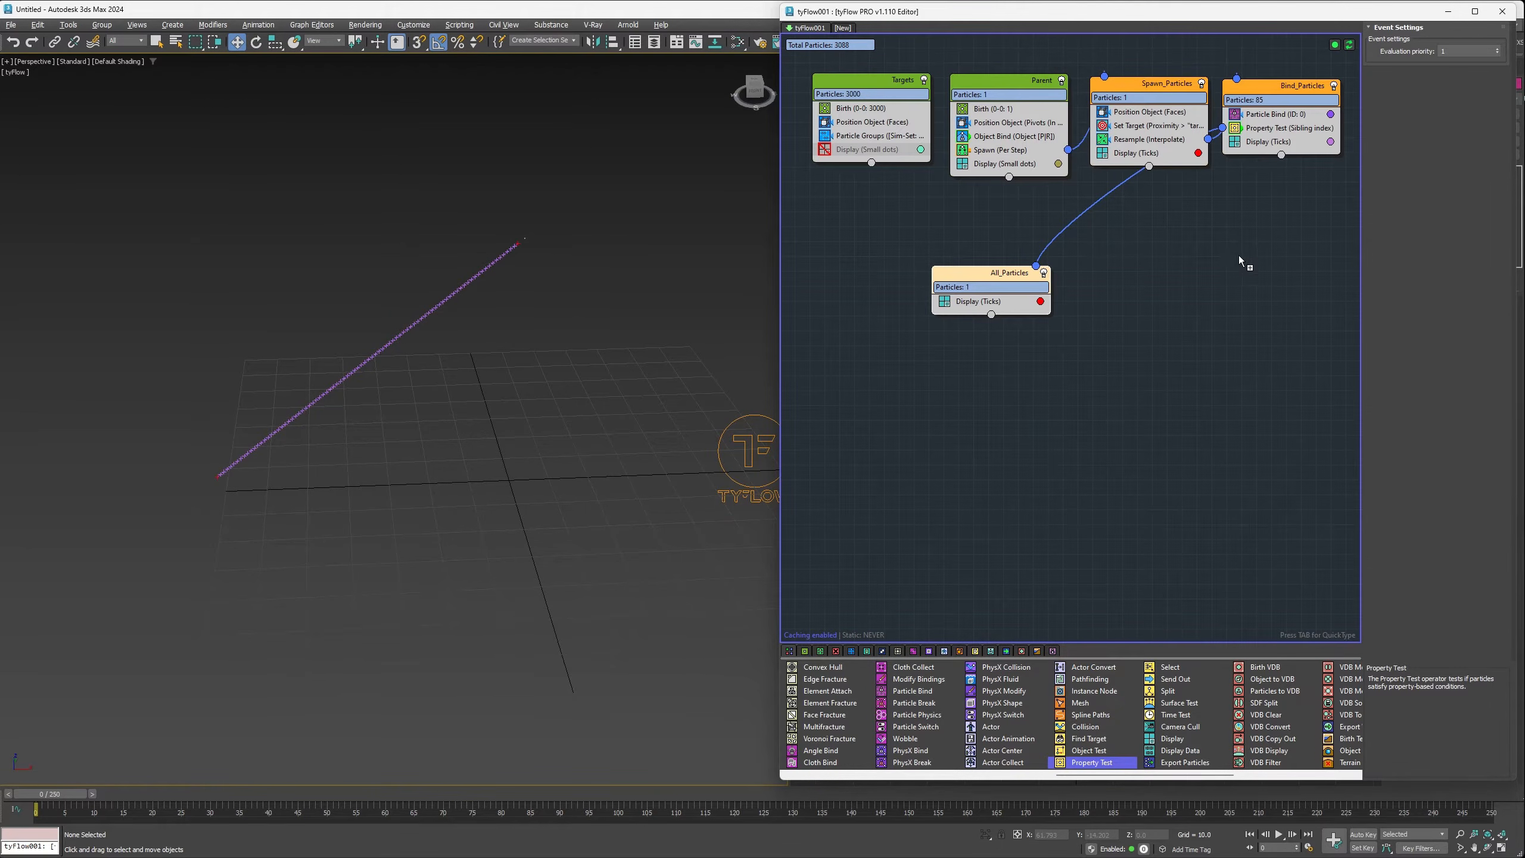
left_click_drag(1271, 140, 1271, 140)
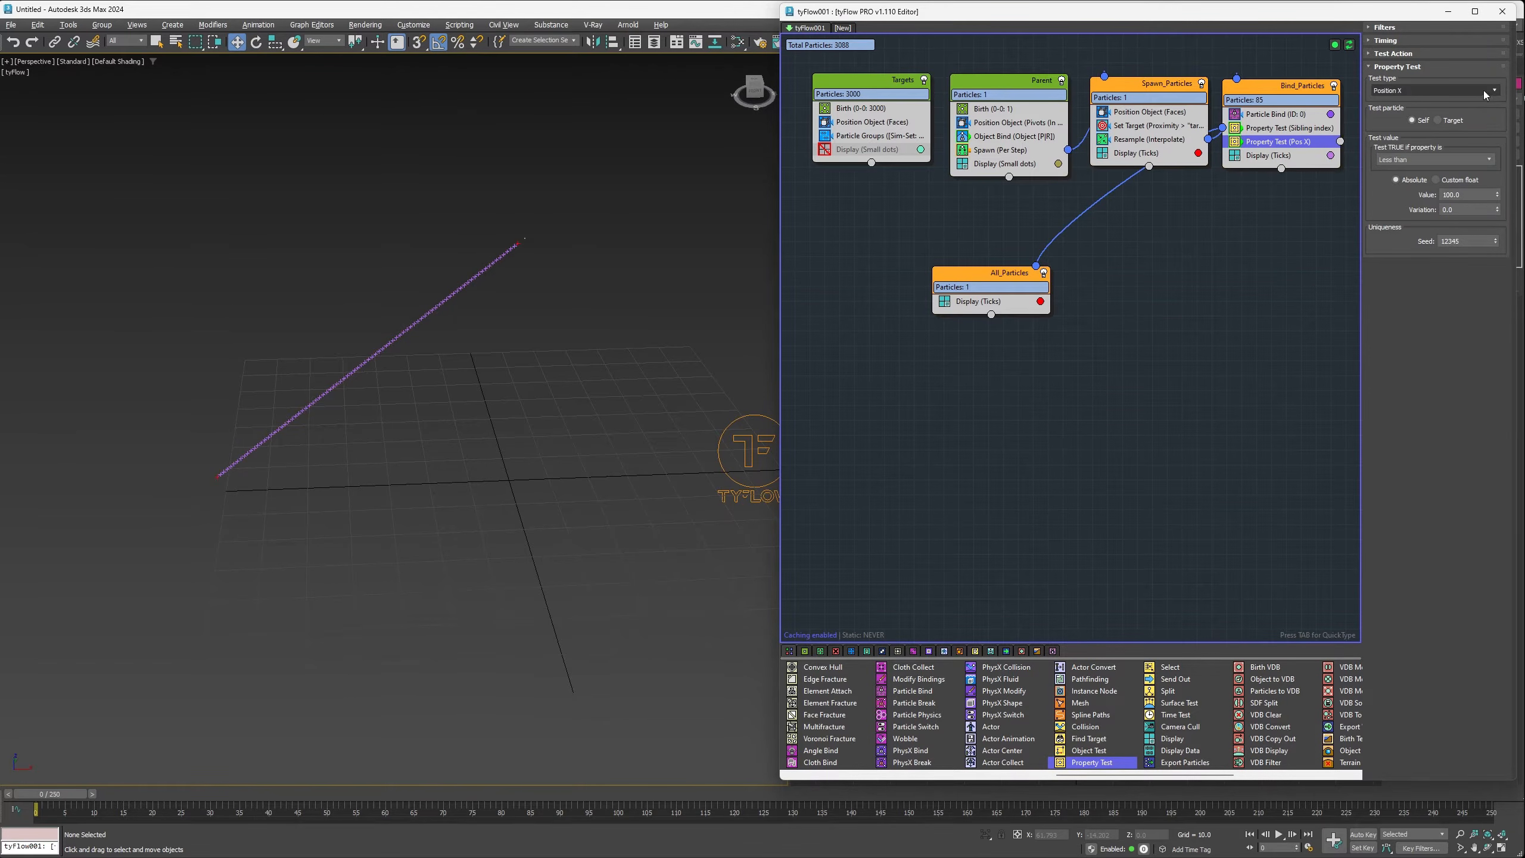
left_click(1396, 91)
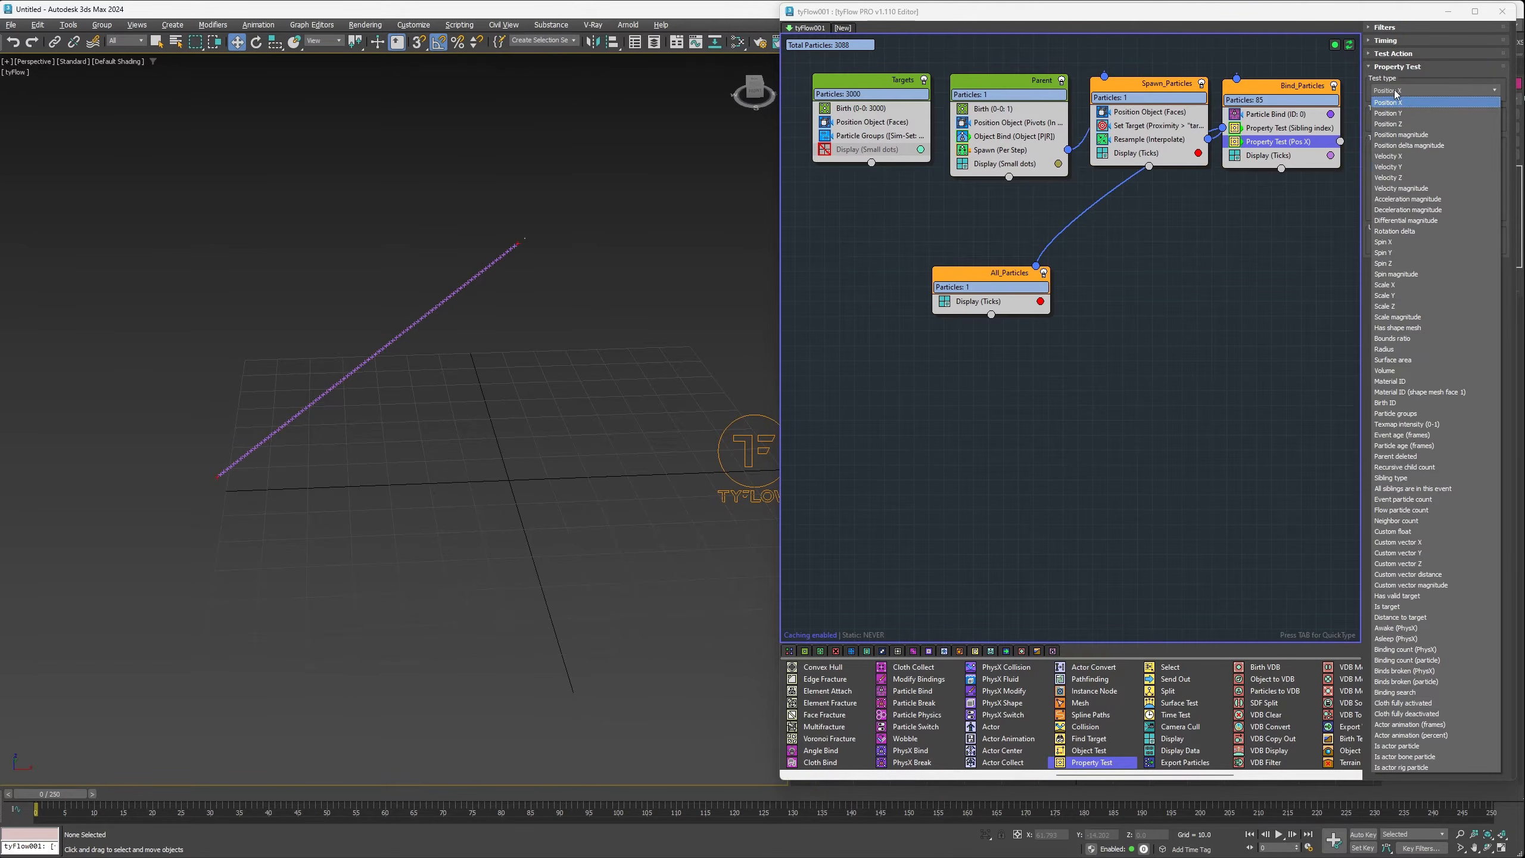
left_click(1405, 618)
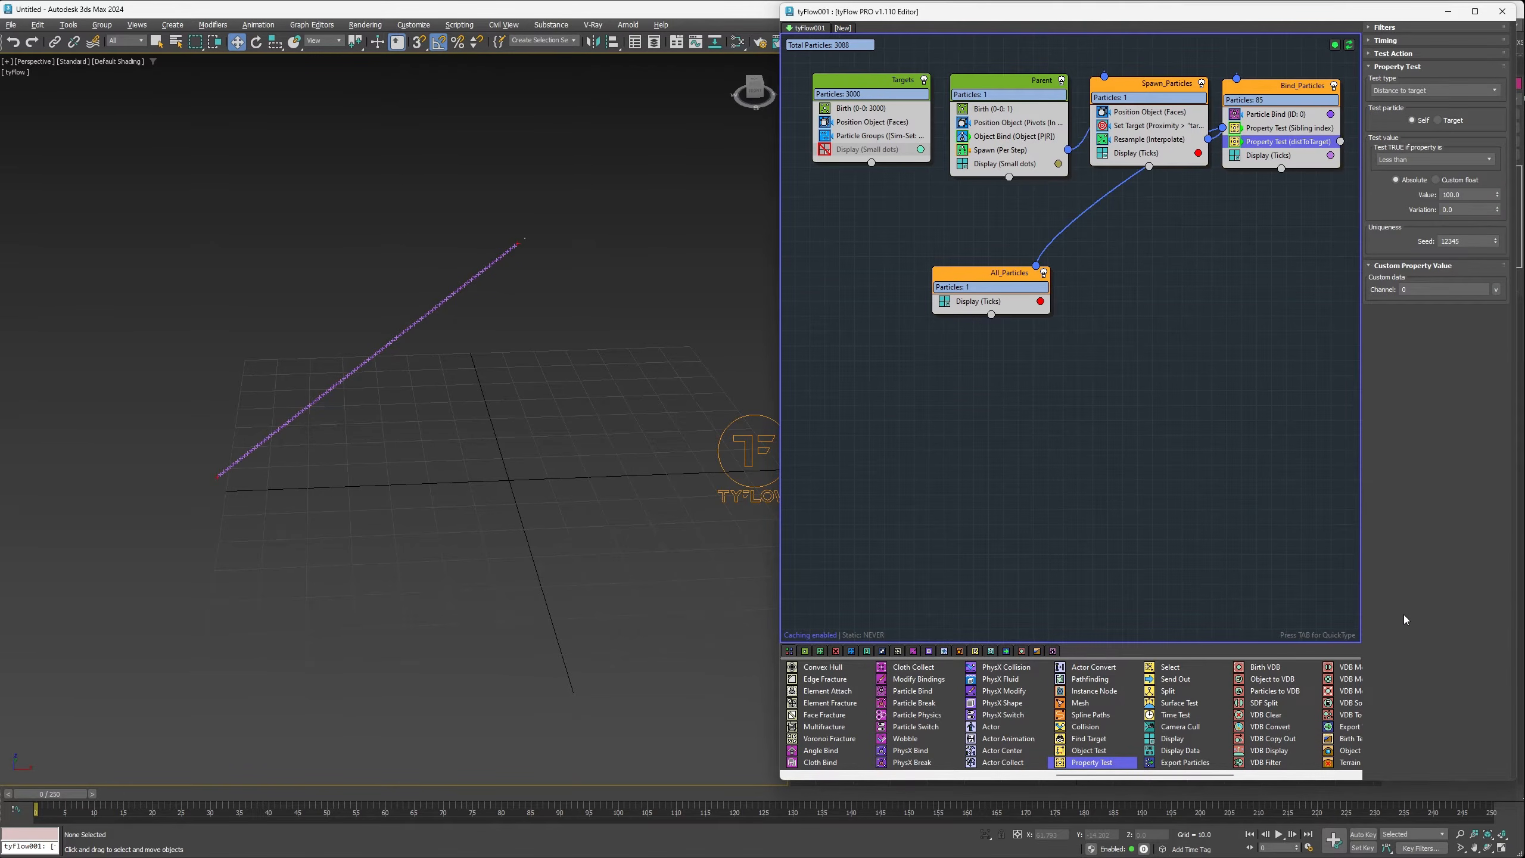
Step: Set the Bind_Particles distance test's comparison, a value of 5, and the target custom data channel
left_click(1423, 160)
left_click(1441, 196)
double_click(1441, 195)
type("5")
left_click(1496, 289)
left_click(1510, 312)
Step: Connect the Bind_Particles distance test to a new event below it and make that event's display color yellow
left_click_drag(1342, 141, 1273, 255)
left_click(1276, 289)
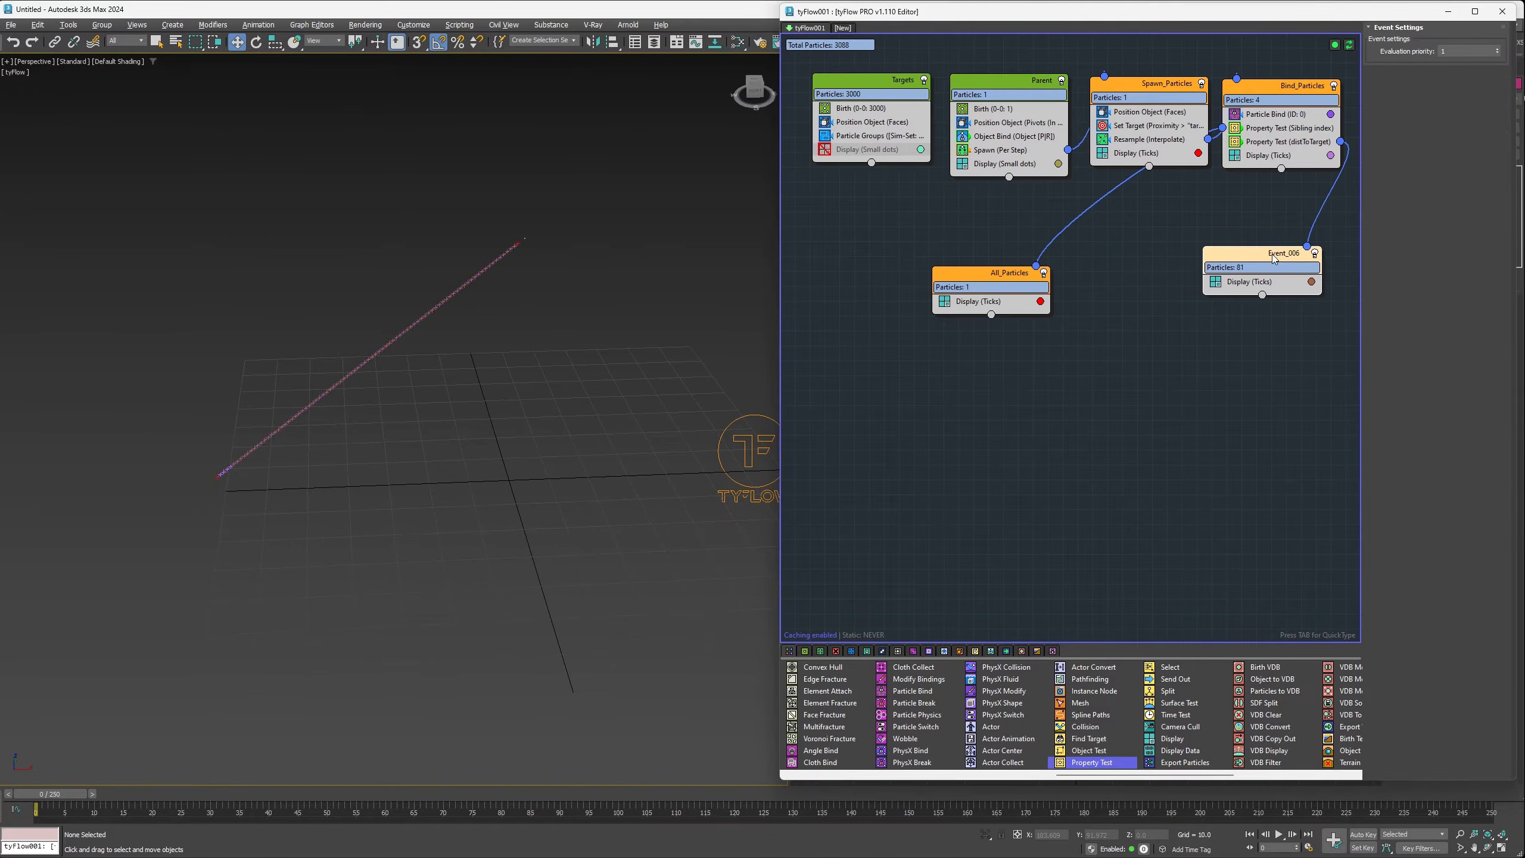
left_click(1312, 285)
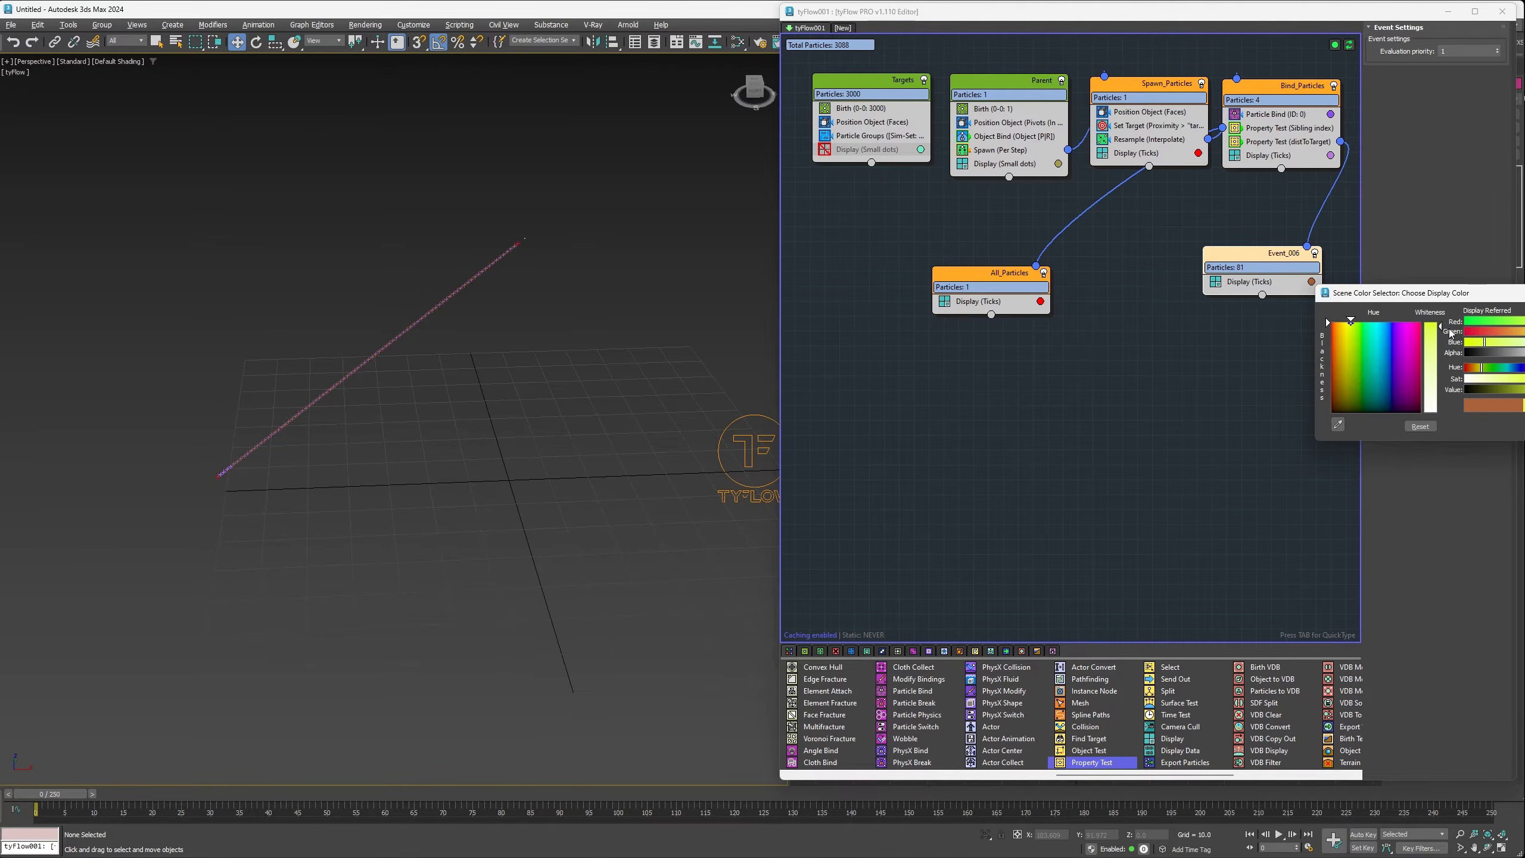
left_click(1524, 426)
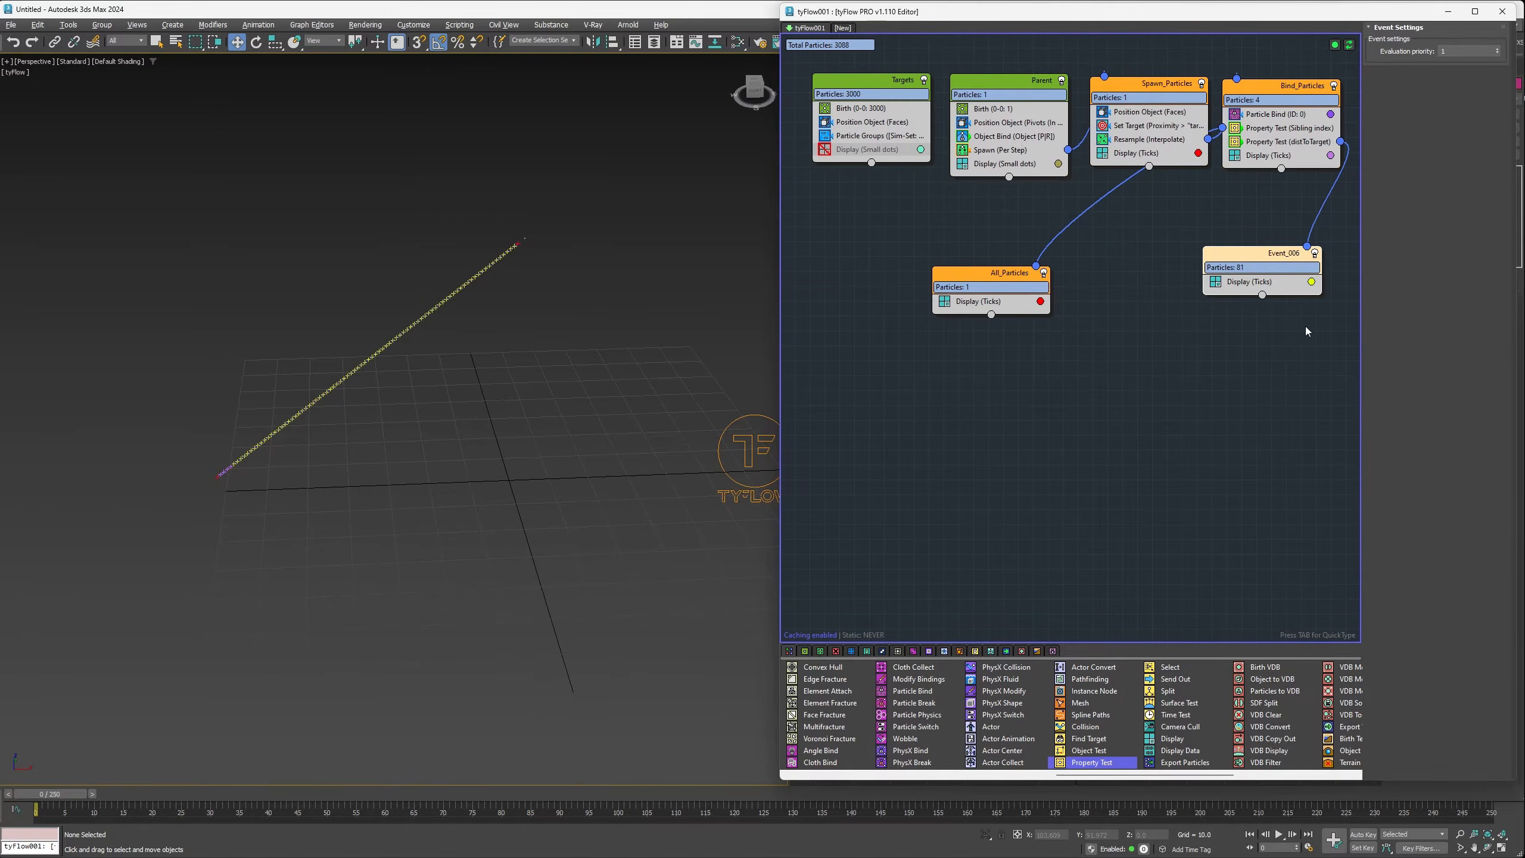
Step: Rename the yellow-display event as Split_Particles and position it under Bind_Particles
right_click(1289, 253)
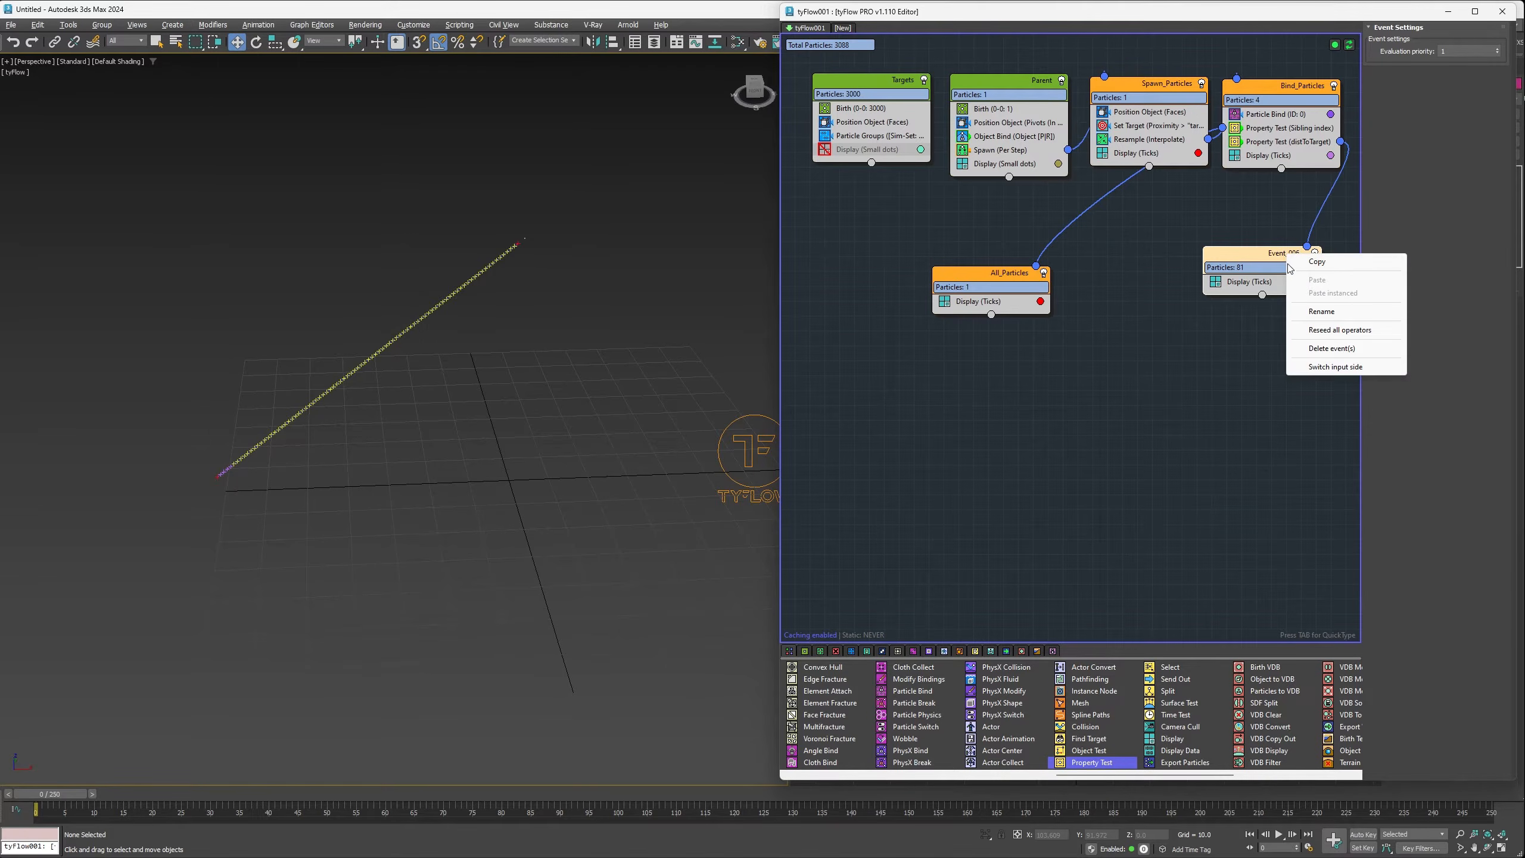
left_click(1311, 312)
type("Spl")
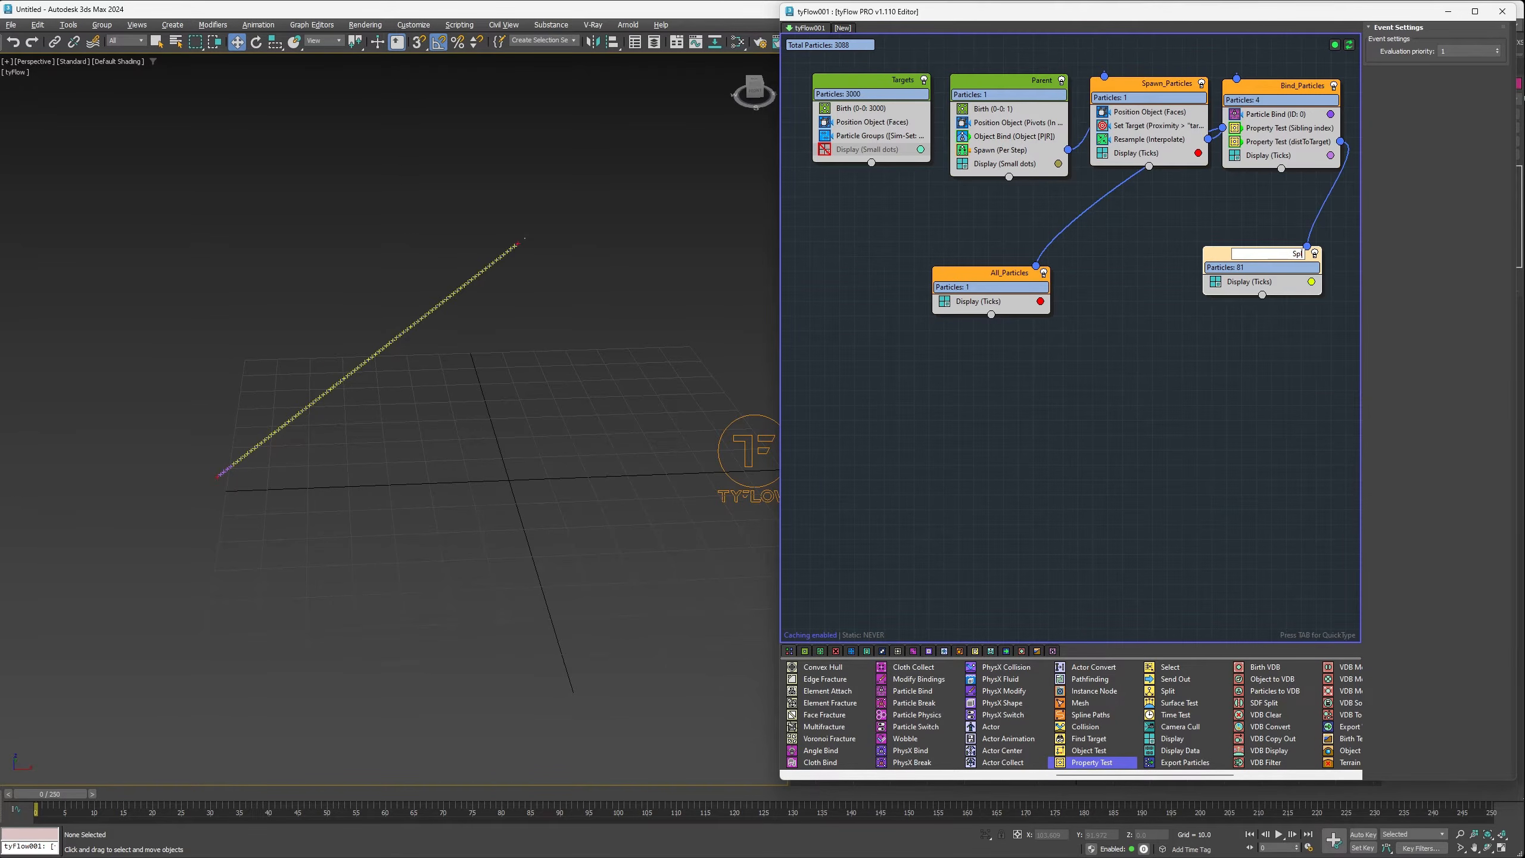
type("it_Particles")
key("Return")
left_click_drag(1263, 253, 1286, 253)
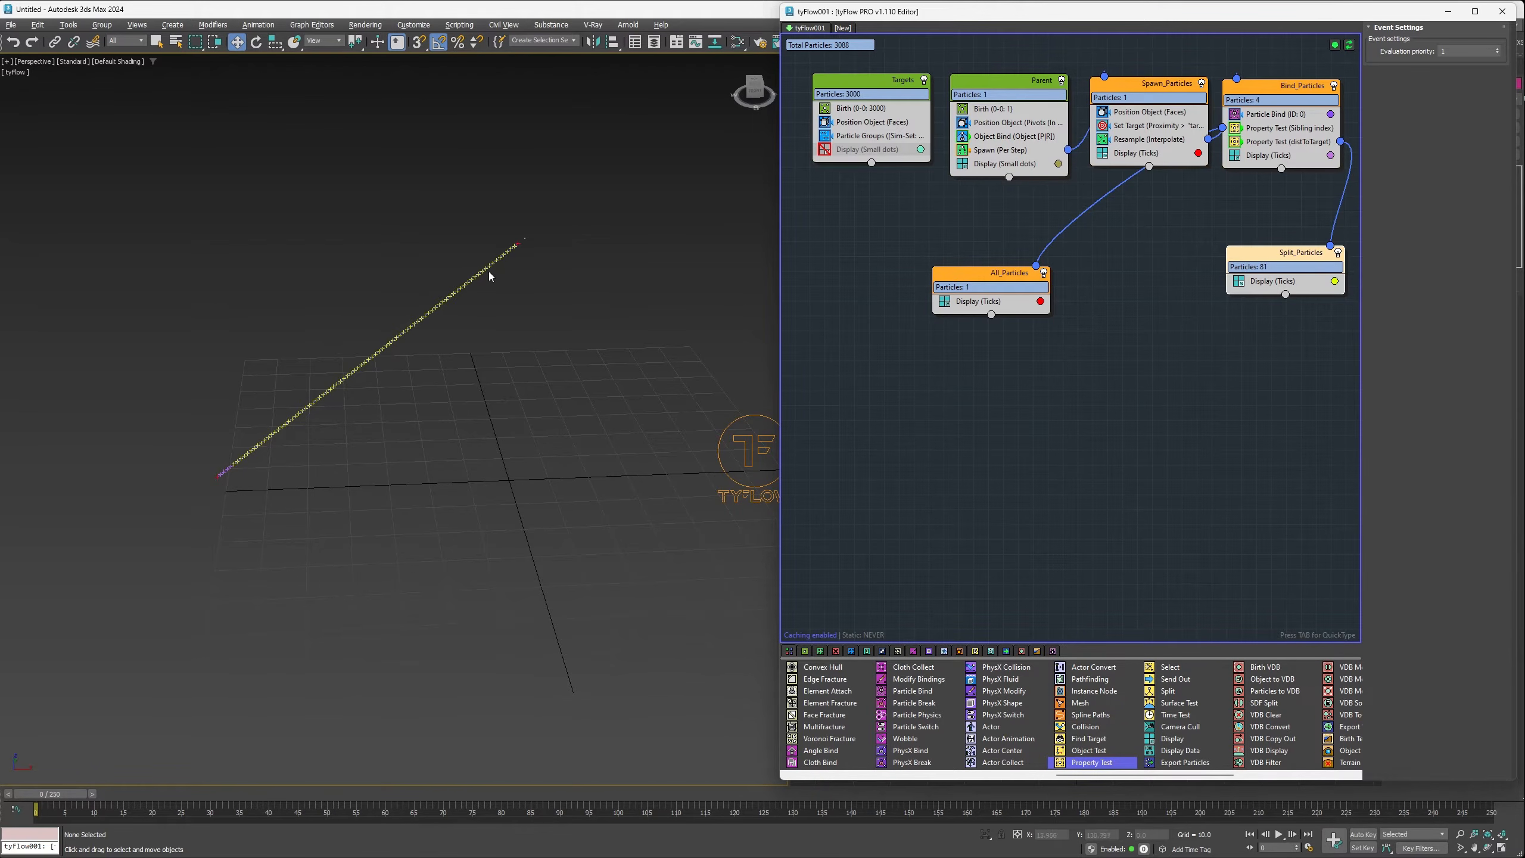
Step: Add a Distance to target Property Test to Split_Particles with a value of 55 and the target custom data channel
left_click_drag(1088, 762, 1270, 283)
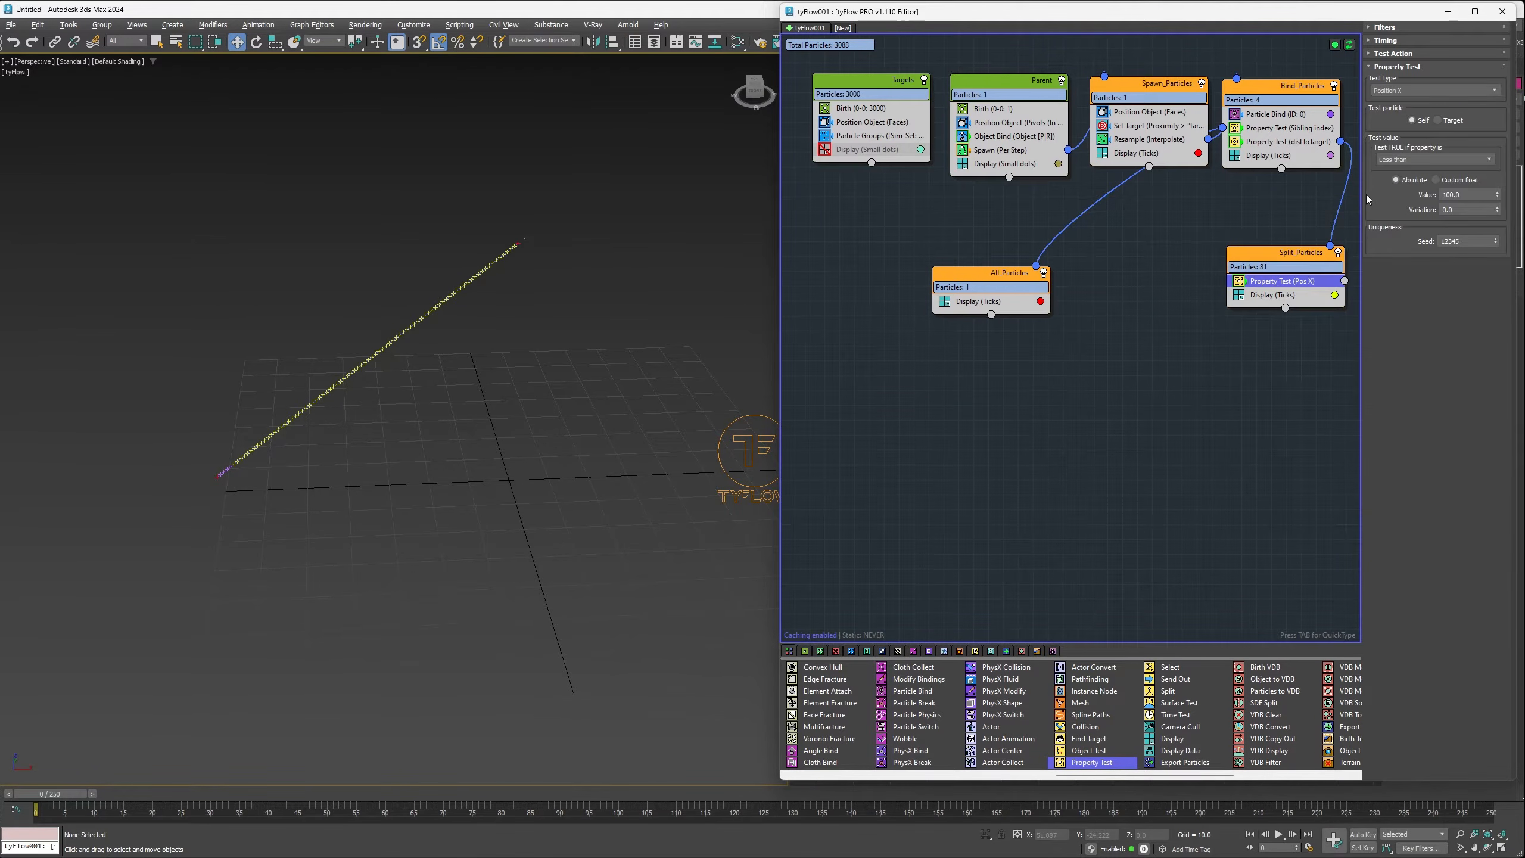
left_click(1405, 92)
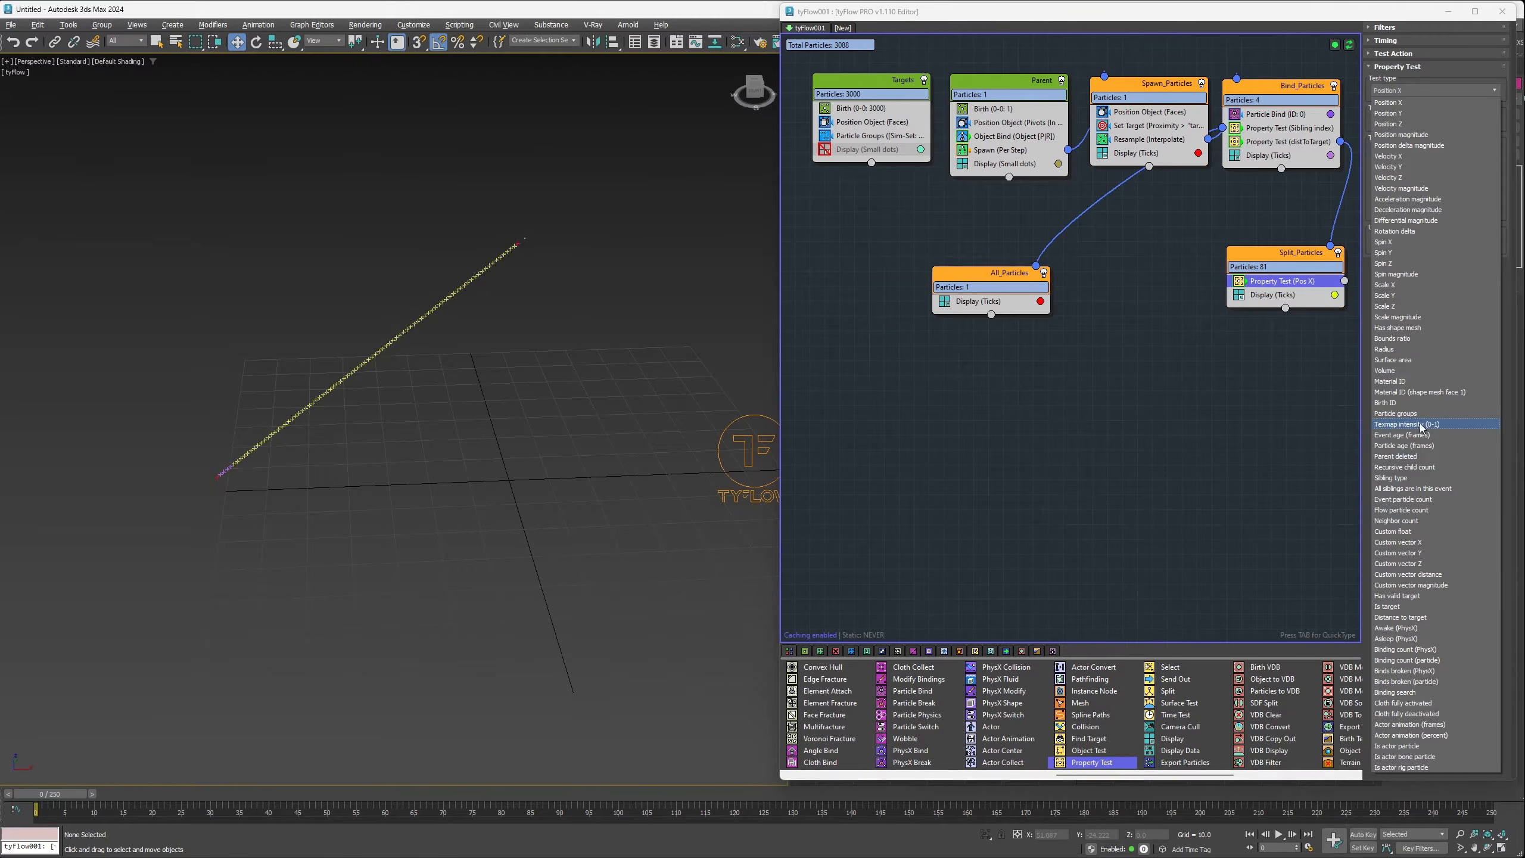
left_click(1399, 618)
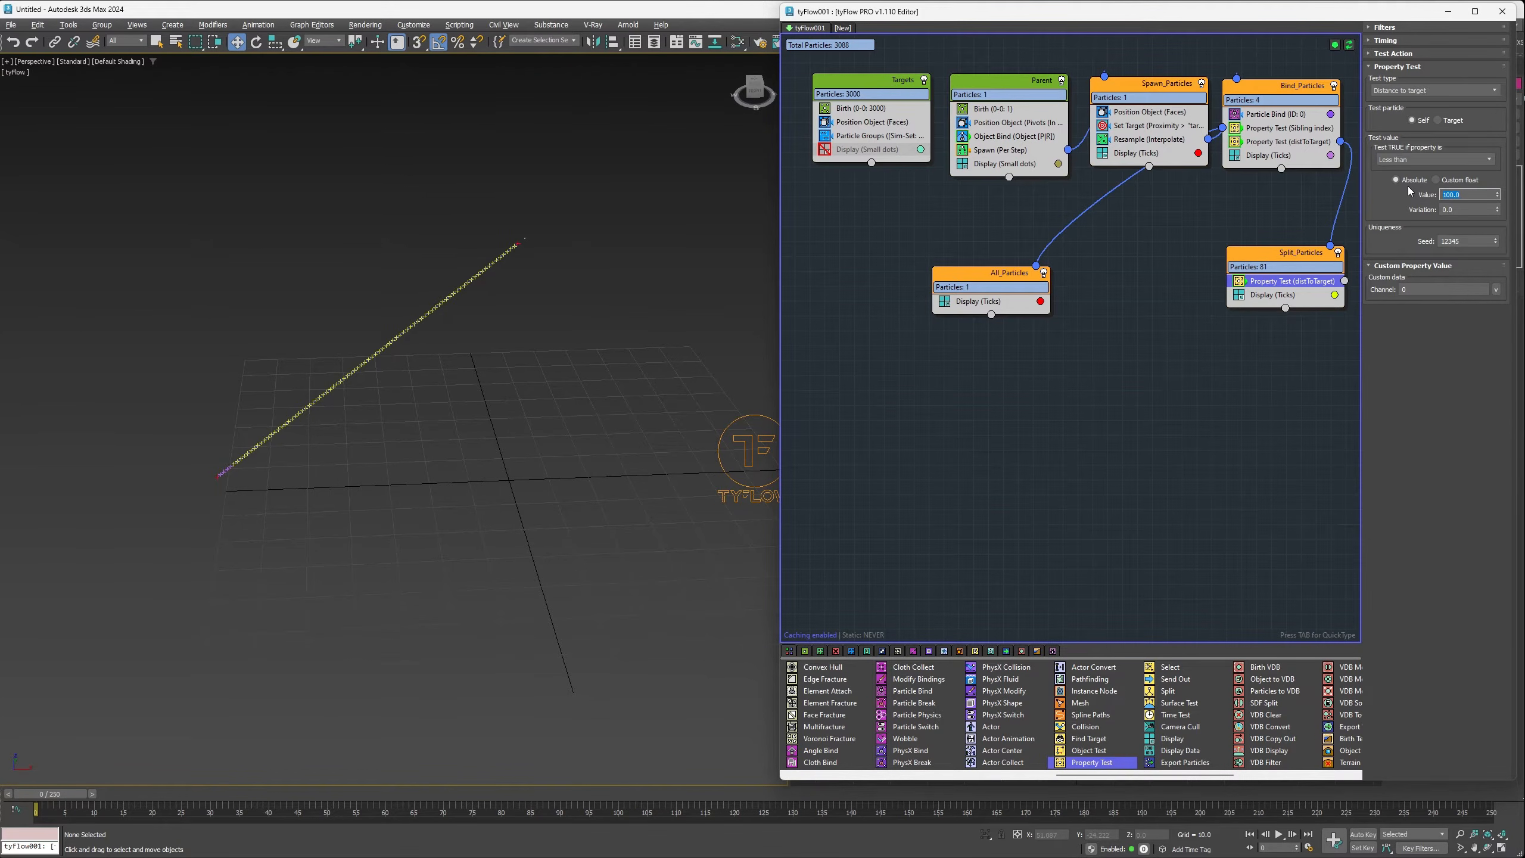
key("Return")
left_click(1497, 291)
left_click(1509, 309)
Step: Connect the Split_Particles distance test to a new event and place it beneath Split_Particles
left_click_drag(1345, 281, 1256, 395)
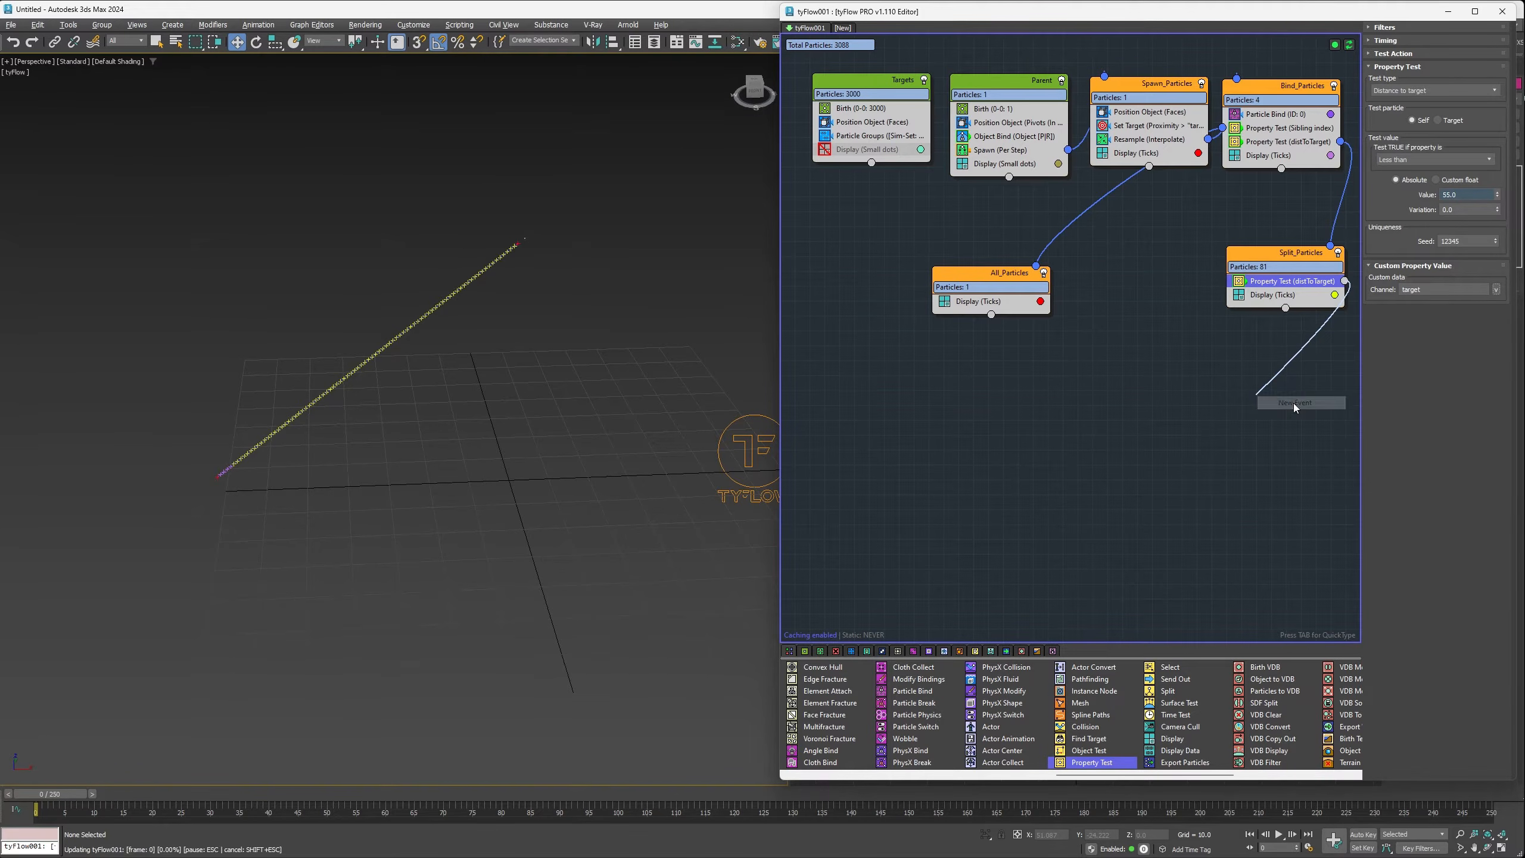
left_click(1295, 404)
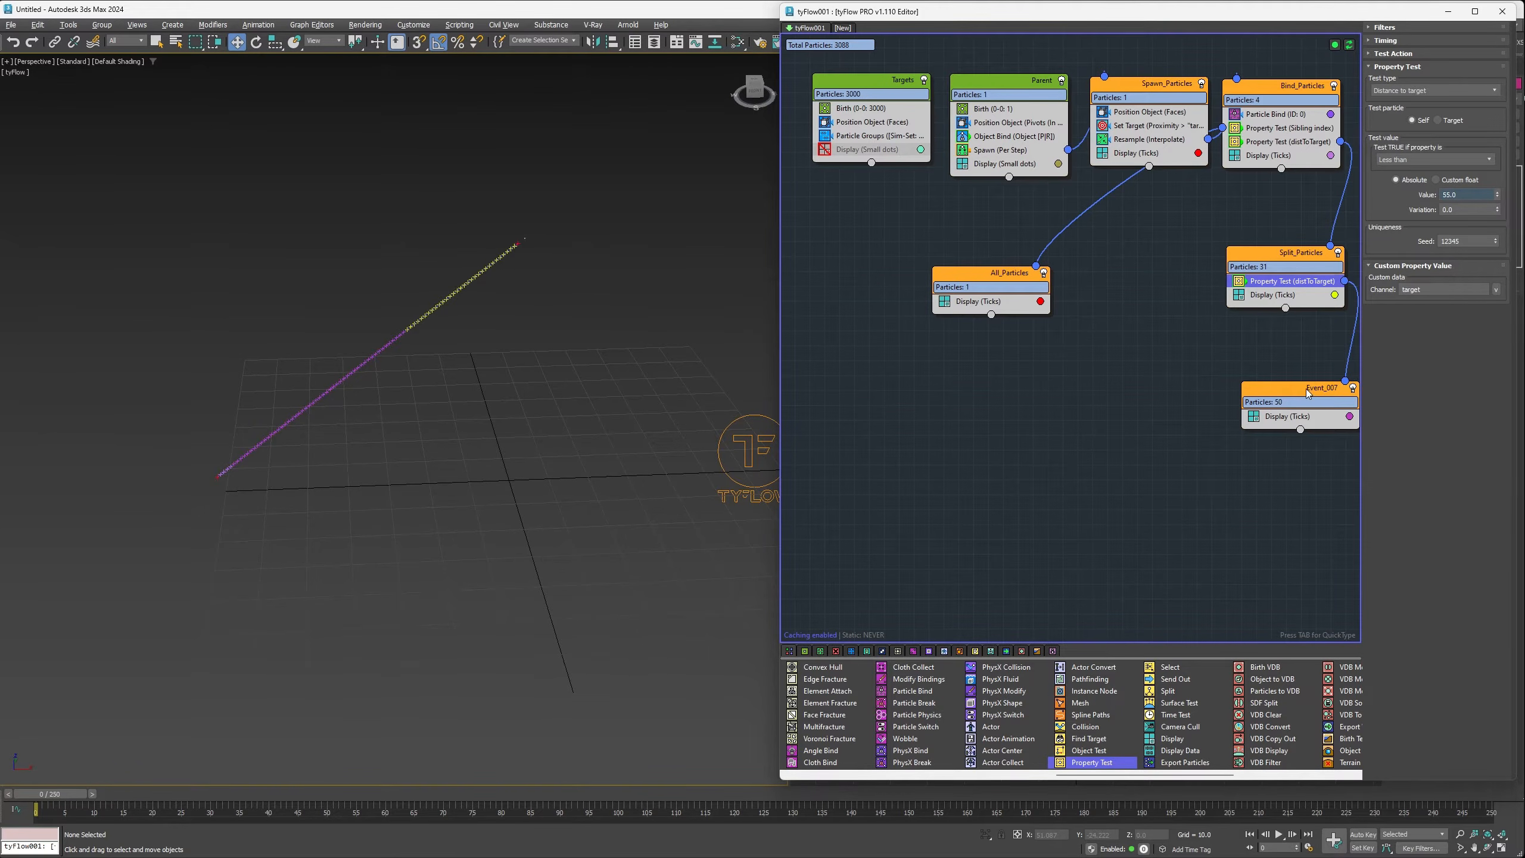
left_click_drag(1294, 403, 1270, 389)
Step: Set the Split_Particles distance test's value to 50
left_click(1304, 287)
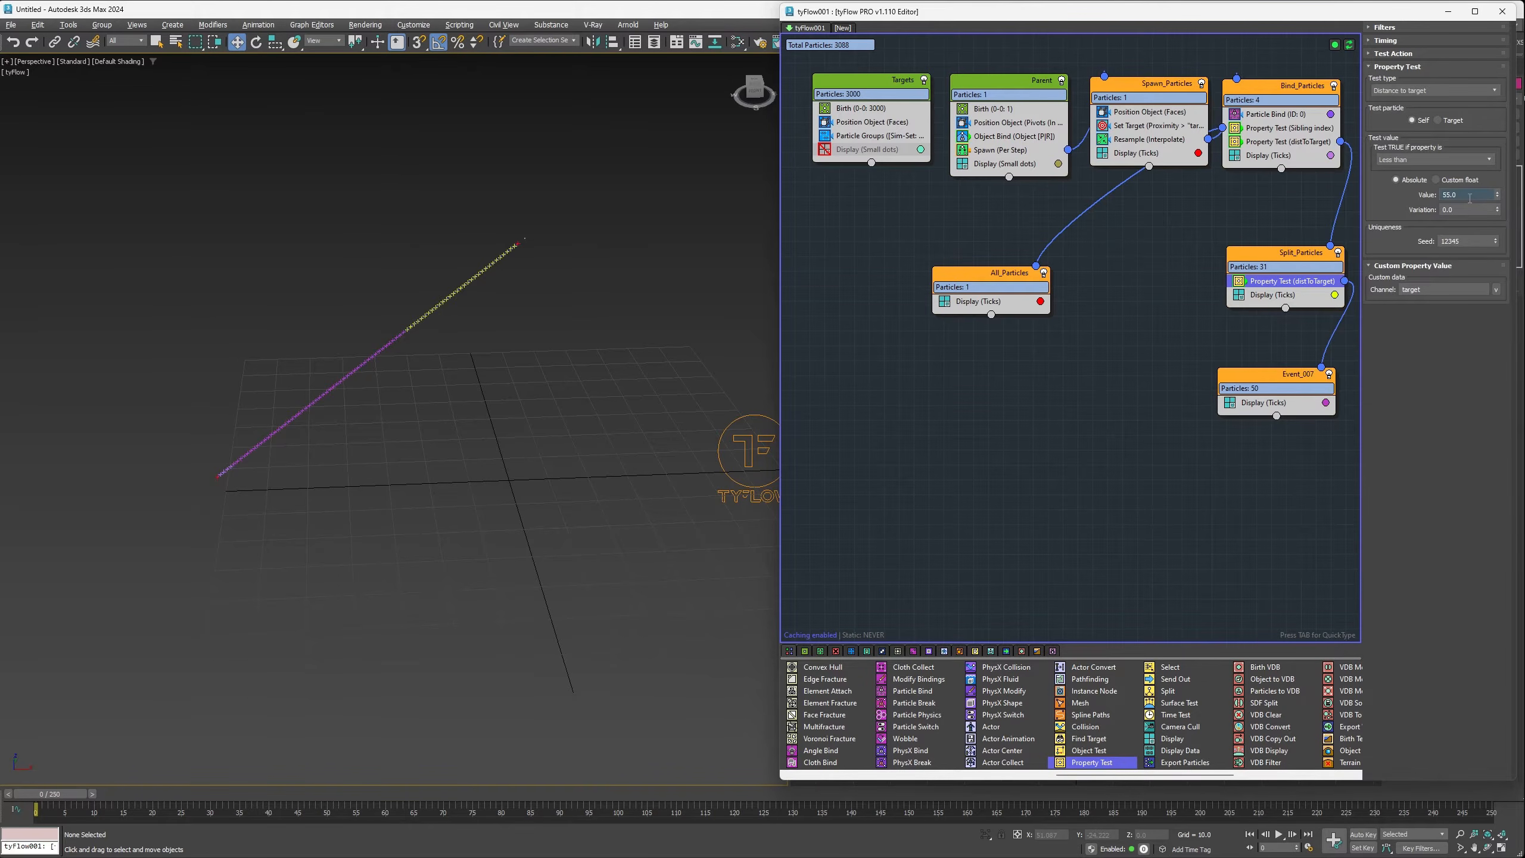
type("50")
key("Return")
Step: Rename the event fed by Split_Particles as Lower_Particles
left_click(1282, 381)
right_click(1283, 377)
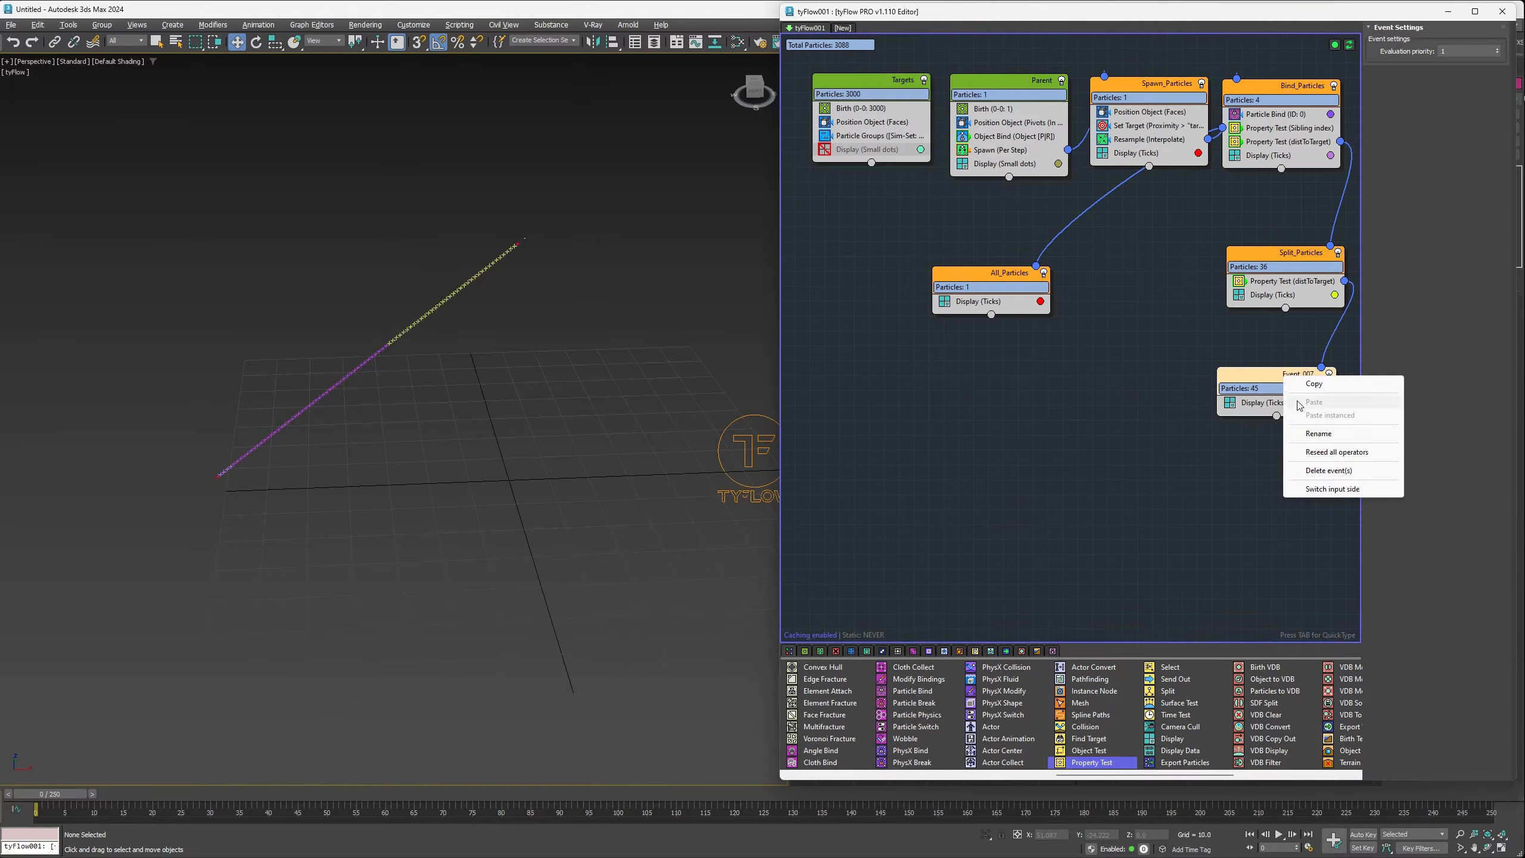
left_click(1303, 433)
type("Lower")
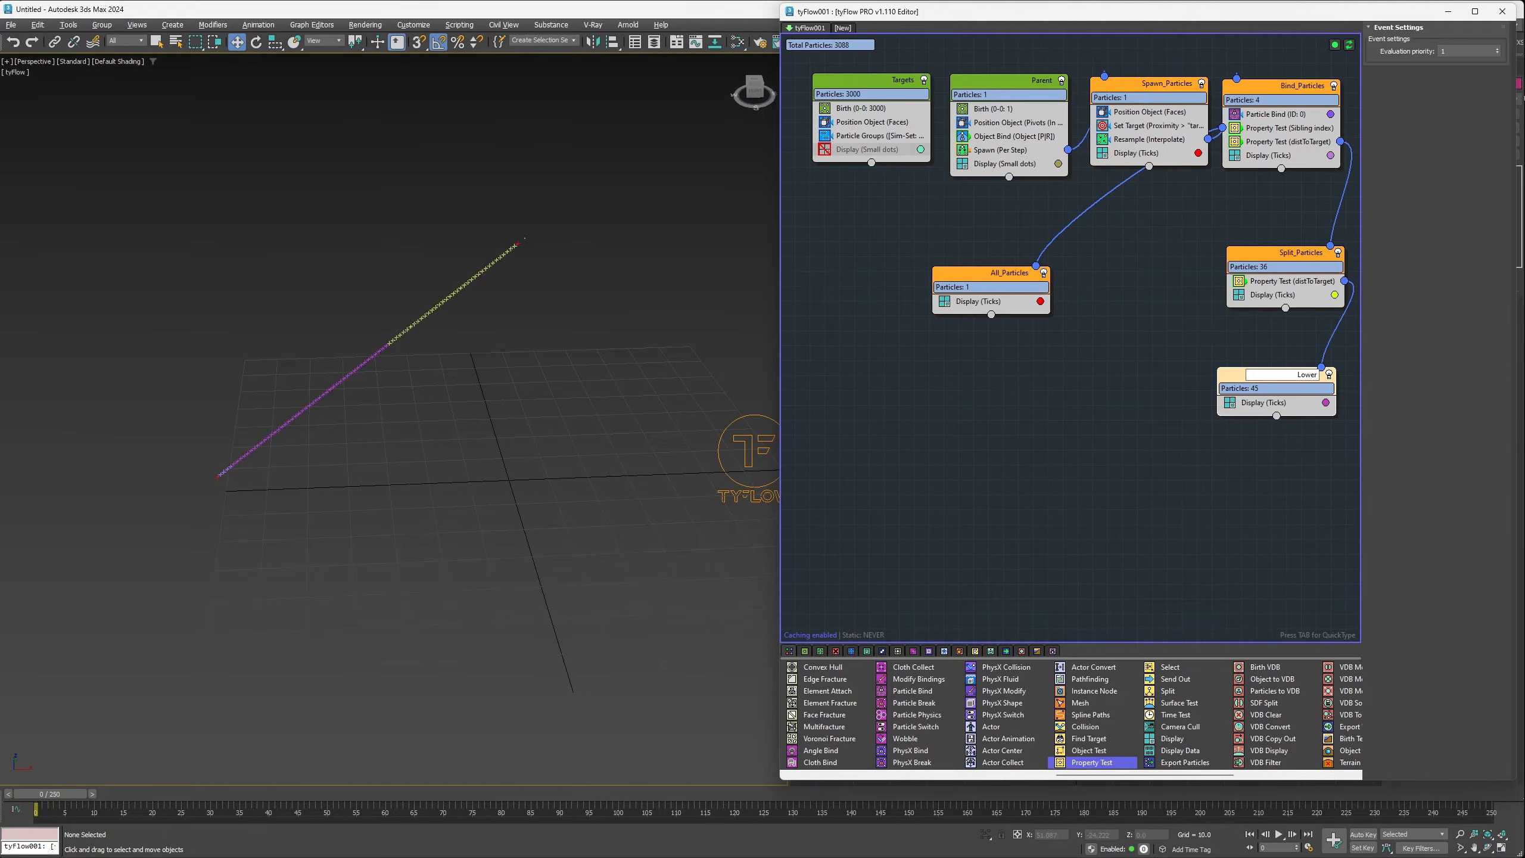
type("_Particles")
key("Return")
Step: Change the display color of Lower_Particles to green
left_click(1326, 403)
left_click(1380, 460)
left_click(1318, 466)
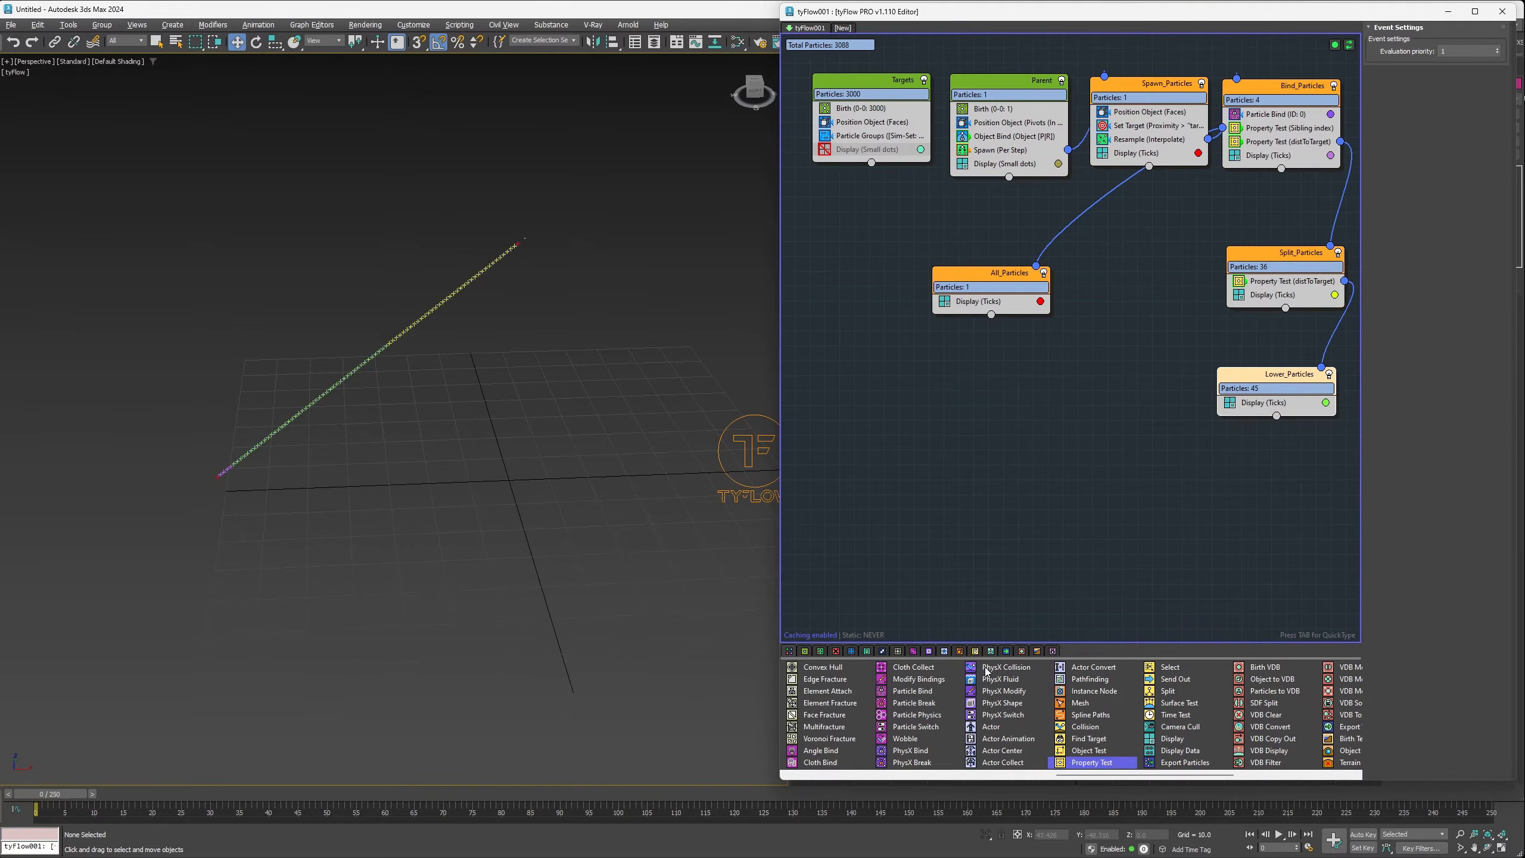
Step: Add a Split operator to Lower_Particles and set it to a 5% random chance
left_click_drag(1167, 691, 1266, 398)
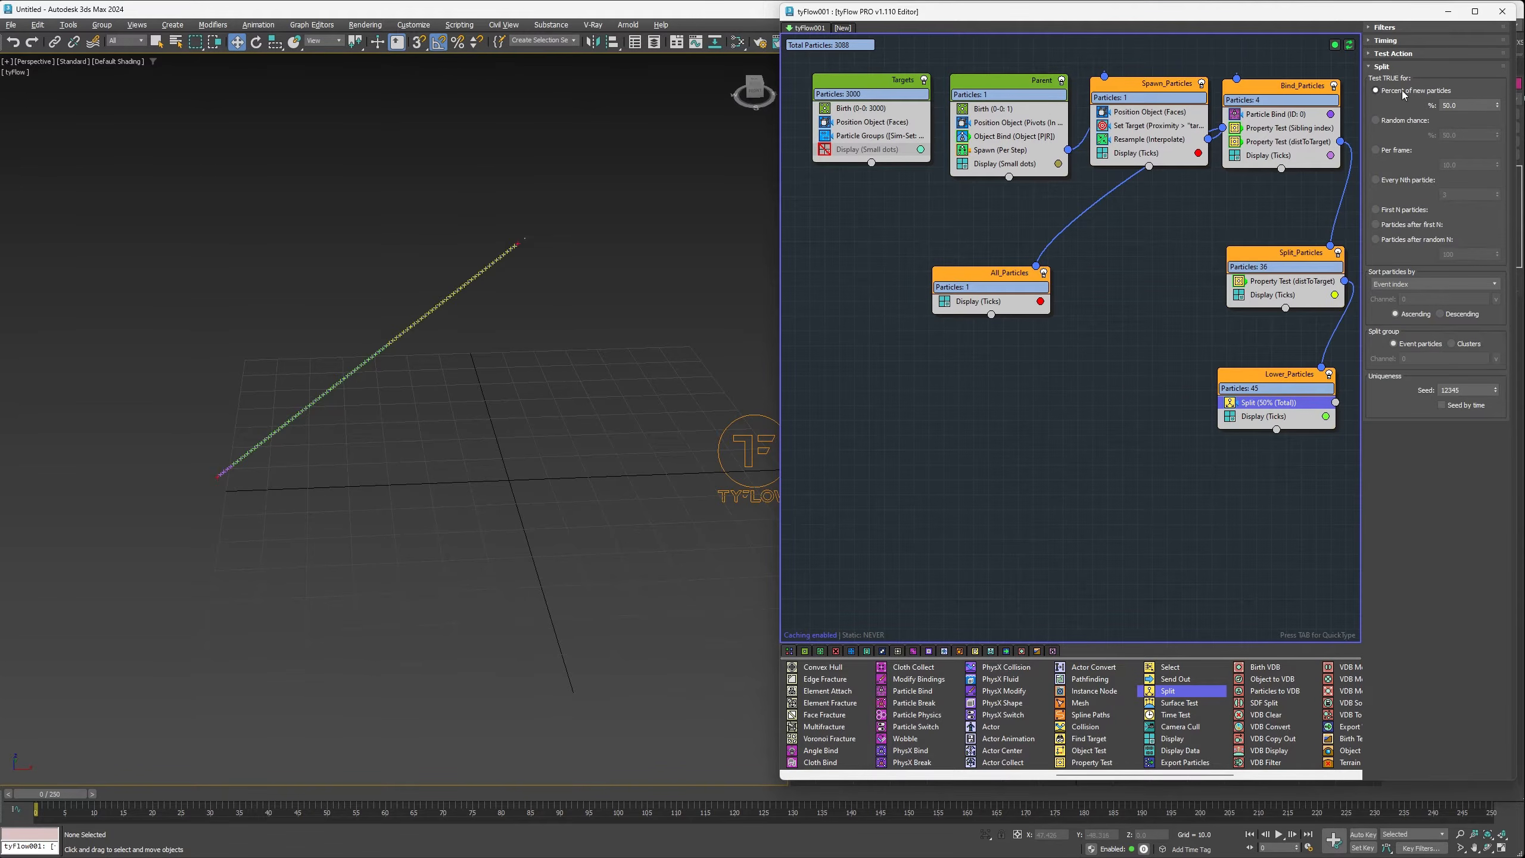
left_click(1404, 121)
double_click(1466, 135)
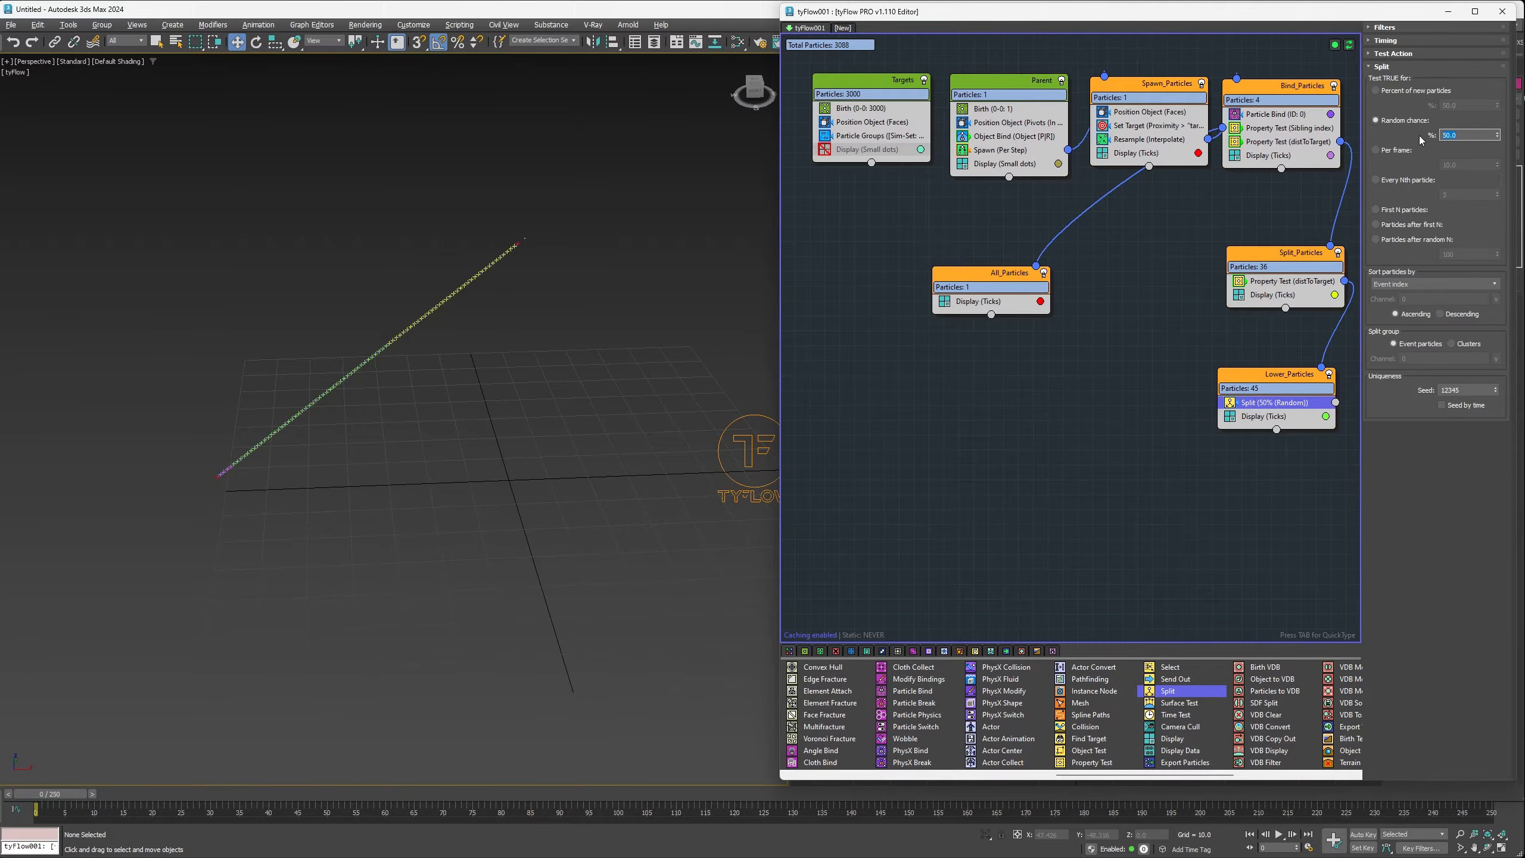
key("Return")
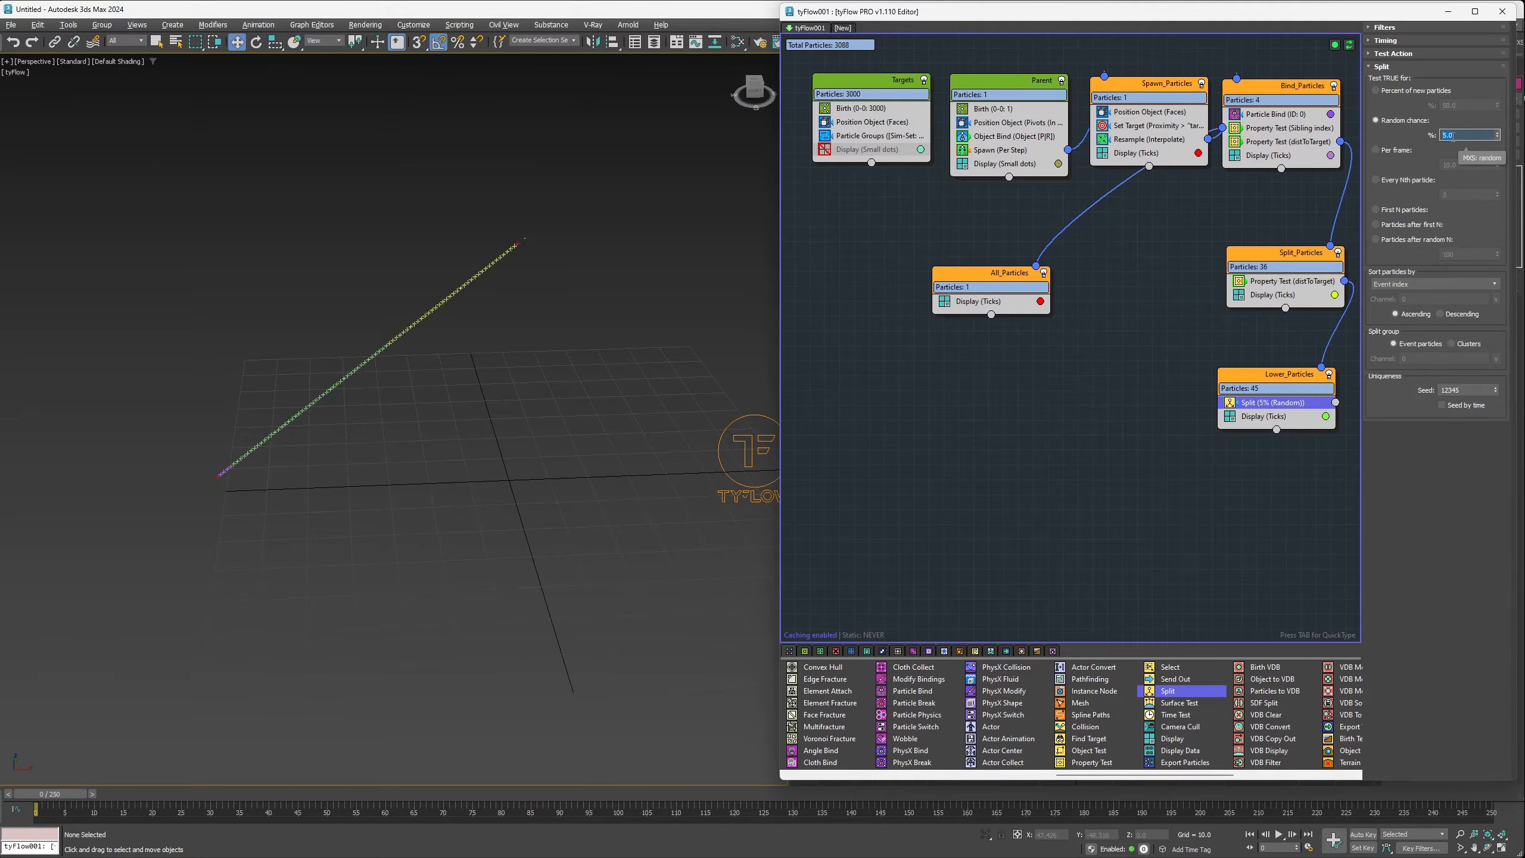
Step: Connect the Split operator to a new event below Lower_Particles and name it Branch_Particles
left_click_drag(1336, 402, 1294, 479)
right_click(1277, 491)
left_click(1318, 602)
right_click(1295, 483)
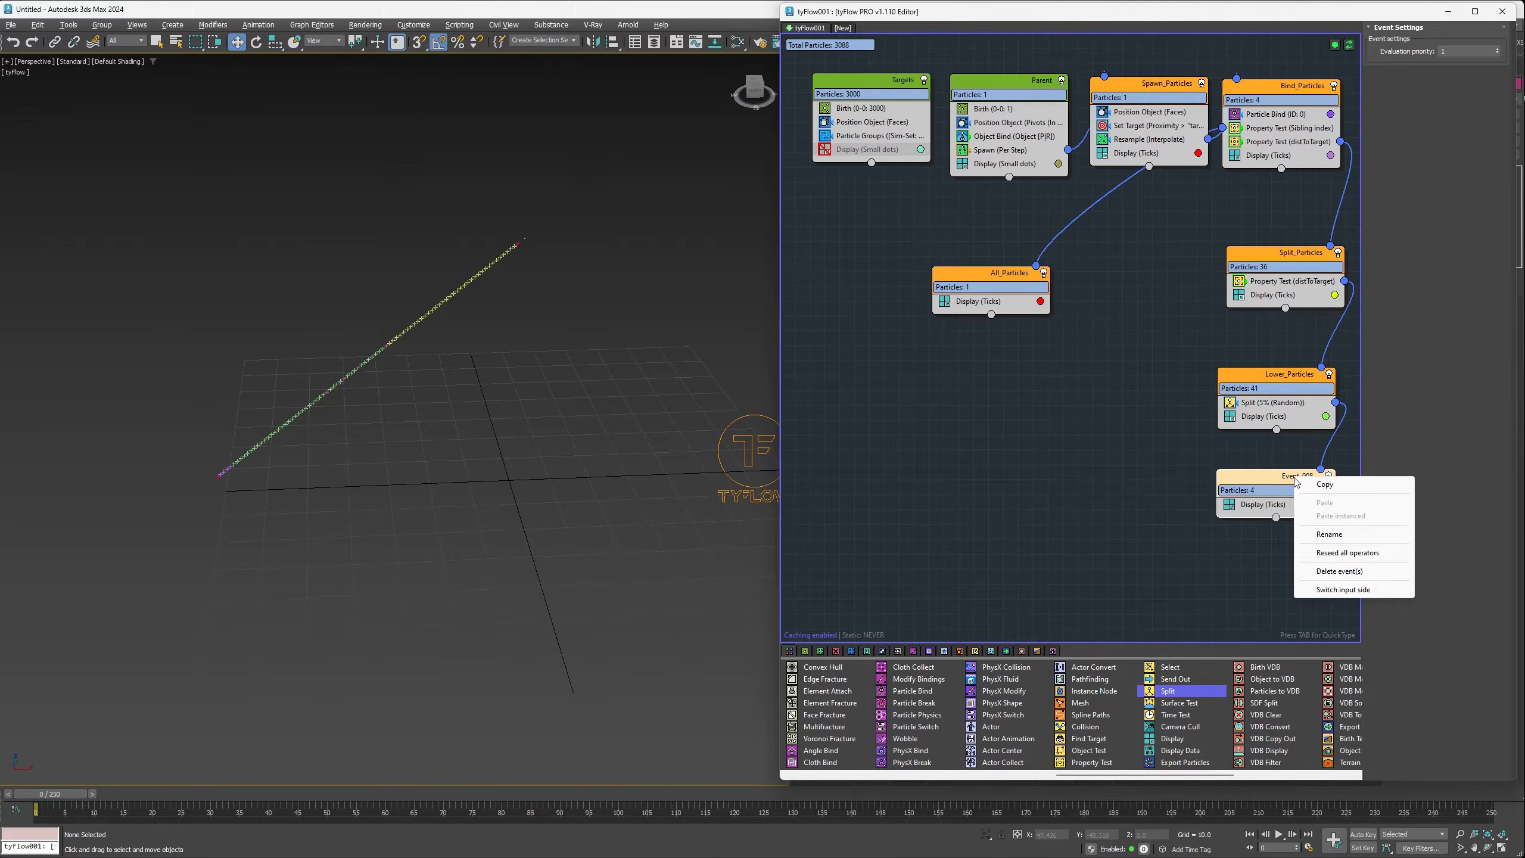
left_click(1312, 535)
type("Branch_Particles")
key("Return")
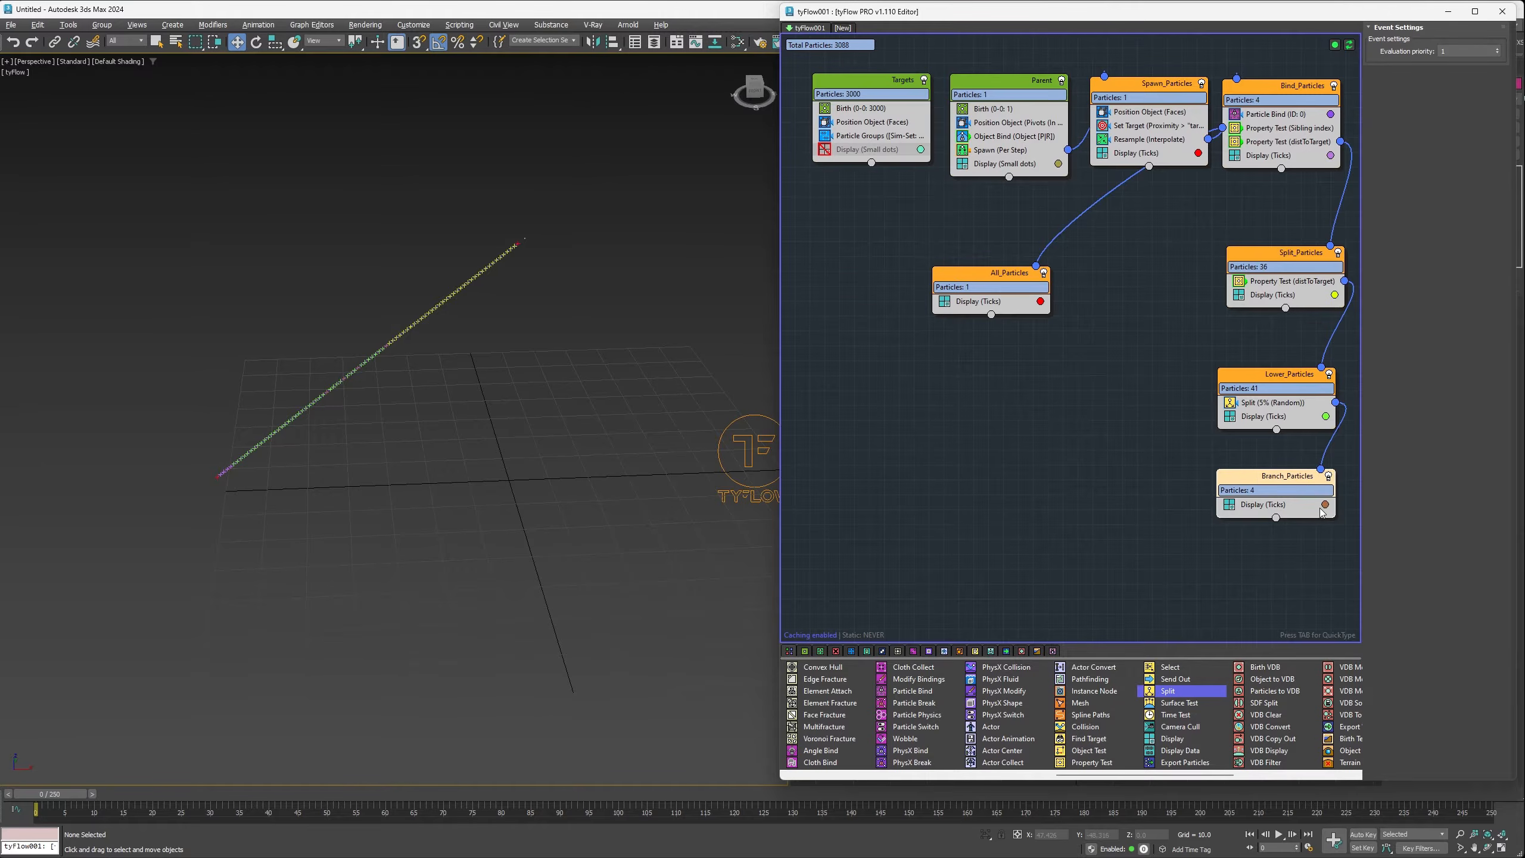
Step: Change the display color of Branch_Particles to red
left_click(1325, 505)
left_click_drag(1454, 549, 1455, 539)
key("Return")
Step: Copy the Set Target and Resample operators from Spawn_Particles into Branch_Particles
left_click(1150, 124)
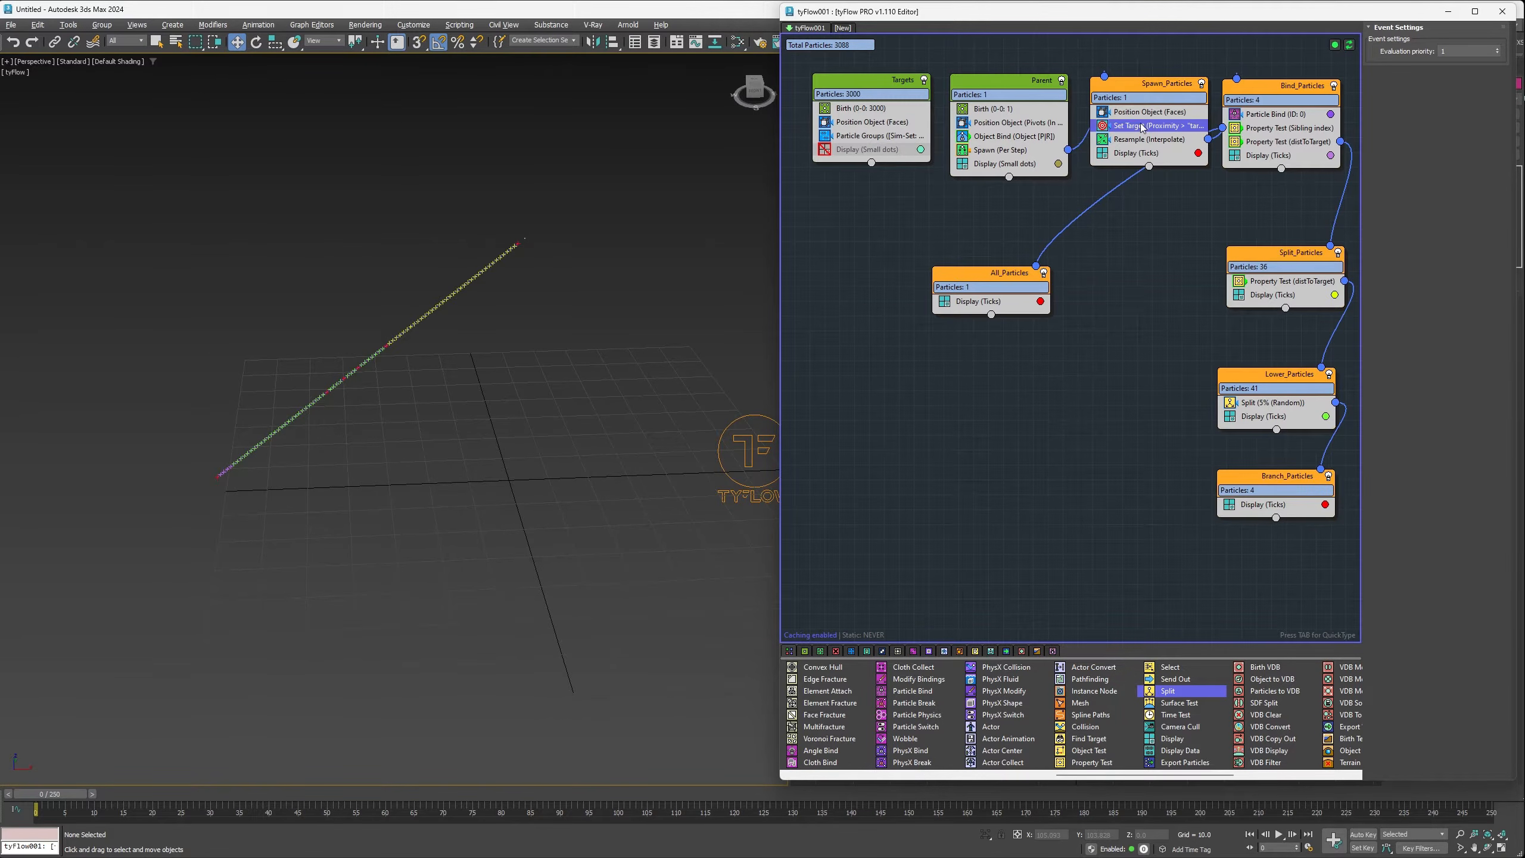
left_click(1139, 138, "ctrl")
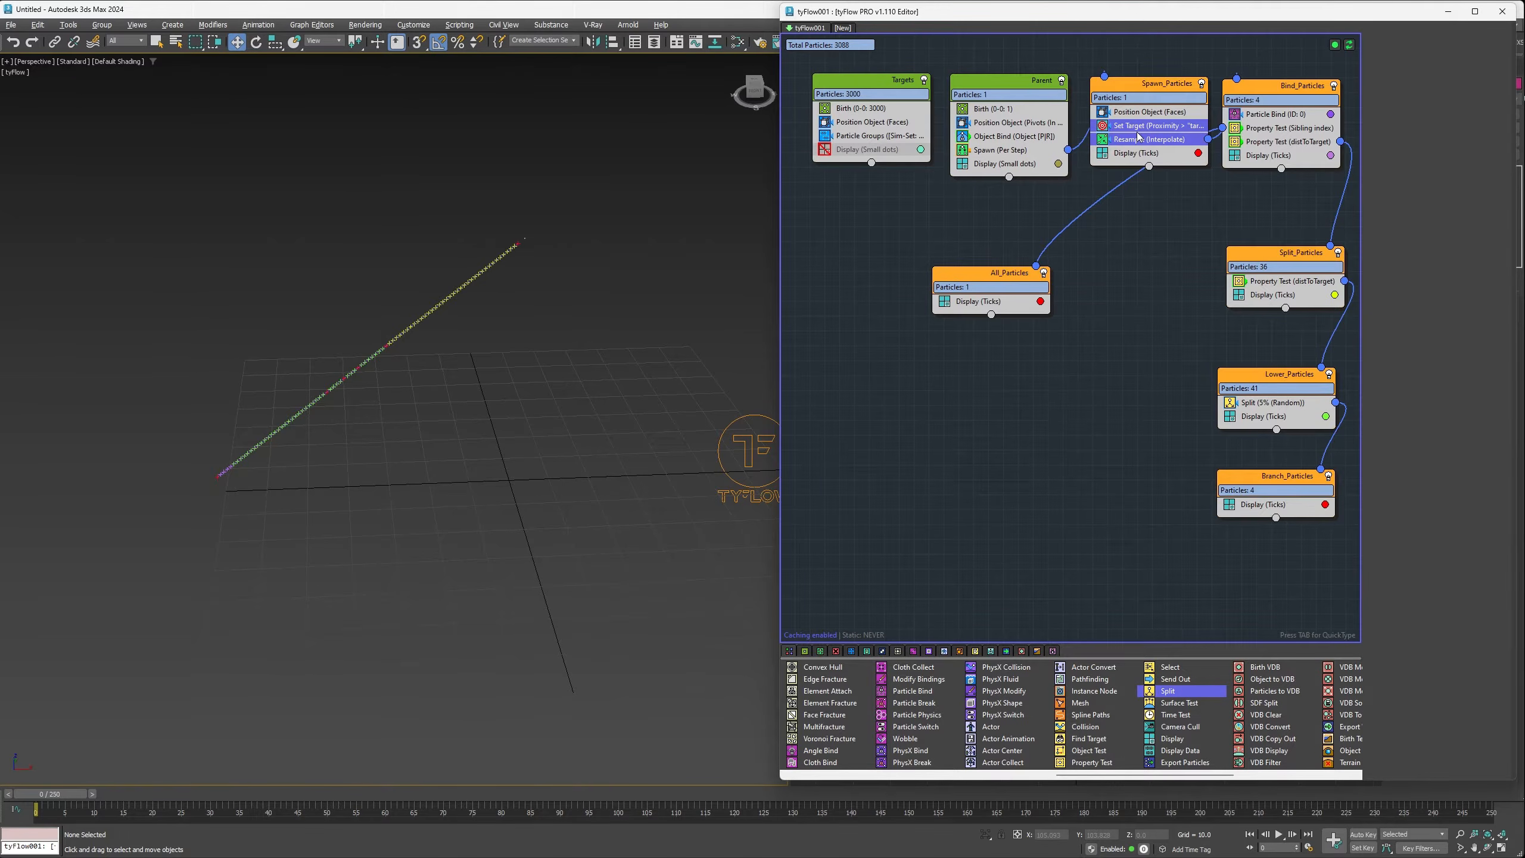
left_click_drag(1139, 137, 1277, 499)
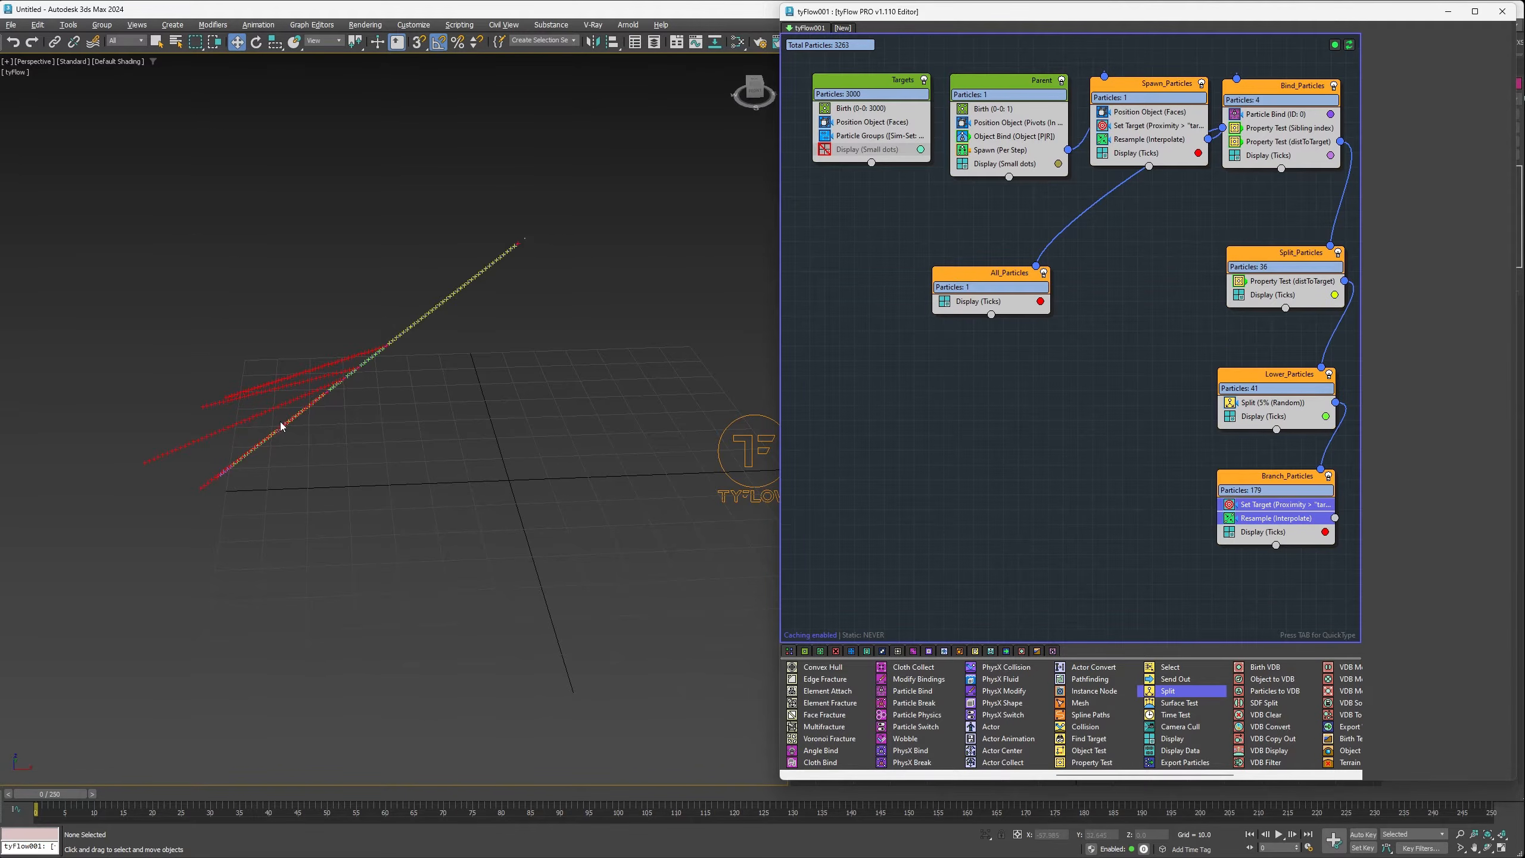
Step: Set the absolute proximity radius of the Set Target operator in Branch_Particles to 45
left_click(1269, 506)
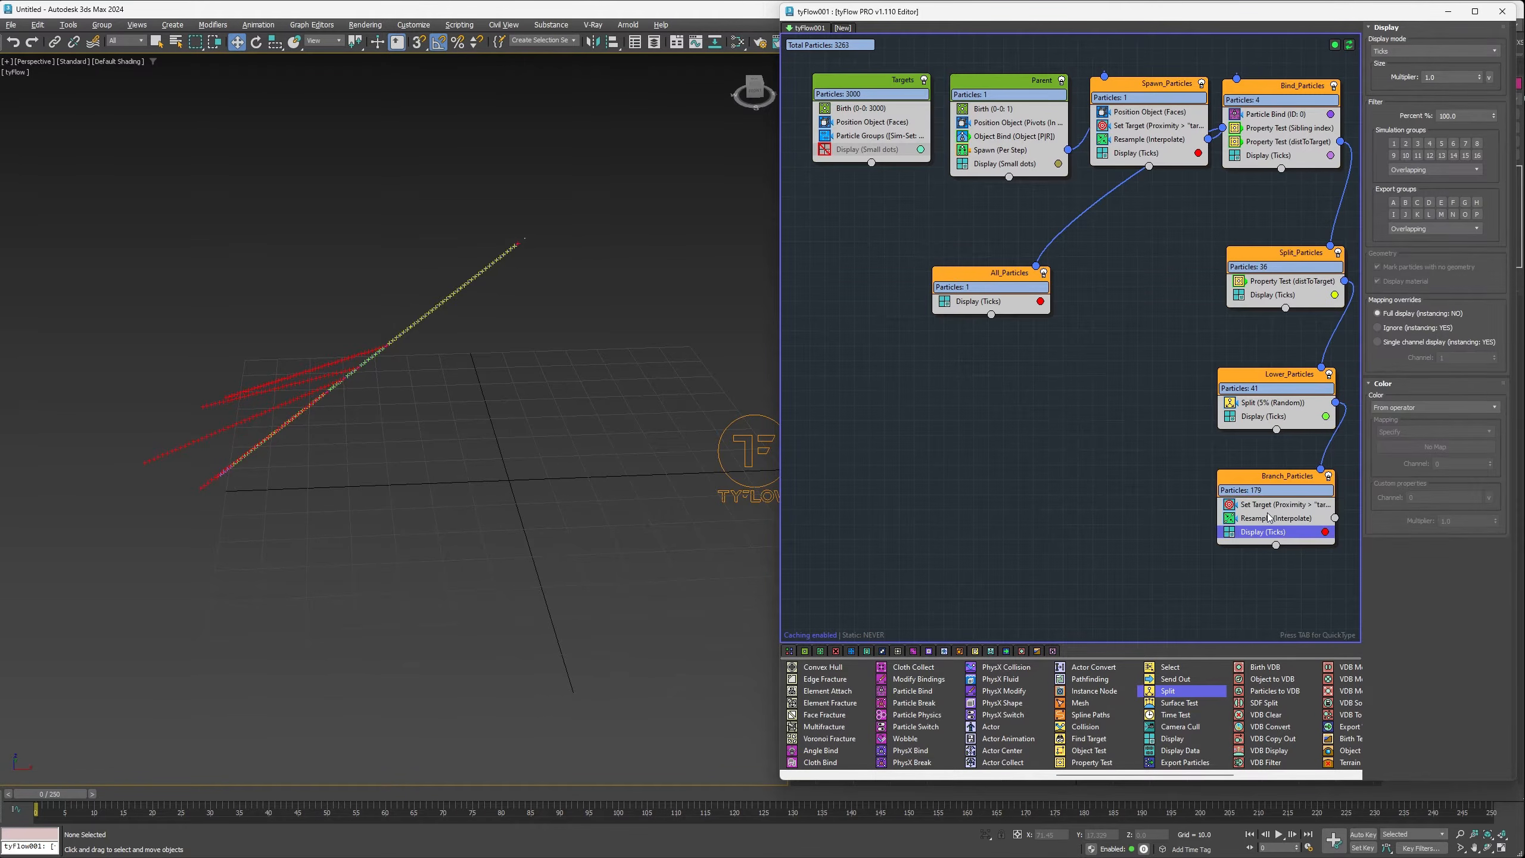
double_click(1473, 385)
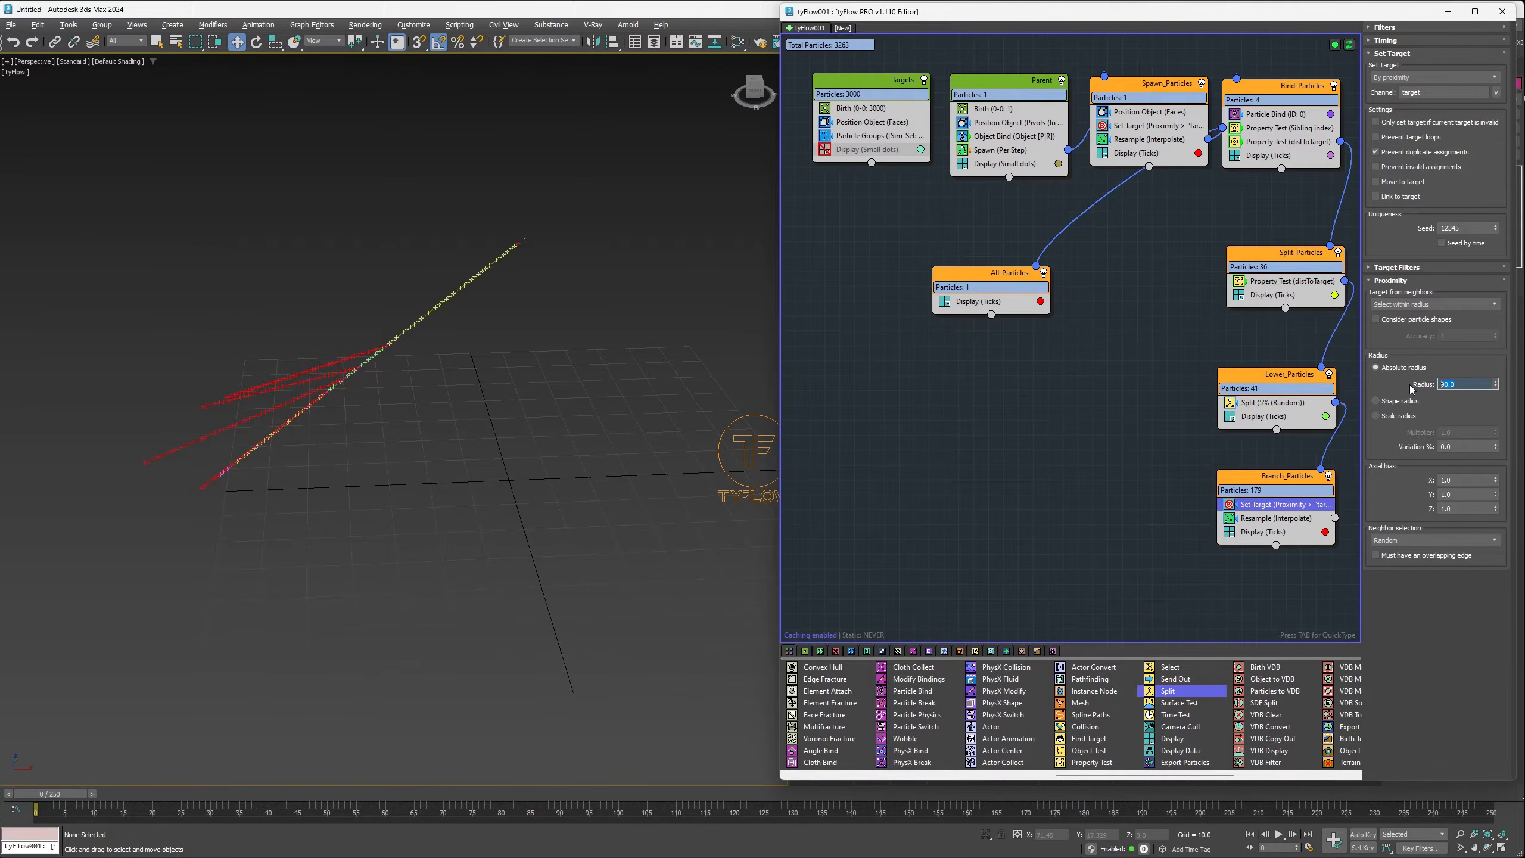
type("35")
key("Return")
type("45")
key("Return")
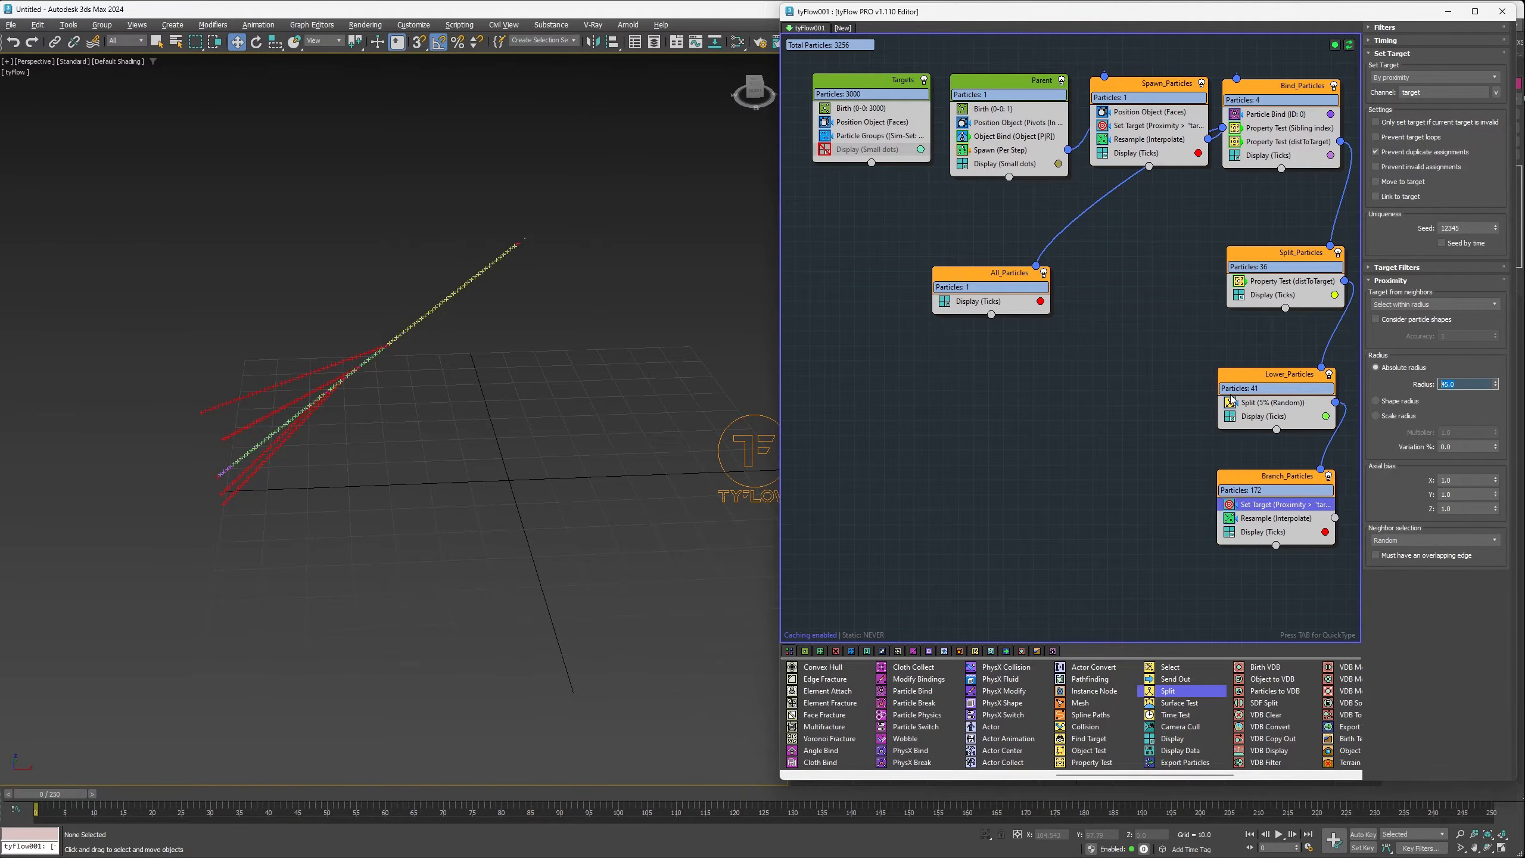
Step: Add a Split operator to Split_Particles, switch its output side, and set it to a 2% random chance
left_click_drag(1170, 690, 1264, 296)
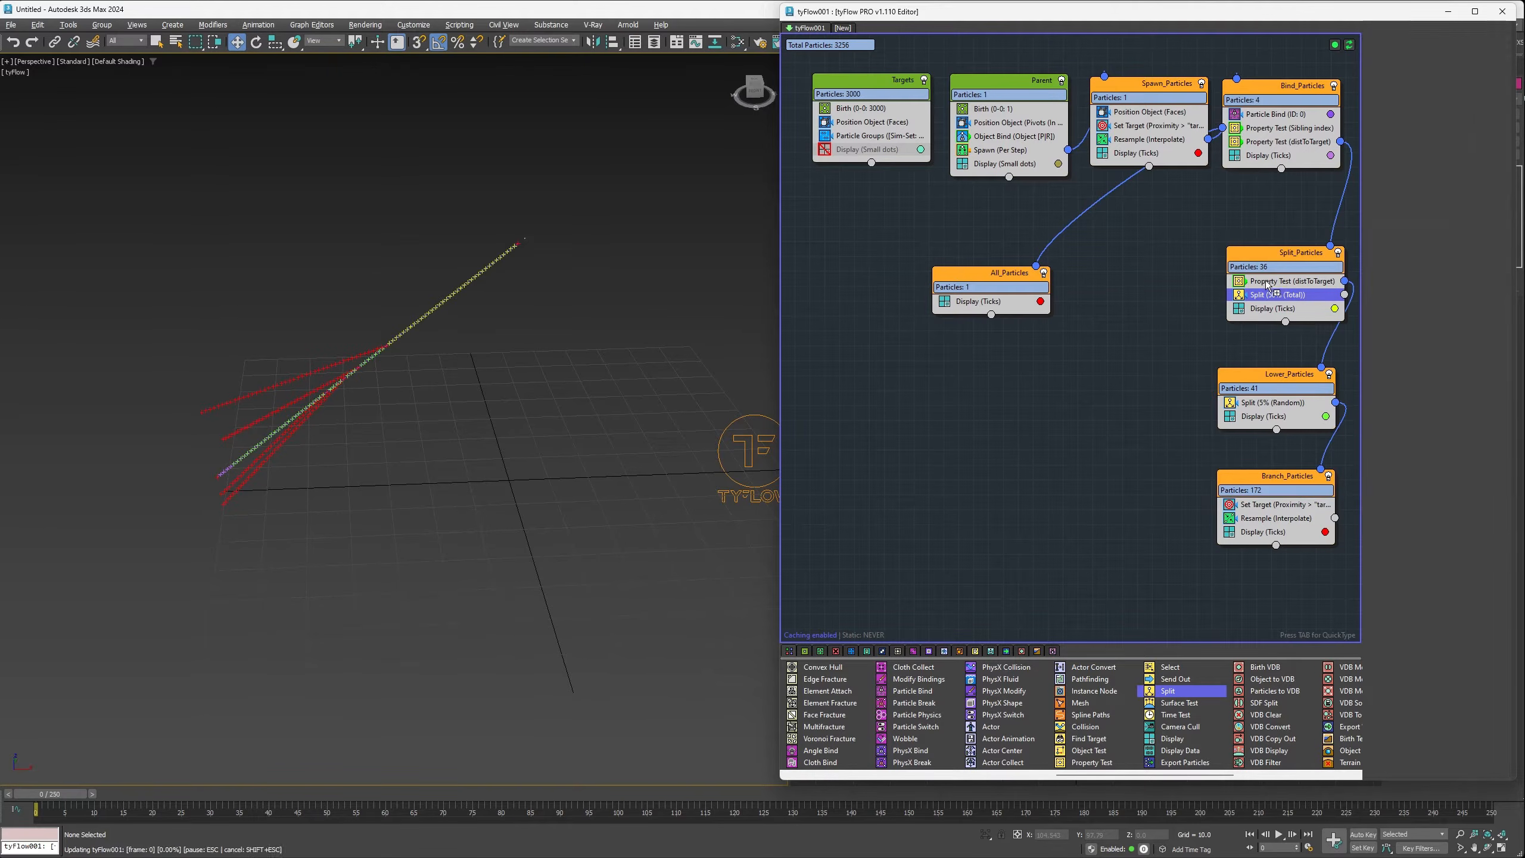
right_click(1266, 296)
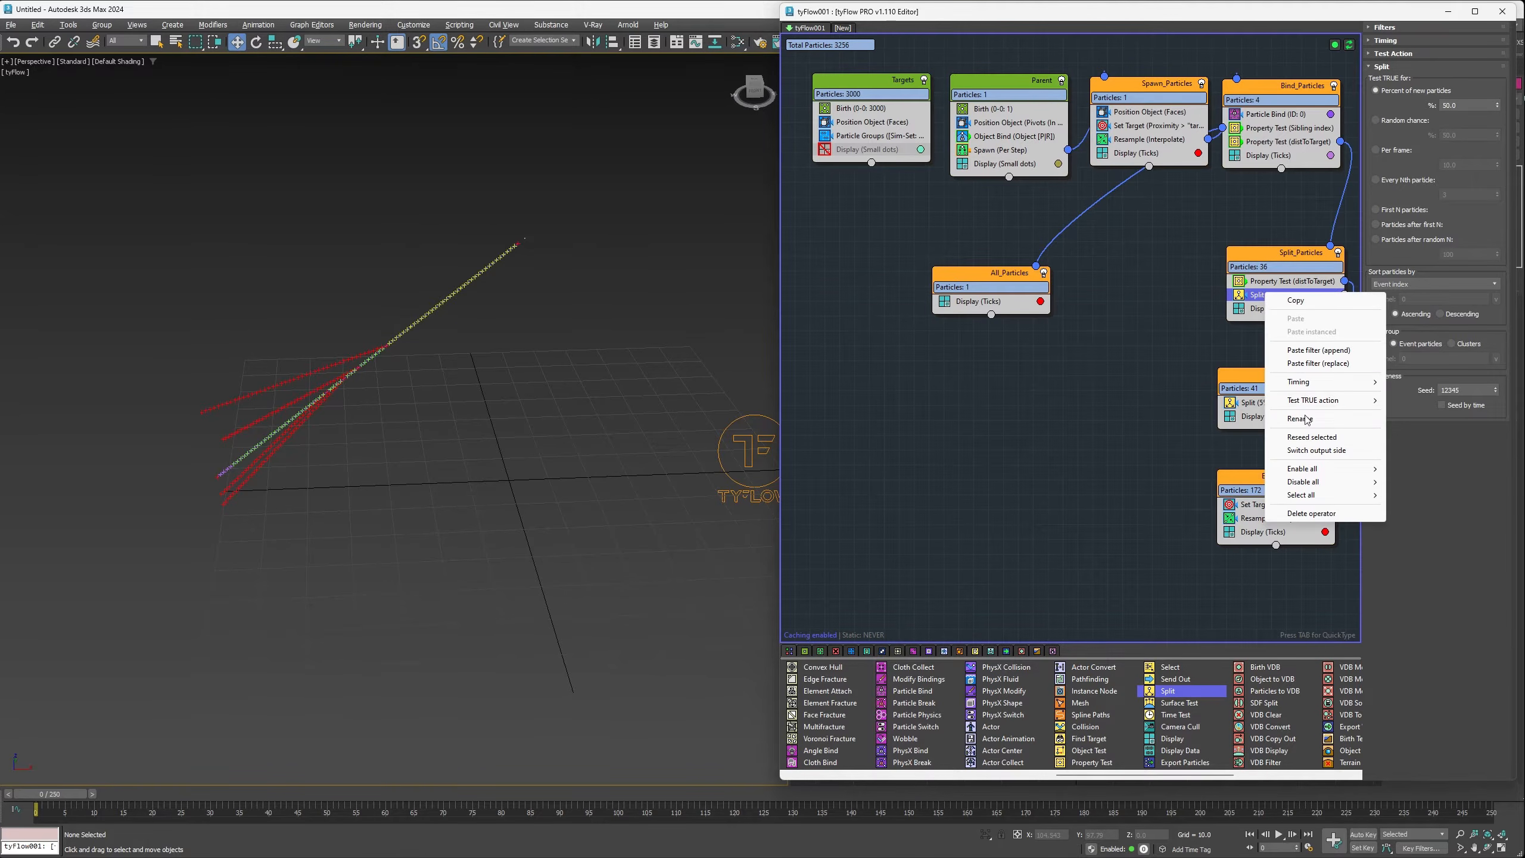
left_click(1311, 451)
left_click(1421, 122)
key("Tab")
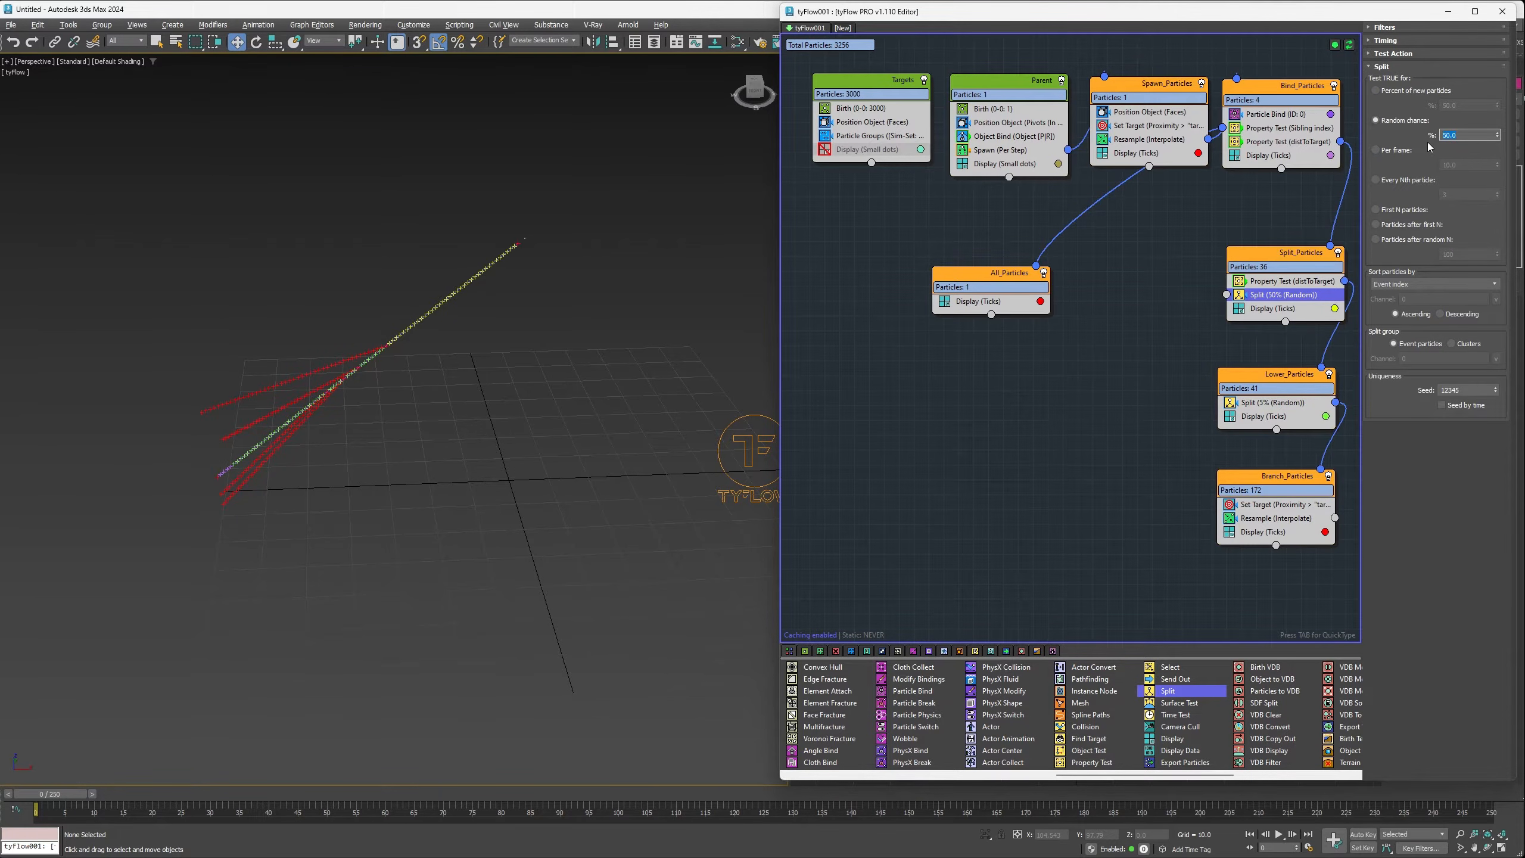
key("Return")
Step: Duplicate the Branch_Particles event and place the copy beside the original
right_click(1269, 481)
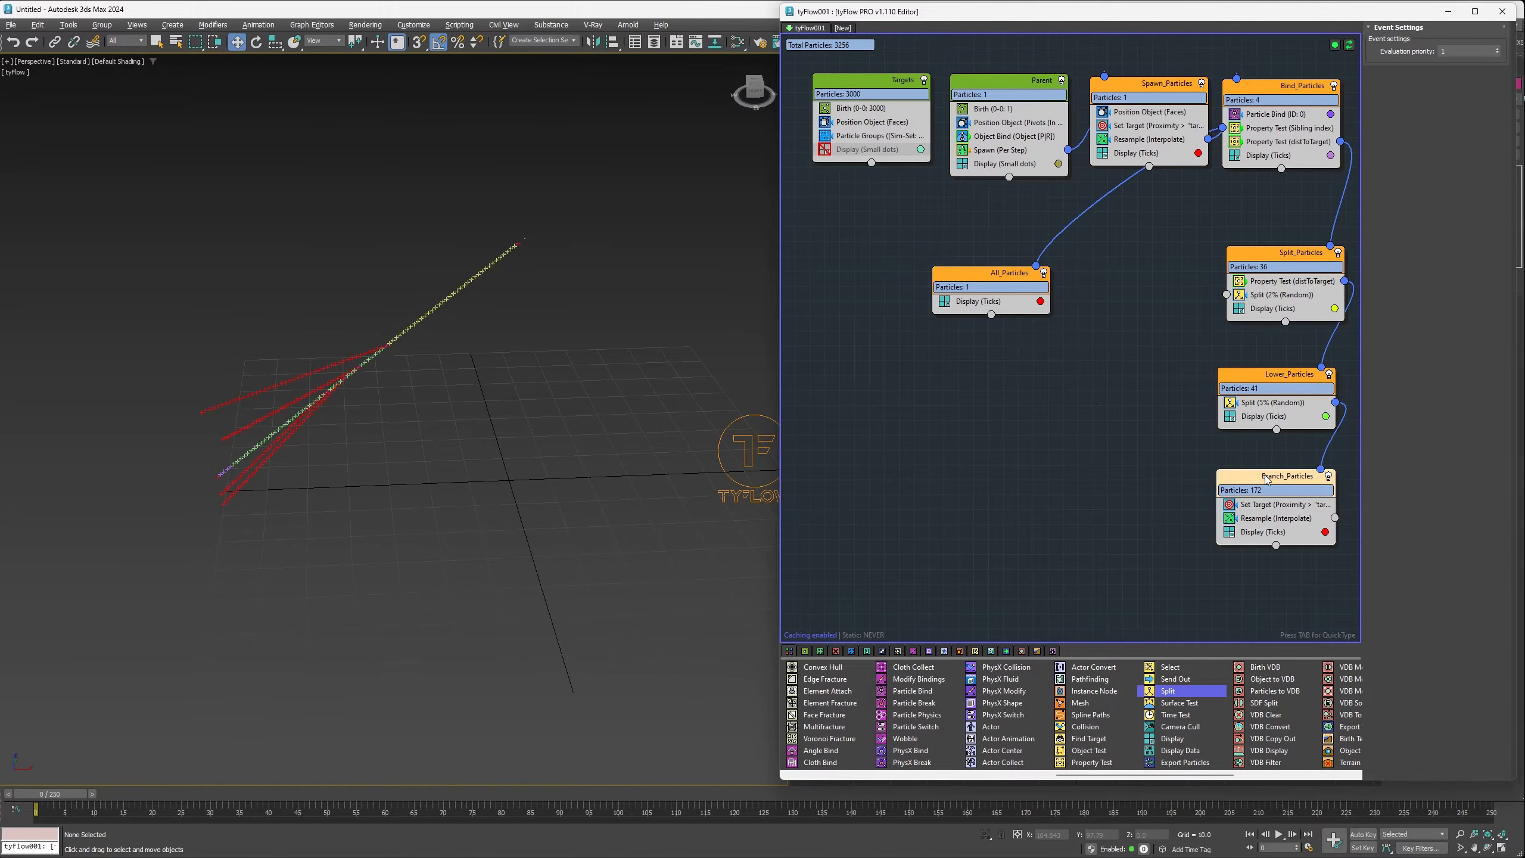
left_click(1150, 486)
right_click(1134, 486)
left_click(1156, 502)
left_click_drag(1152, 480, 1125, 481)
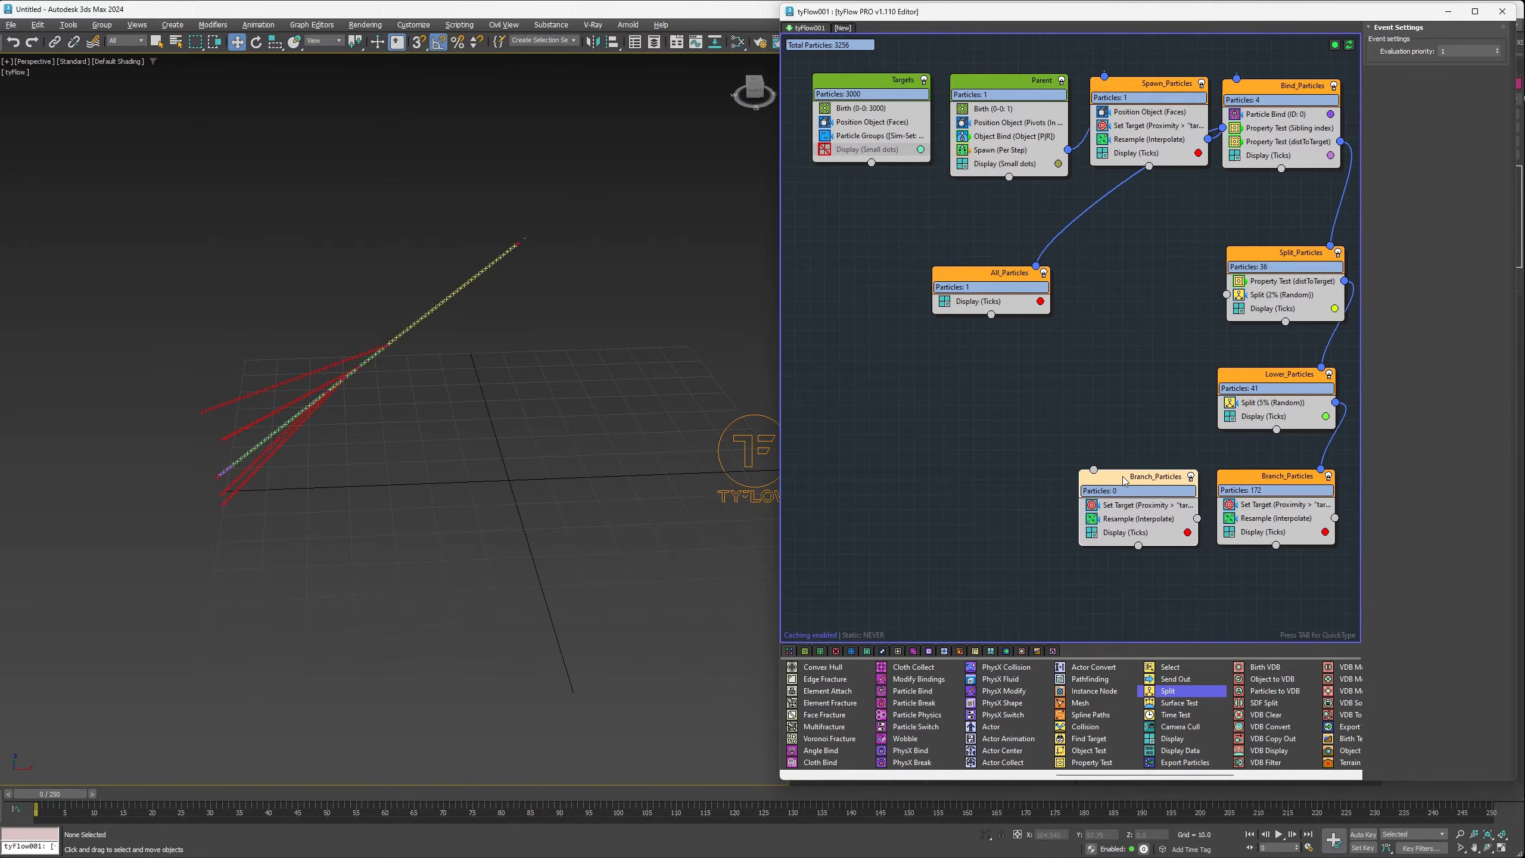
Step: Set the copied event's Set Target radius to 80 and connect the Split operator of Split_Particles to that event
left_click(1119, 507)
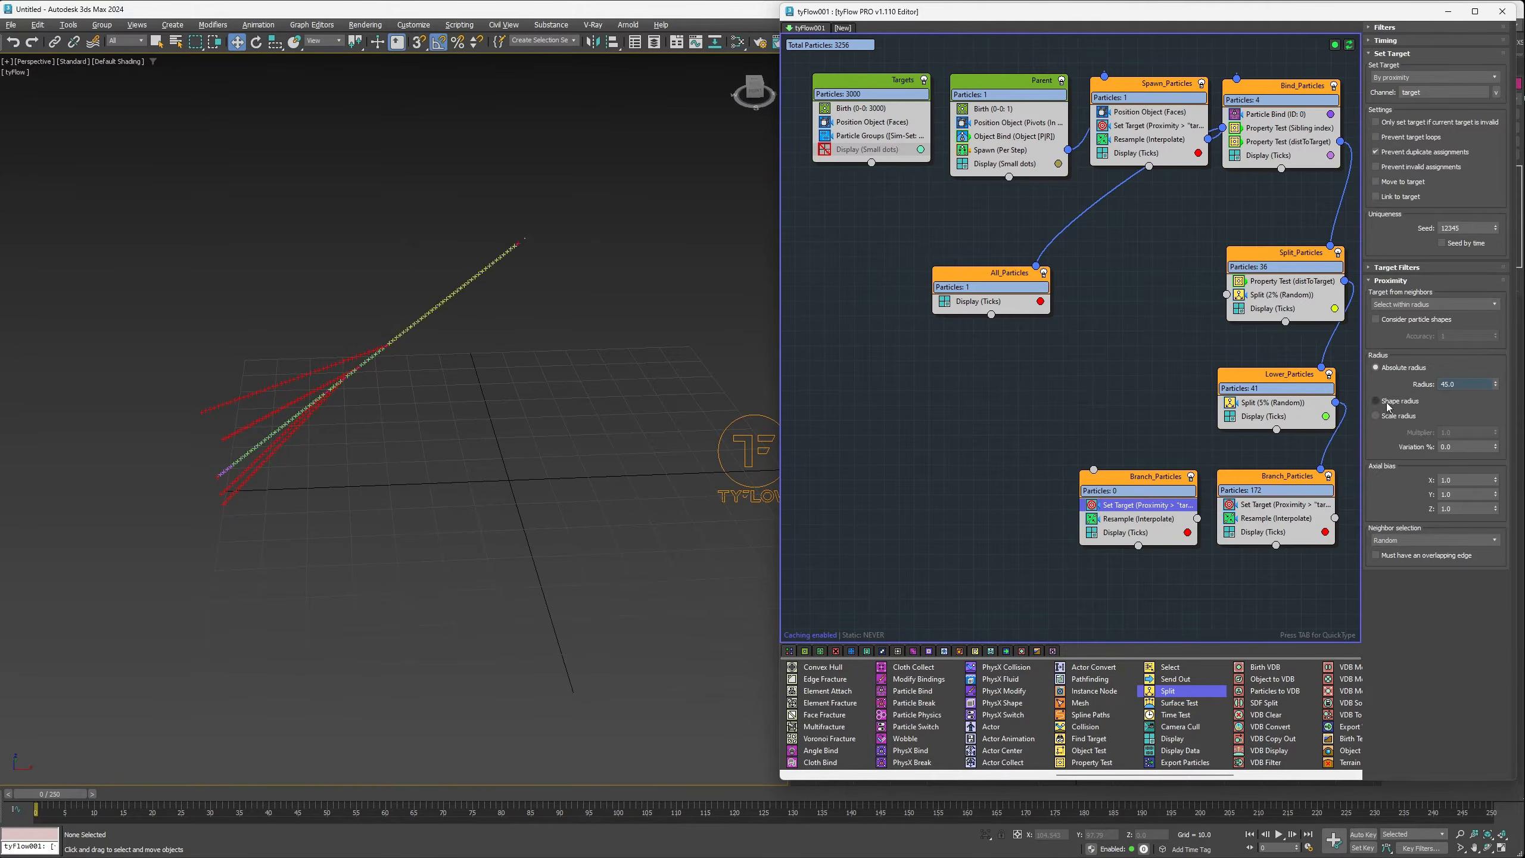
left_click_drag(1464, 383, 1431, 389)
type("80")
left_click_drag(1094, 469, 1227, 294)
Step: Scrub the timeline to about frame 11 and back to frame 0 to preview the new branches
left_click_drag(57, 801, 123, 804)
key("w")
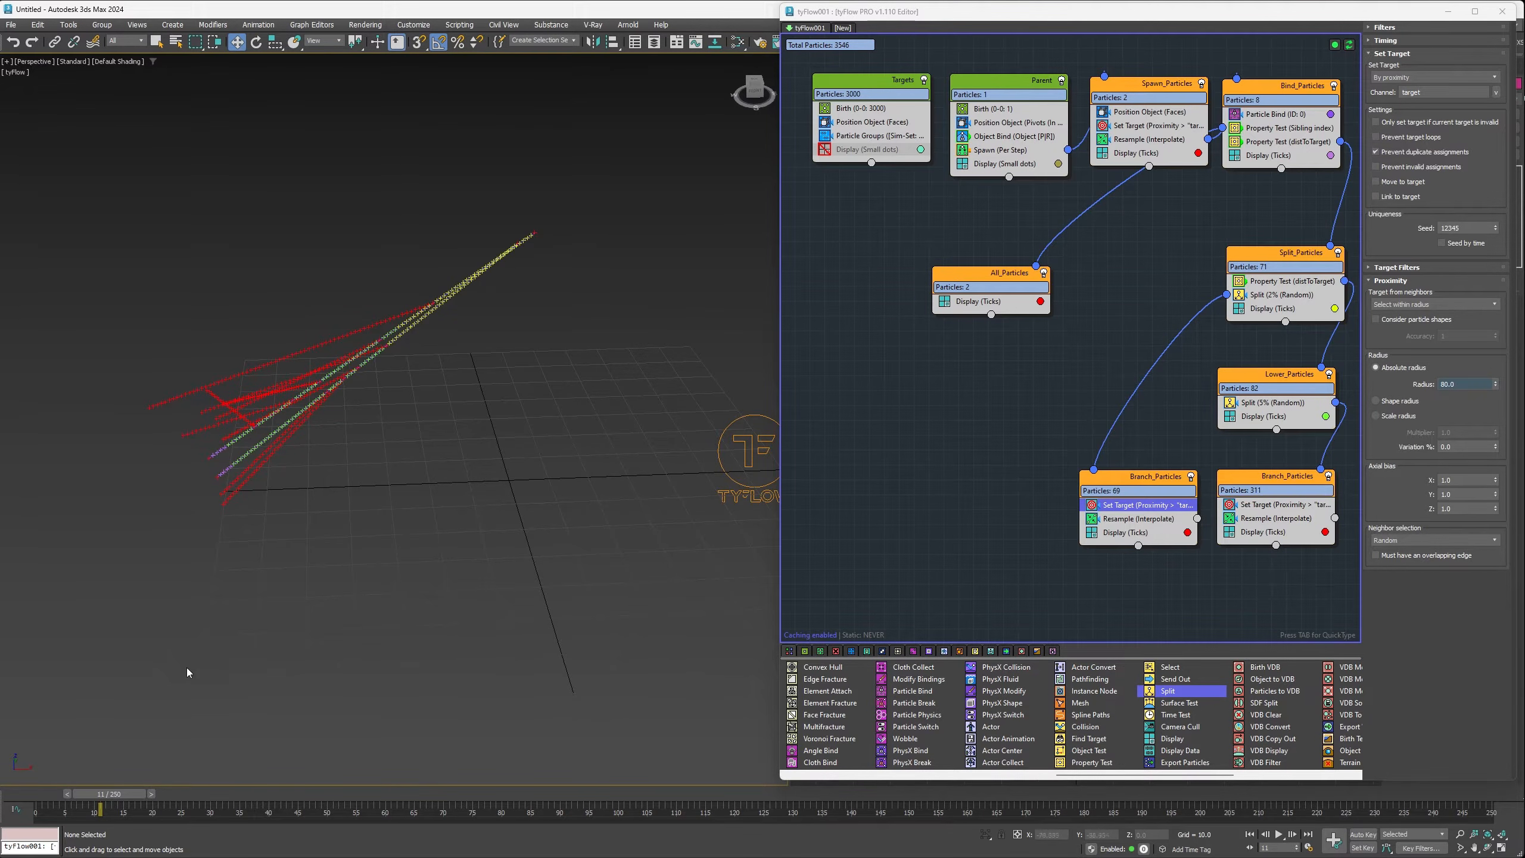
left_click_drag(109, 794, 1, 799)
key("w")
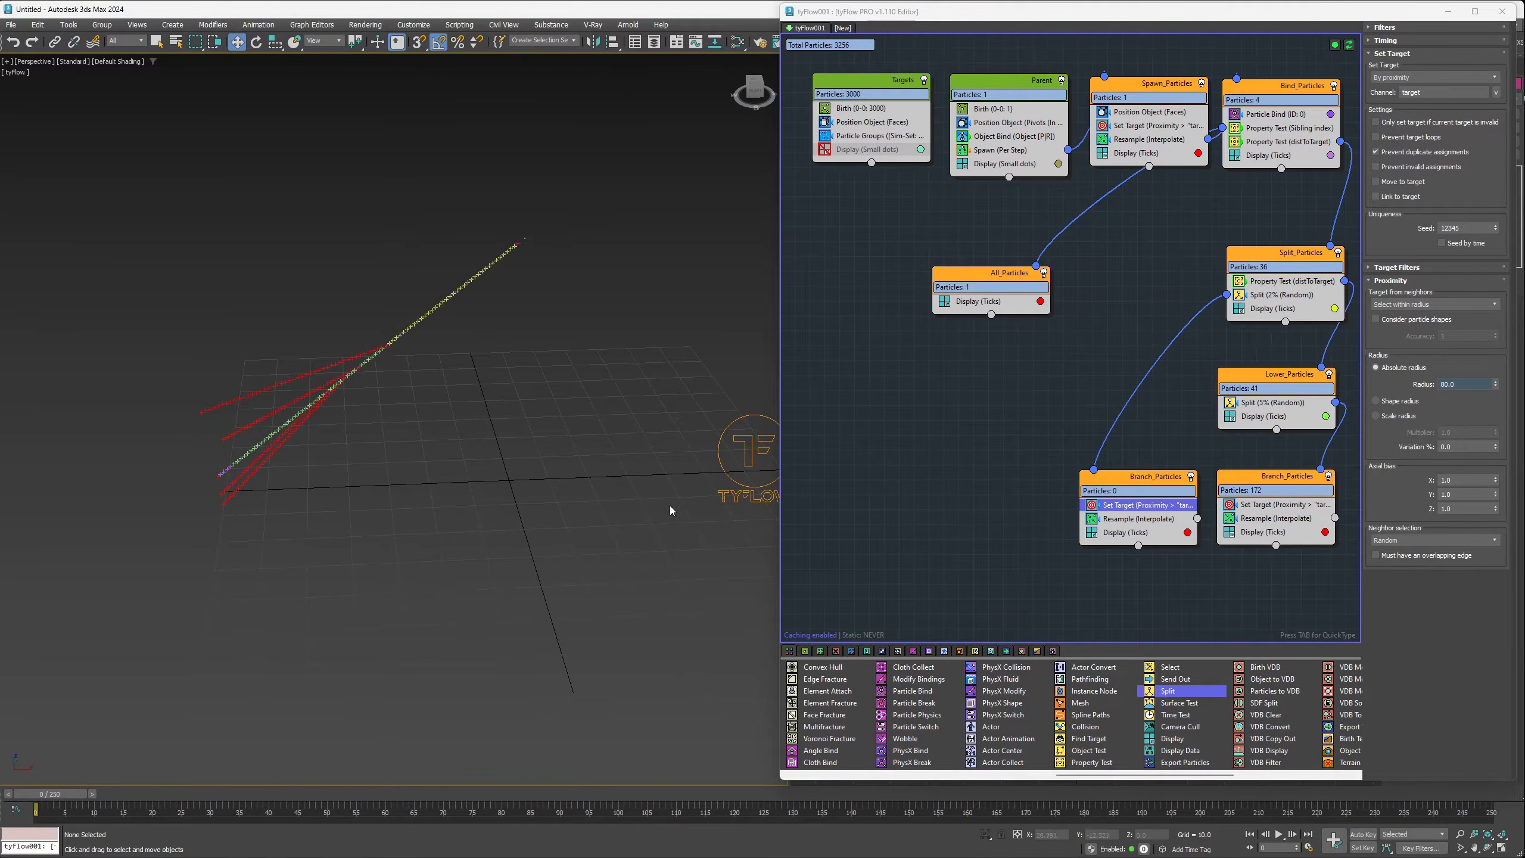
Step: Connect the Resample outputs of both Branch_Particles events to Bind_Particles and preview the first frames
left_click_drag(1198, 520, 1240, 101)
left_click_drag(1334, 518, 1237, 83)
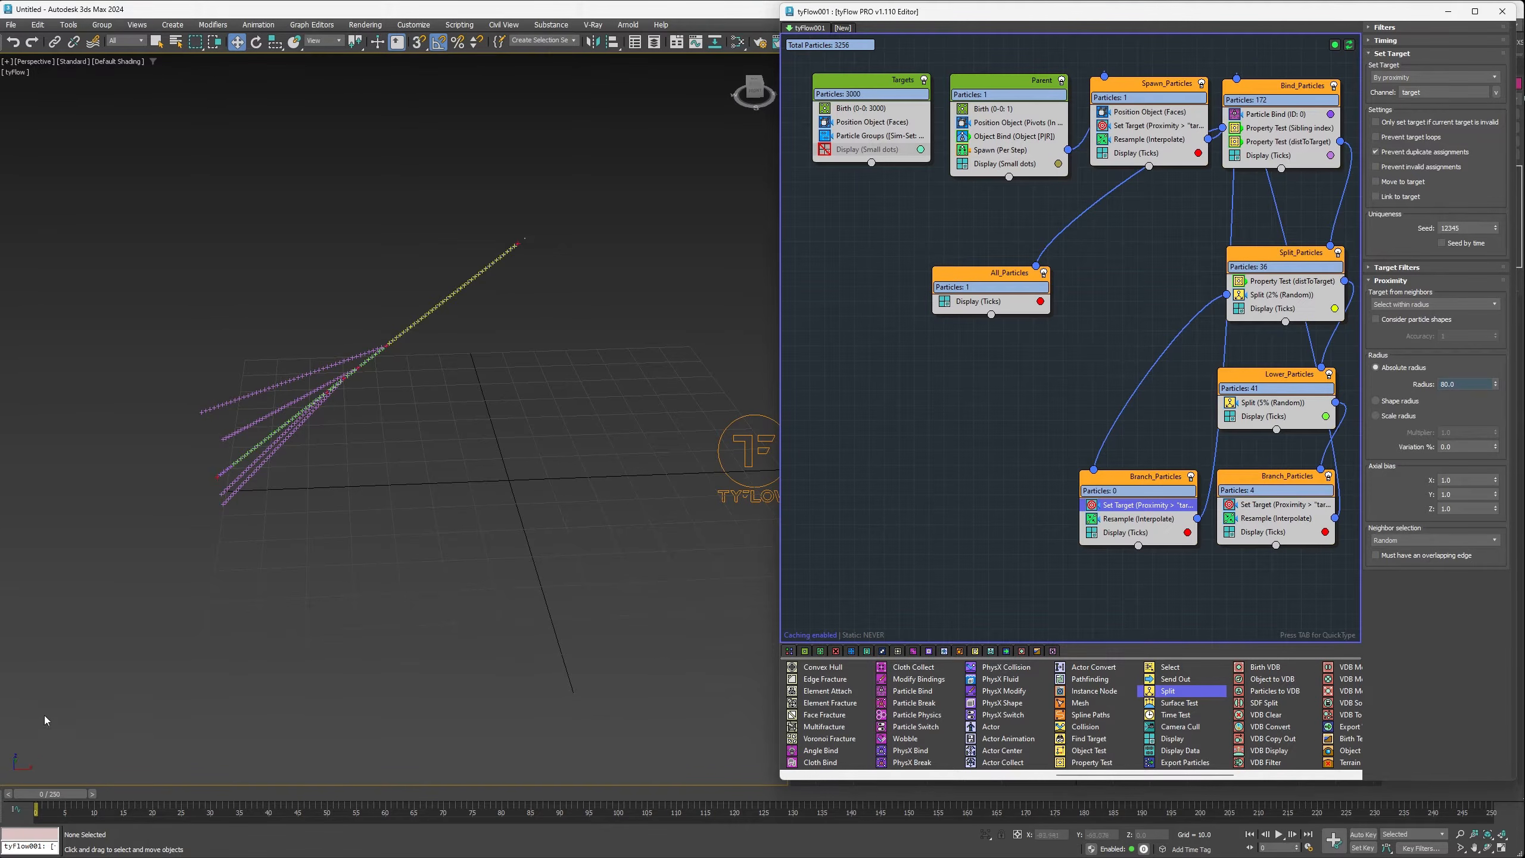
left_click(91, 794)
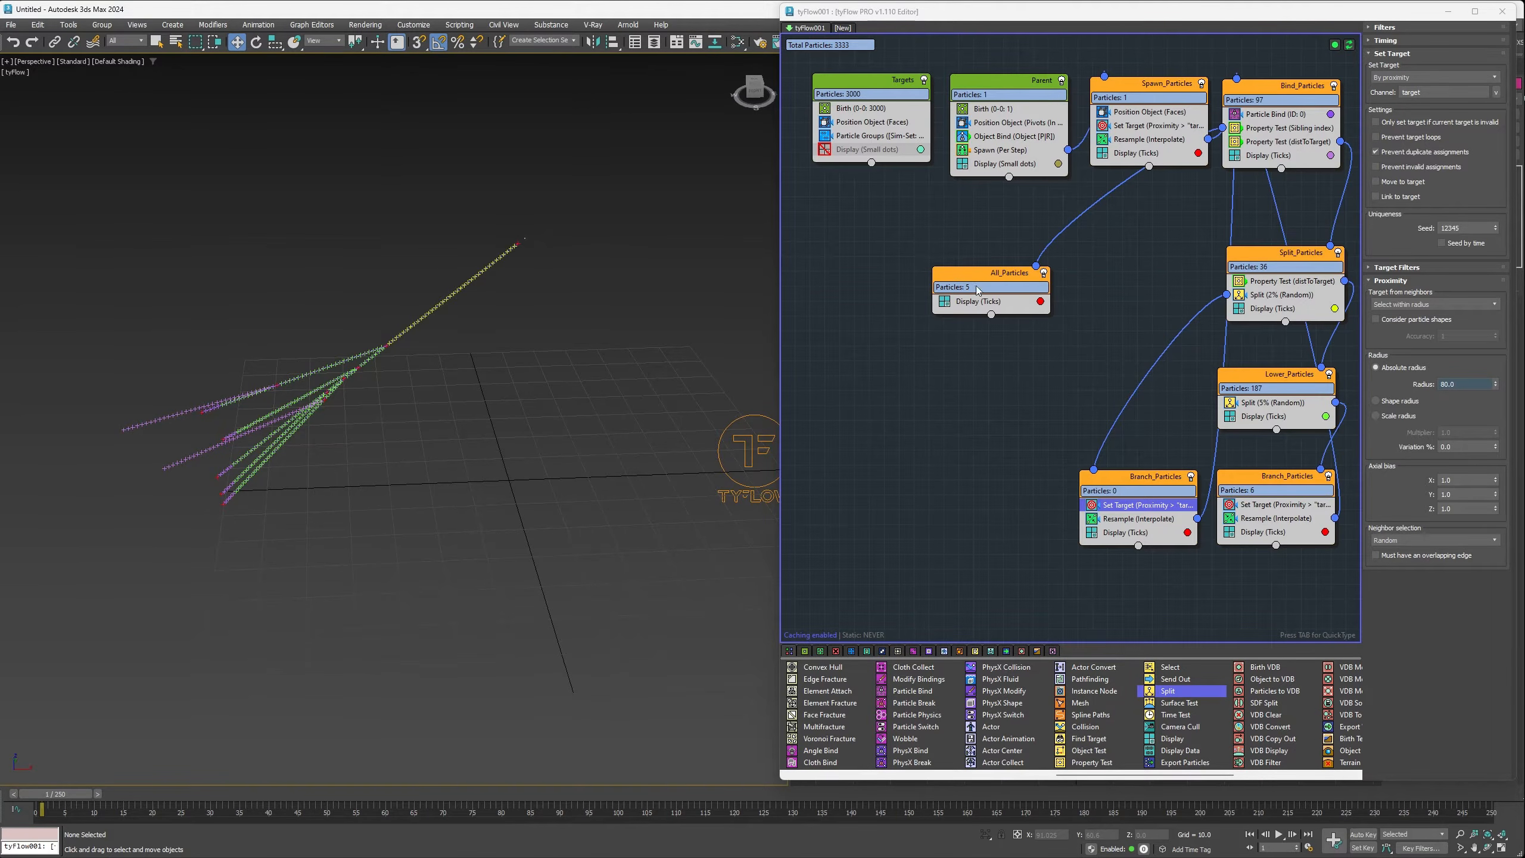
left_click(100, 799)
left_click_drag(86, 795, 75, 795)
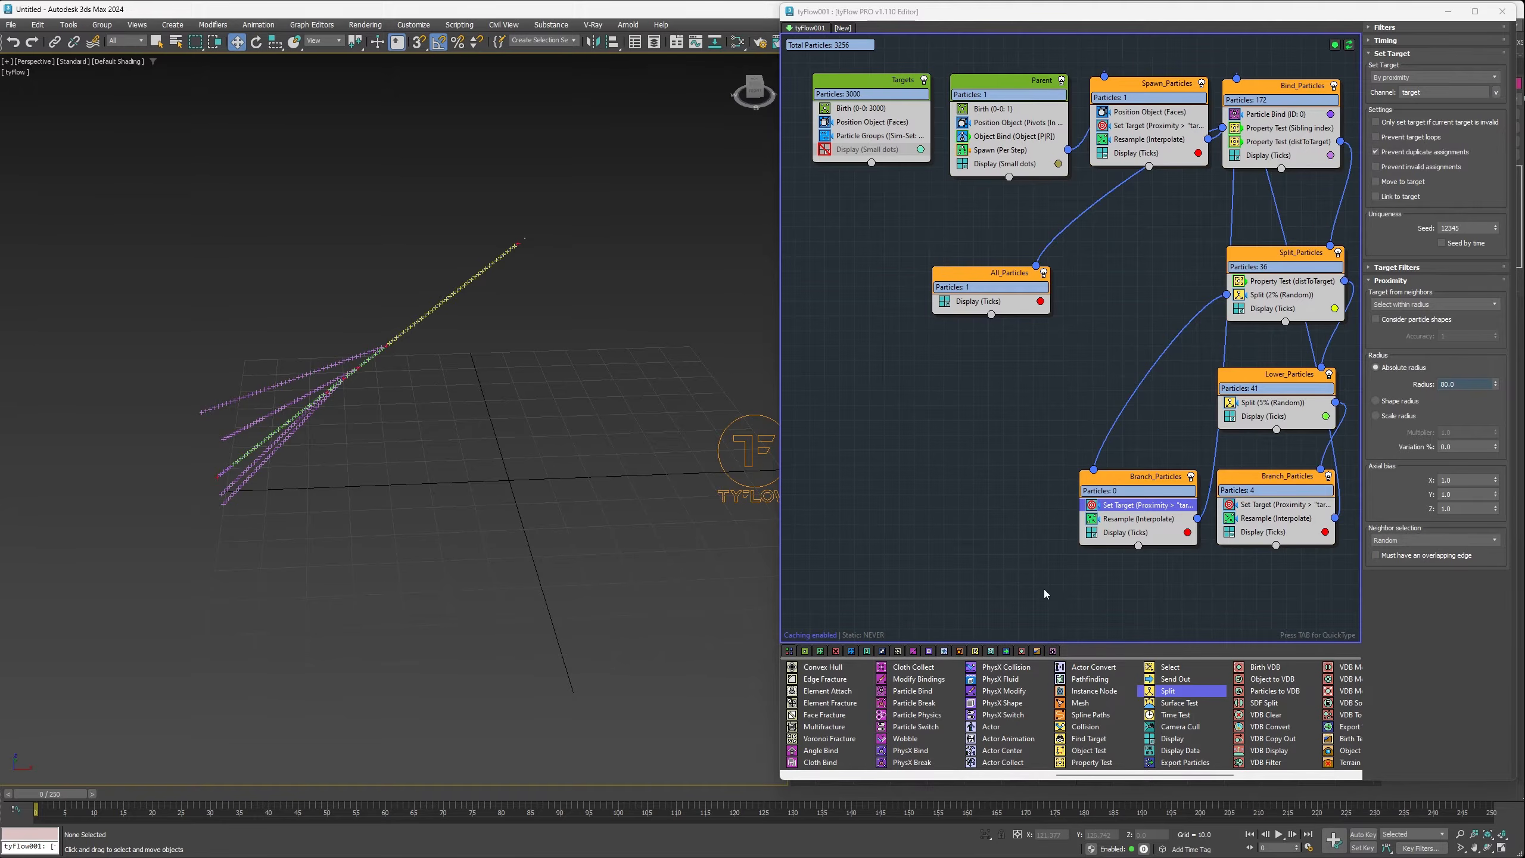
Step: Add an Object Bind operator to All_Particles, unhide Box001, and assign it as the bind object
scroll(1000, 715, "up", 3)
scroll(1000, 721, "up", 3)
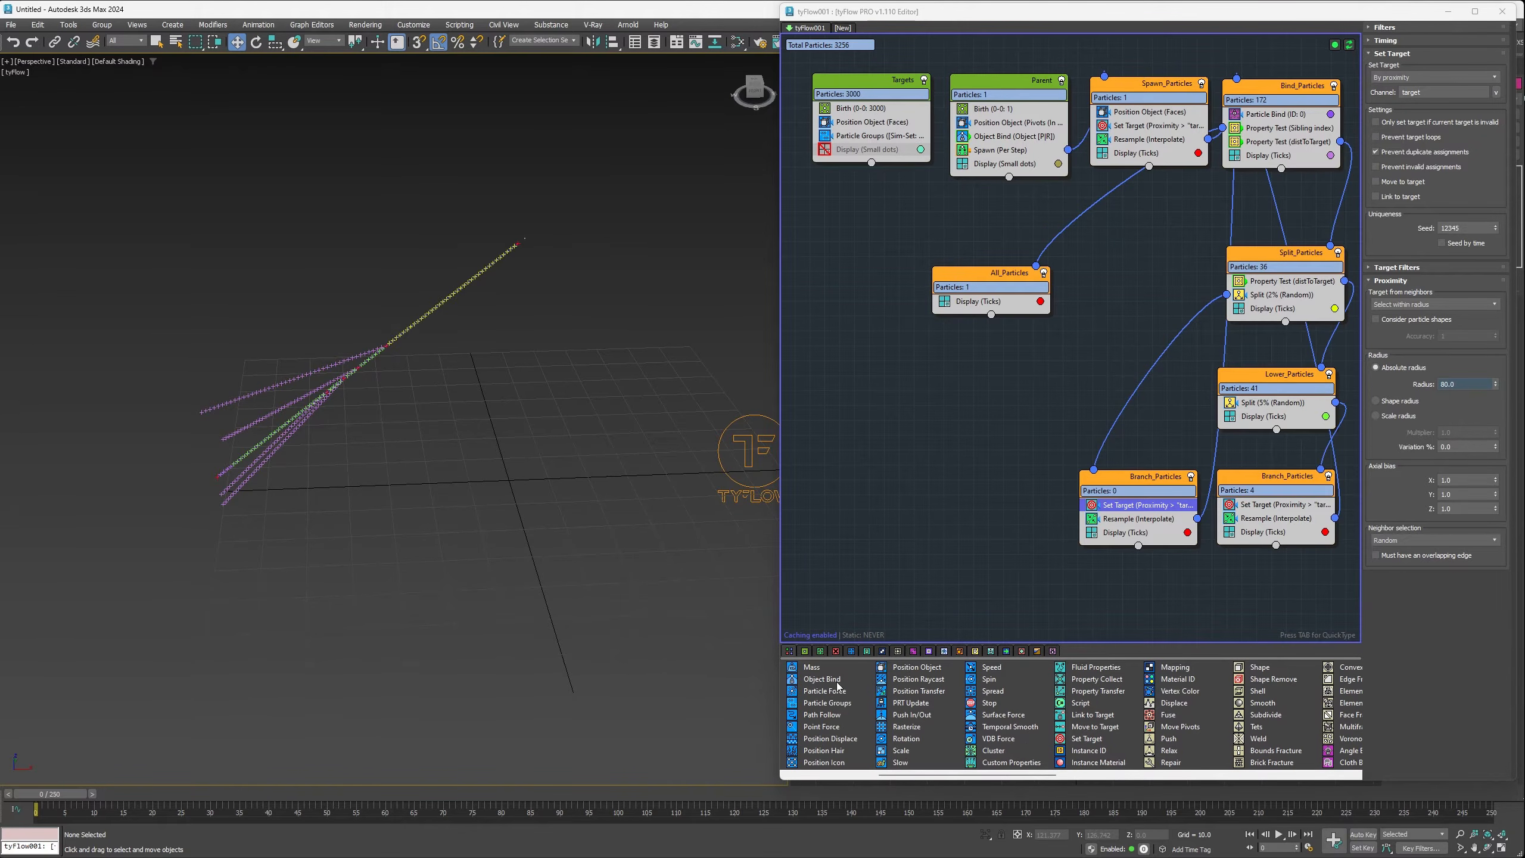
left_click_drag(823, 679, 991, 301)
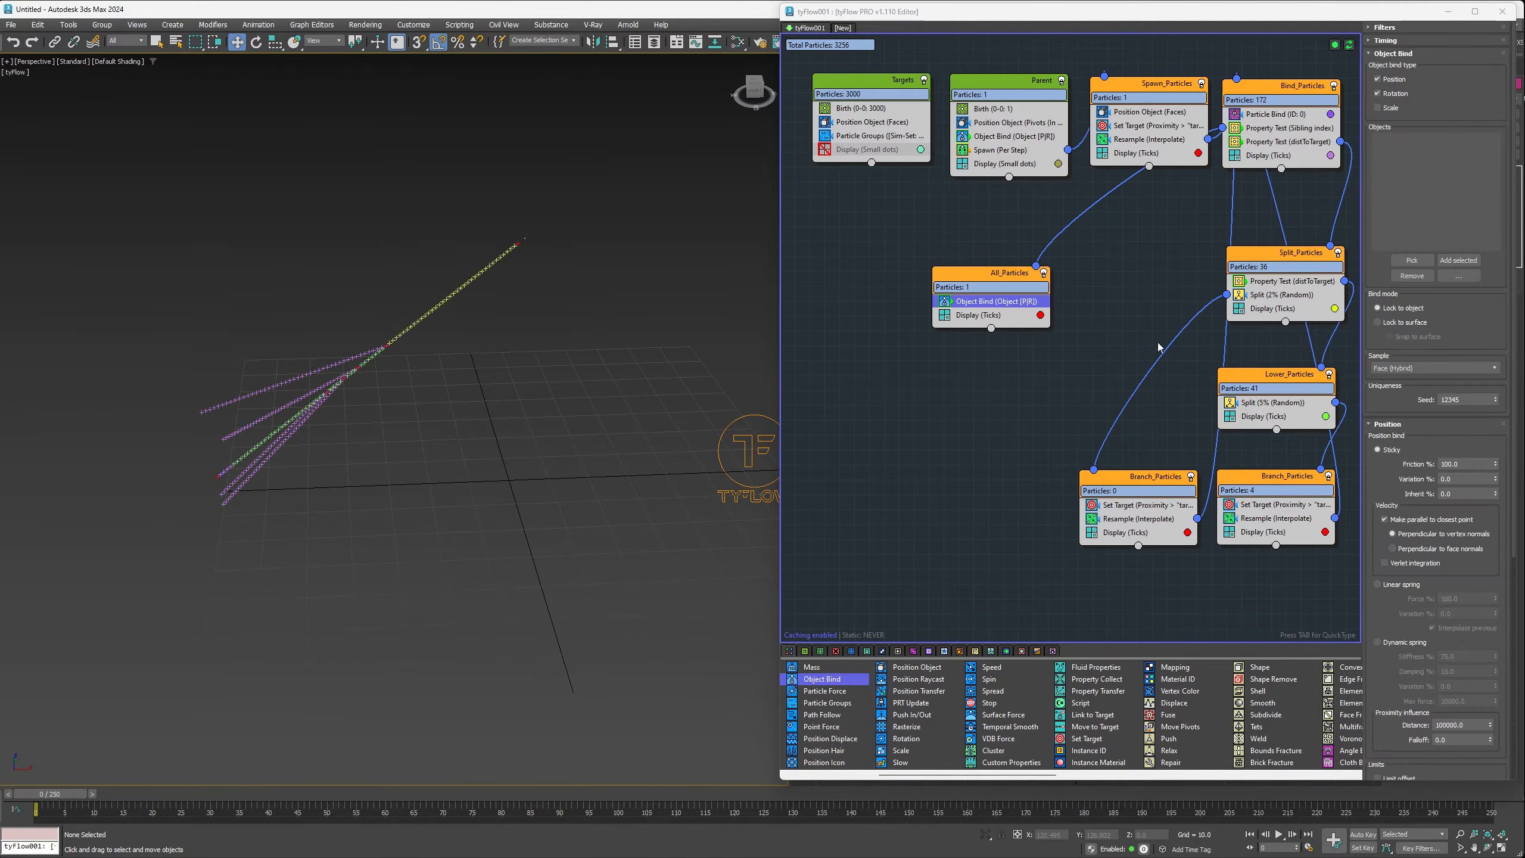
left_click_drag(1524, 447, 1375, 451)
left_click(1323, 508)
left_click(1344, 519)
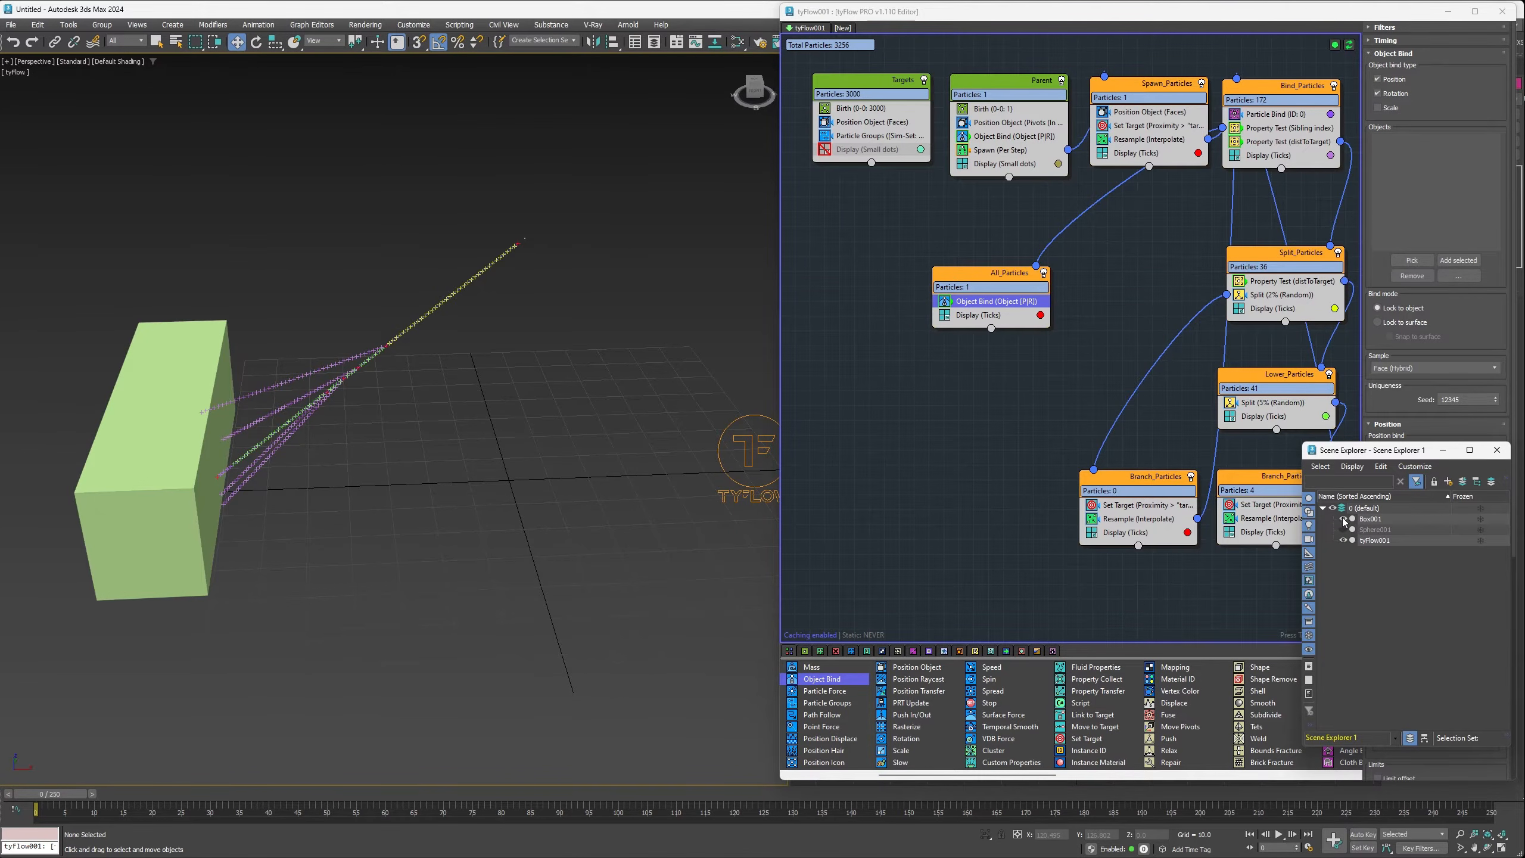
left_click(1412, 259)
left_click(201, 406)
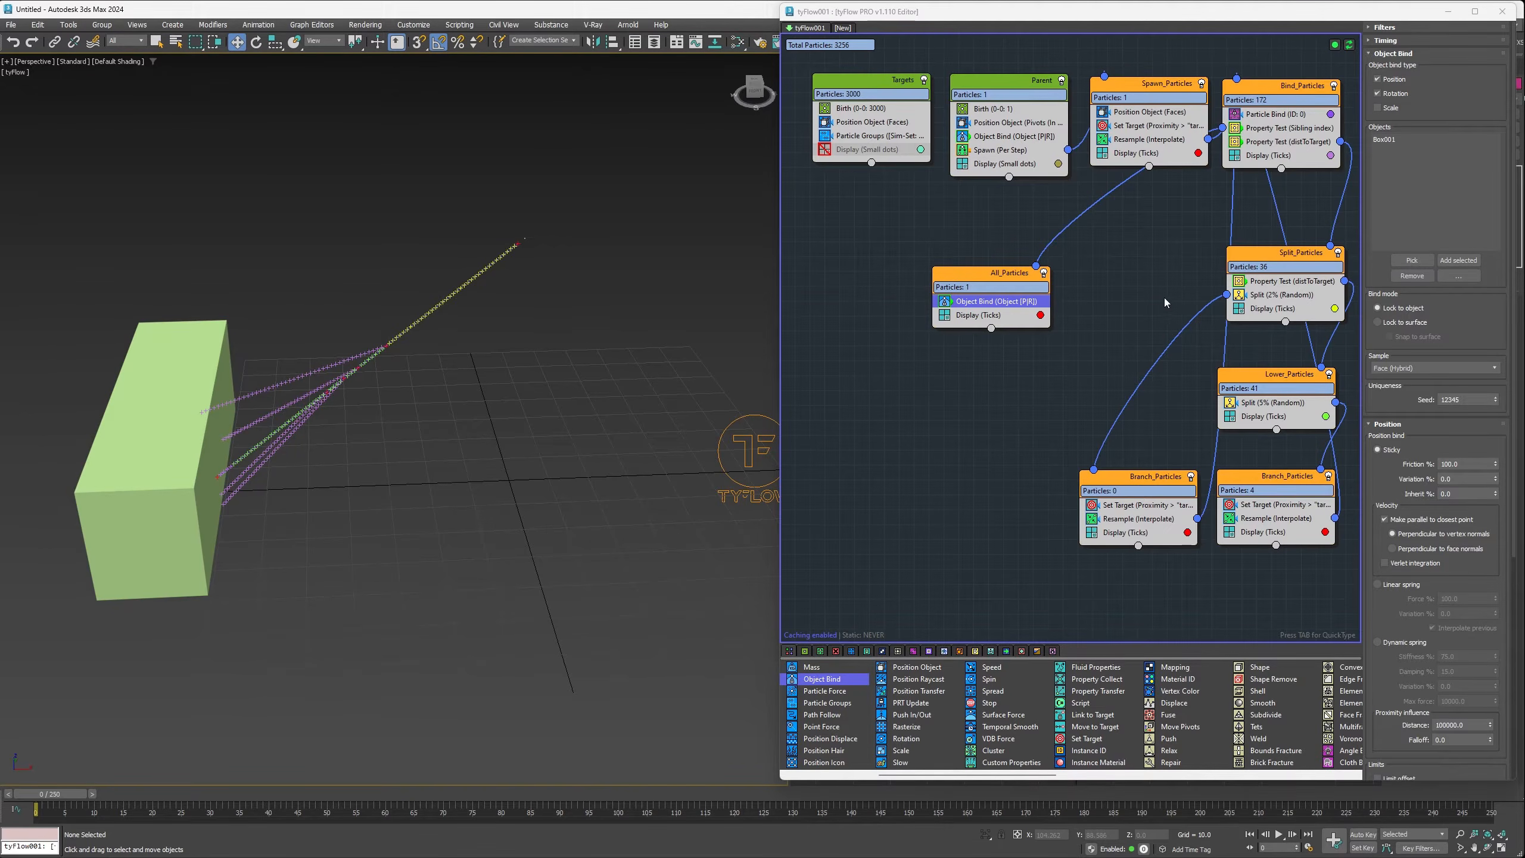
Step: Lock the Object Bind to the surface with 80% friction and 15% variation, and preview the animation to frame 14
left_click(1397, 321)
left_click(1466, 464)
type("80")
key("Tab")
type("15")
key("Return")
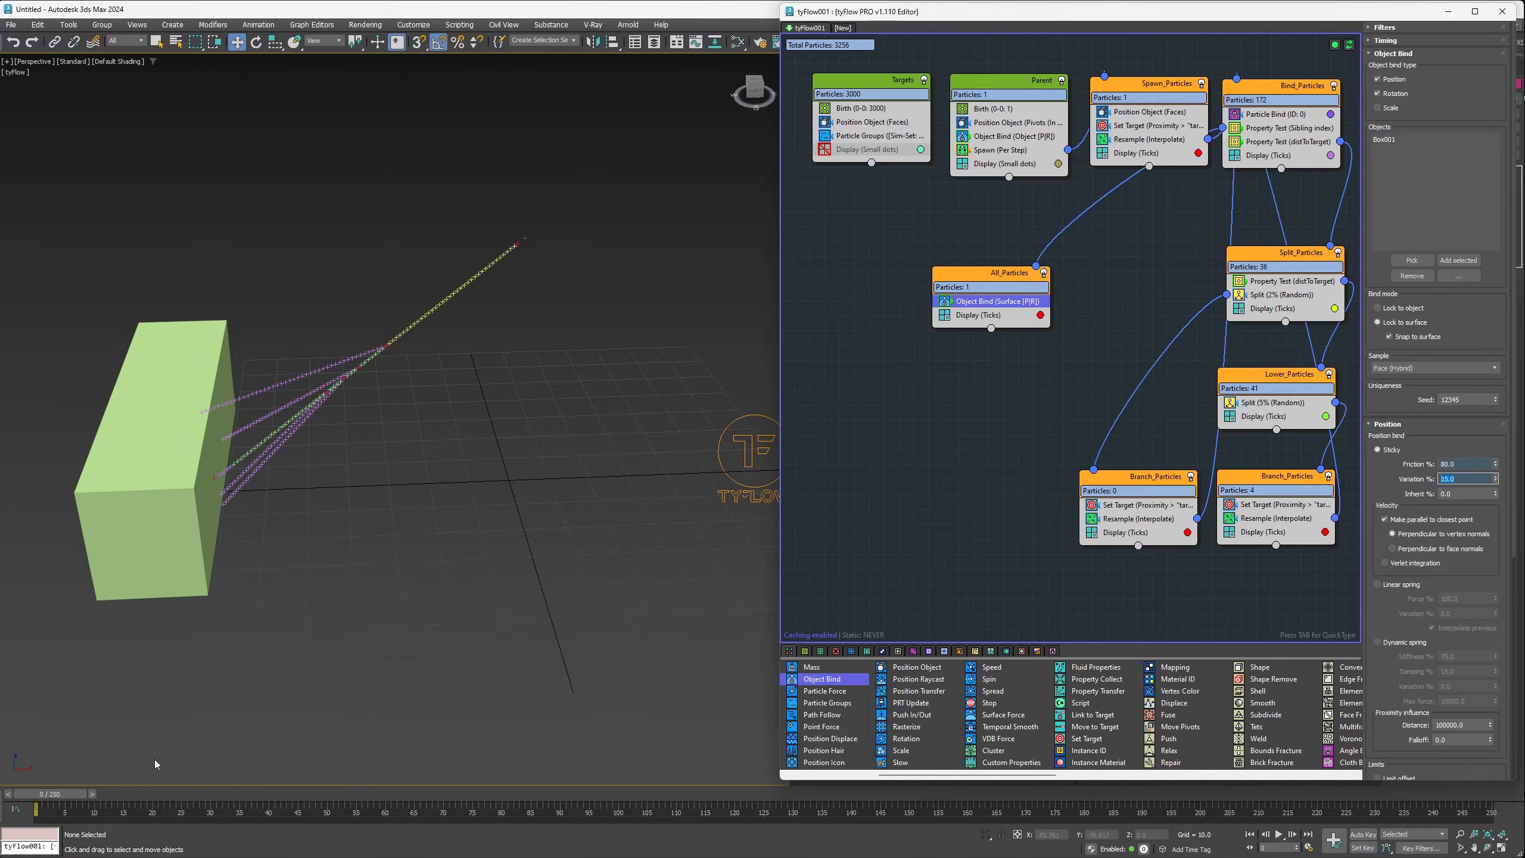
left_click_drag(48, 794, 118, 795)
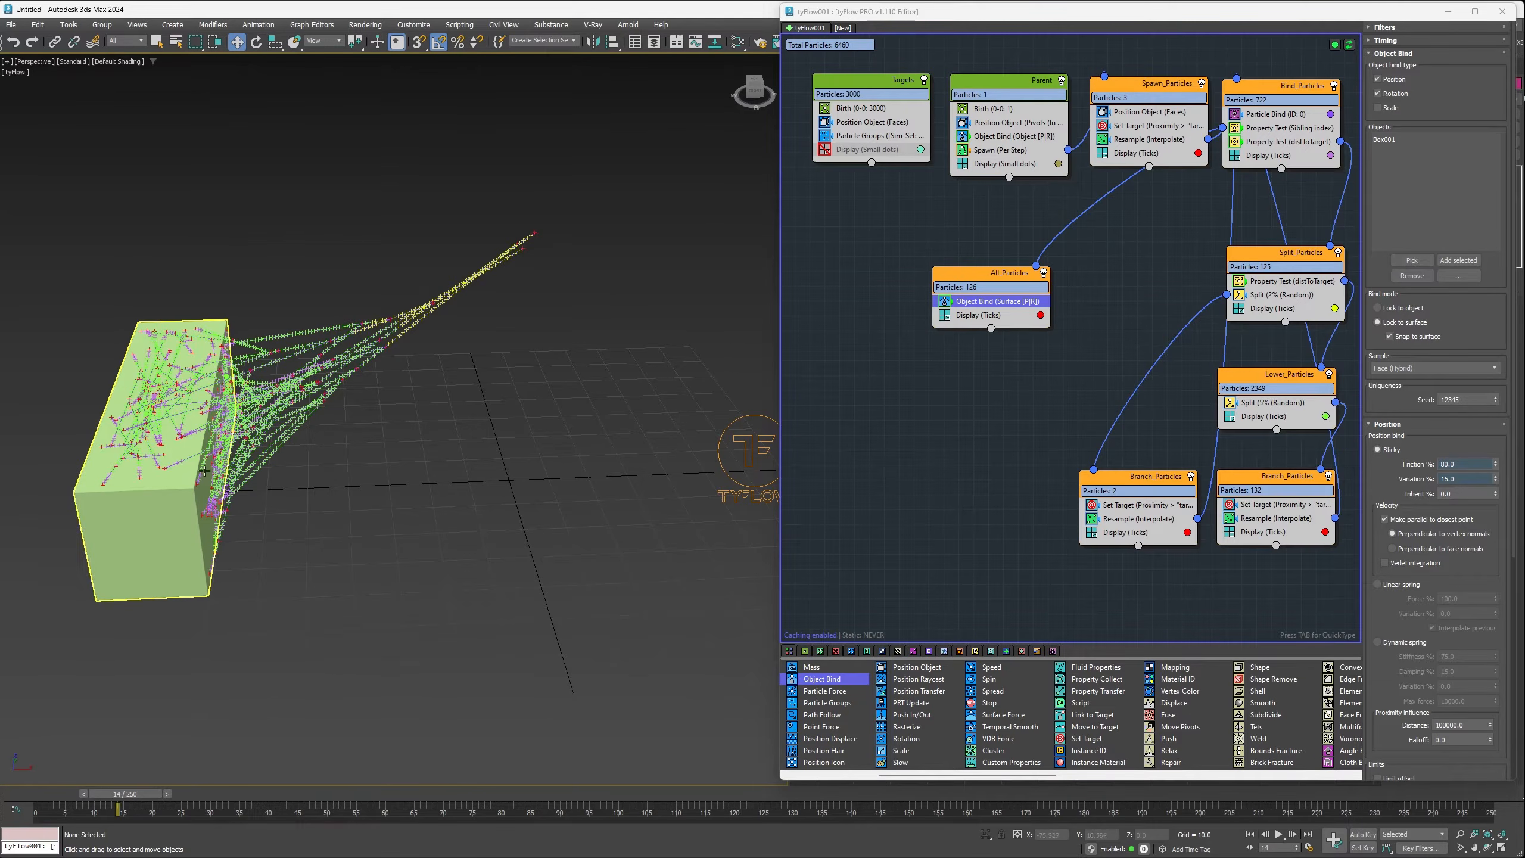
left_click_drag(126, 796, 50, 787)
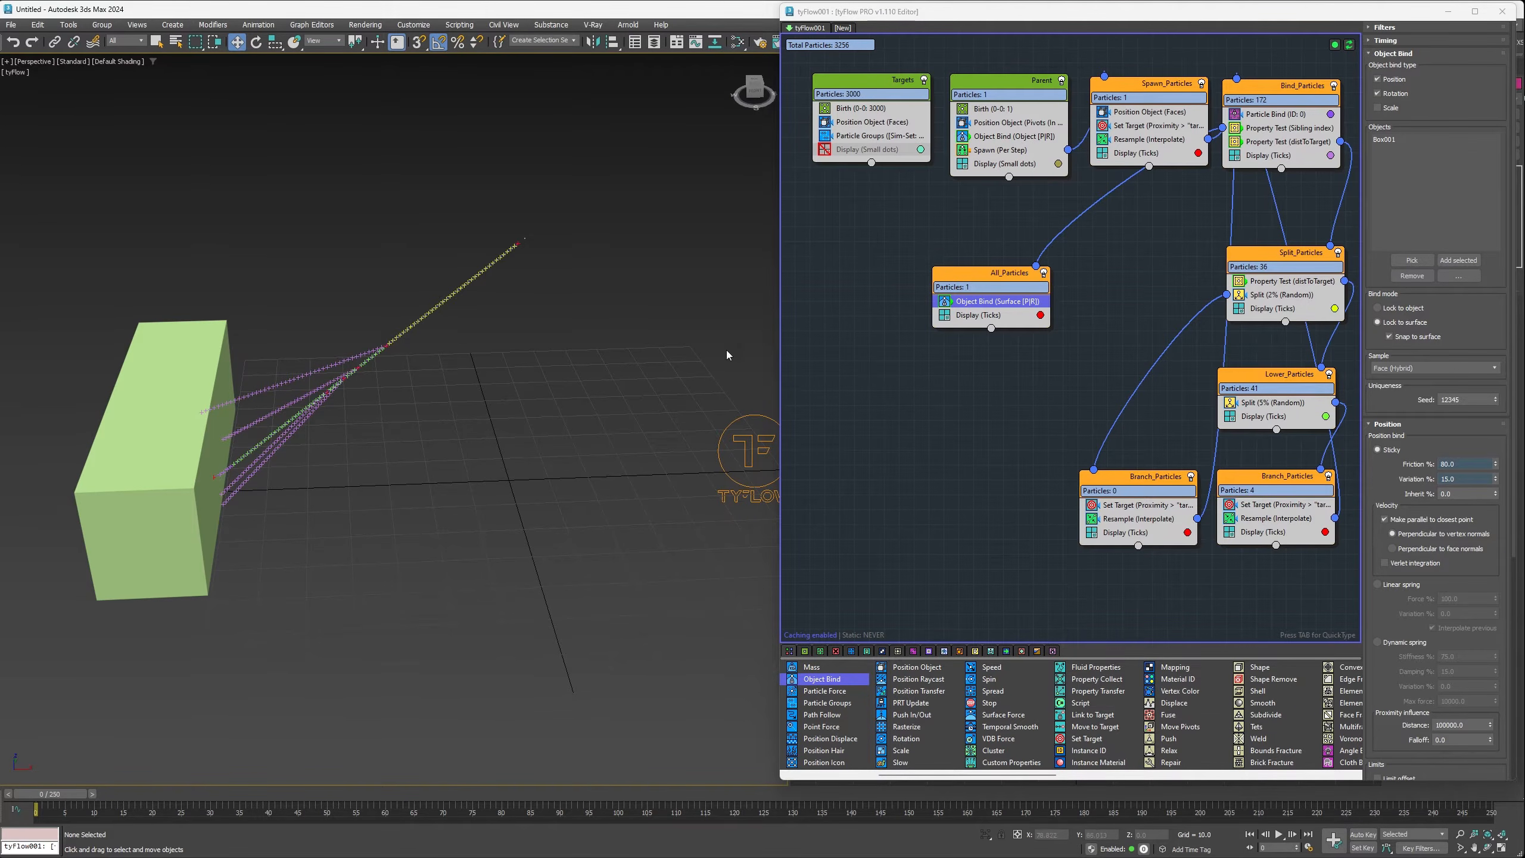
Step: Add a Send Out operator below Resample in Spawn_Particles and connect it to All_Particles
scroll(1162, 731, "down", 6)
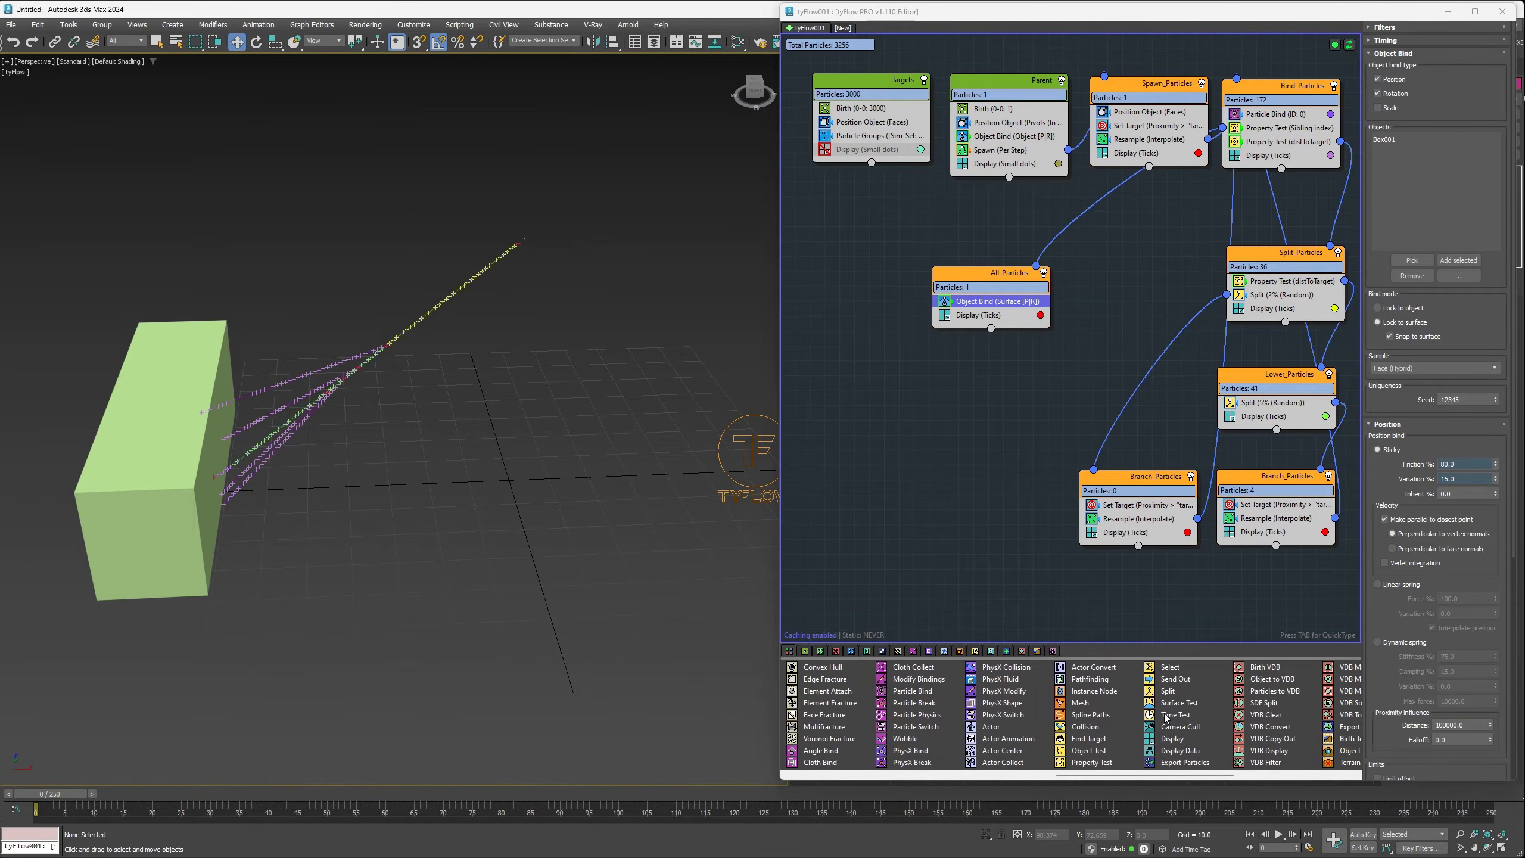
left_click_drag(1189, 582, 1036, 266)
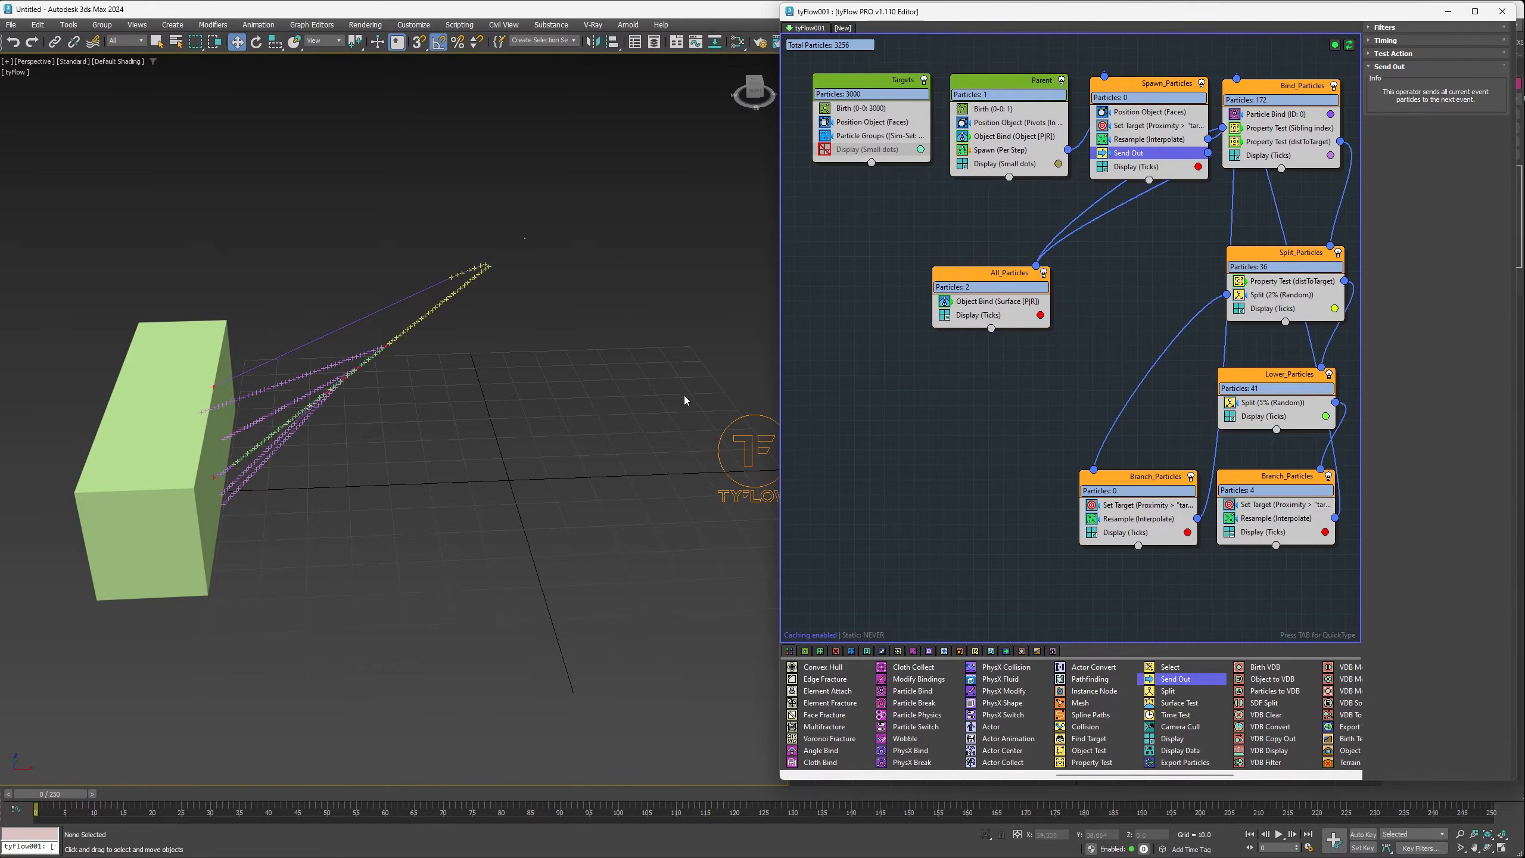
Step: Make the sibling index Property Test in Bind_Particles save its test value when TRUE to the channel last_1
left_click(1267, 128)
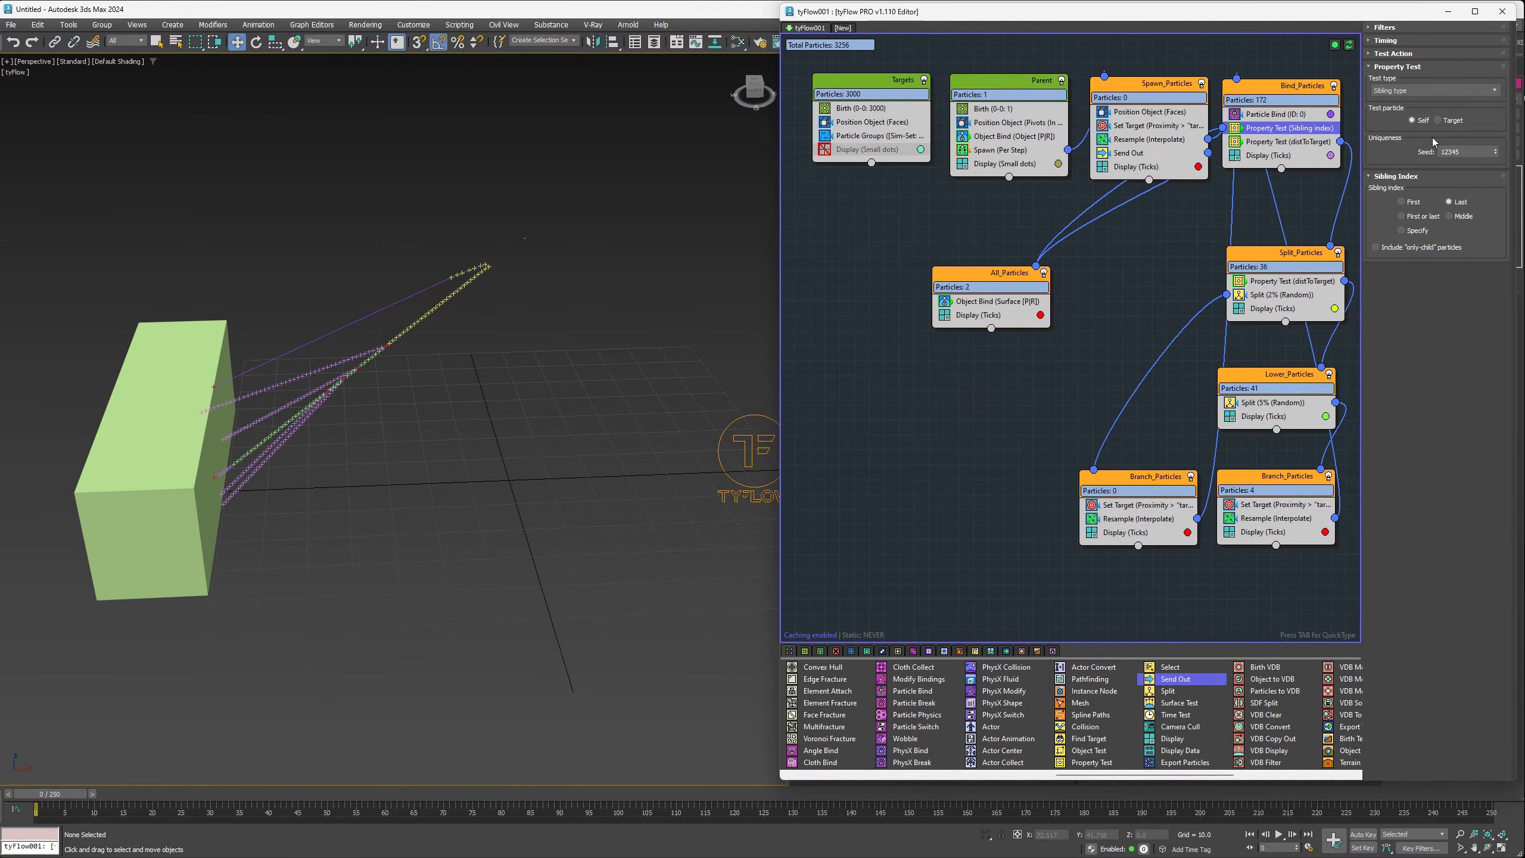
left_click(1387, 53)
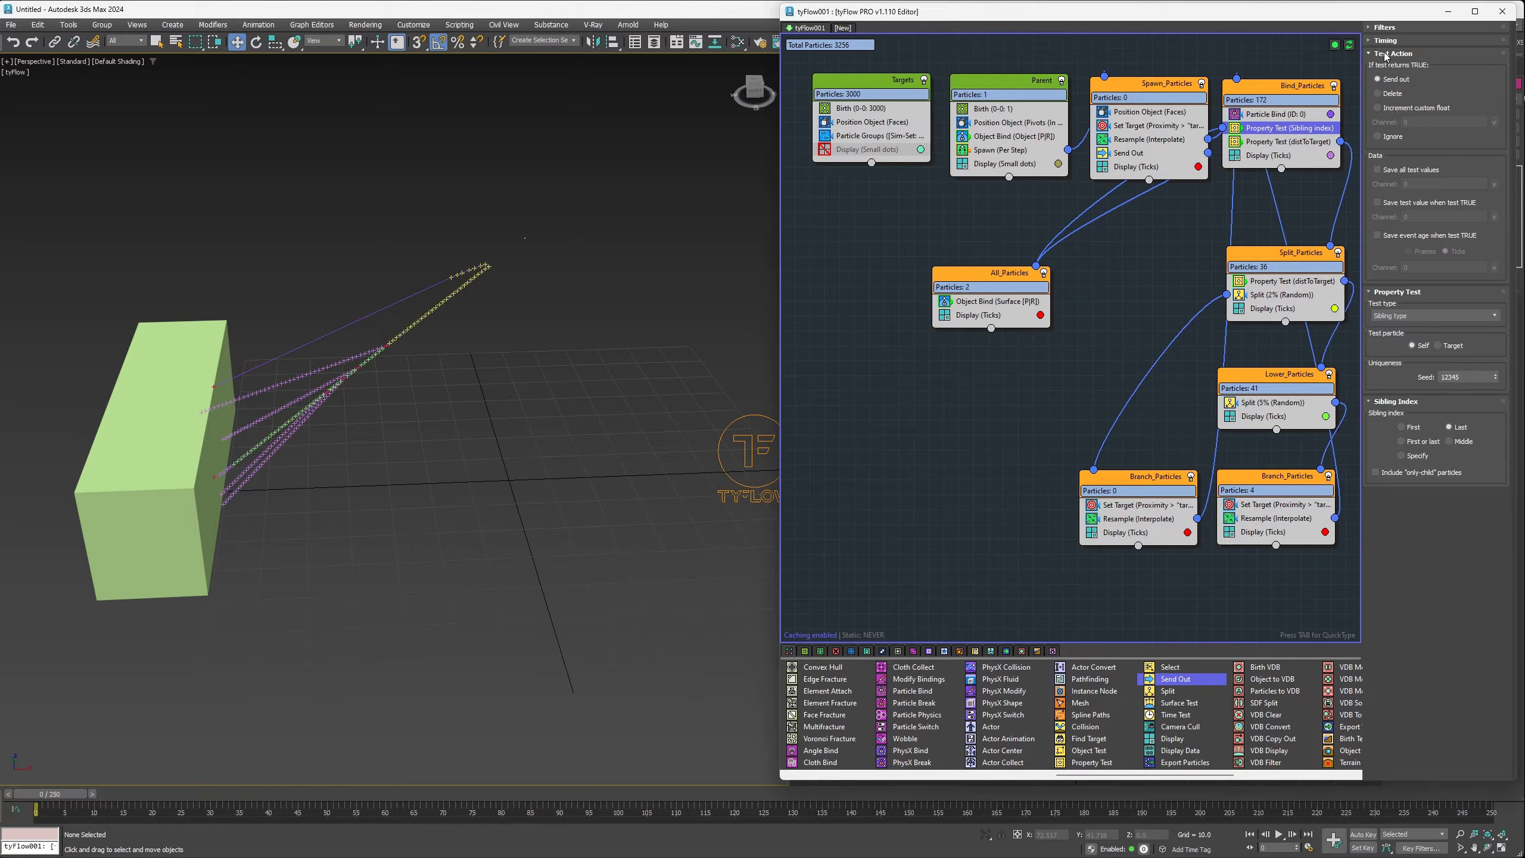
double_click(1376, 203)
left_click(1420, 205)
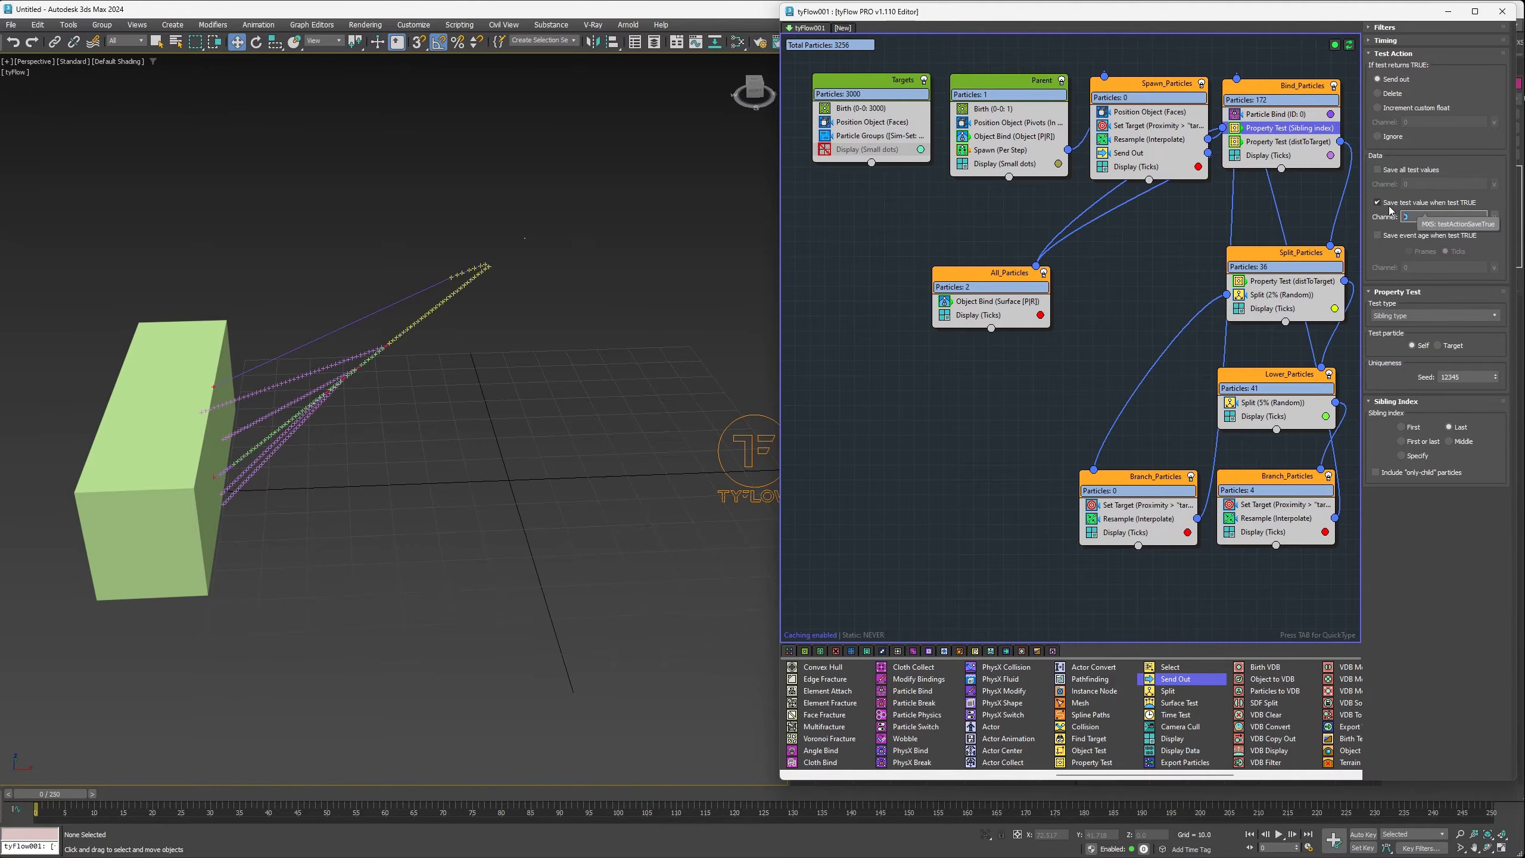
type("last_1")
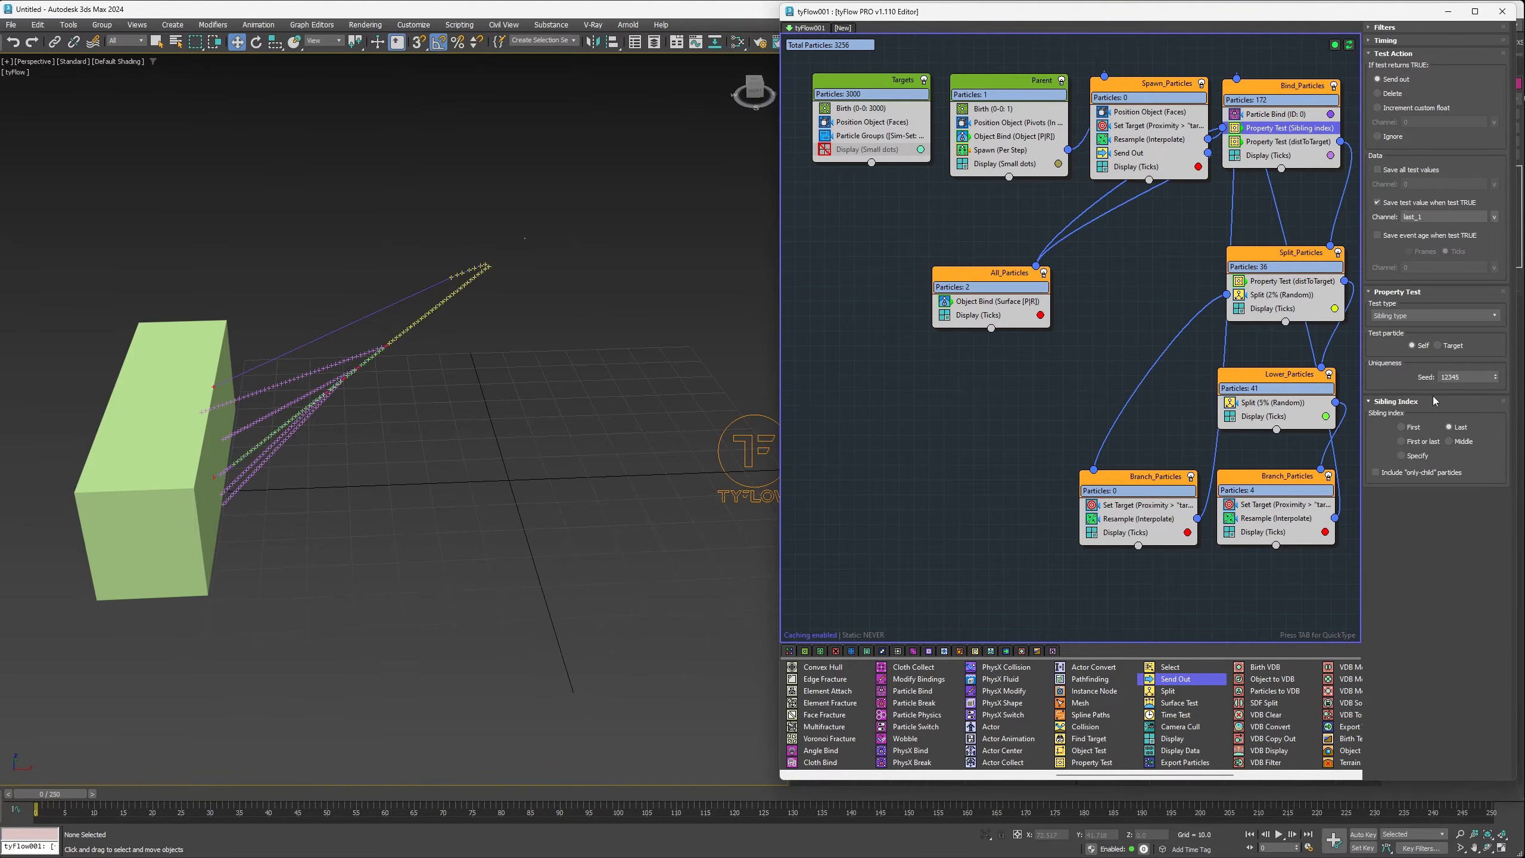
Step: Enable filters on the surface Object Bind in All_Particles and add a filter with the Custom float property type
left_click(1024, 300)
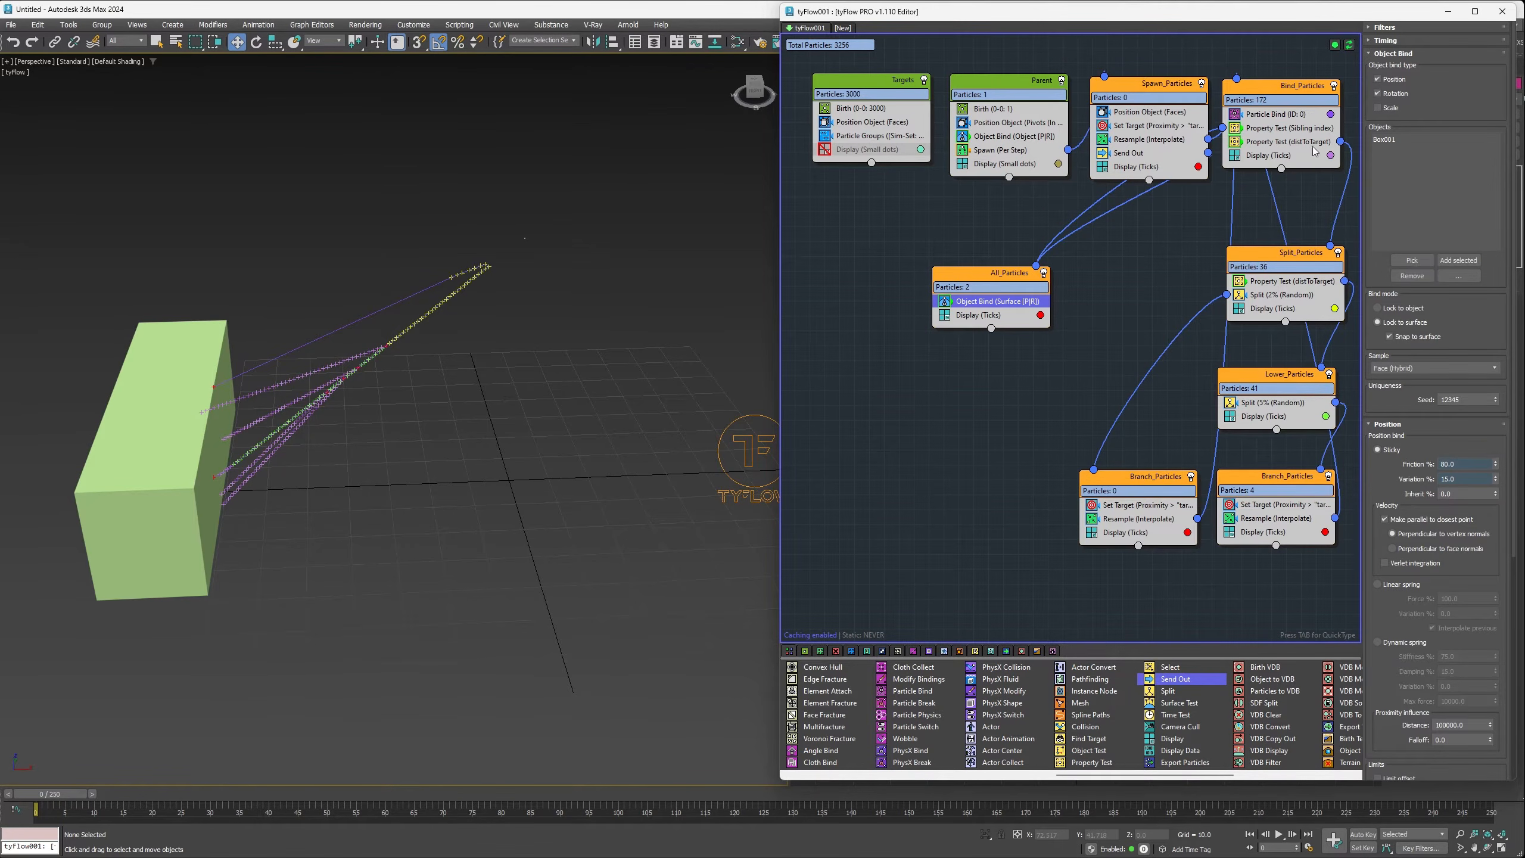
left_click(1376, 28)
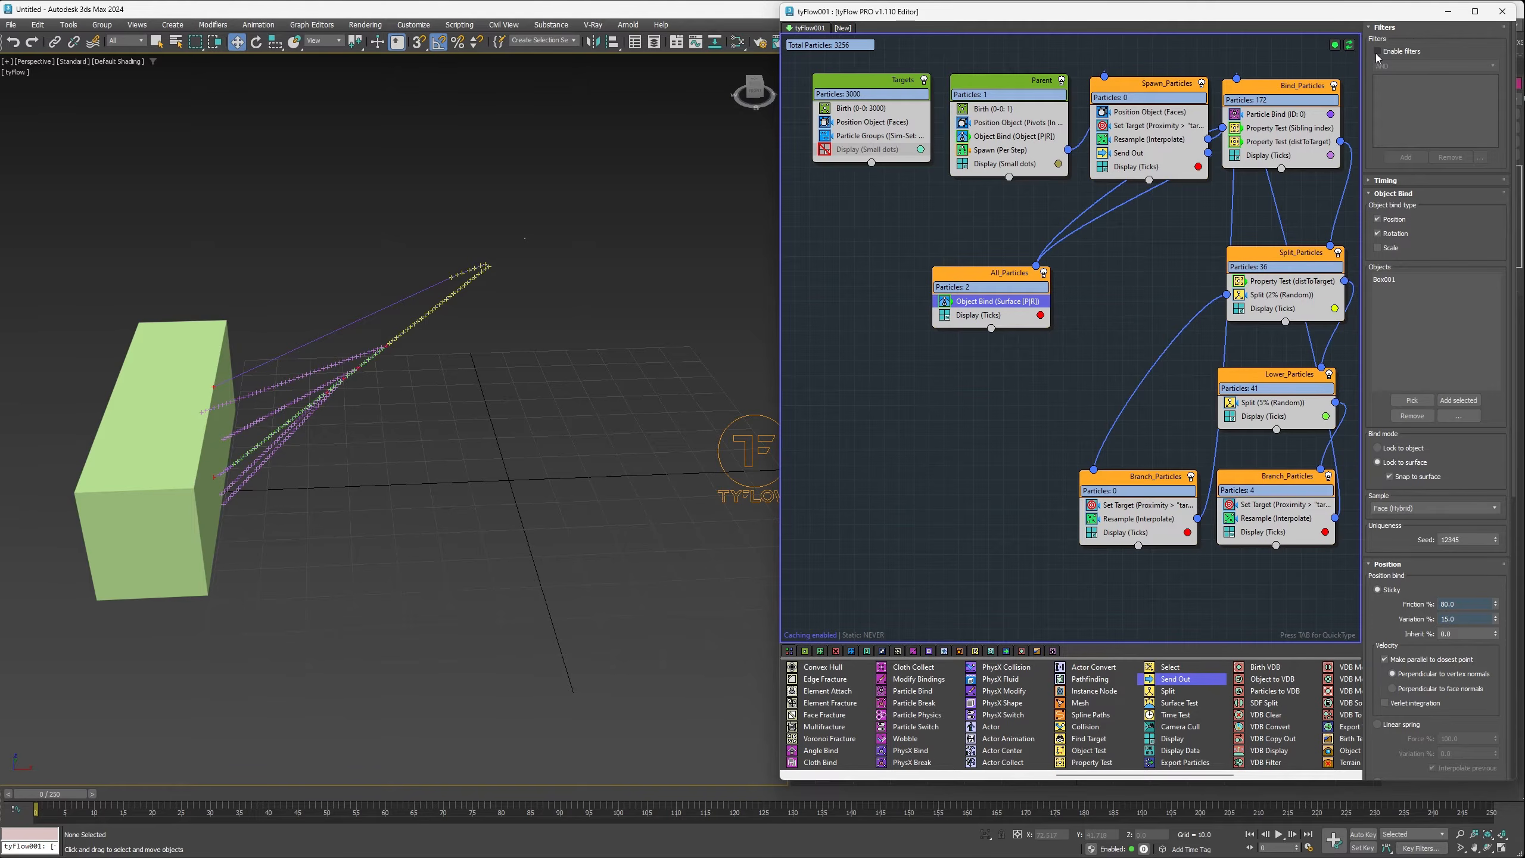
left_click(1378, 51)
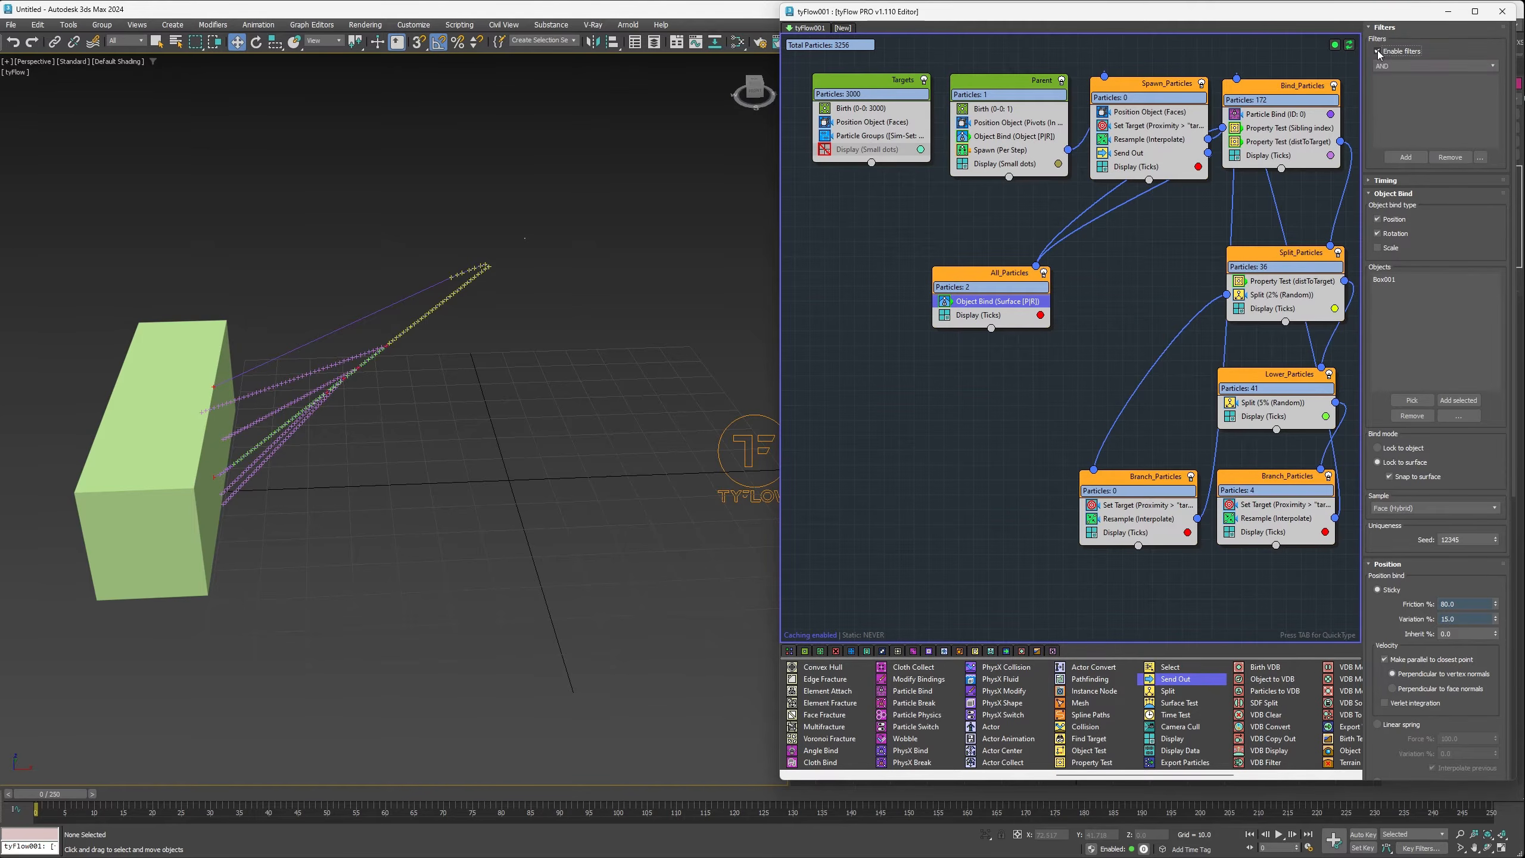
left_click(1406, 157)
left_click(1434, 211)
left_click(1400, 524)
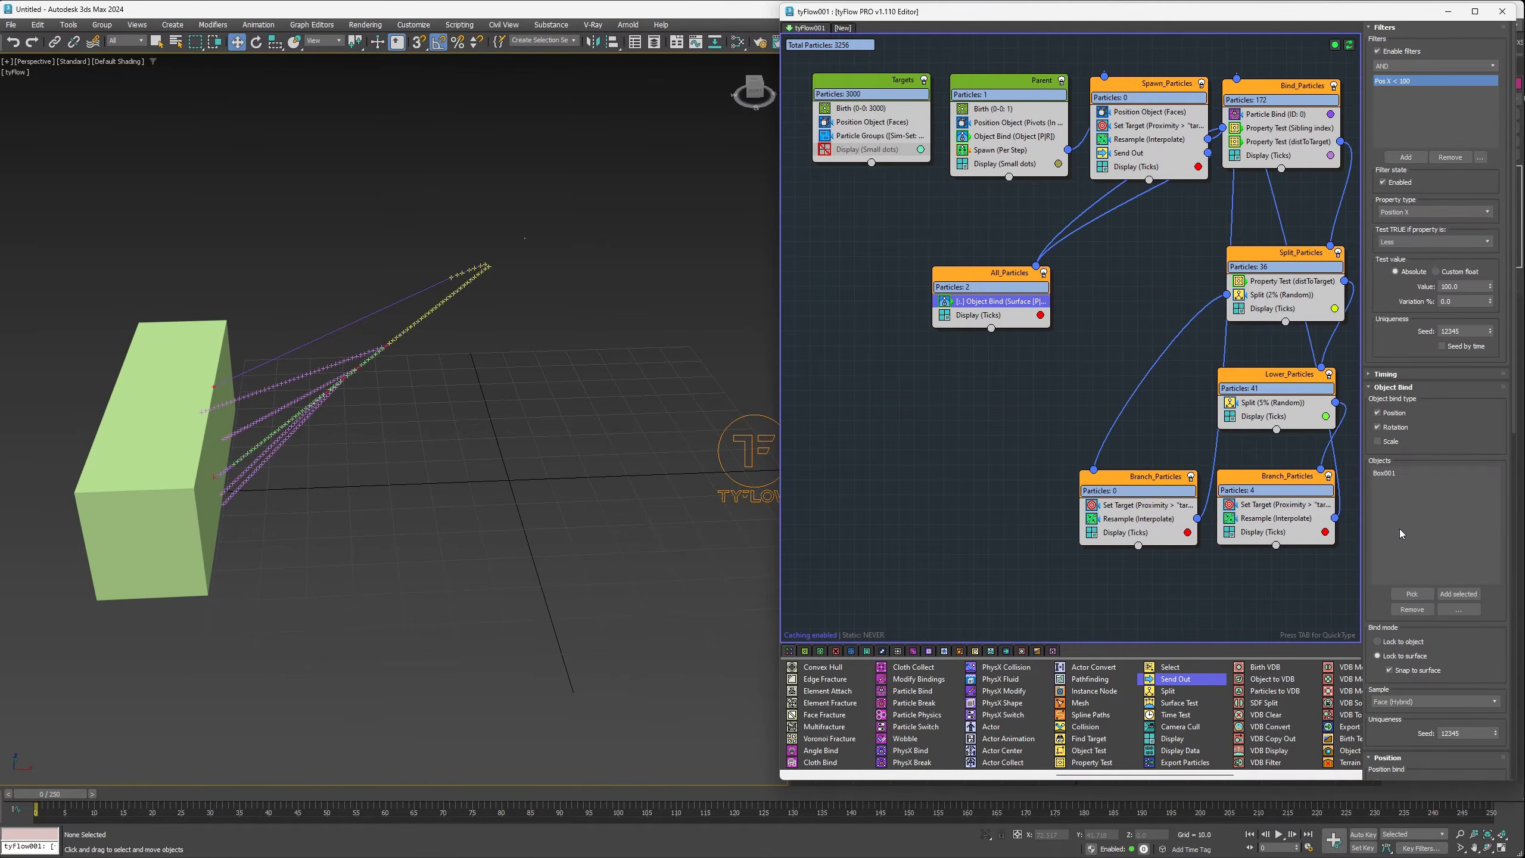
Step: Set the filter to test whether the custom float channel last_1 is equal to 1
left_click(1397, 242)
left_click(1393, 296)
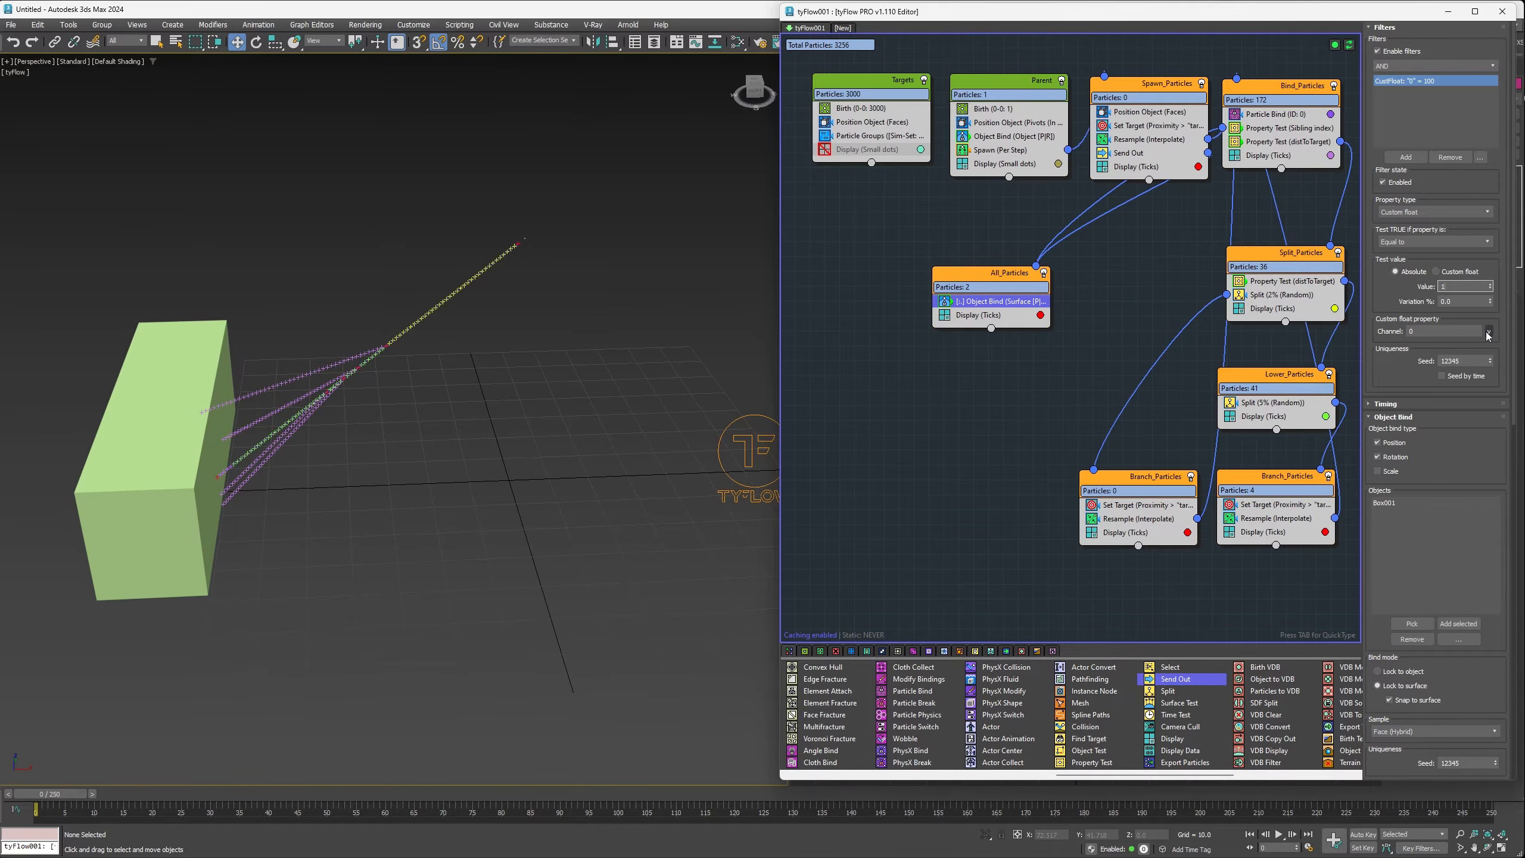
left_click(1490, 332)
left_click(1494, 356)
Step: Add a second Object Bind operator to All_Particles, unhide Sphere001, and assign it as the bind object
scroll(1030, 745, "up", 2)
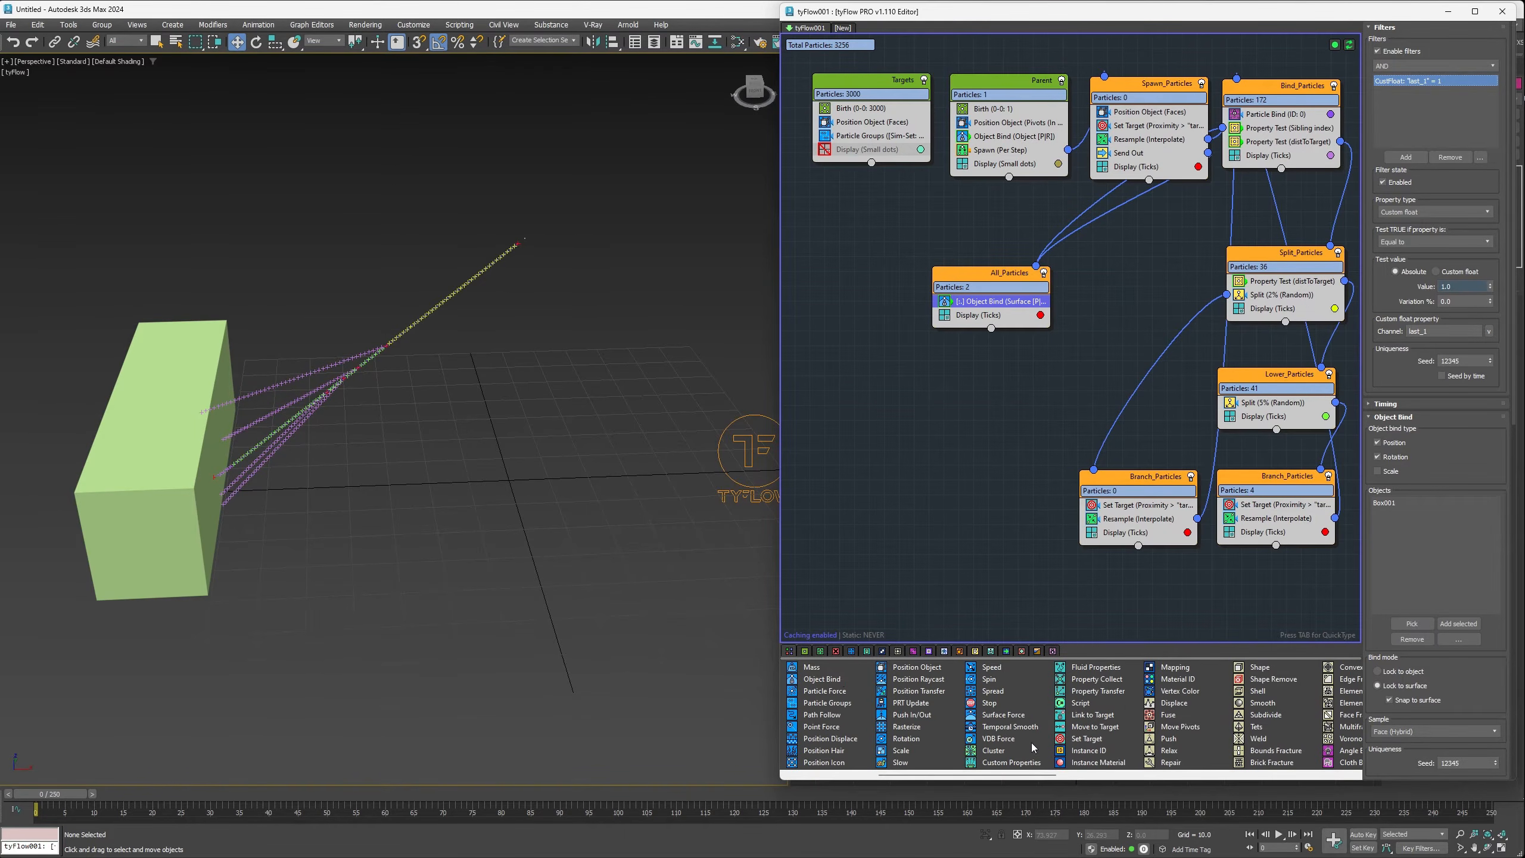
left_click_drag(828, 680, 991, 305)
left_click_drag(1524, 372, 1414, 340)
left_click(1383, 417)
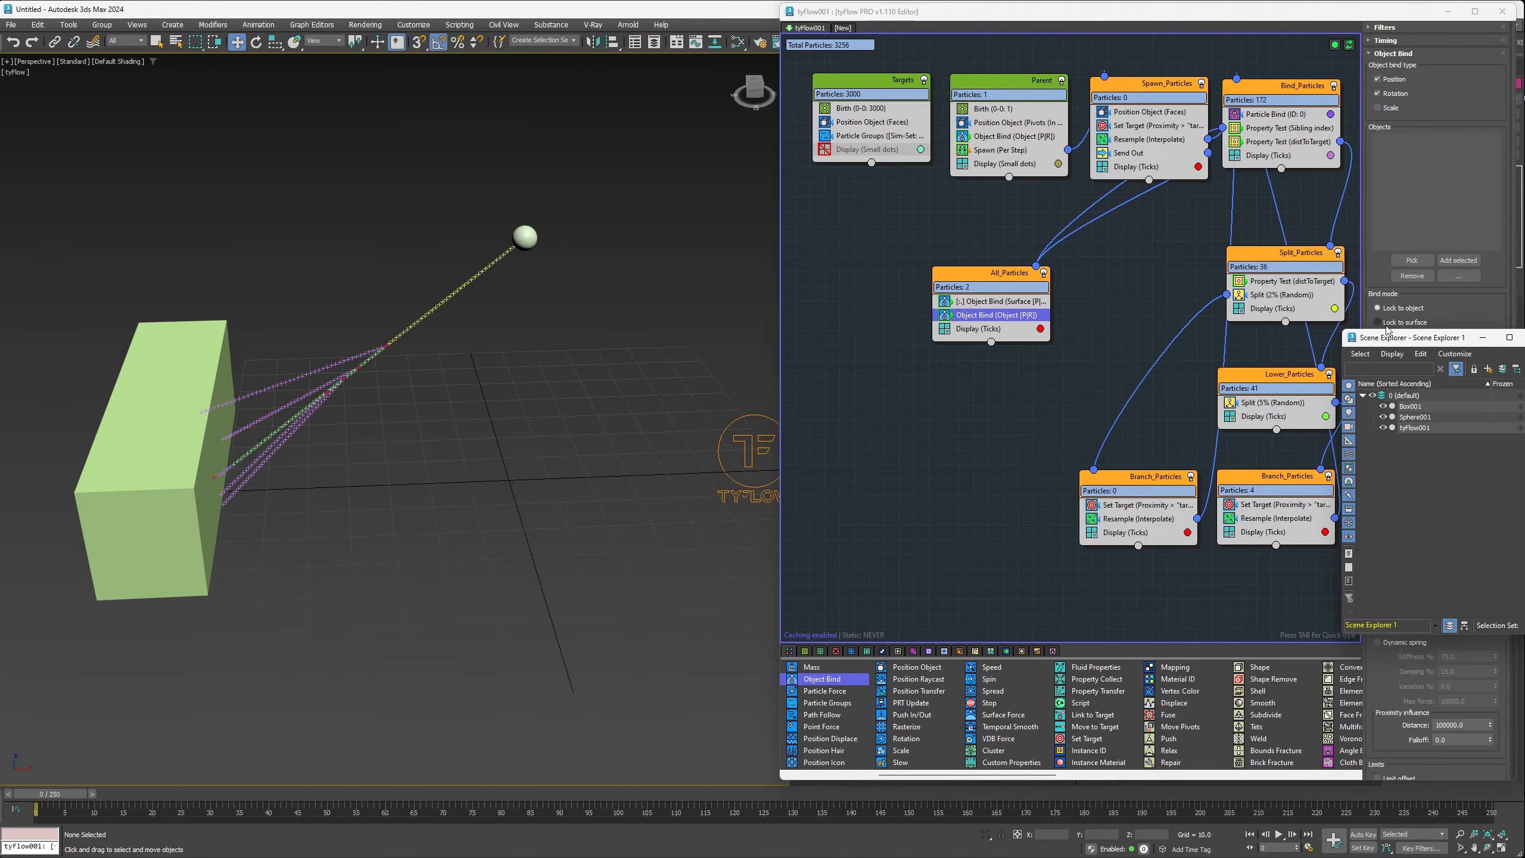
left_click(1412, 260)
left_click(518, 234)
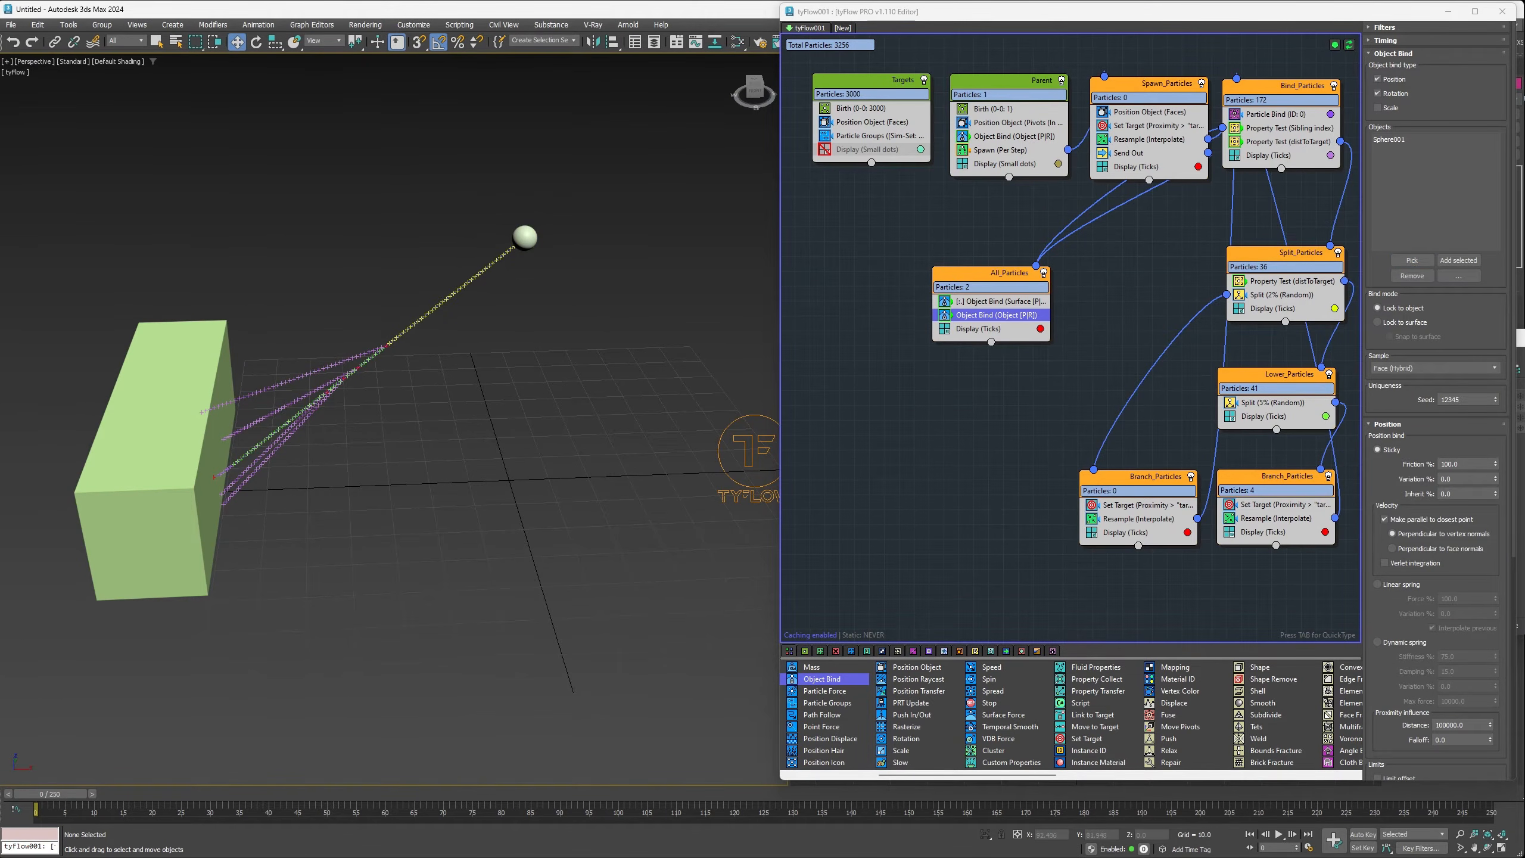
Step: Lock the sphere Object Bind in All_Particles to the surface with Snap to surface, and set its friction to 80% and variation to 1%
left_click(1383, 417)
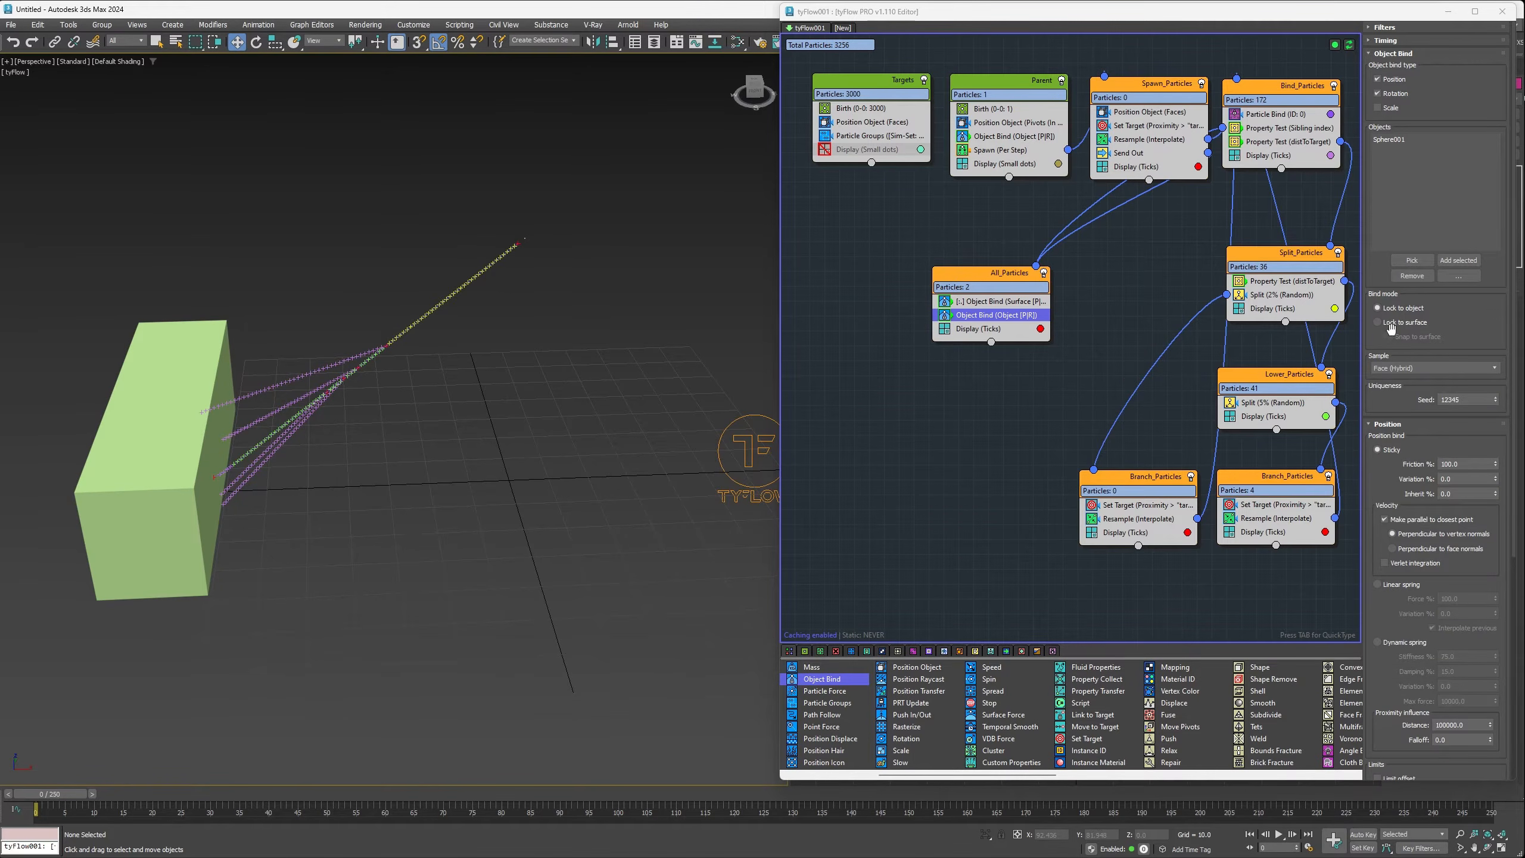
left_click(1378, 323)
left_click(1389, 337)
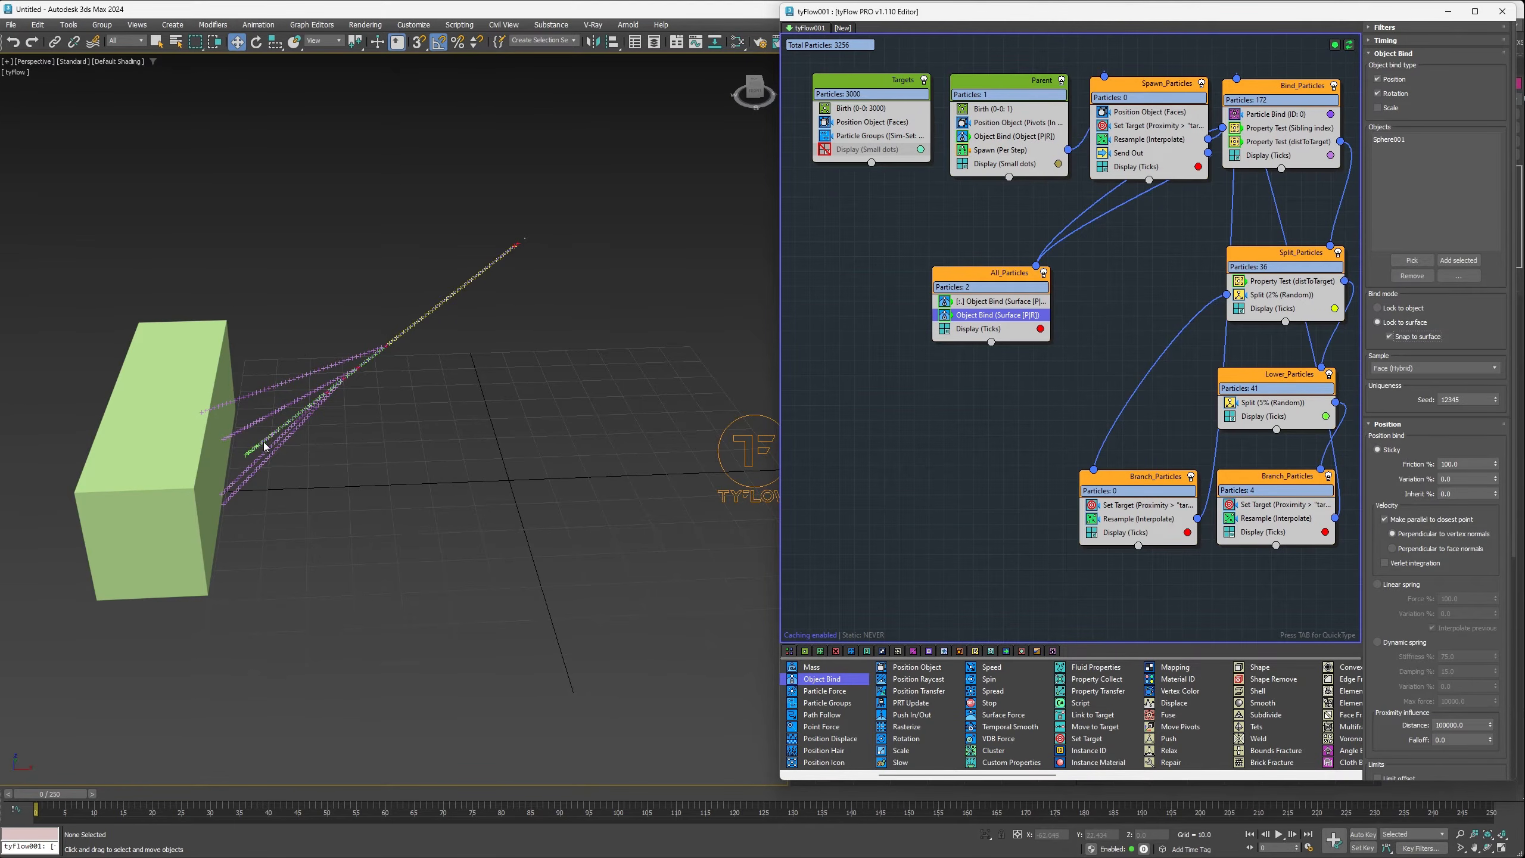
left_click_drag(1466, 464, 1395, 464)
type("80")
key("Tab")
type("1")
Step: Add a Custom float filter to the sphere's Object Bind that tests whether the value is equal to 1
left_click(1381, 27)
left_click(1398, 158)
left_click(1393, 212)
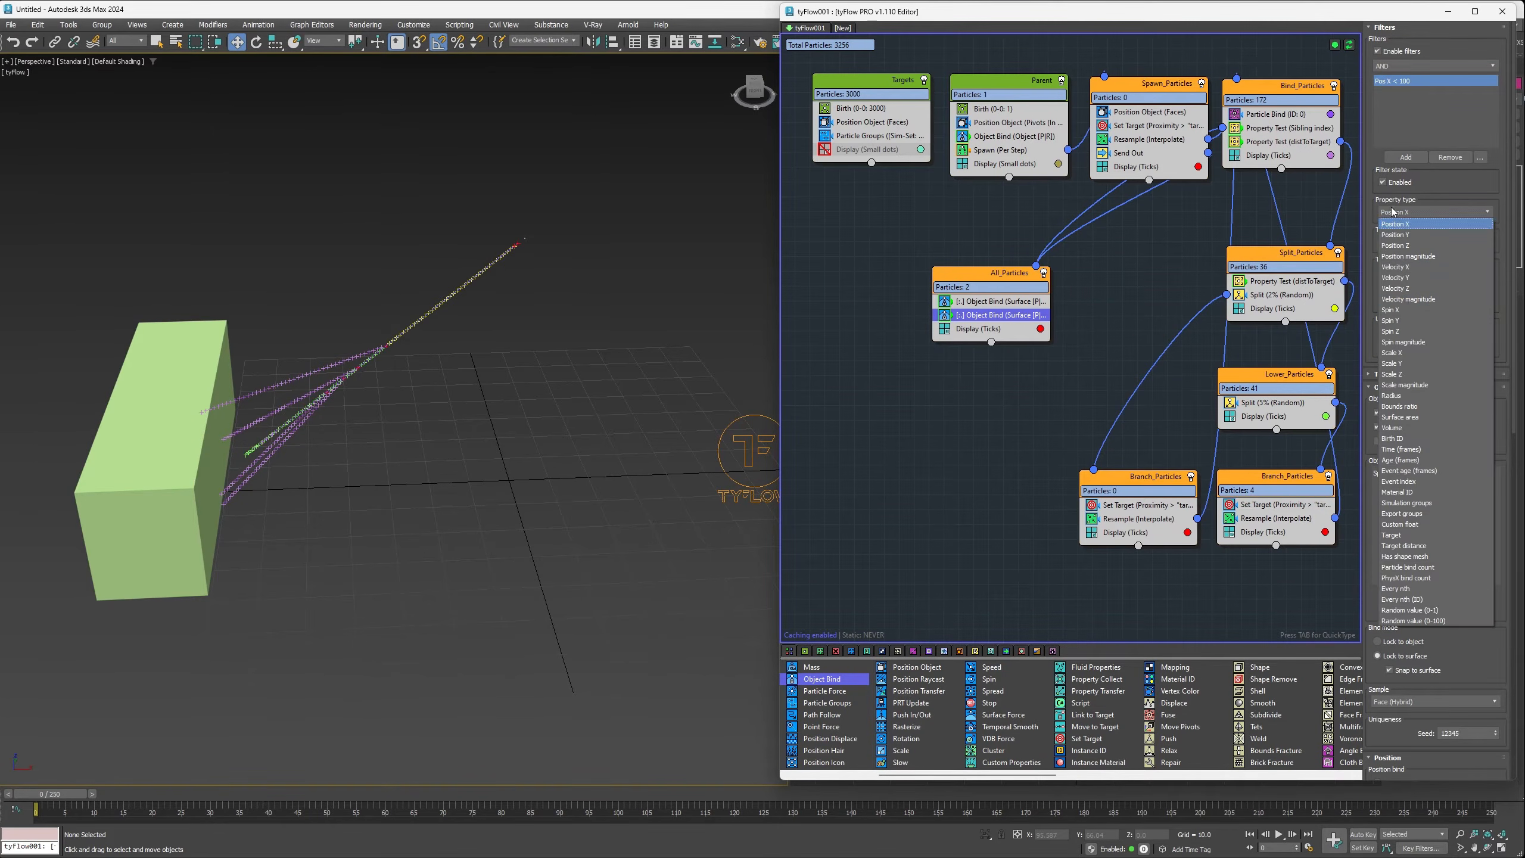
left_click(1393, 527)
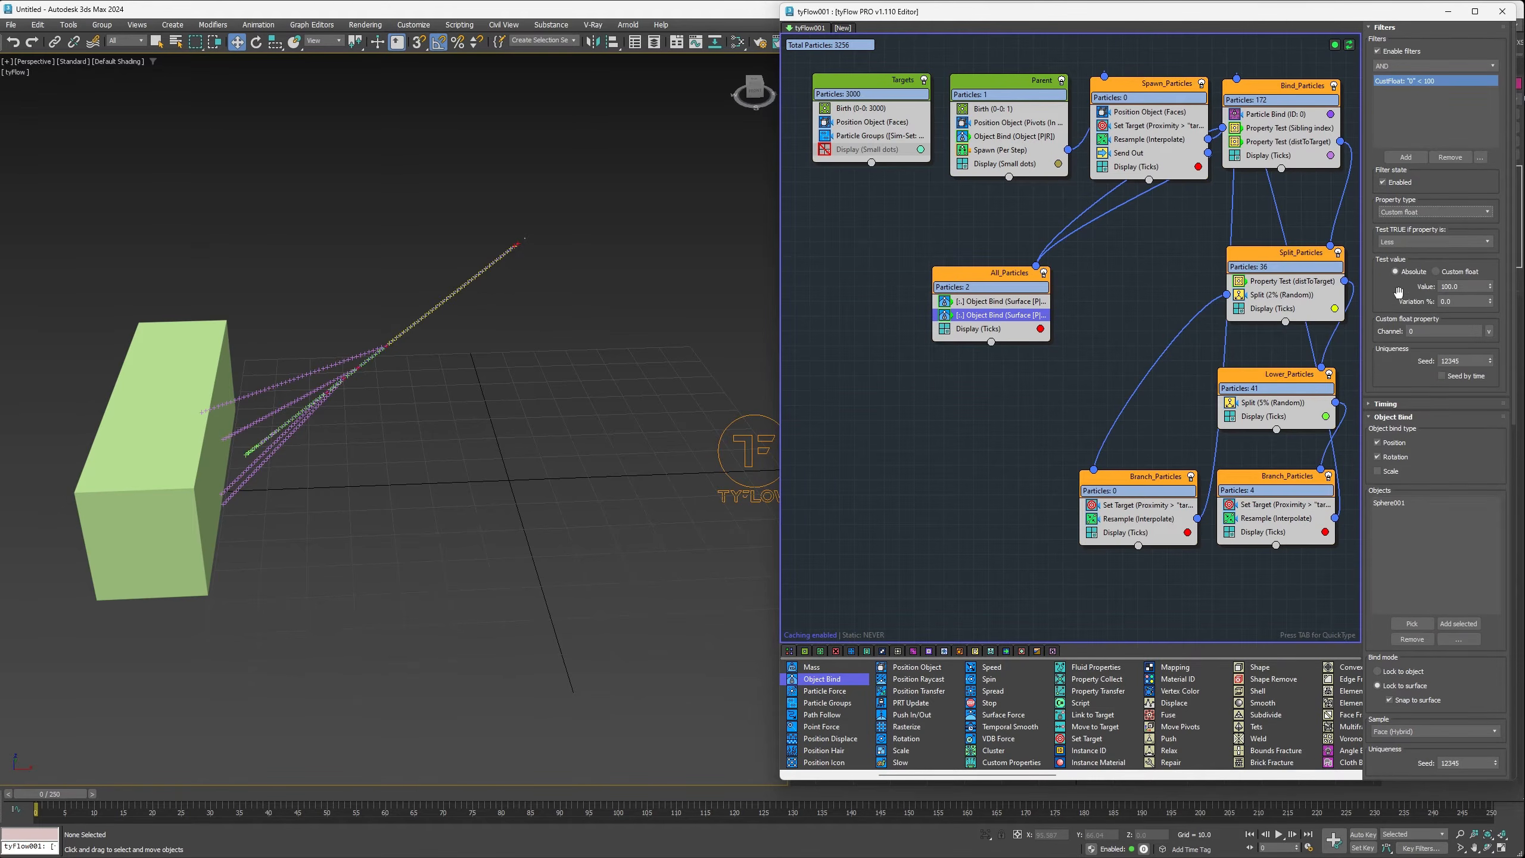
left_click(1405, 241)
left_click(1399, 296)
type("1")
key("Tab")
Step: Make the Send Out in Spawn_Particles save its test value when TRUE to the channel spawn
left_click(1133, 154)
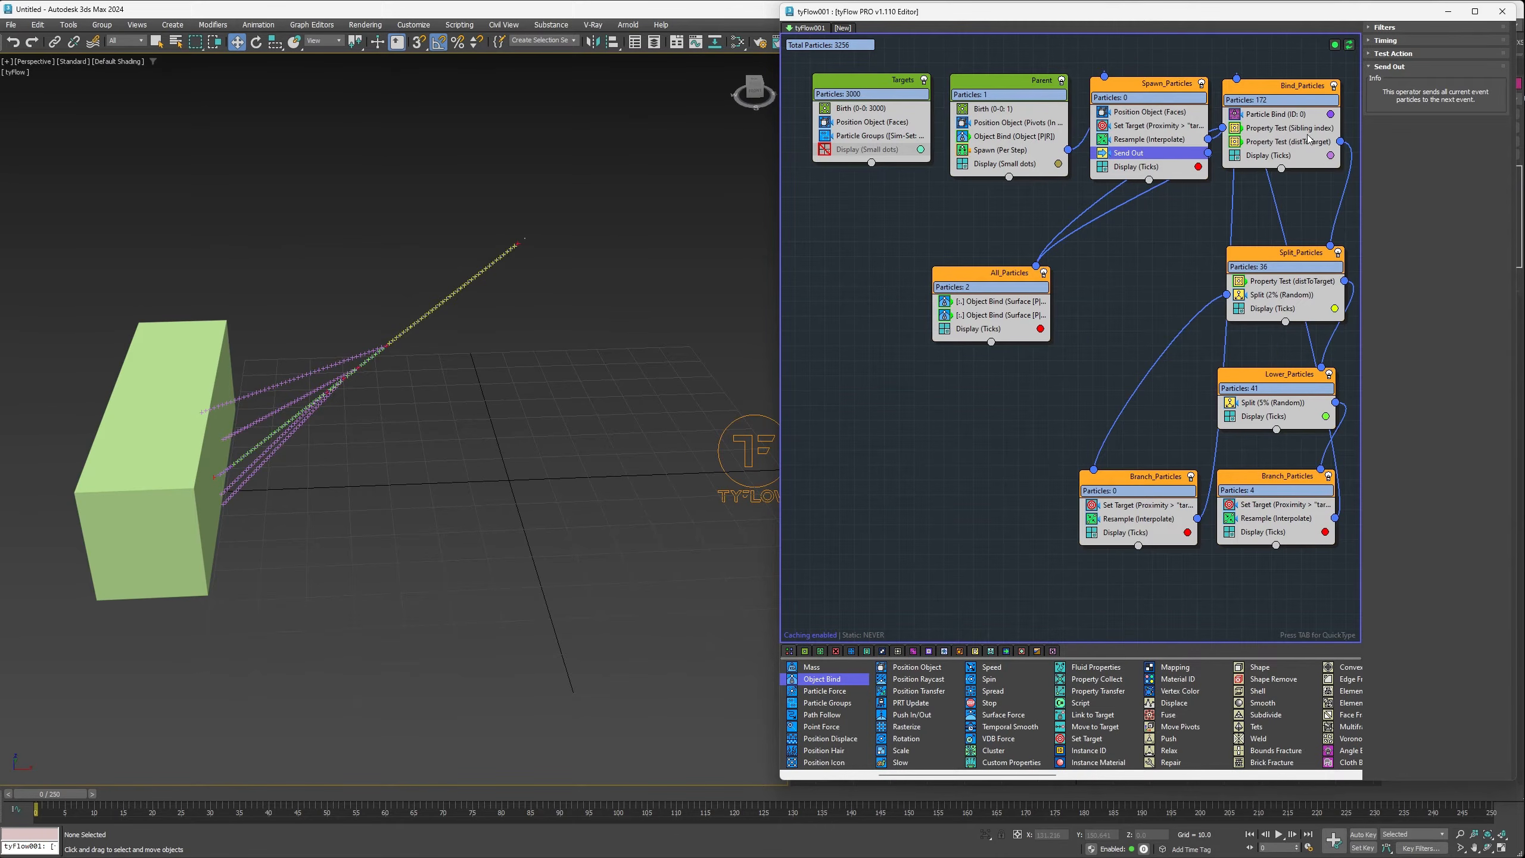
left_click(1399, 54)
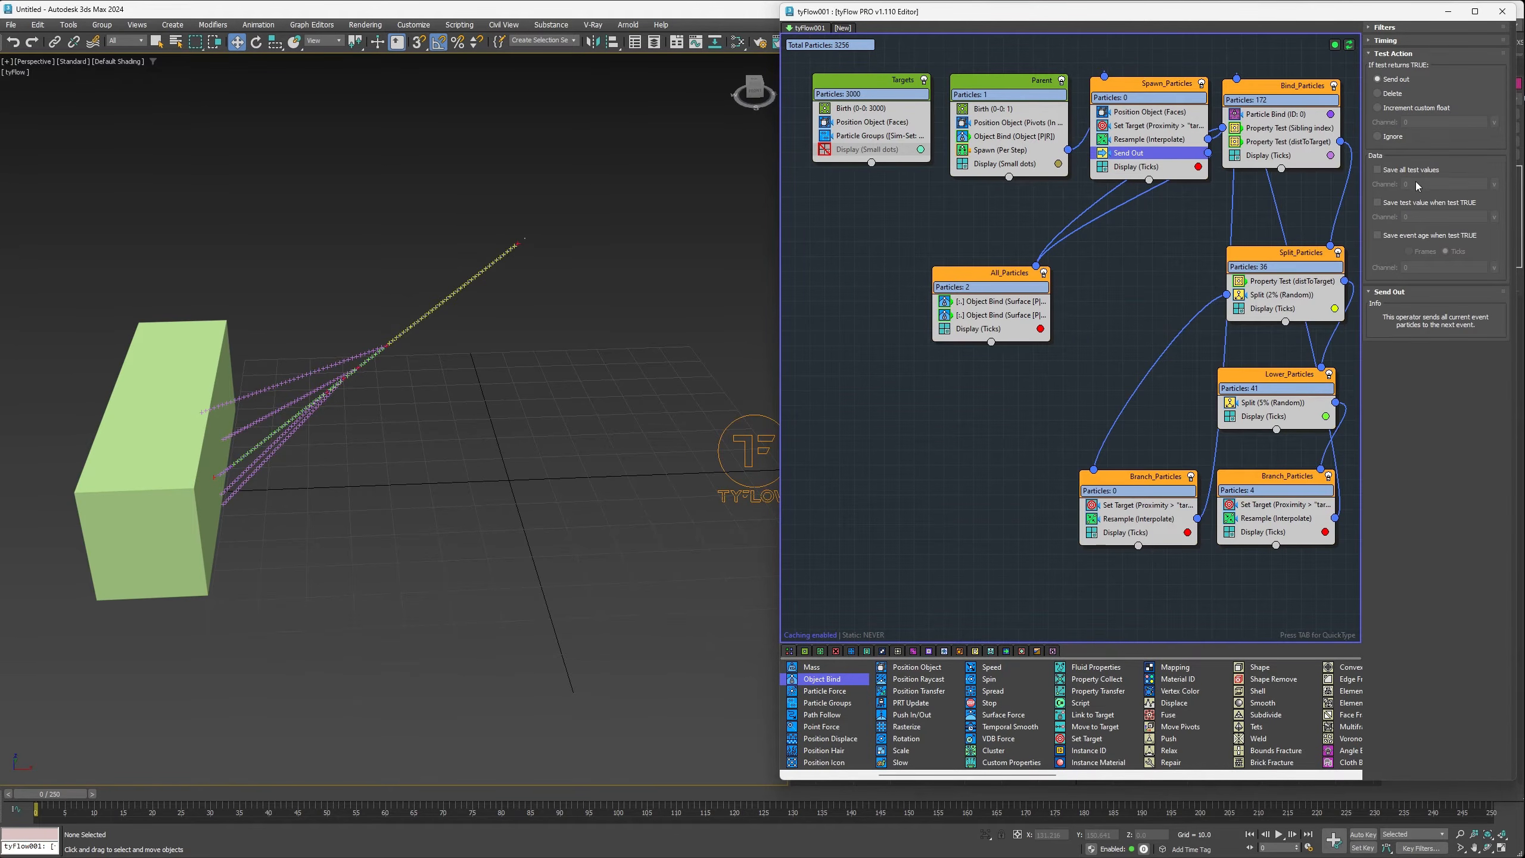
left_click(1377, 203)
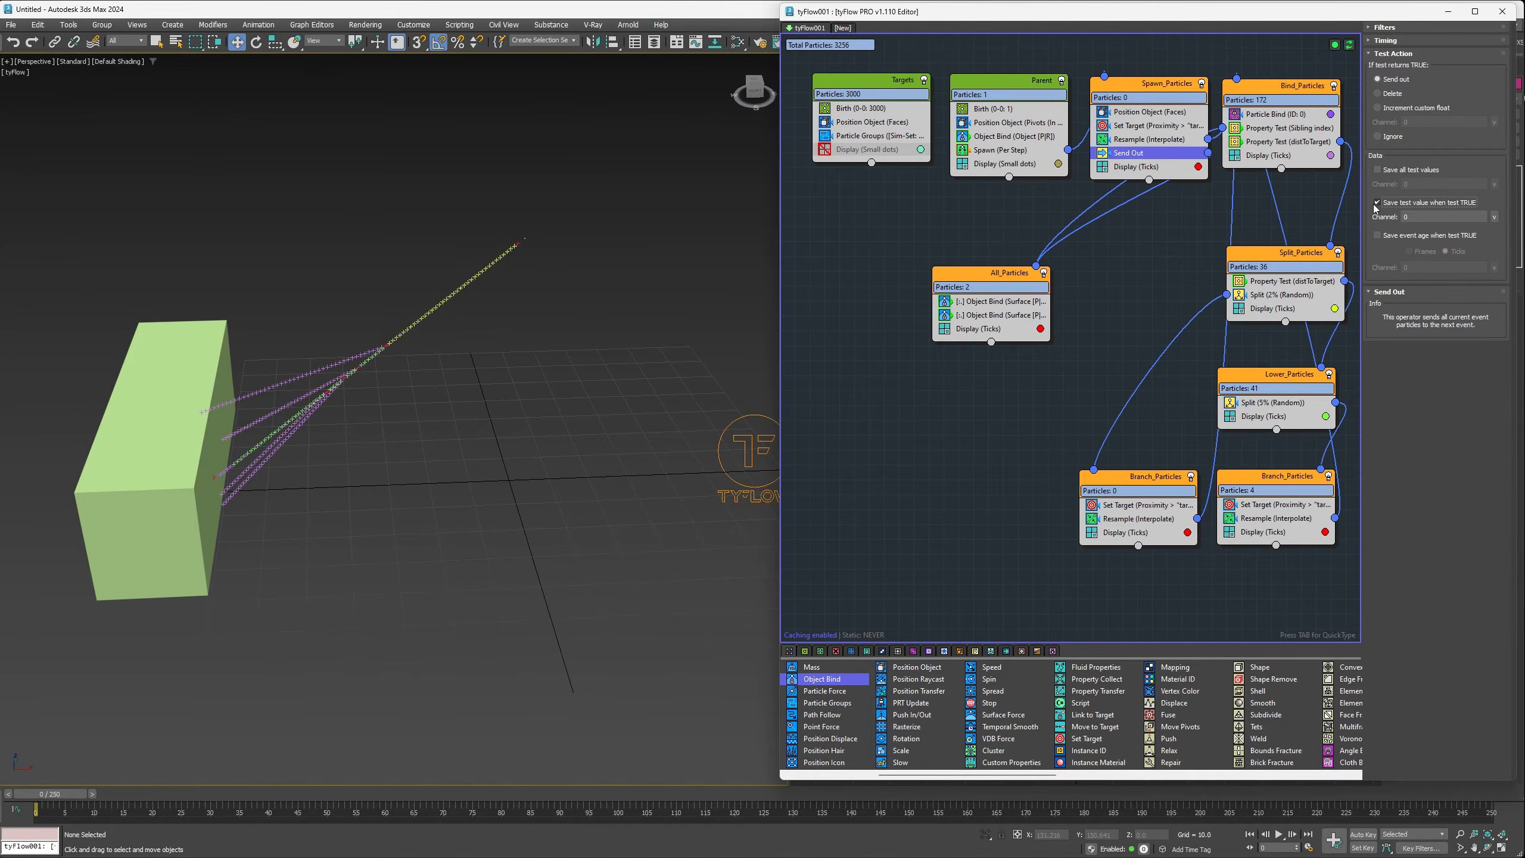
left_click(1414, 217)
type("spawn")
Step: Copy the Send Out into Bind_Particles and set its saved test value channel to contact
left_click_drag(1132, 154, 1281, 158, "ctrl")
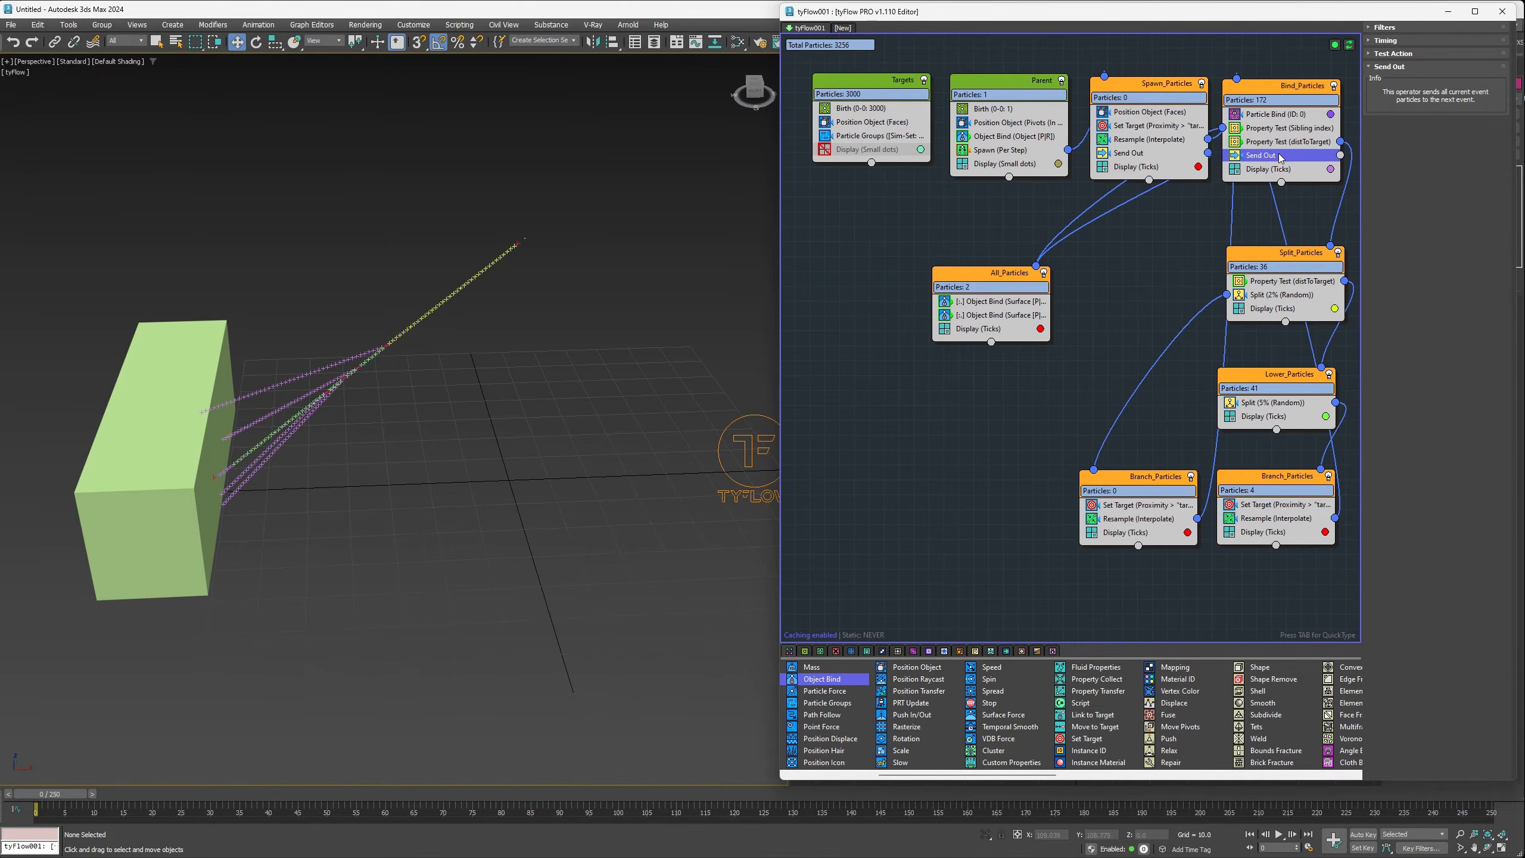
left_click(1393, 53)
double_click(1413, 217)
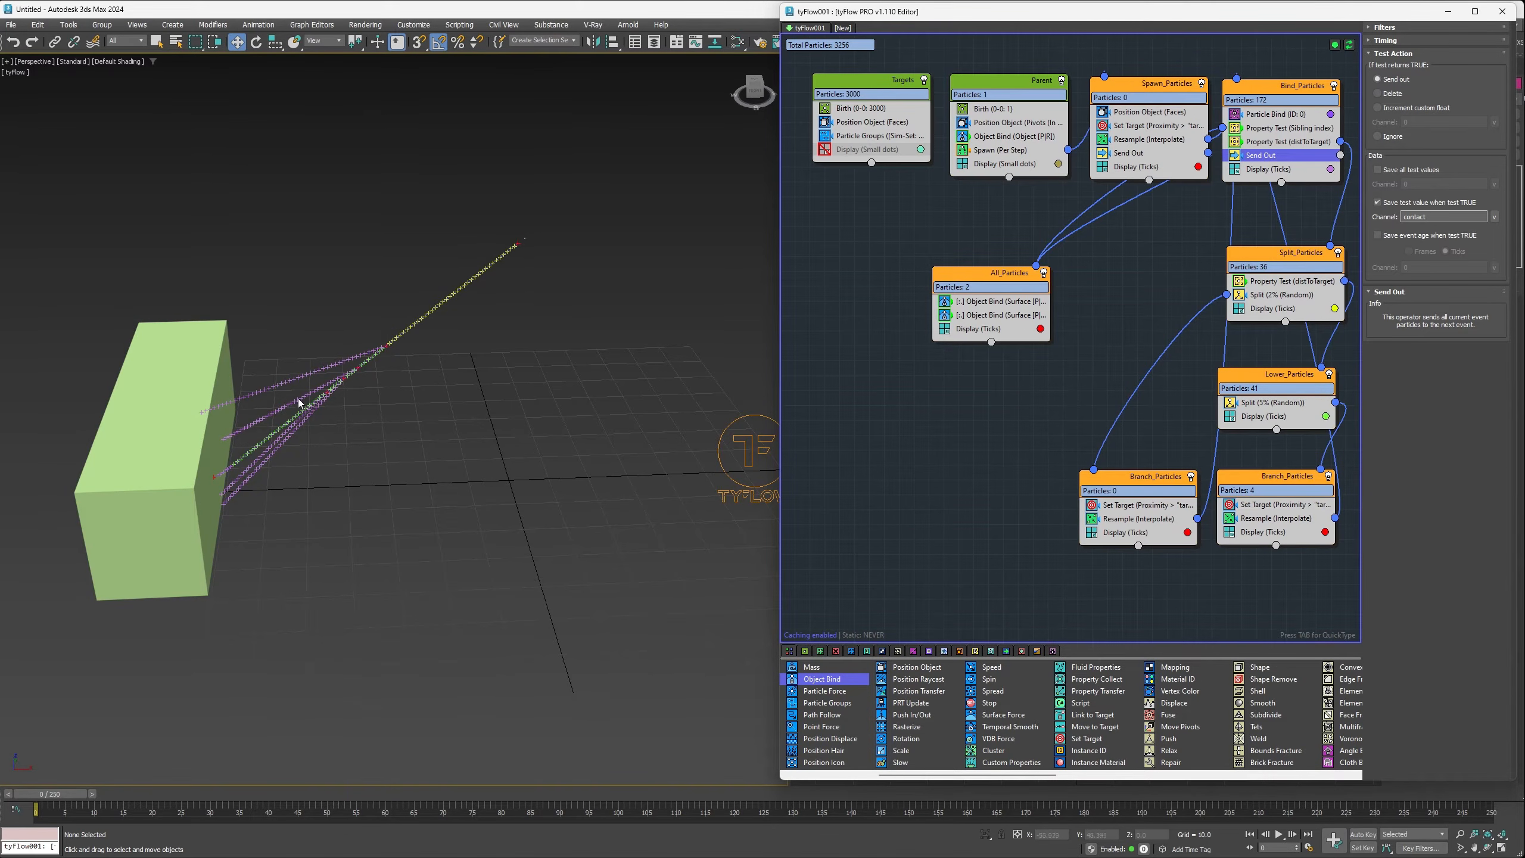
Step: At frame 1, flip the output of the Send Out in Bind_Particles to the other side and connect it to All_Particles
left_click(92, 793)
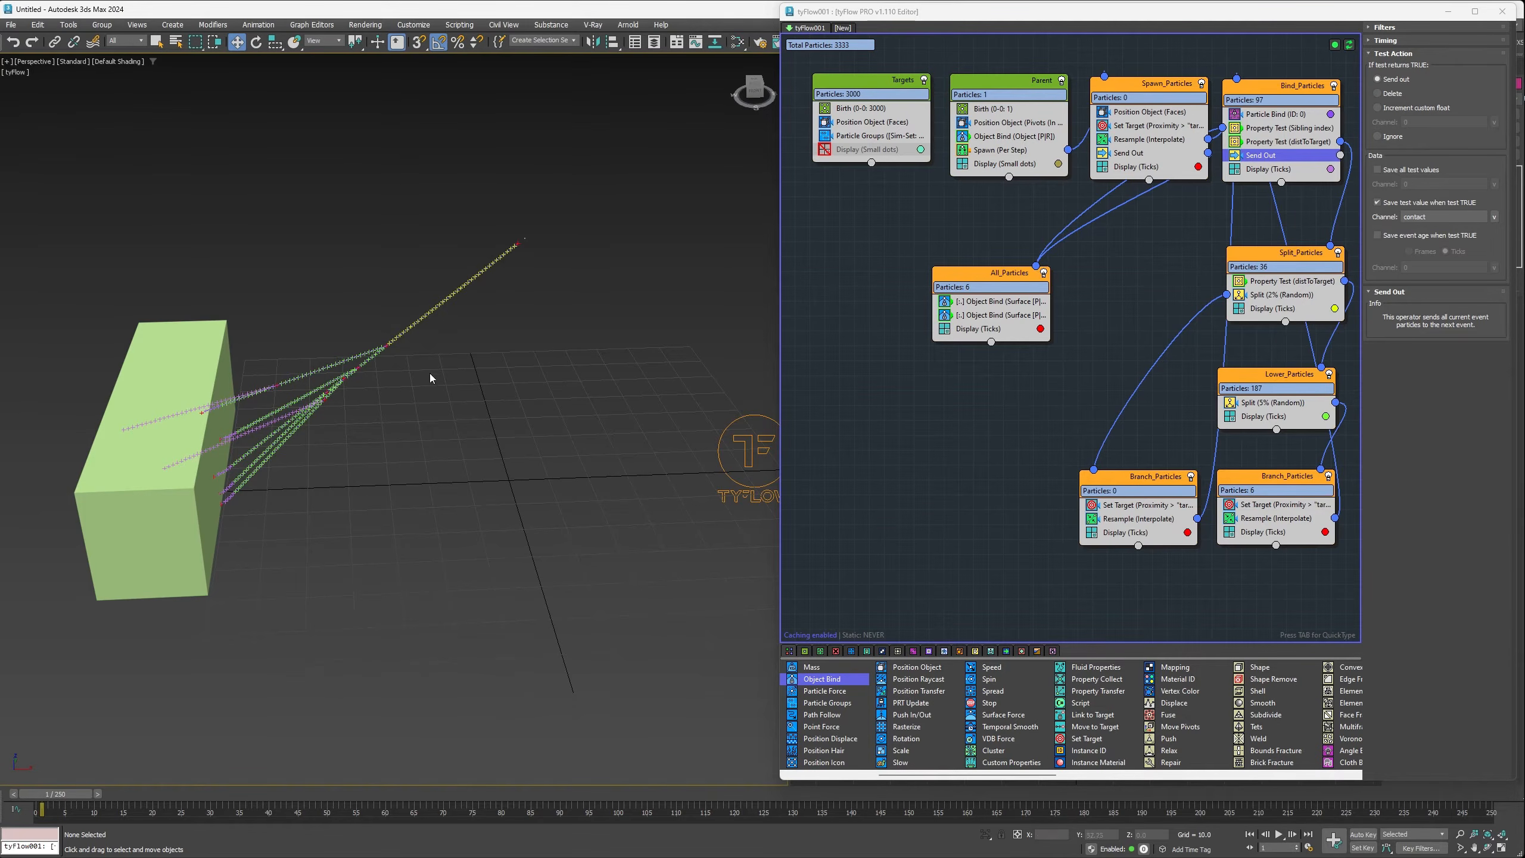
right_click(1284, 158)
left_click(1334, 318)
left_click_drag(1222, 159, 1037, 271)
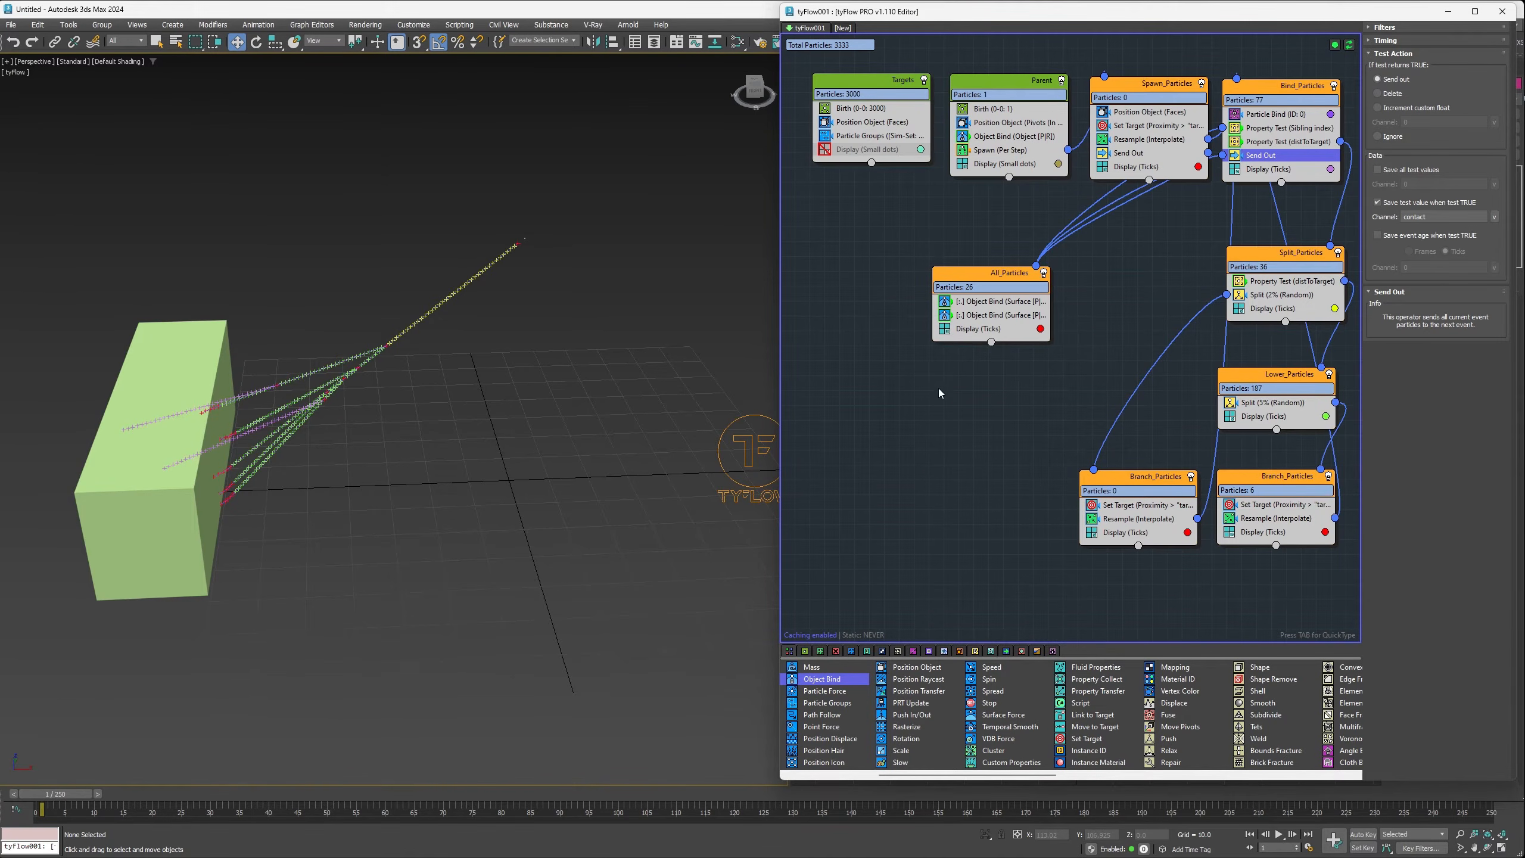
Step: Add a Surface Force operator to All_Particles and pick Box001 as its object
scroll(934, 705, "left", 3)
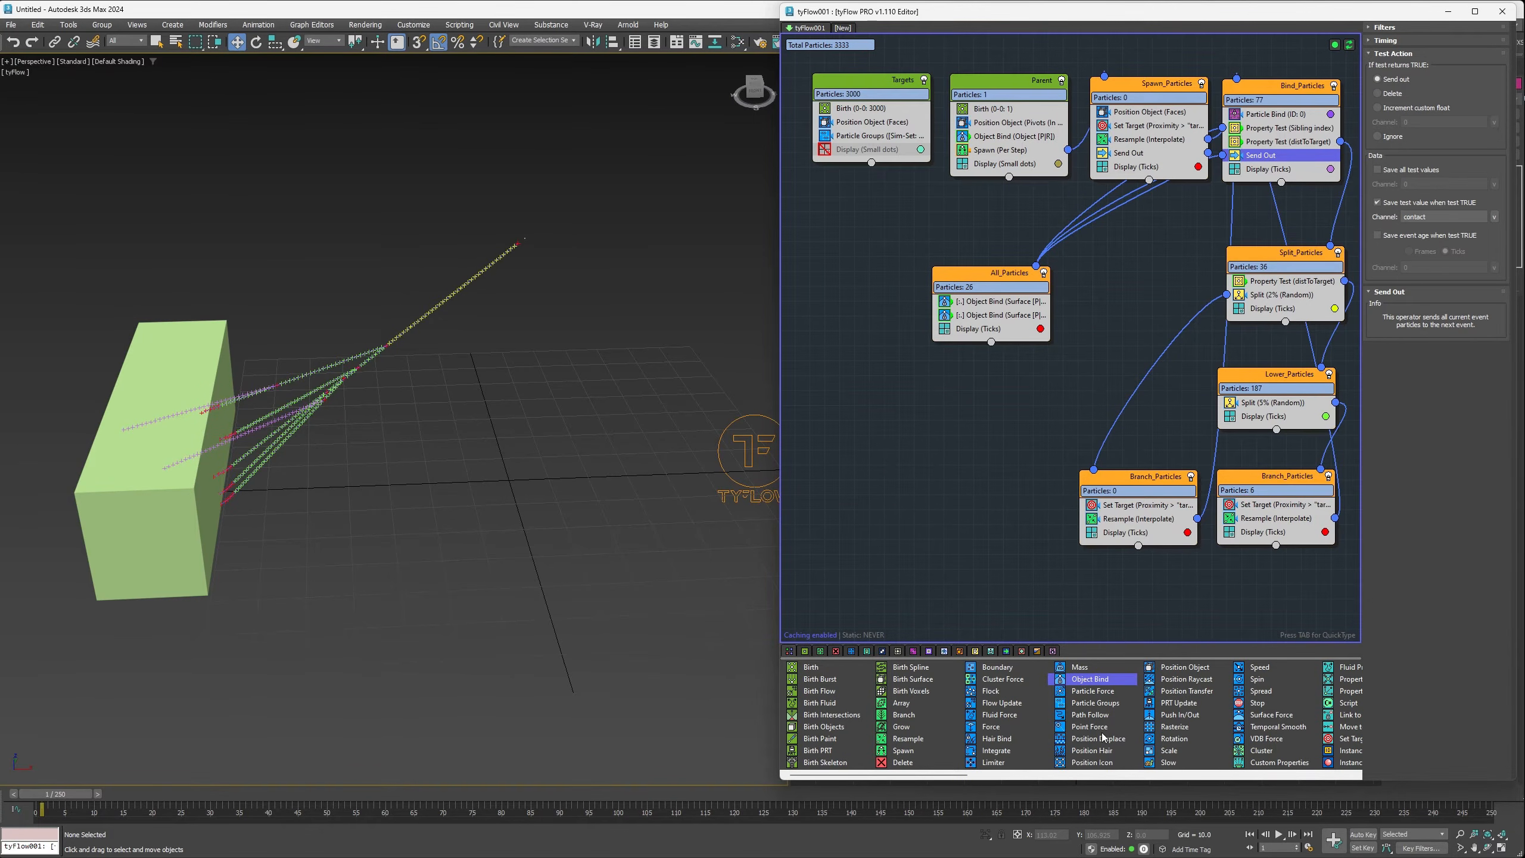
left_click_drag(1272, 718, 1000, 330)
left_click(1412, 211)
left_click(228, 409)
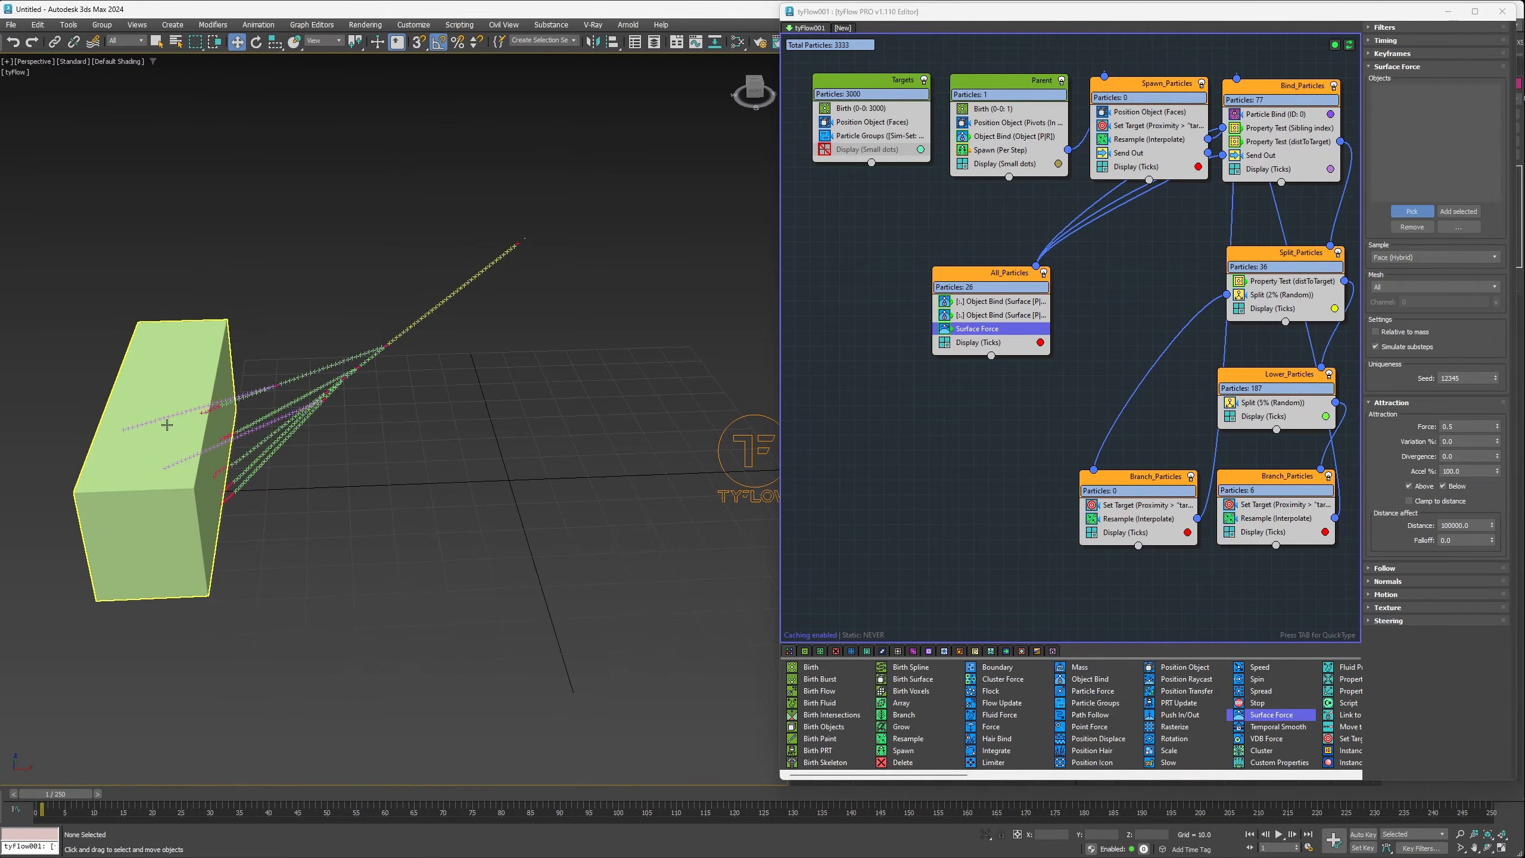
Step: Set the Surface Force attraction force to -0.09 with a variation of 15%
left_click_drag(1463, 426, 1421, 428)
type("-.09")
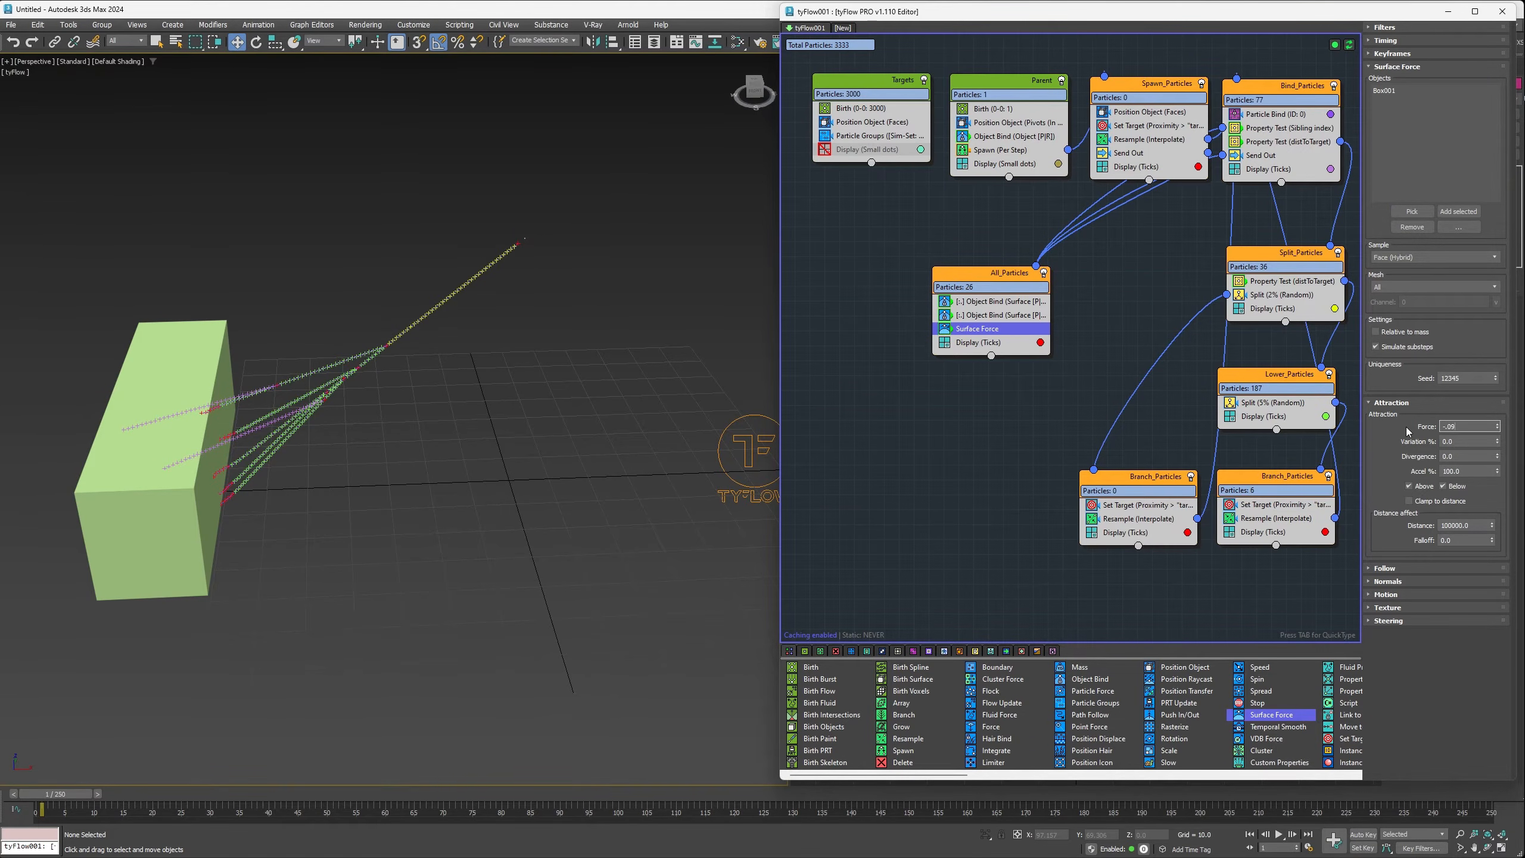
key("Return")
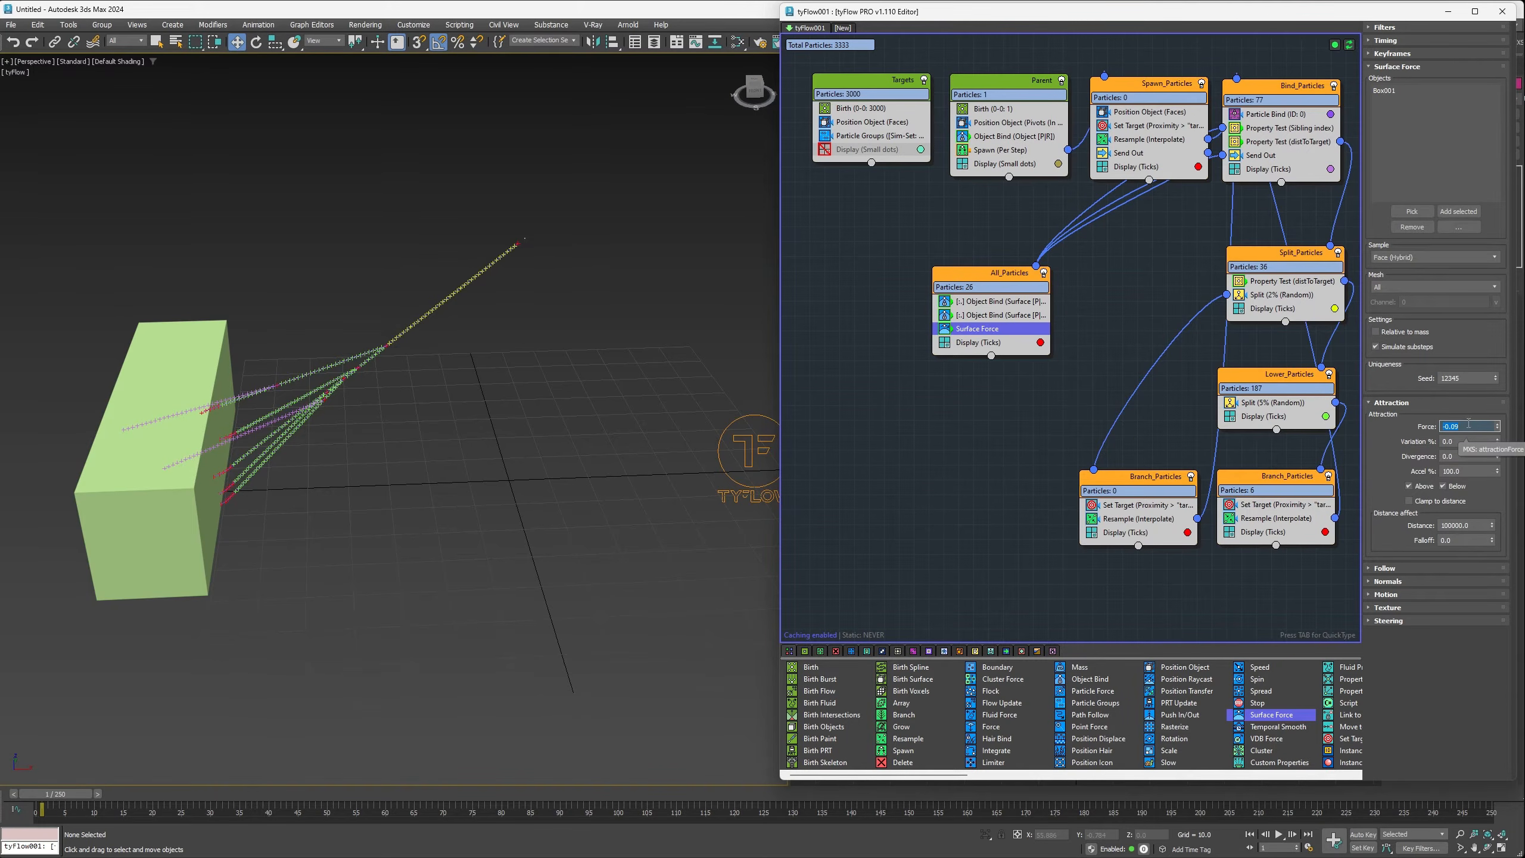
left_click(1478, 442)
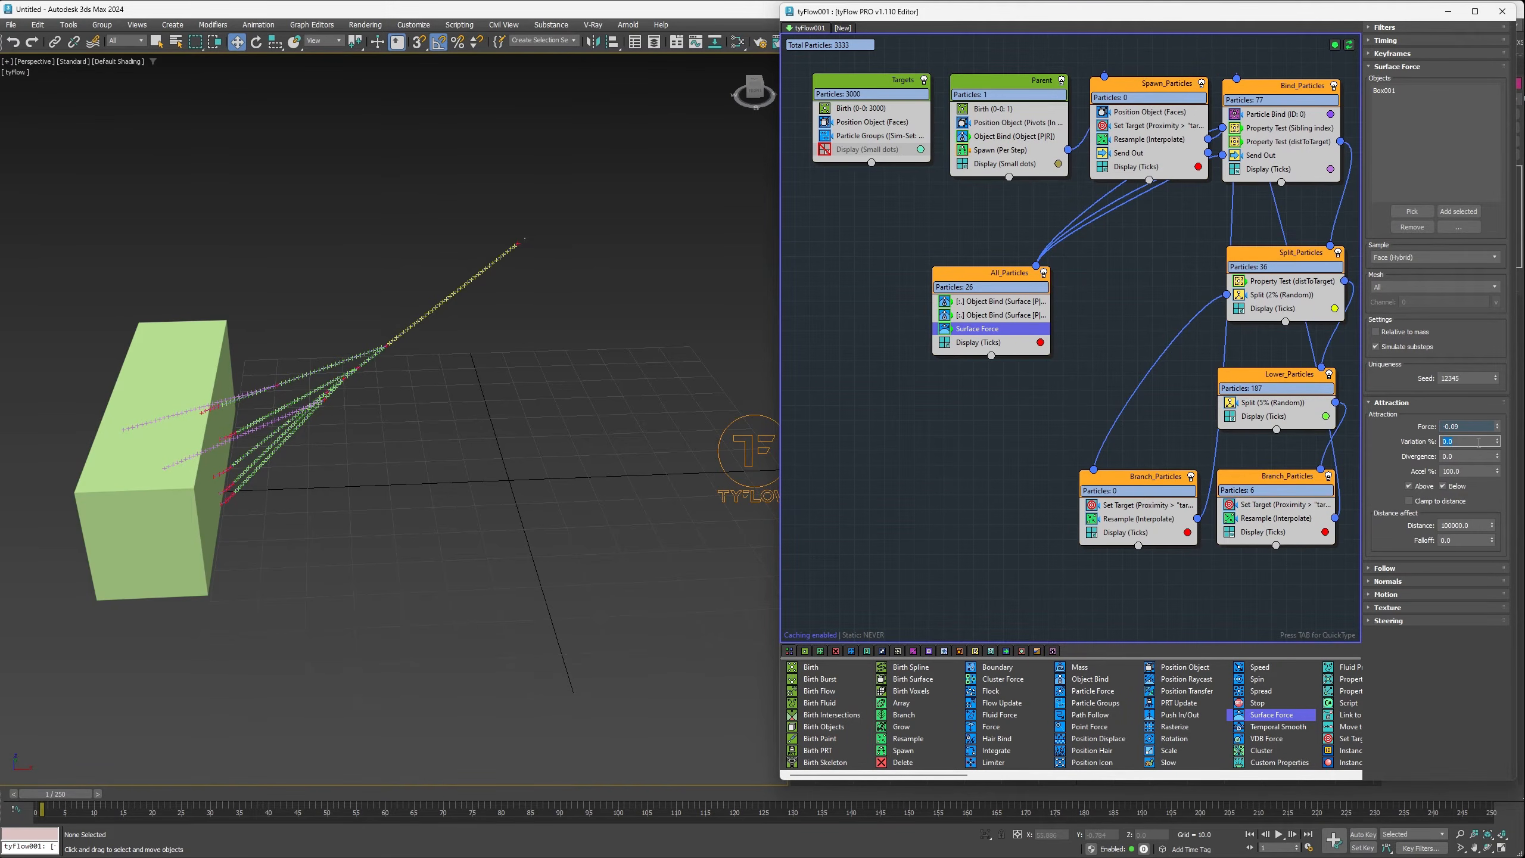
type("15")
key("Return")
Step: Limit the Surface Force attraction to a distance of 1.0 with a falloff of 1.5
left_click(1478, 526)
type("1")
key("Tab")
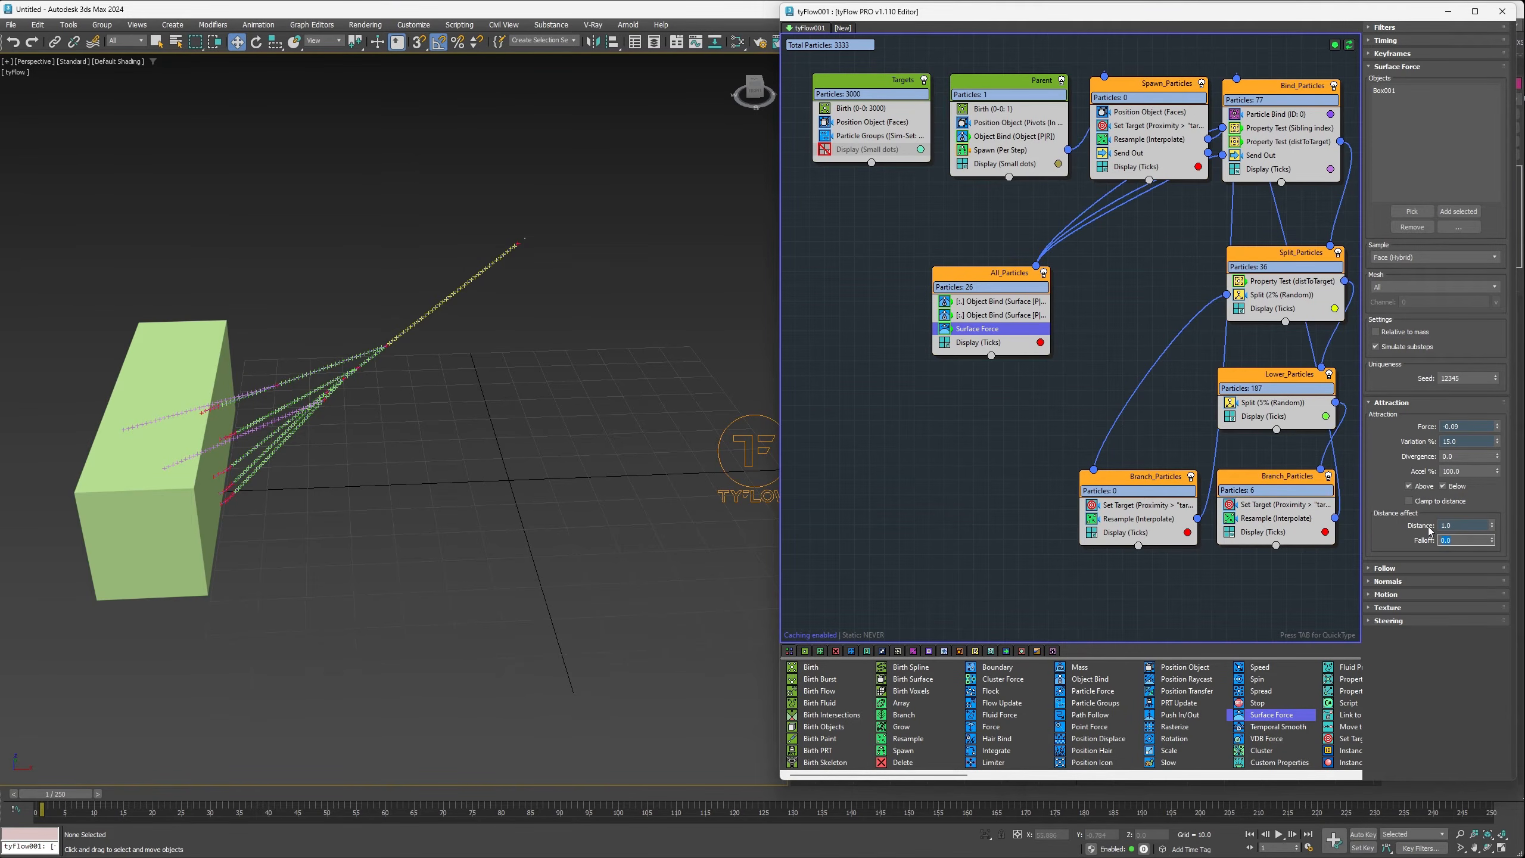
type("1.5")
key("Return")
Step: Enable filters on the Surface Force and add a filter with the Custom float property type
left_click(1384, 27)
left_click(1378, 52)
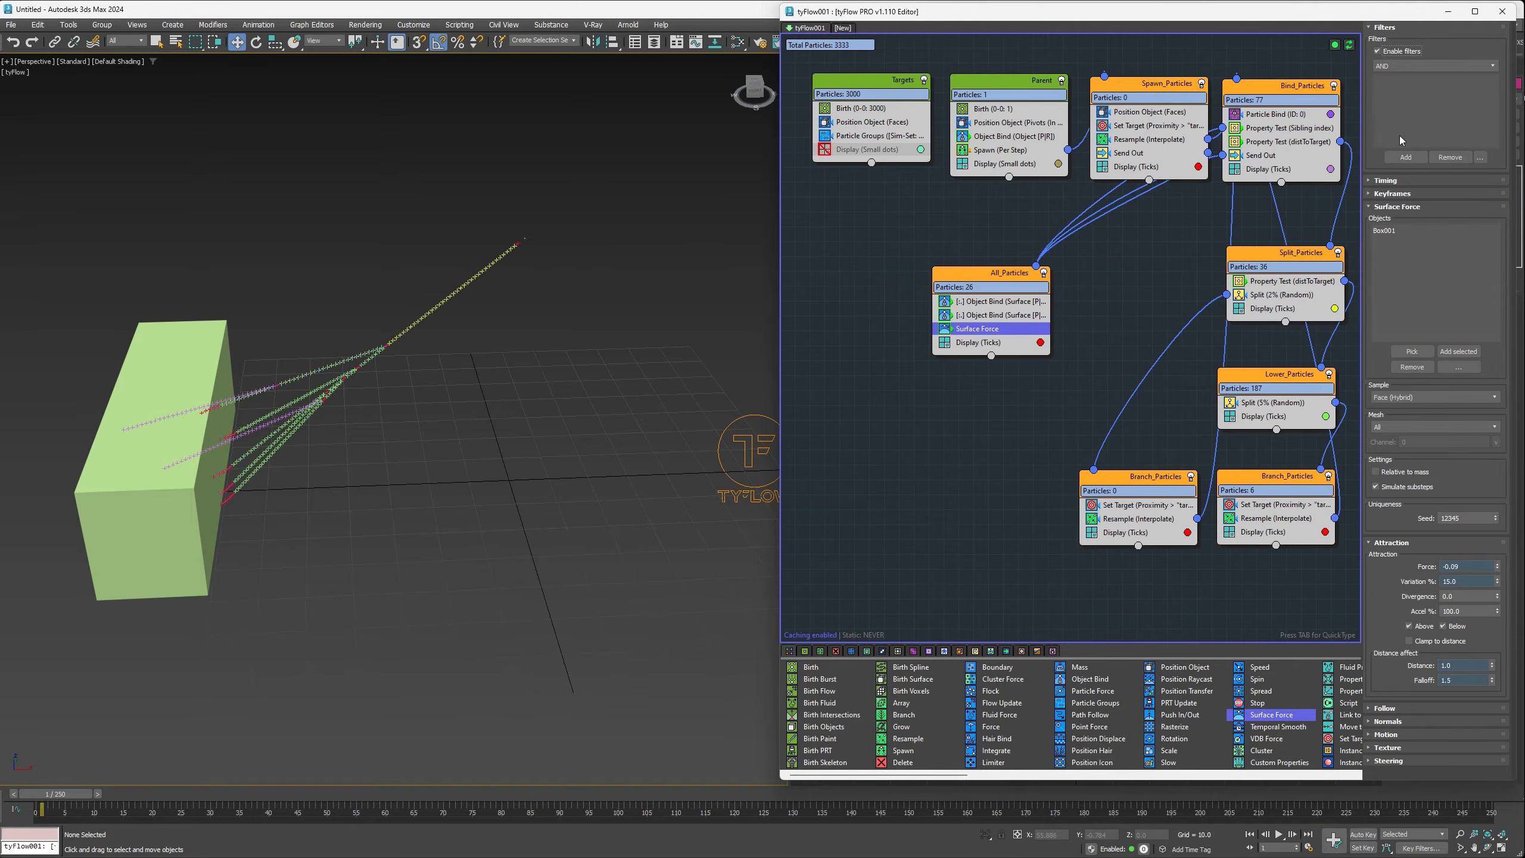
left_click(1403, 157)
left_click(1400, 212)
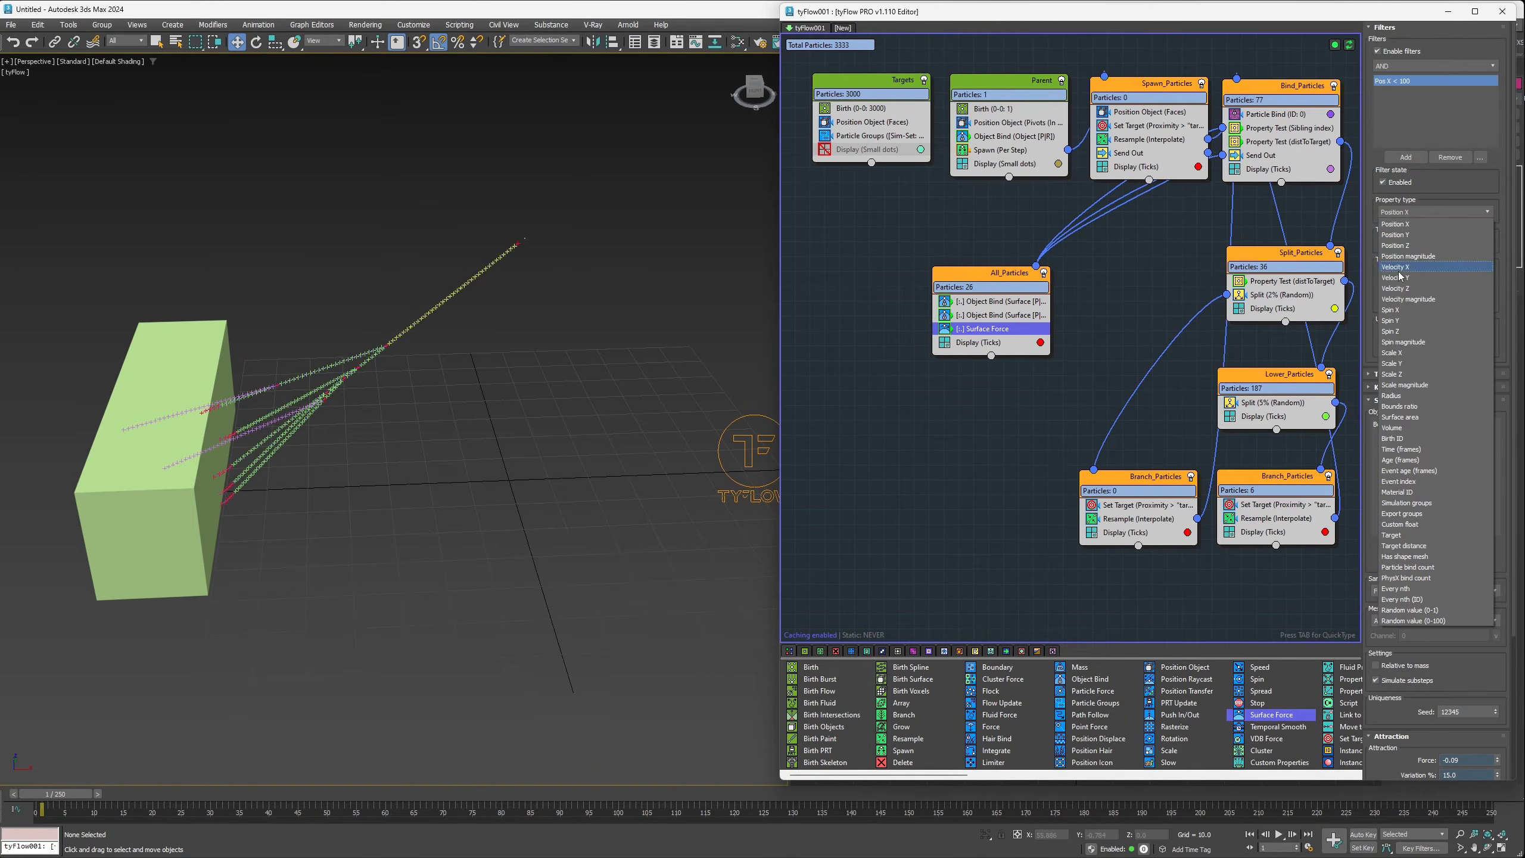
left_click(1399, 525)
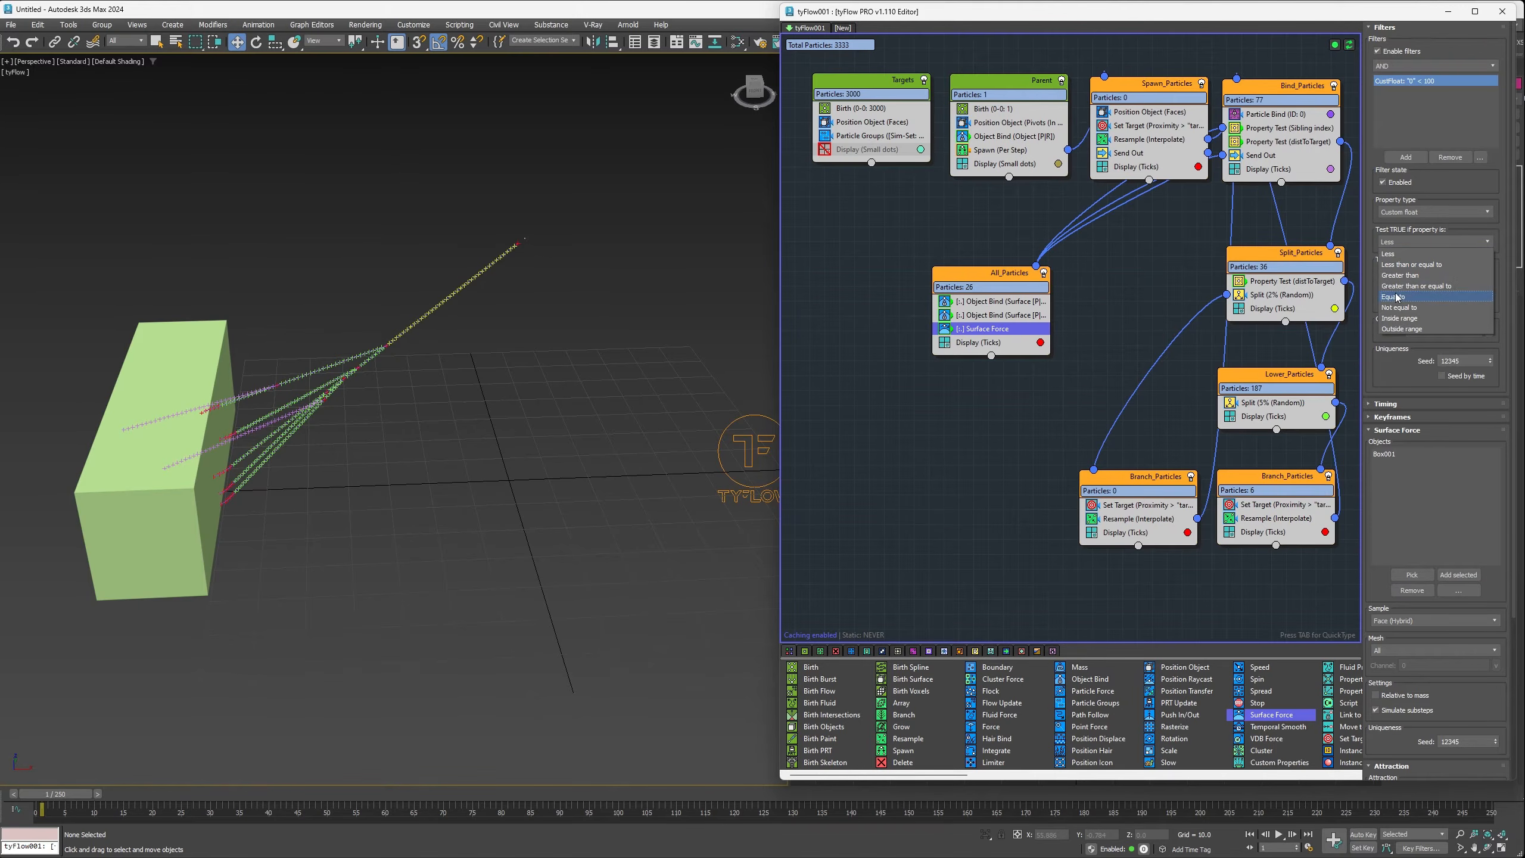
Step: Set the Surface Force filter to test whether the channel contact is equal to 1, and scrub the timeline to check it
left_click_drag(1473, 287, 1398, 279)
type("1")
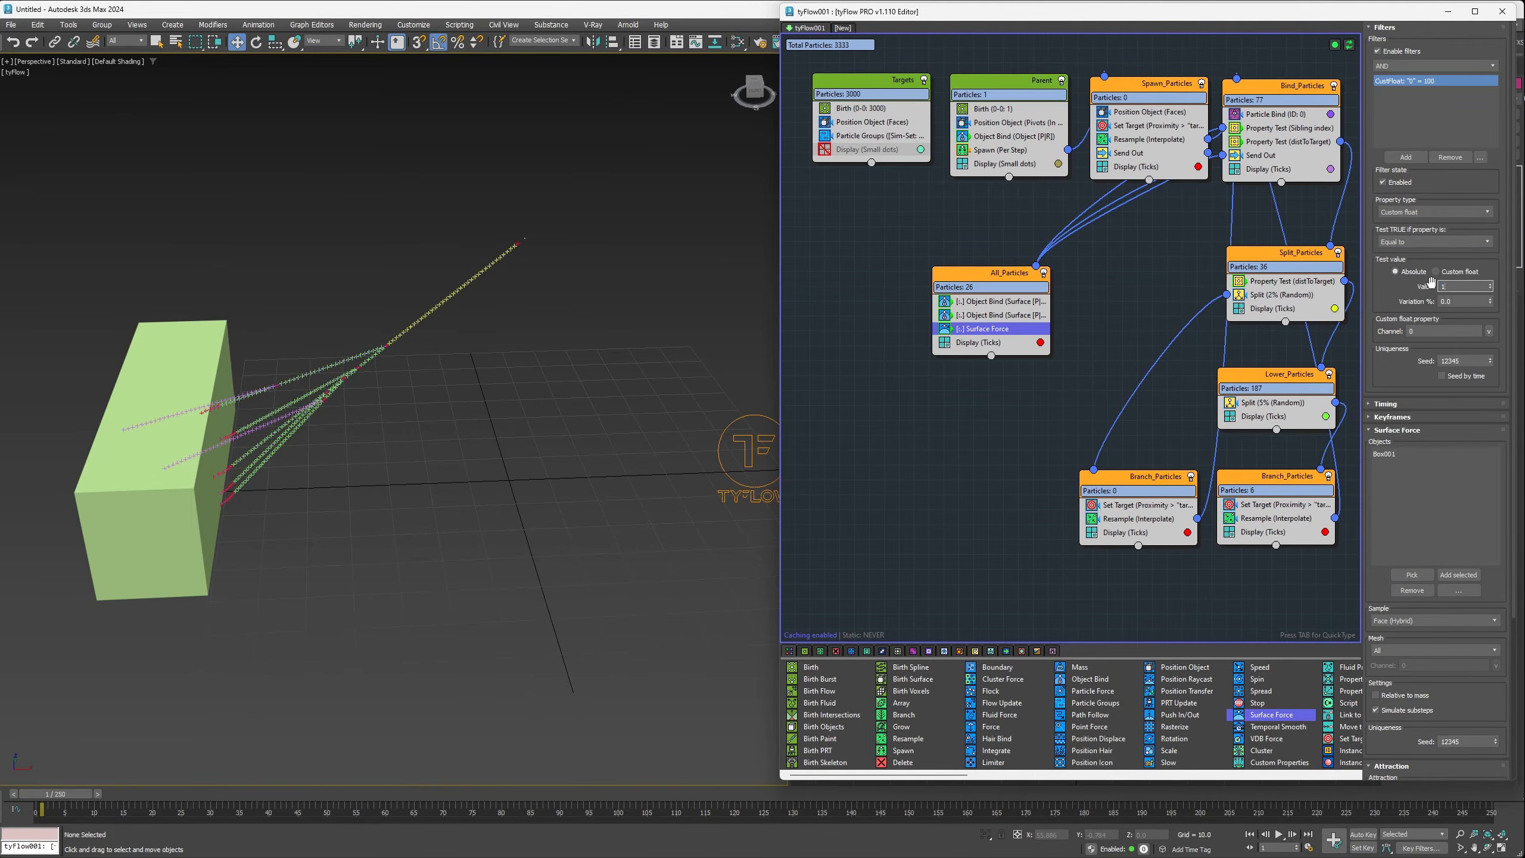
left_click(1490, 332)
left_click(1508, 347)
mouse_move(39, 795)
left_mouse_down()
mouse_move(210, 807)
mouse_move(61, 792)
left_mouse_up()
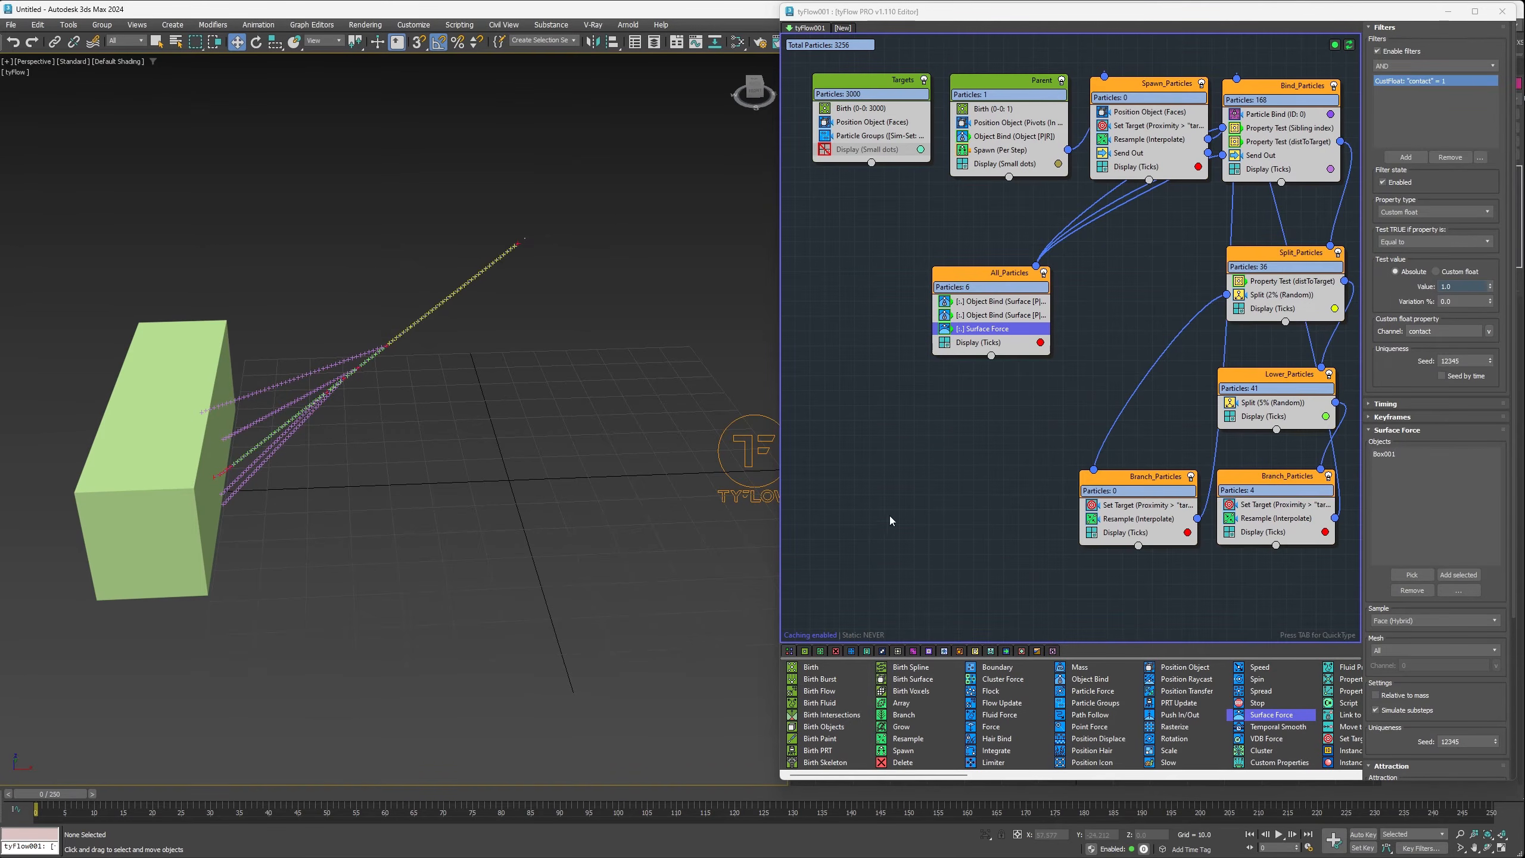
Step: Copy the Send Out from Bind_Particles into Split_Particles and replace the channel name its test value is saved to
left_click(1261, 157)
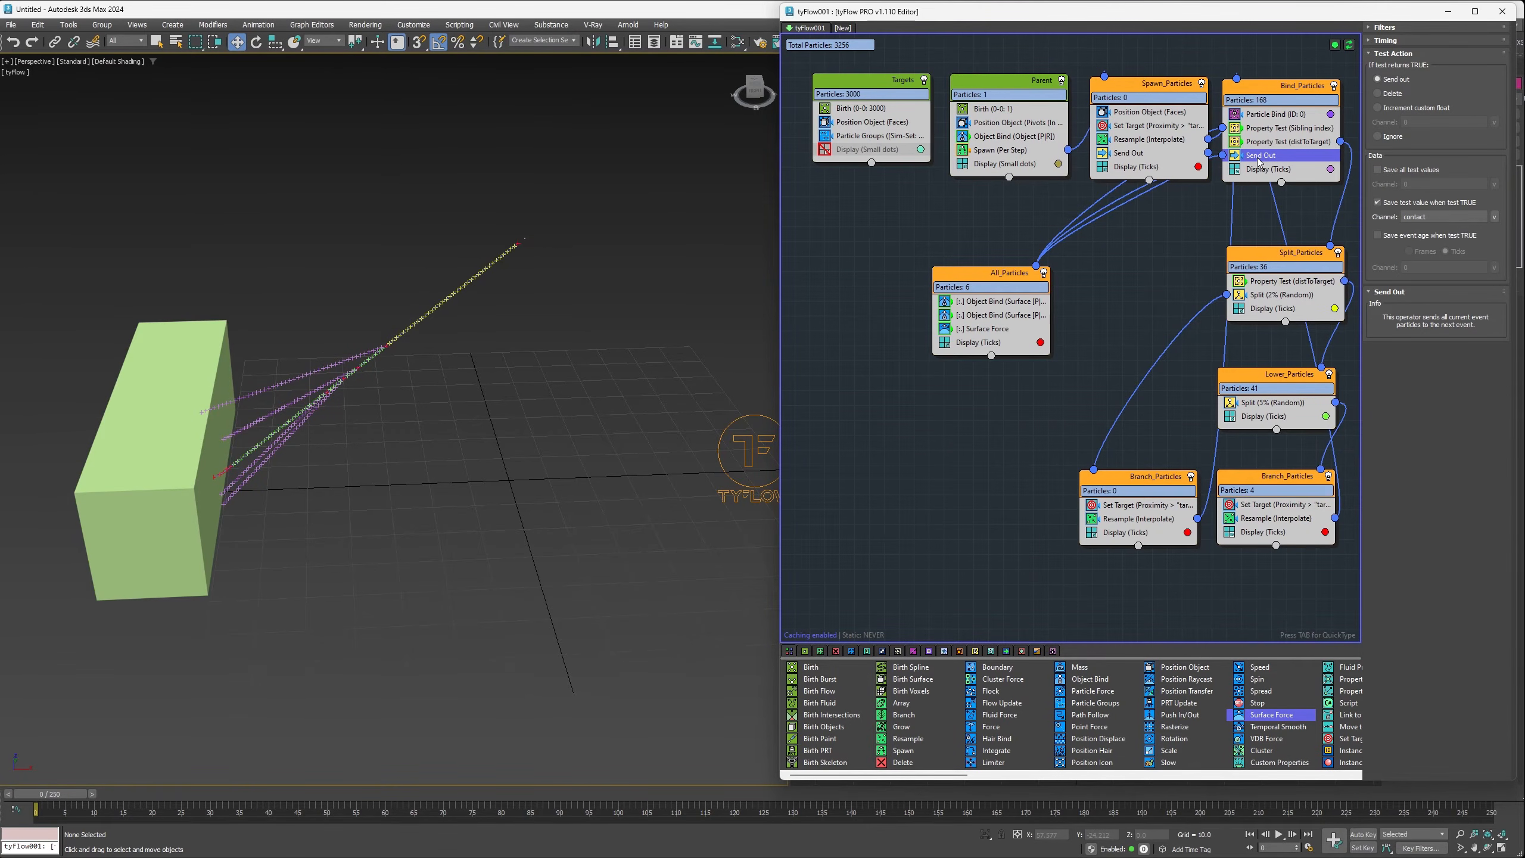
left_click_drag(1260, 161, 1266, 305)
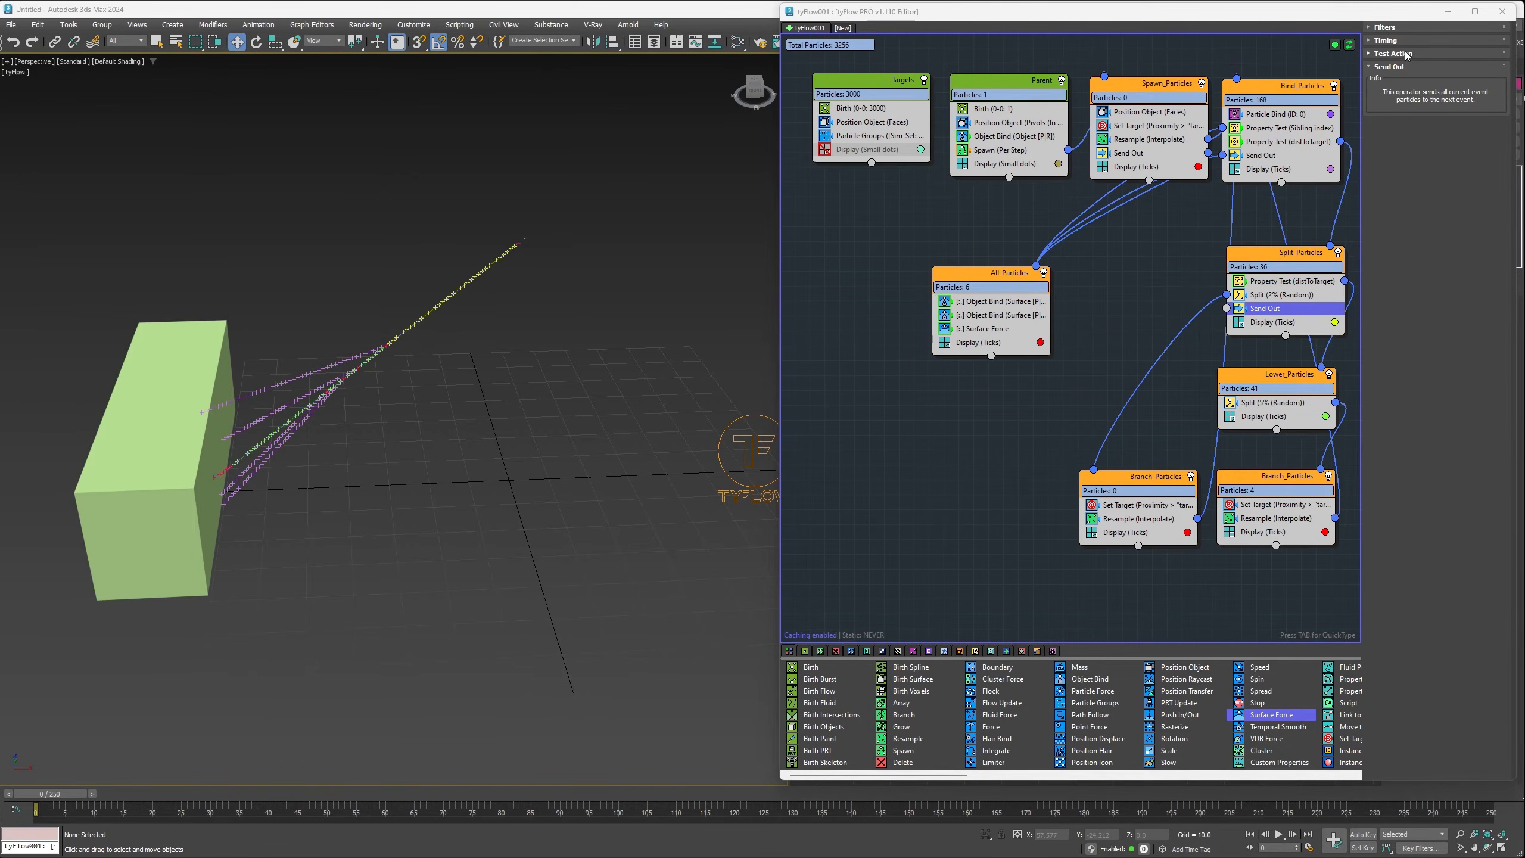
left_click(1393, 54)
left_click_drag(1430, 219, 1407, 220)
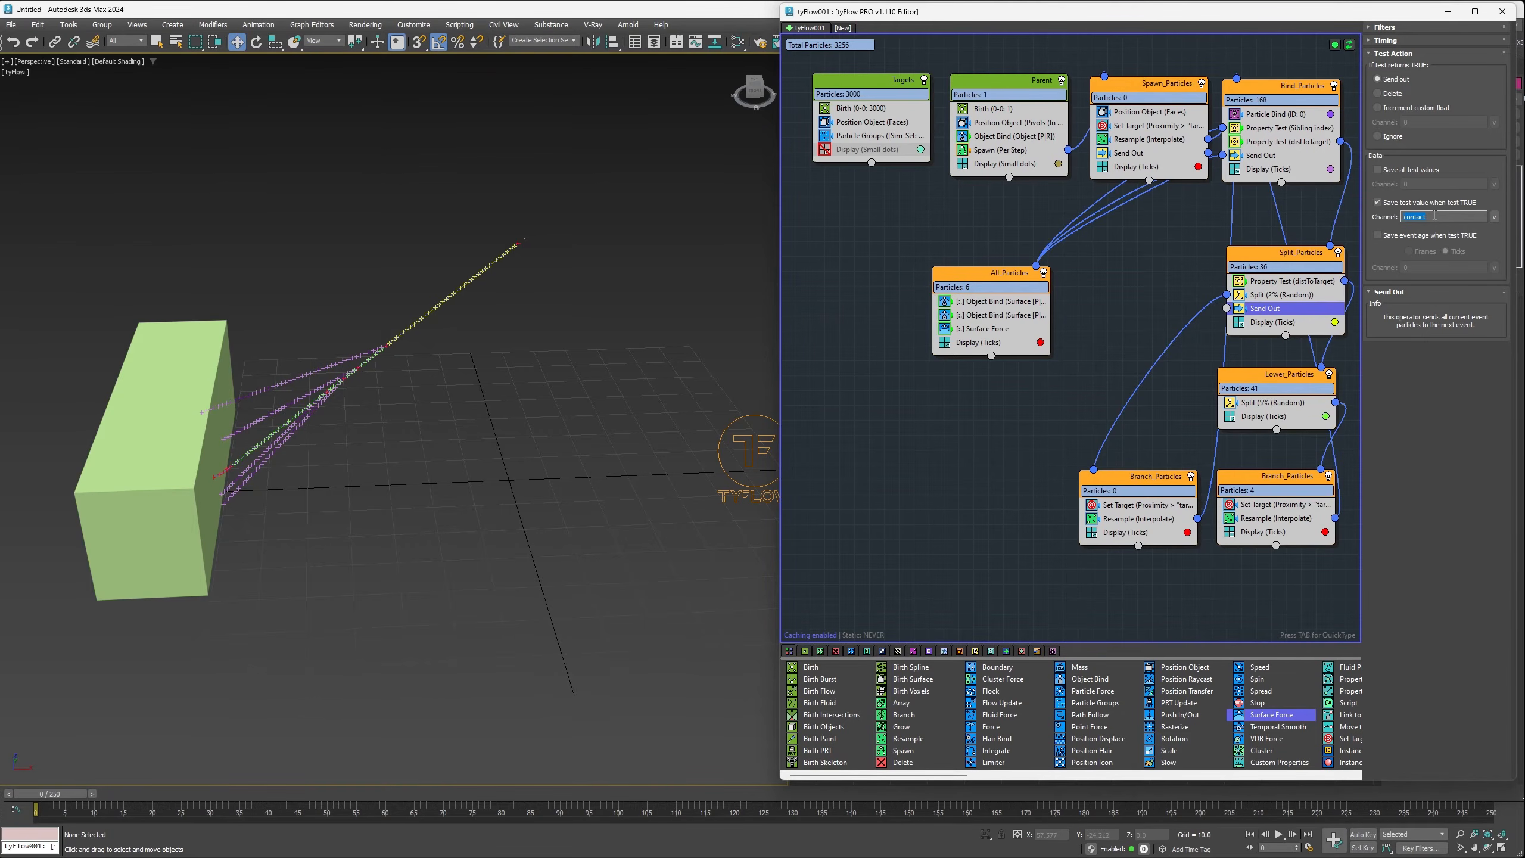
type("s")
Step: Instance the Split_Particles Send Out into Lower_Particles and both Branch_Particles events, and connect all four Send Outs to All_Particles
left_click_drag(1273, 310, 1143, 532)
left_click(1254, 531, "ctrl")
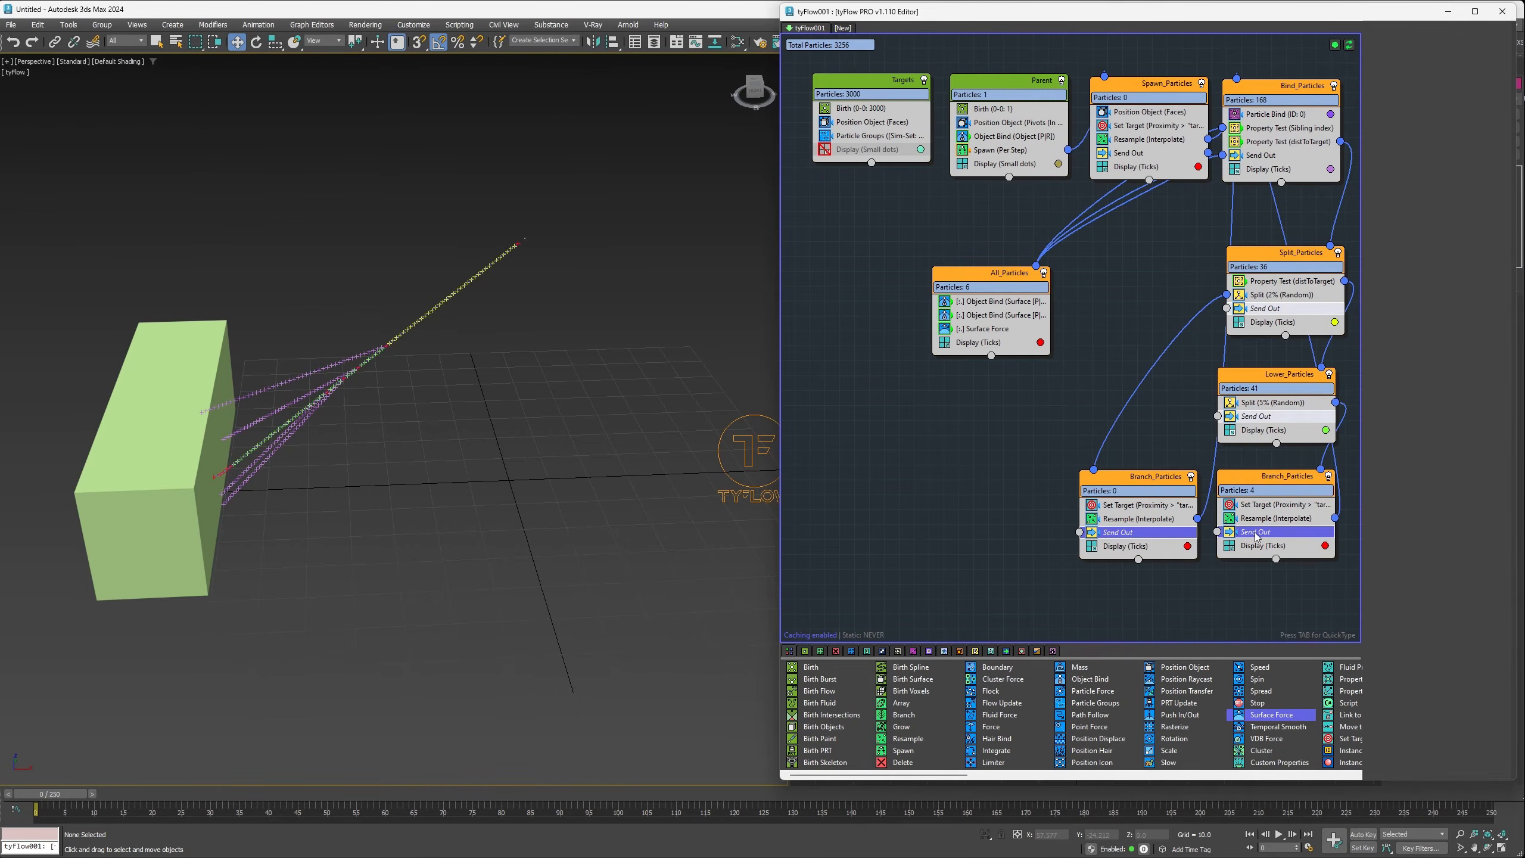
left_click(1261, 417, "ctrl")
left_click(1260, 308, "ctrl")
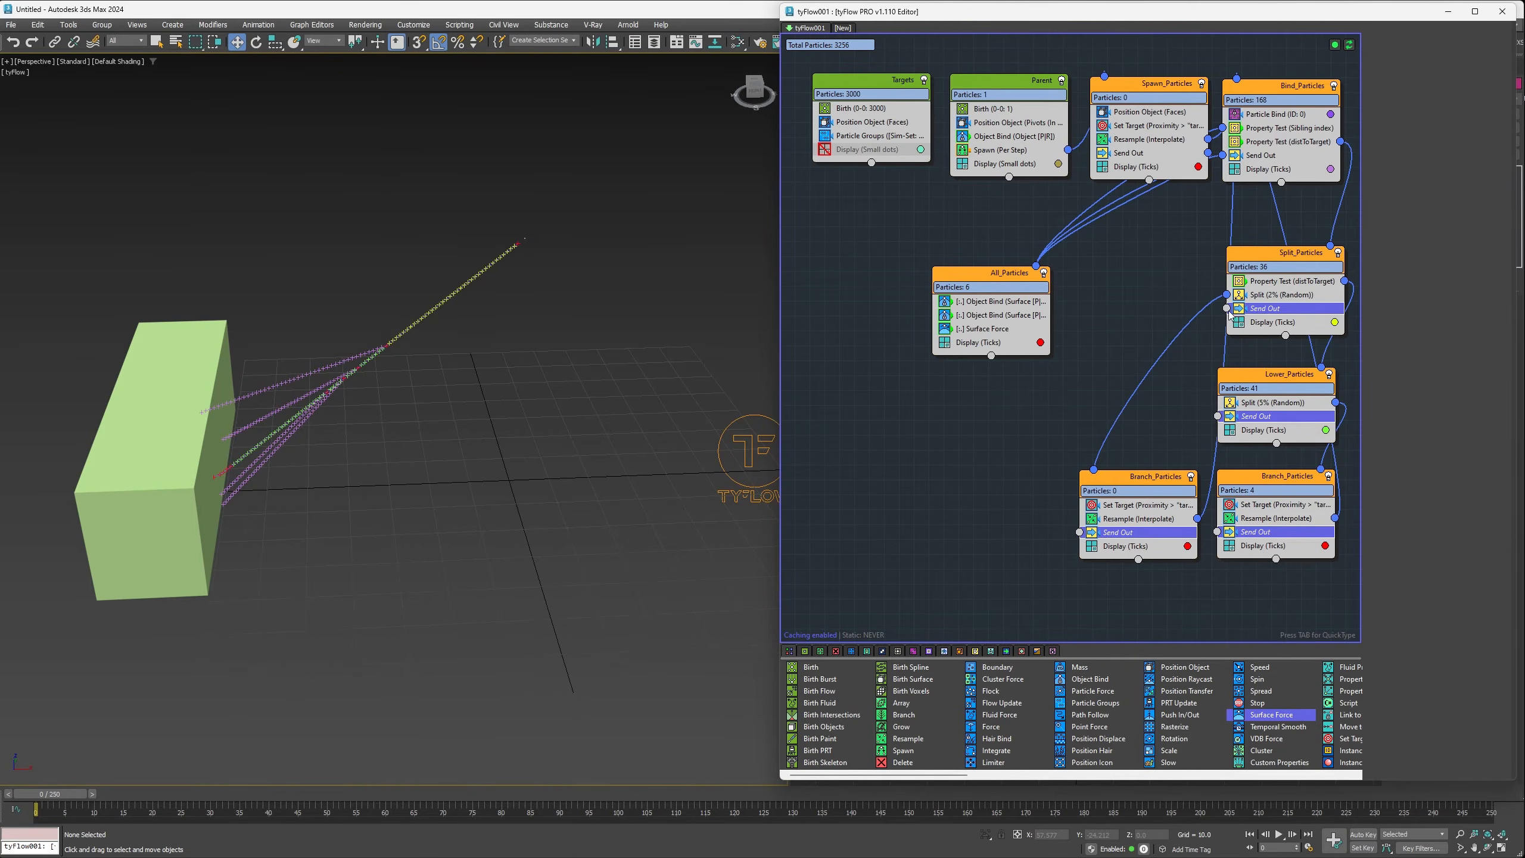
left_click_drag(1227, 308, 1038, 265)
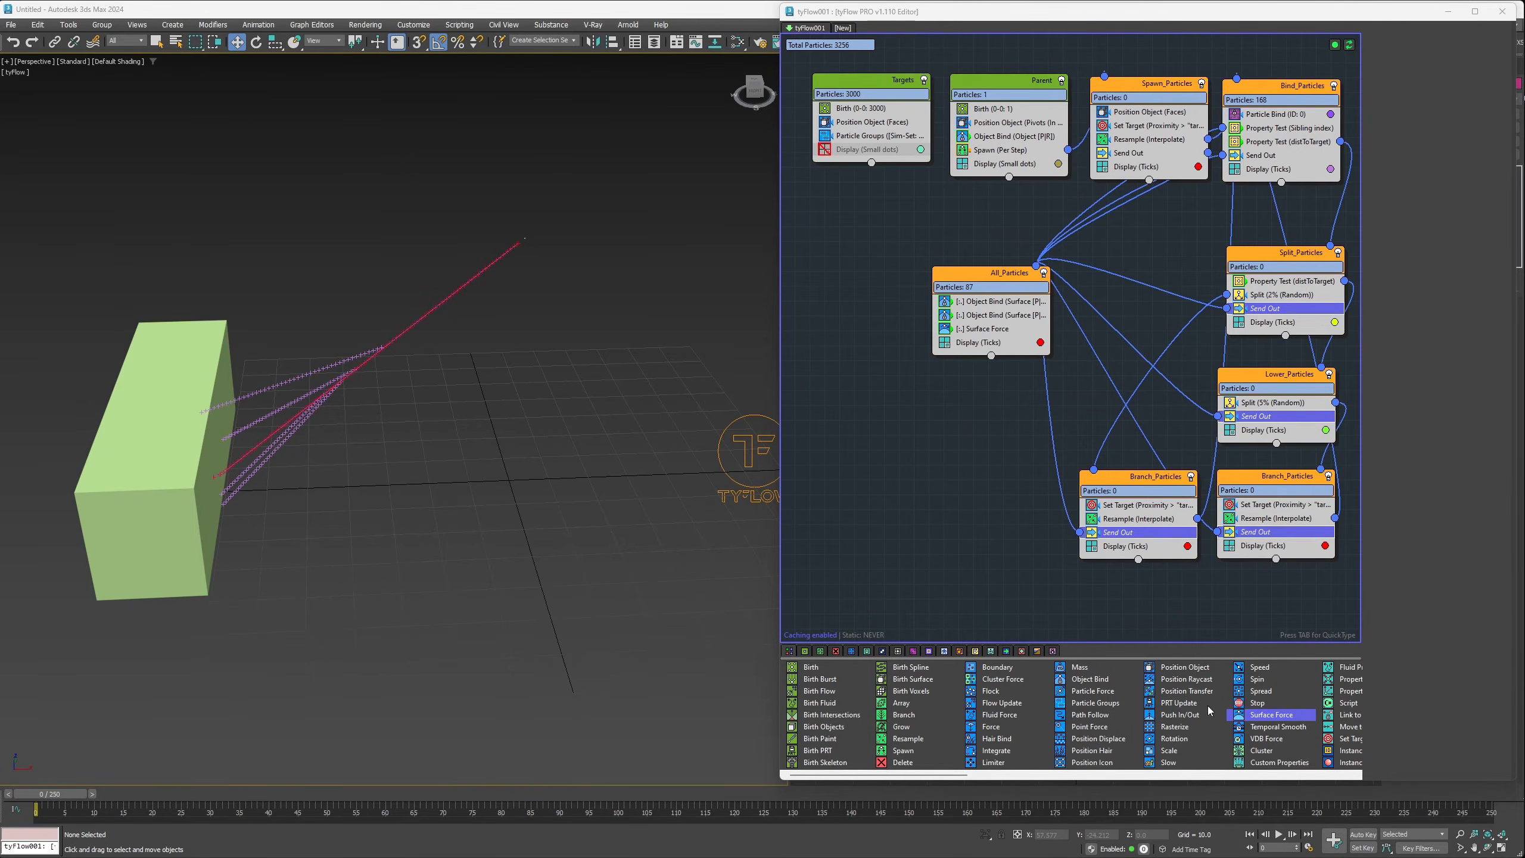
Step: Add a Spread operator to All_Particles and set its noise strength to 3.0 and noise scale to 0.15
left_click_drag(1262, 691, 1025, 369)
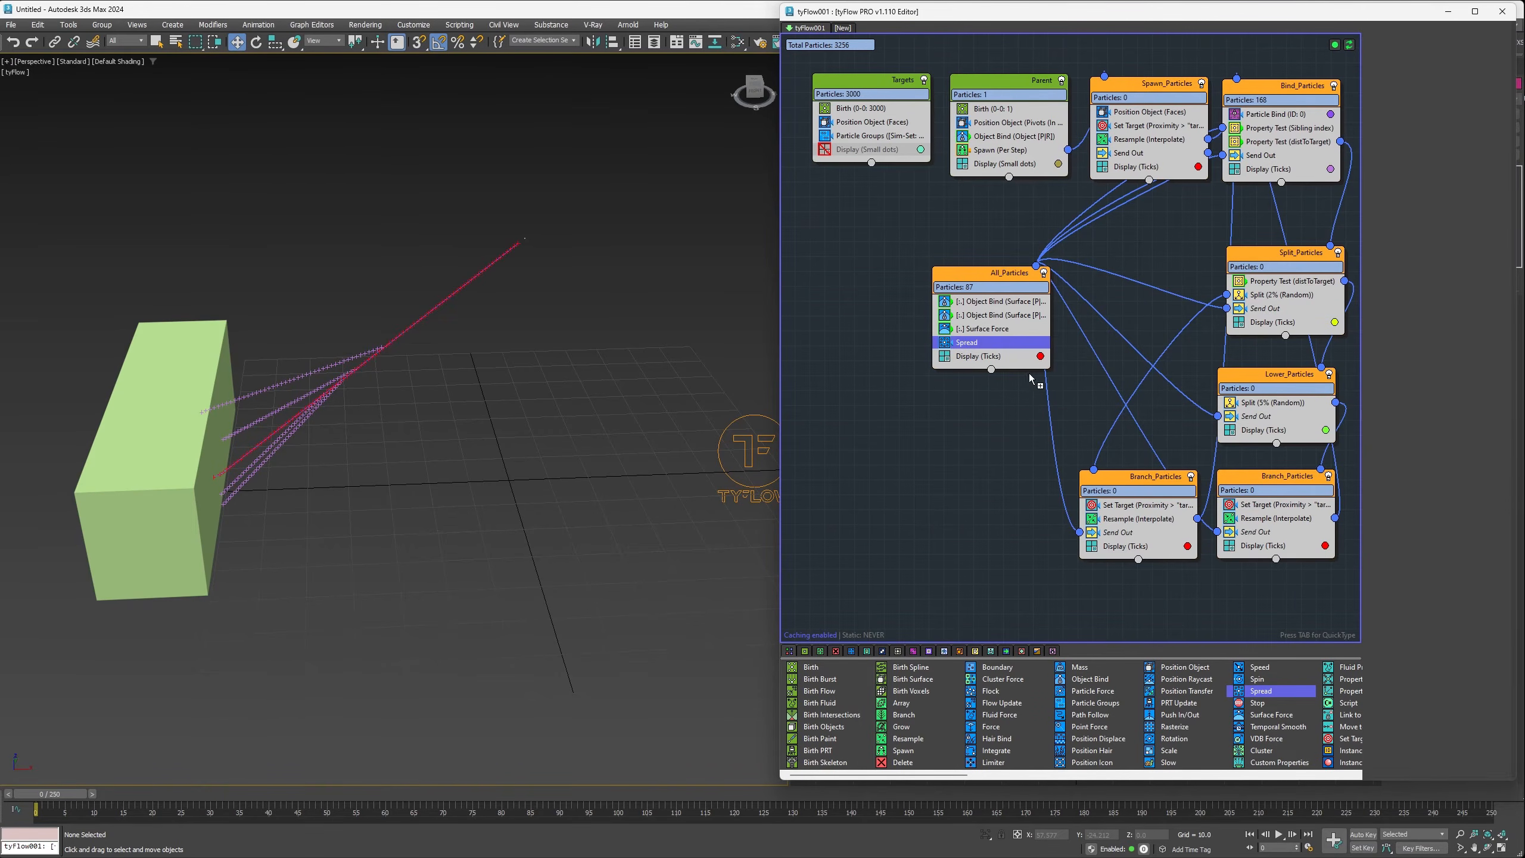
scroll(1458, 492, "down", 1)
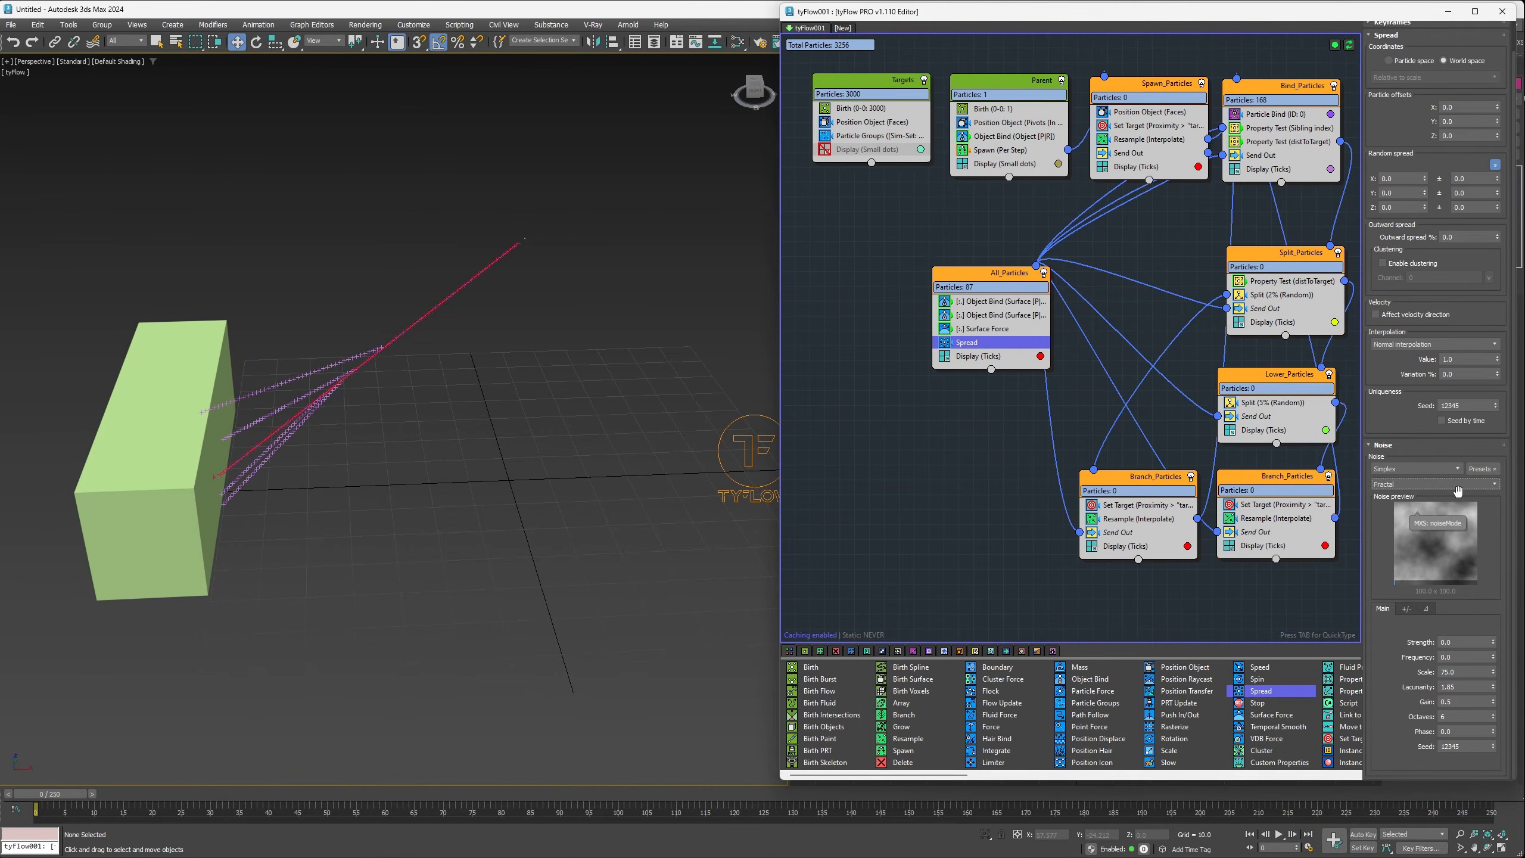
left_click(1465, 641)
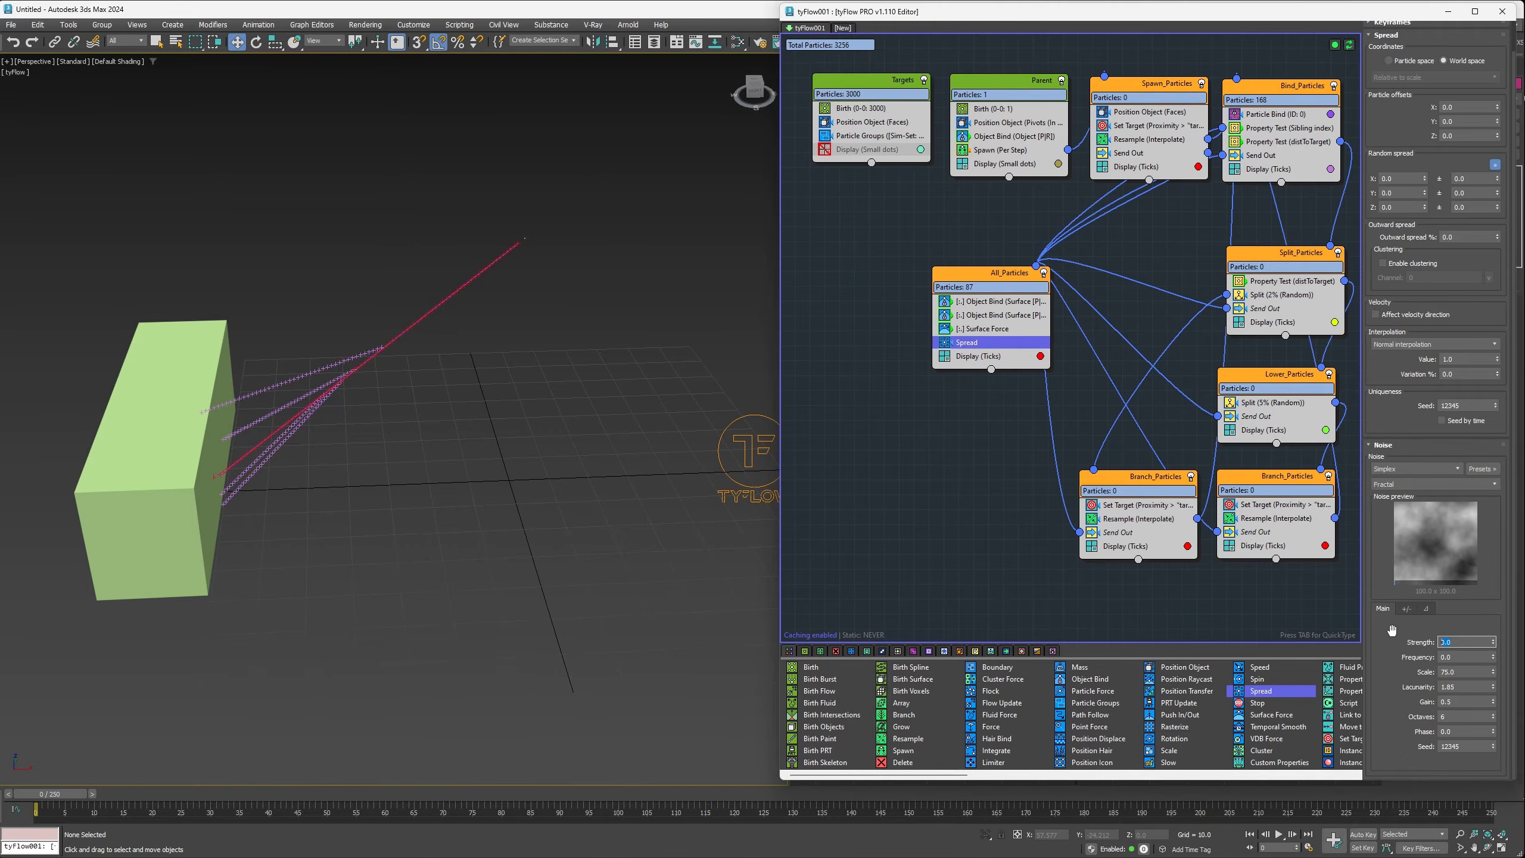
type("3")
key("Tab")
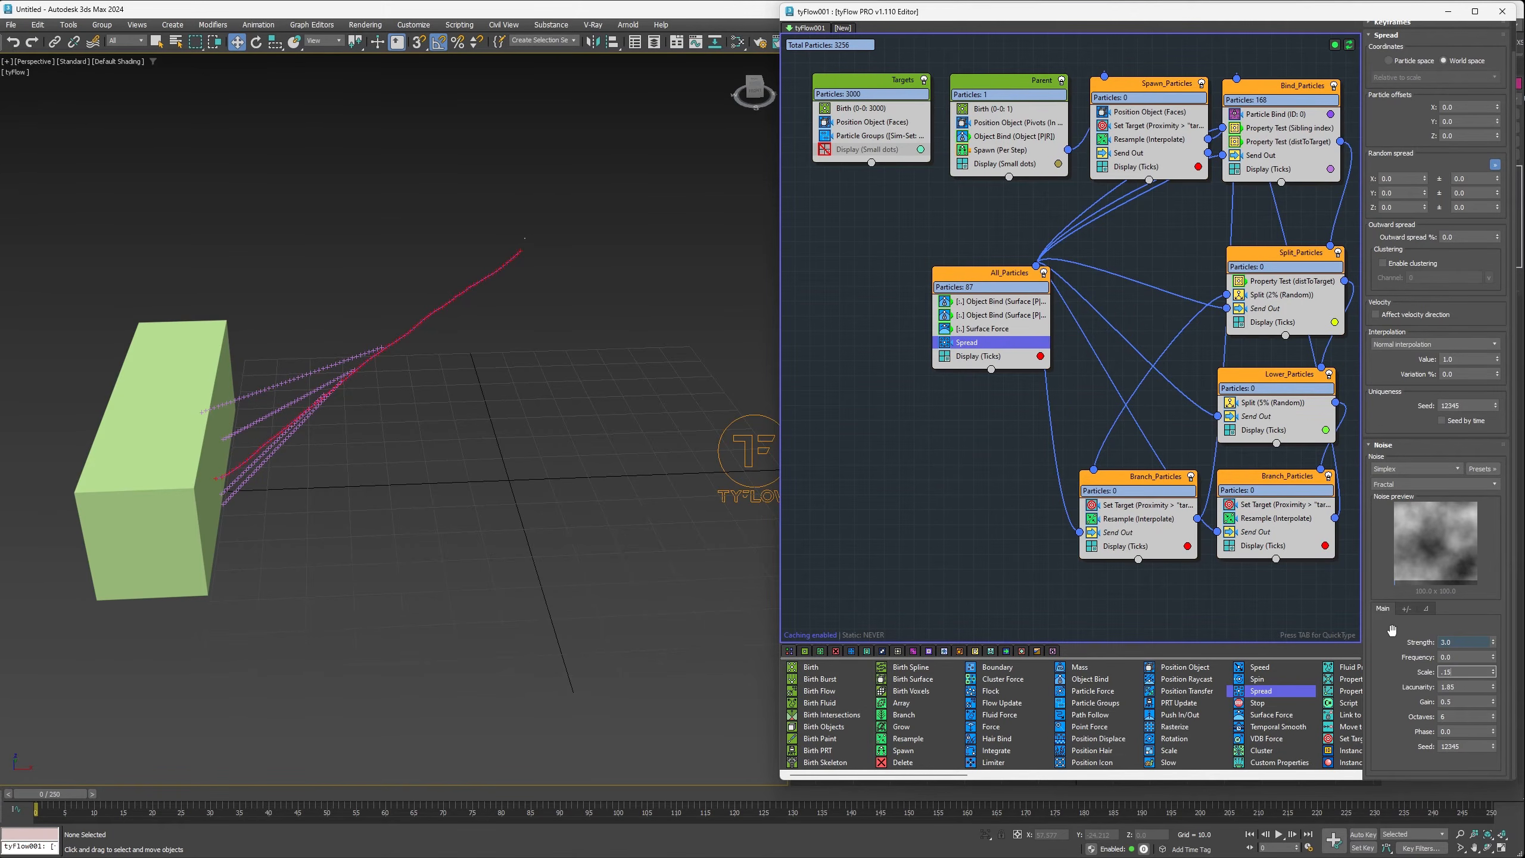
key("Return")
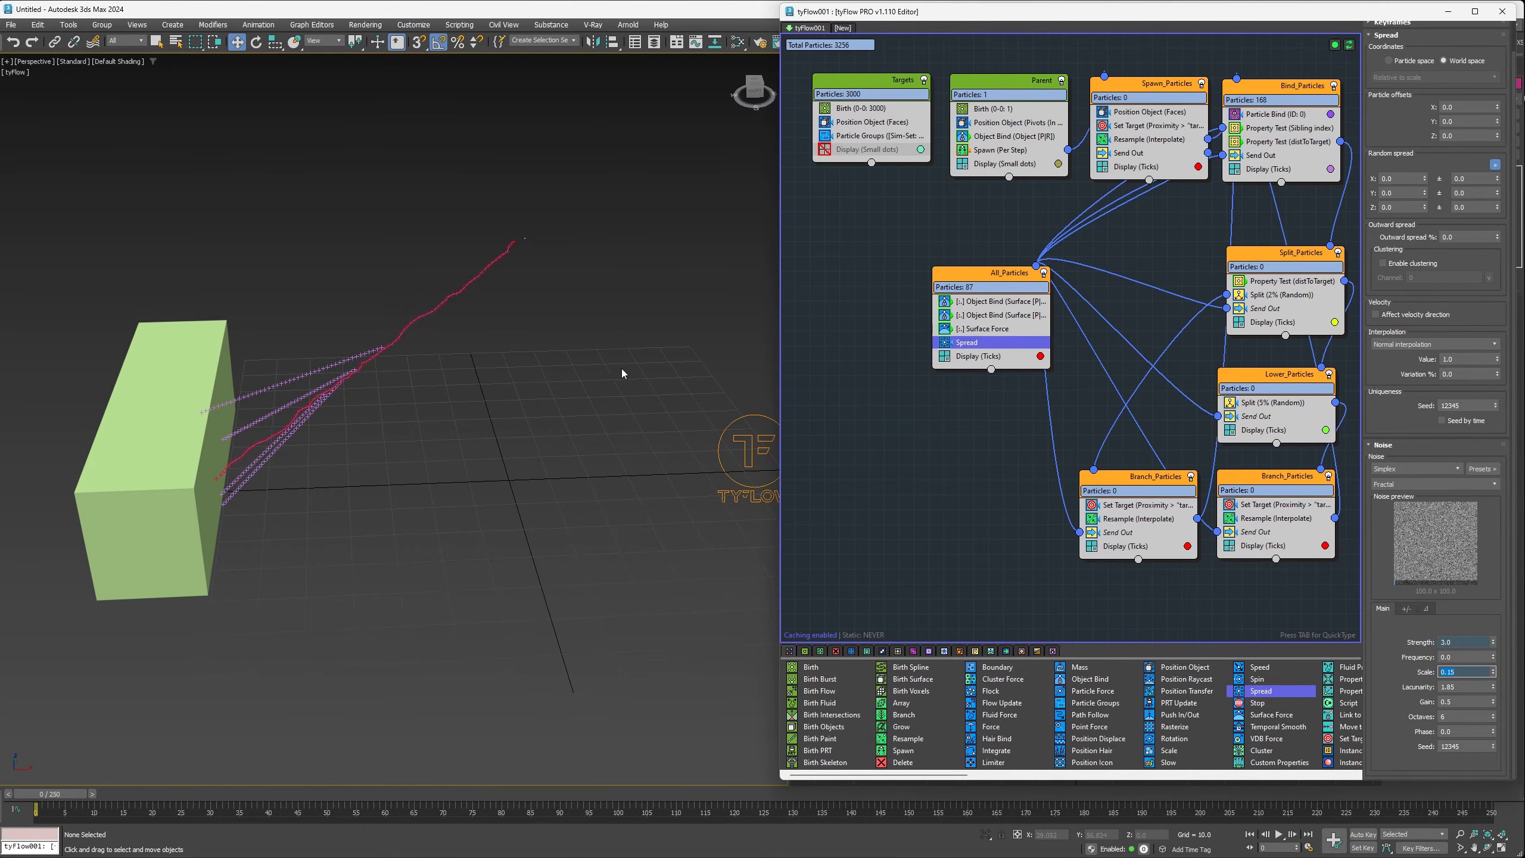
Step: Add a filter to the Spread operator that tests whether the custom float channel spread is equal to 1
scroll(1415, 272, "up", 2)
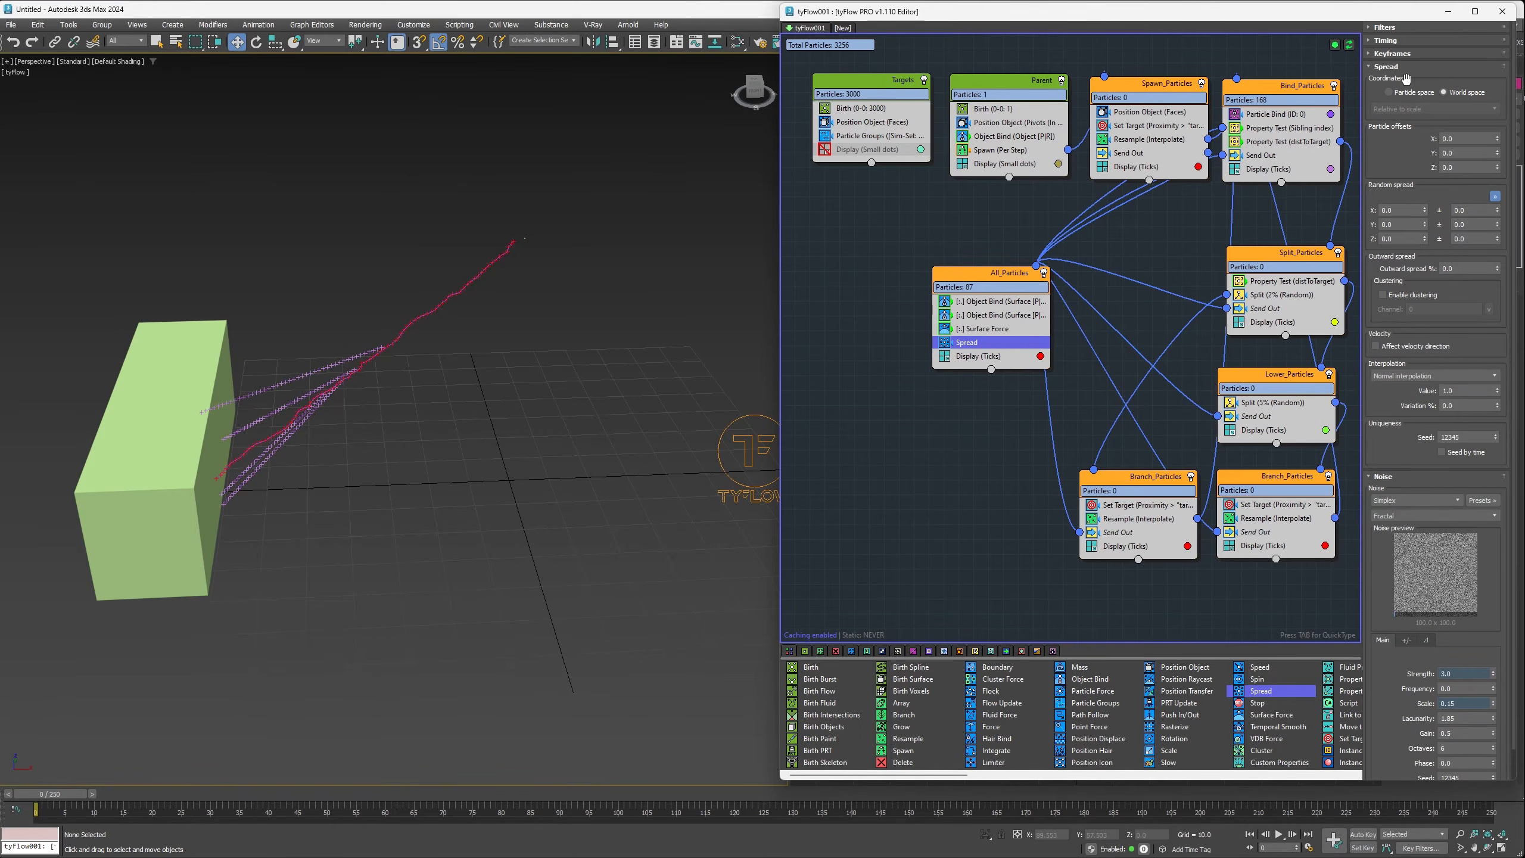
left_click(1392, 28)
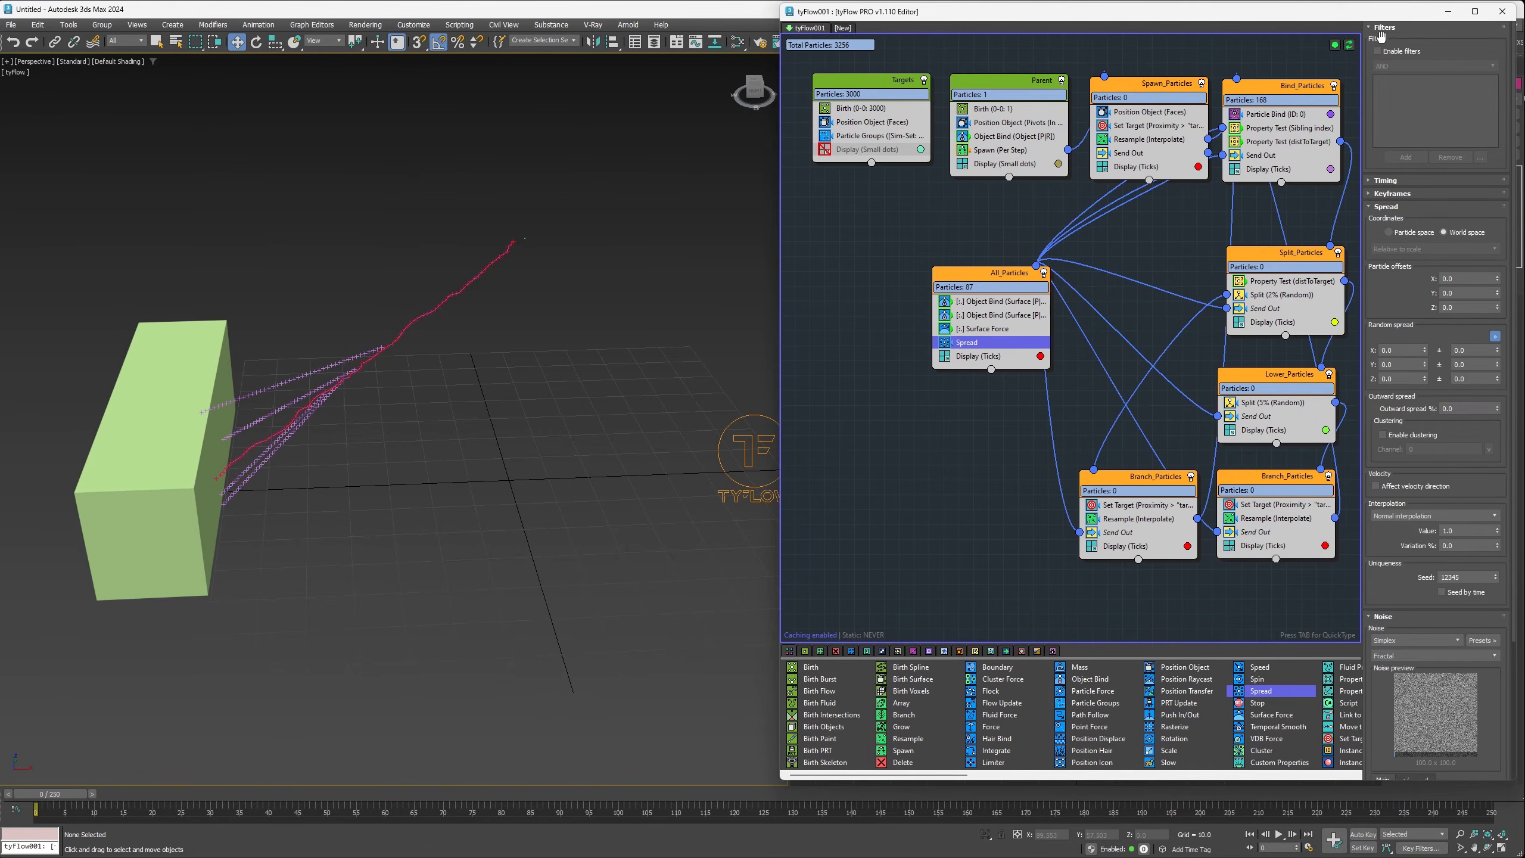
left_click(1406, 157)
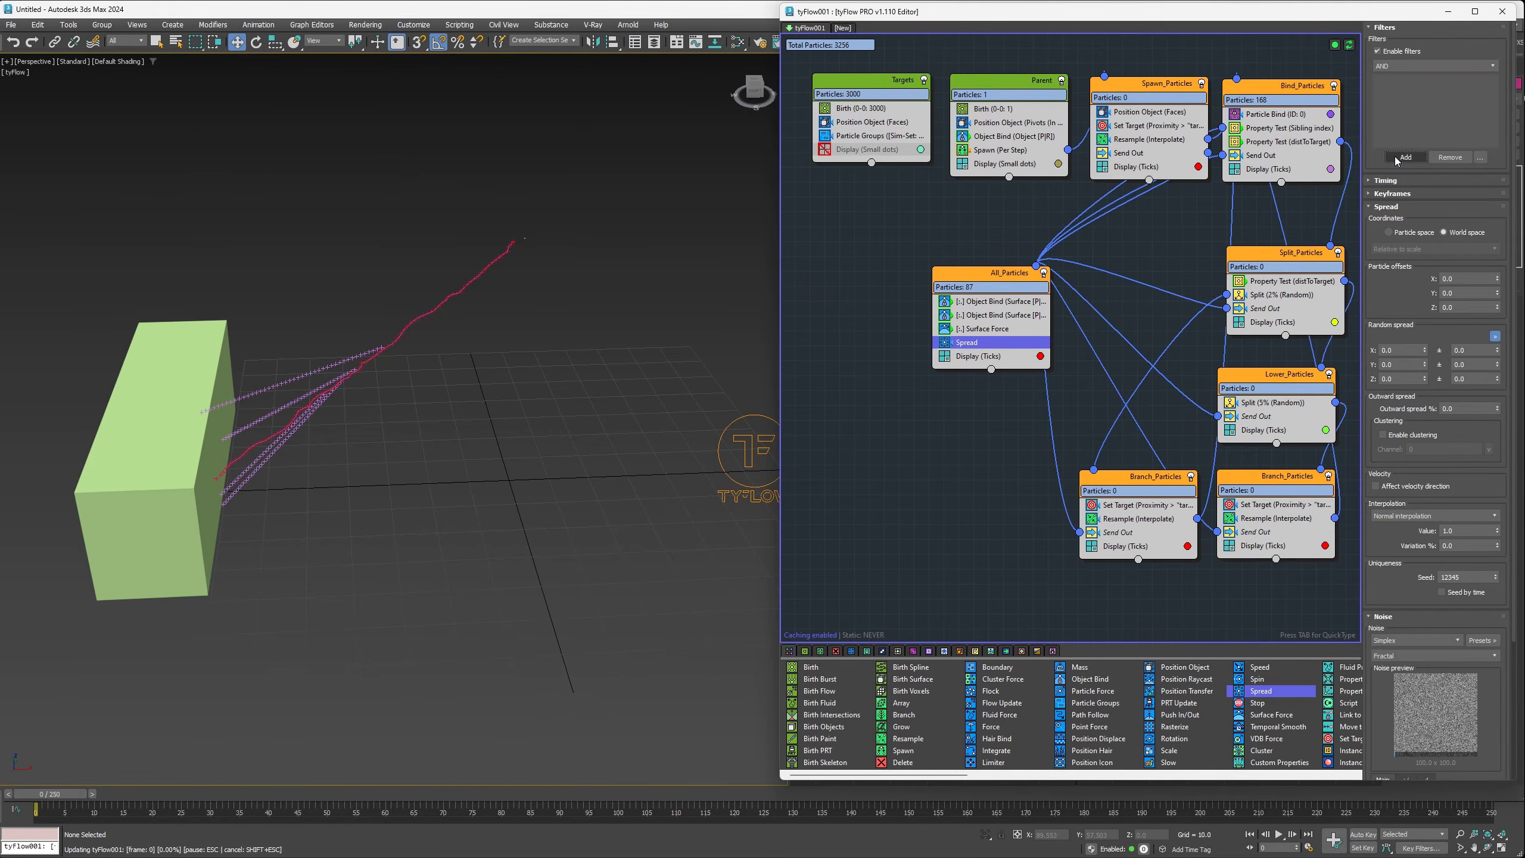
left_click(1397, 213)
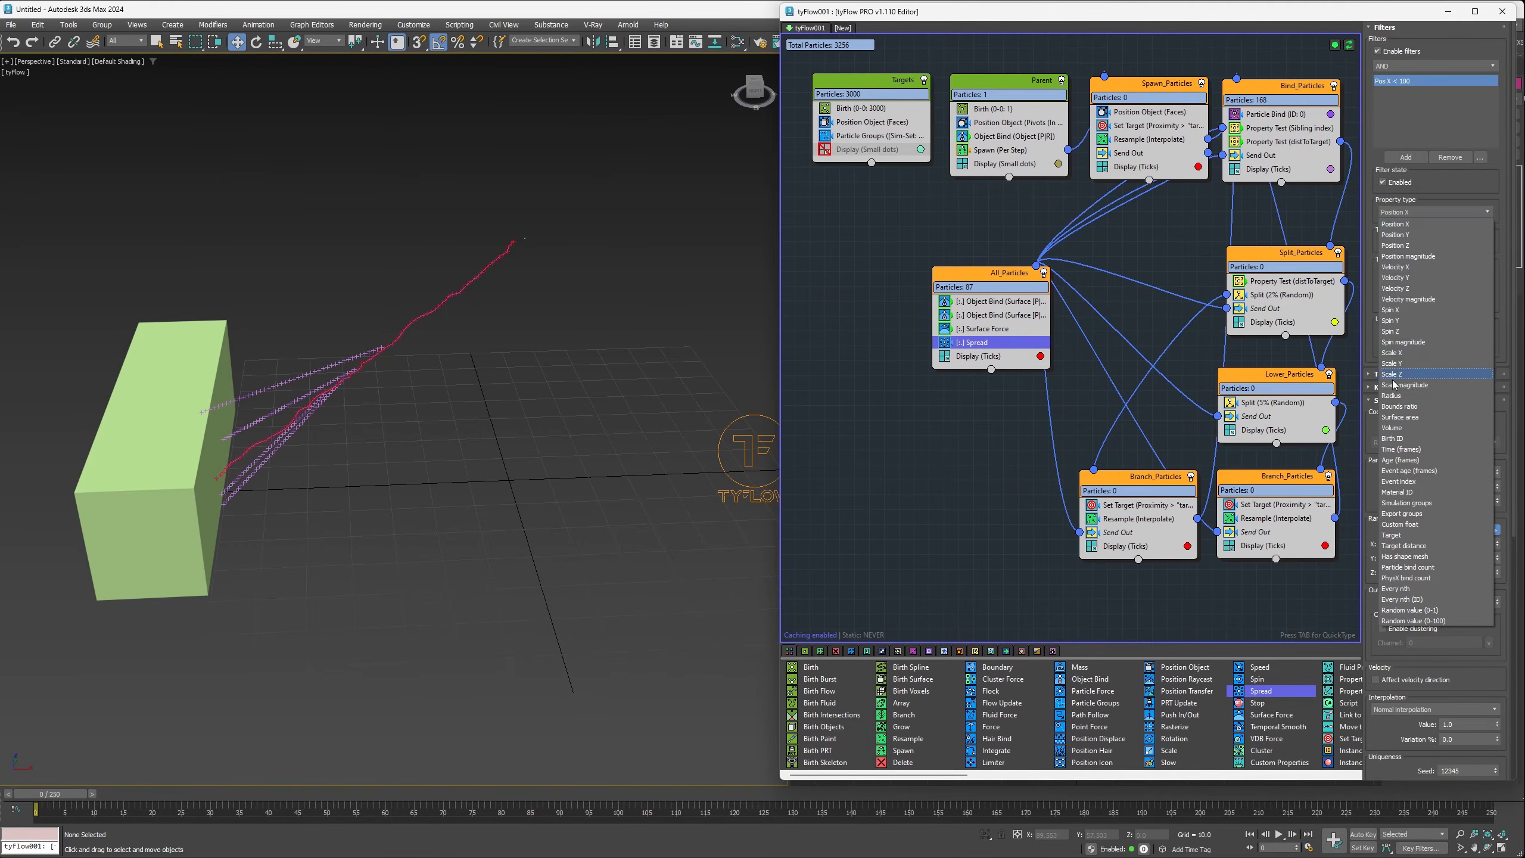
left_click(1404, 522)
left_click(1404, 244)
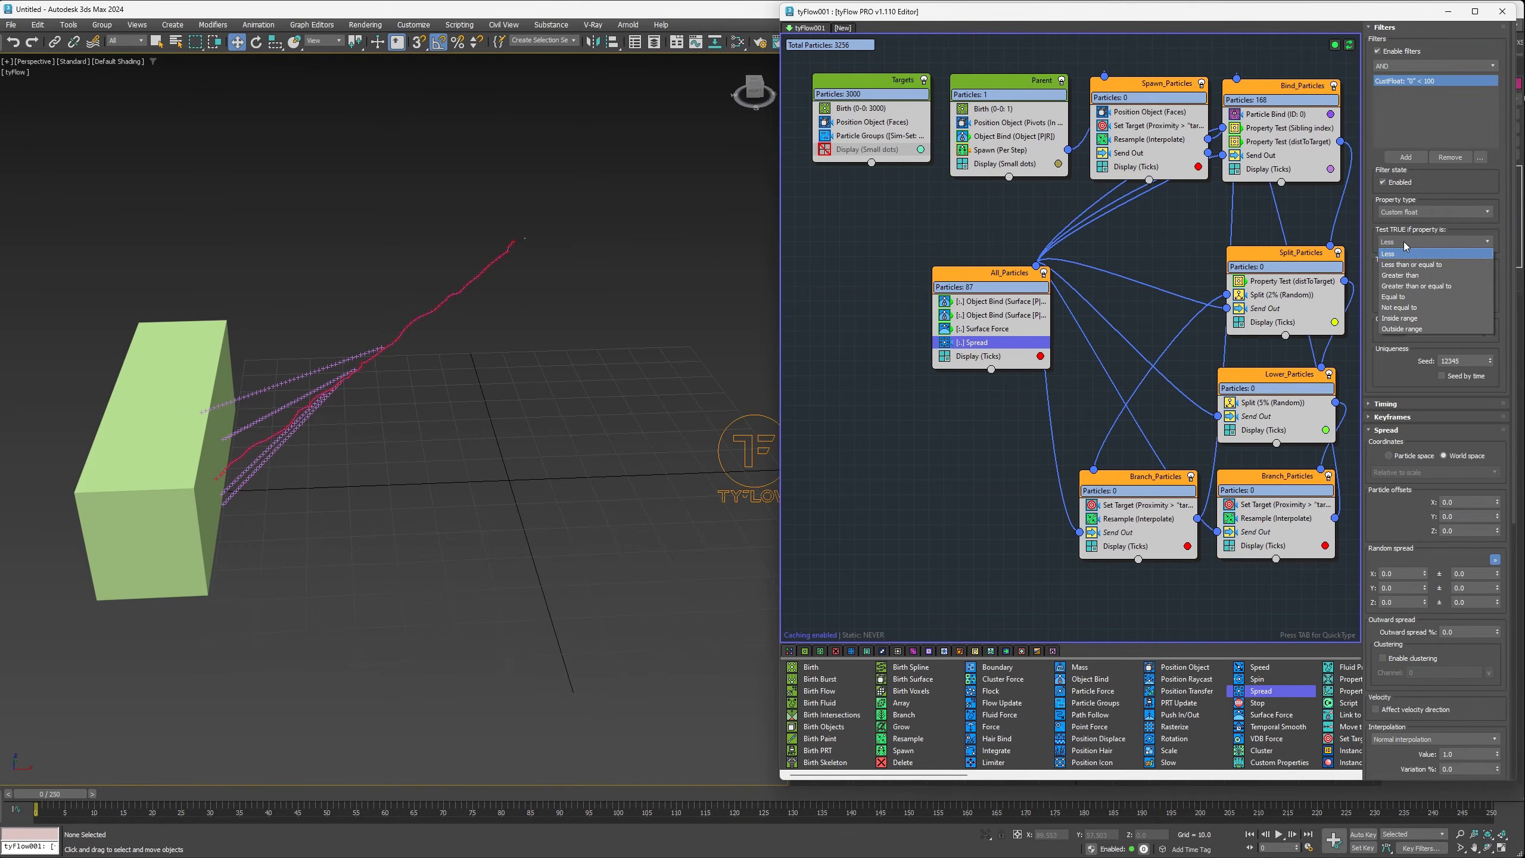
left_click(1395, 292)
type("1")
left_click(1489, 331)
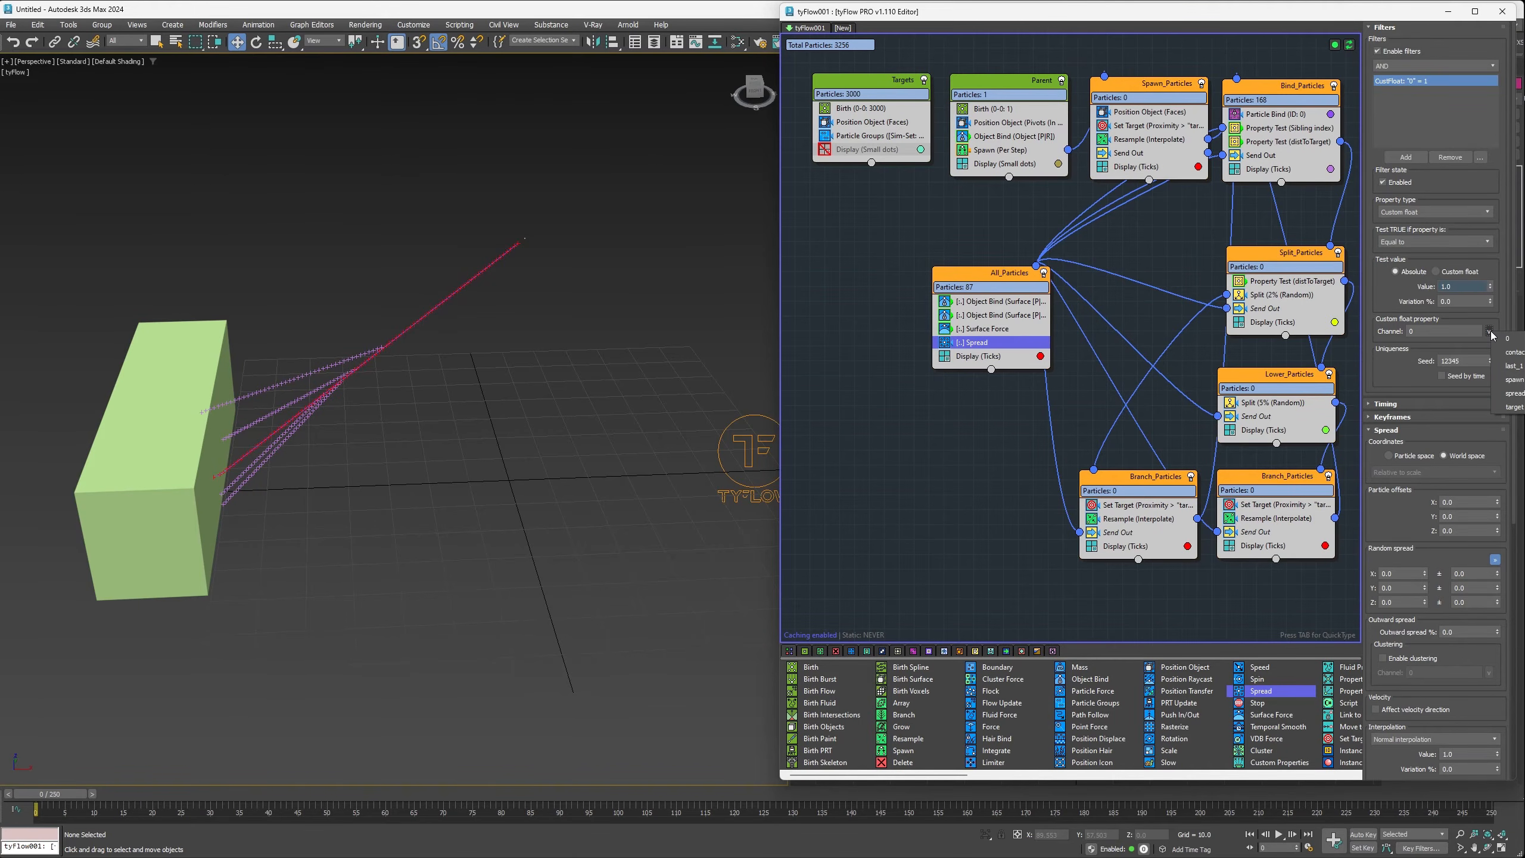
left_click(1513, 394)
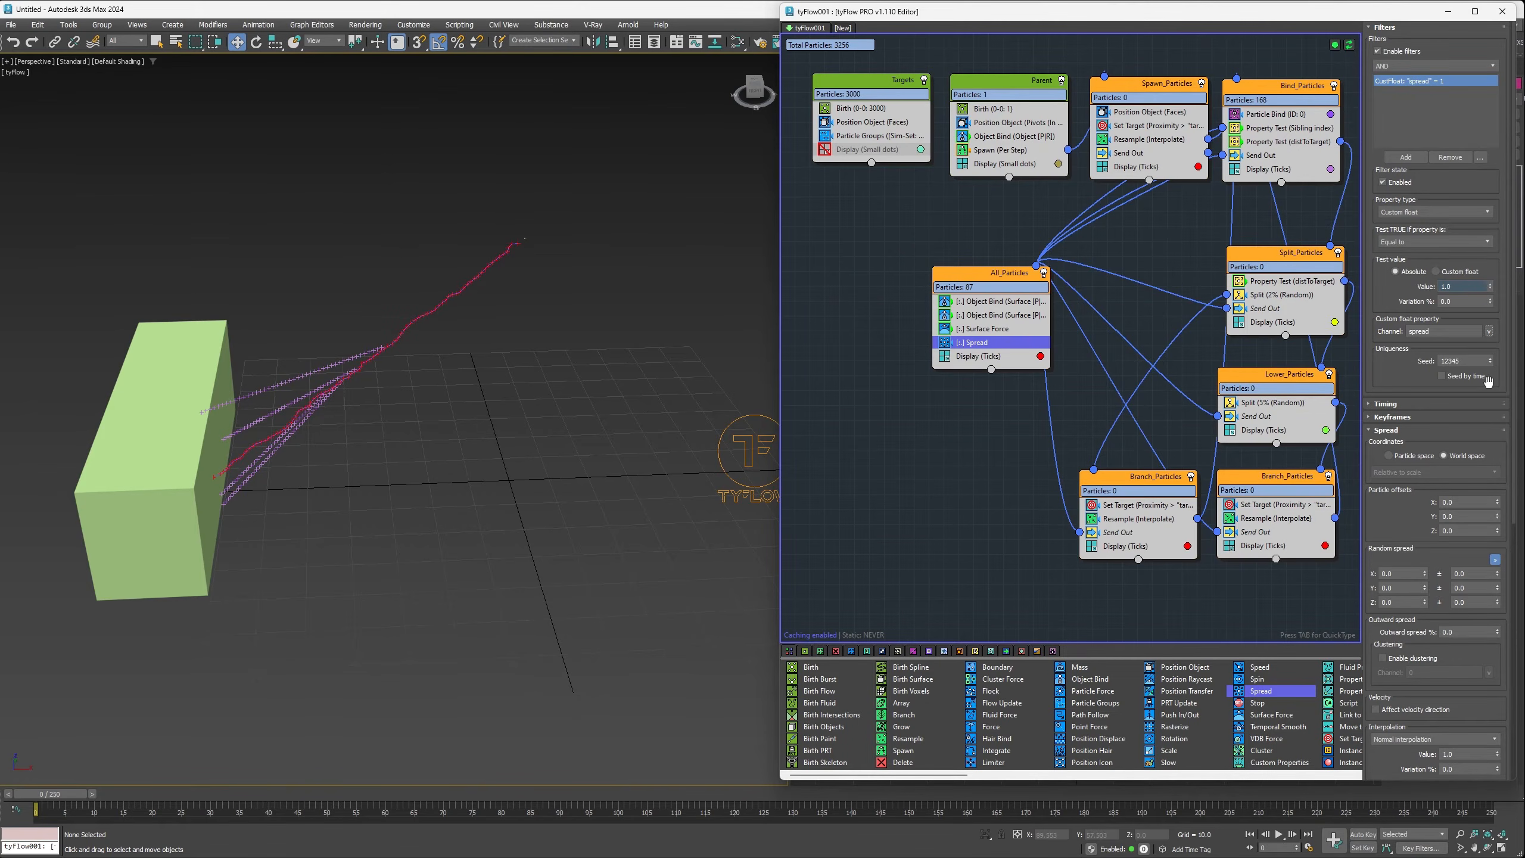
left_click(1384, 29)
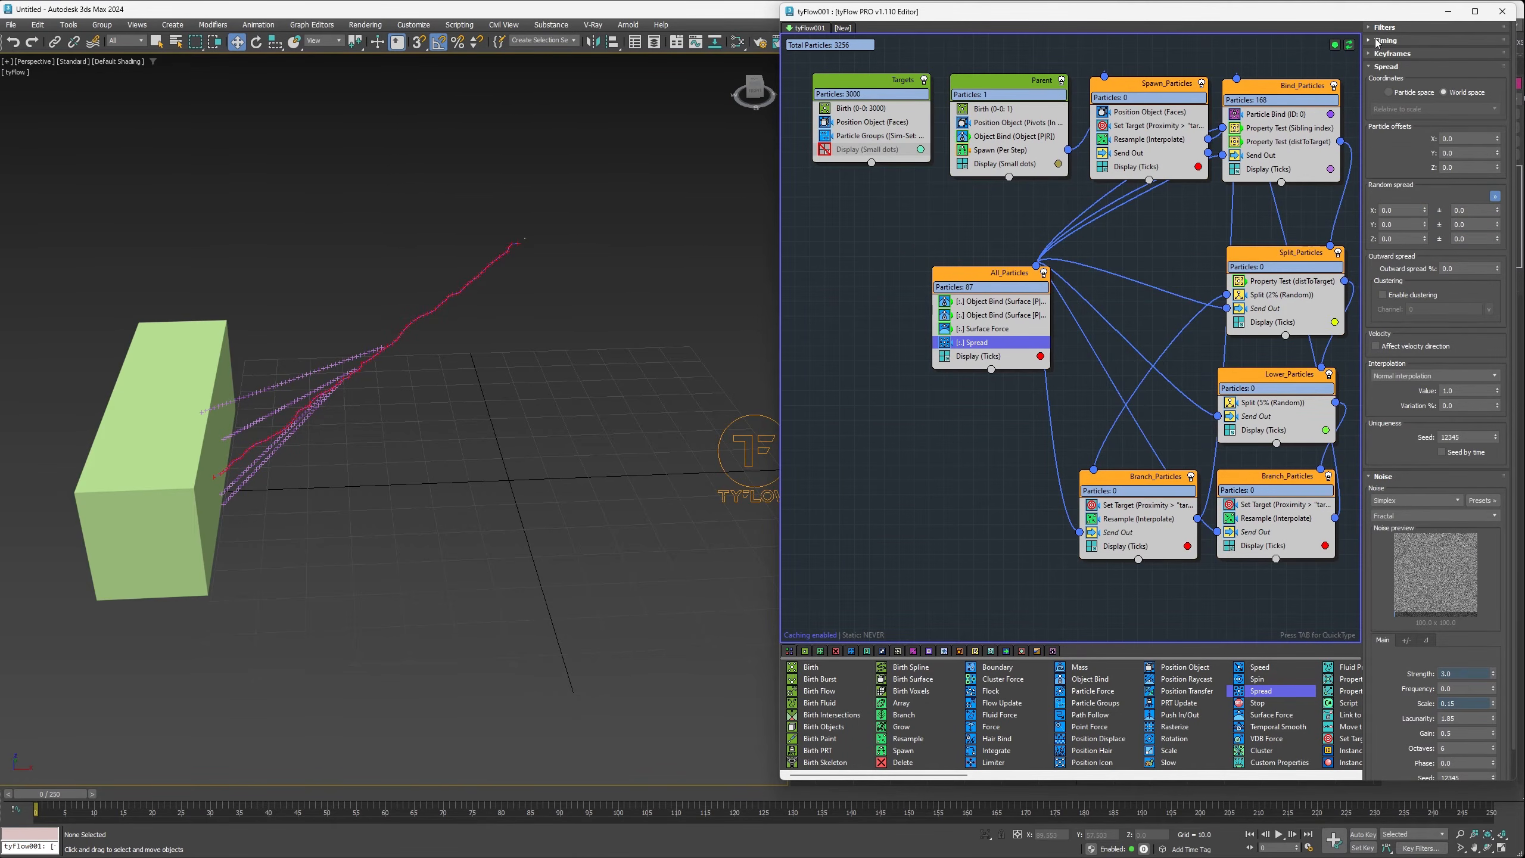
Step: Set the Spread operator's timing to Continuous and return the timeline to frame 0
left_click(1381, 41)
left_click(1393, 56)
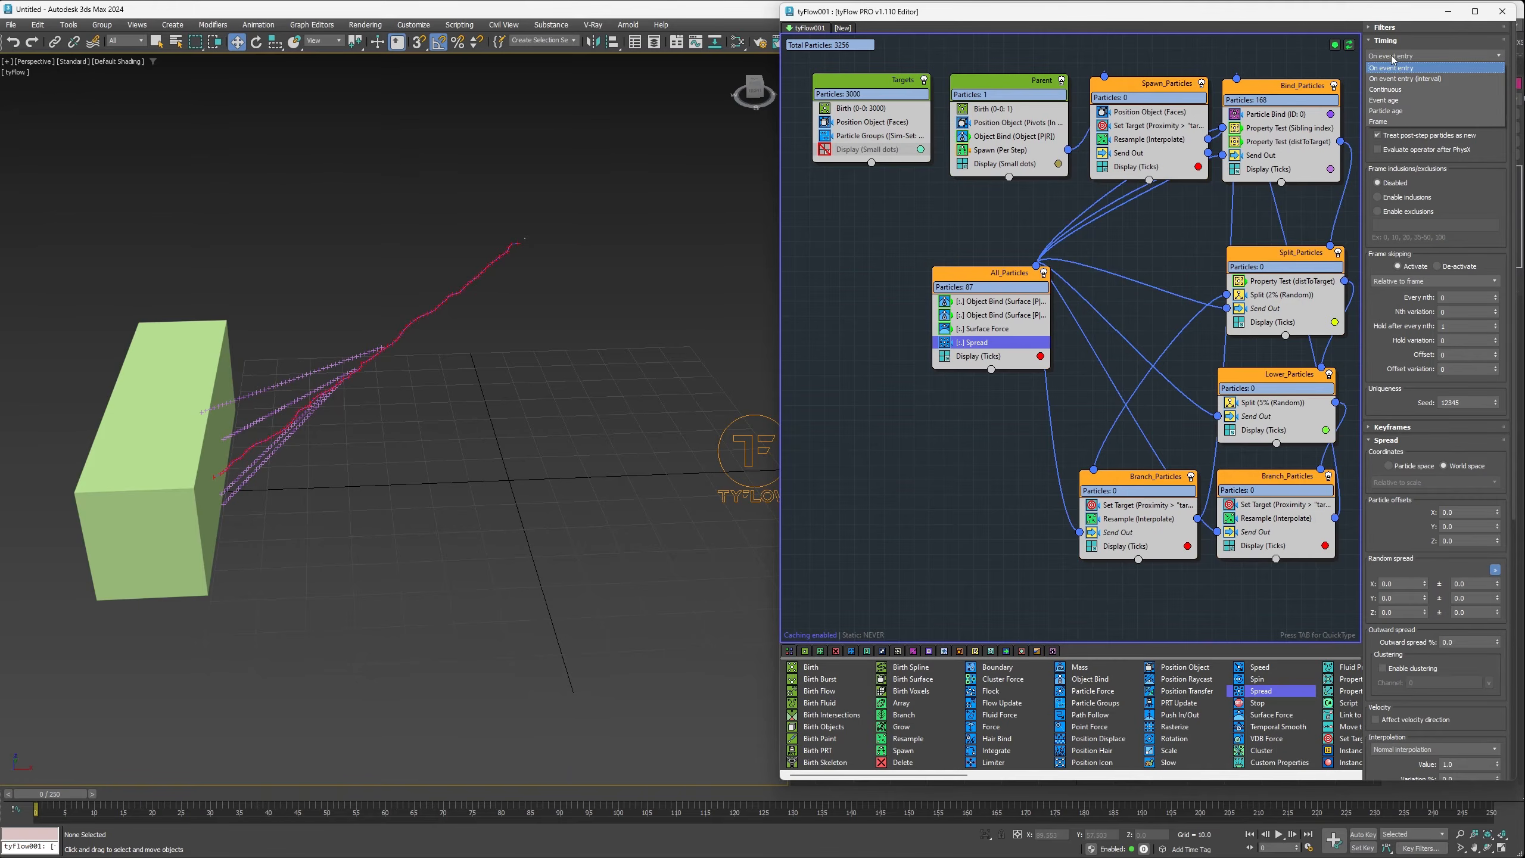
left_click(1386, 91)
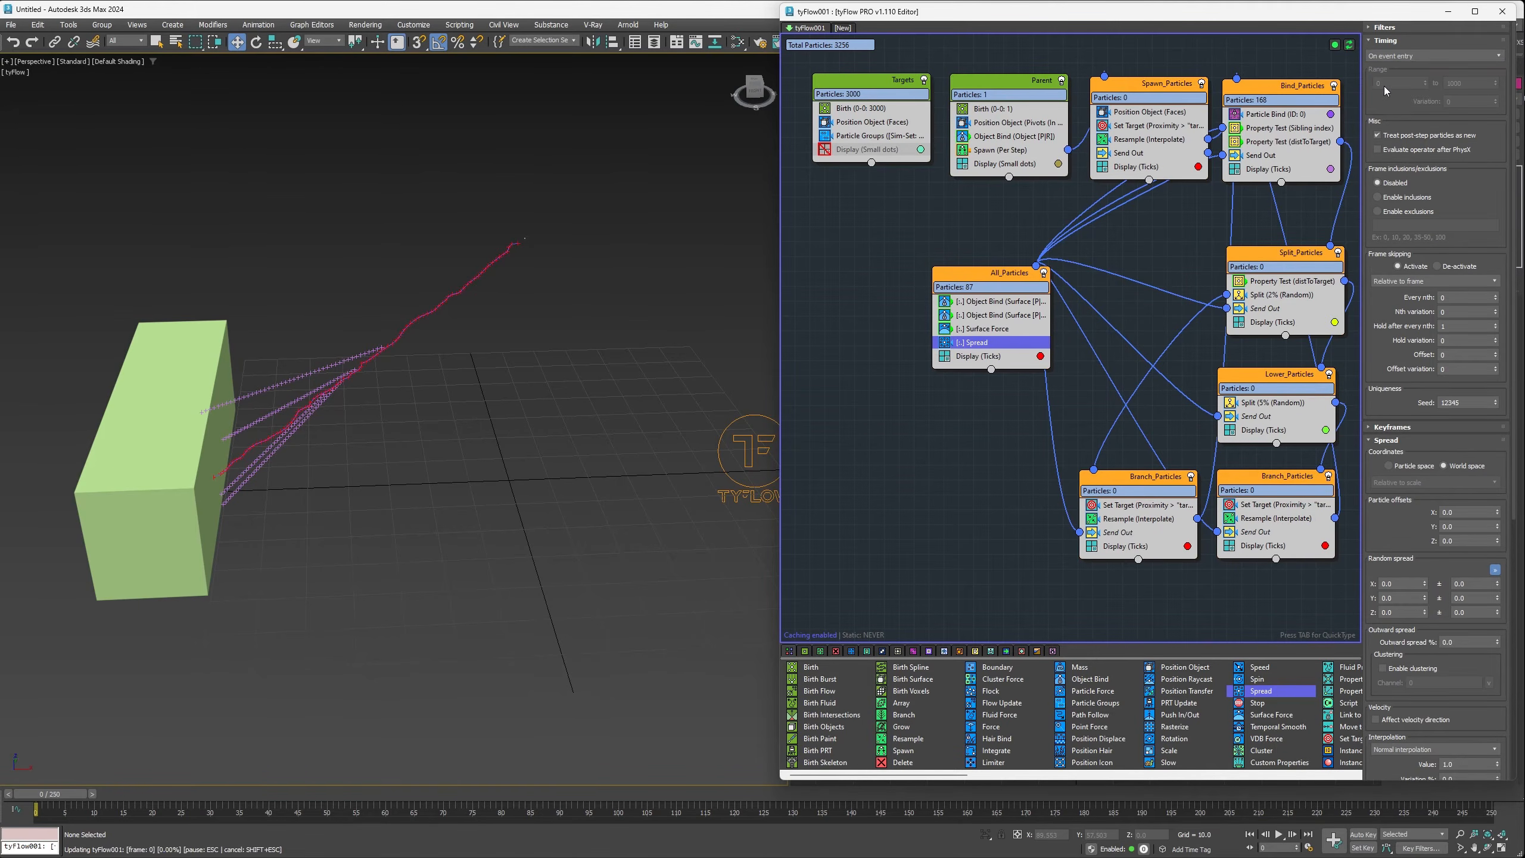
left_click(1392, 43)
mouse_move(48, 797)
left_mouse_down()
mouse_move(227, 812)
mouse_move(36, 812)
left_mouse_up()
Step: Add a Slow operator below Spread in All_Particles and set its X, Y and Z velocity slowdown to 30%
left_click_drag(1164, 751, 981, 355)
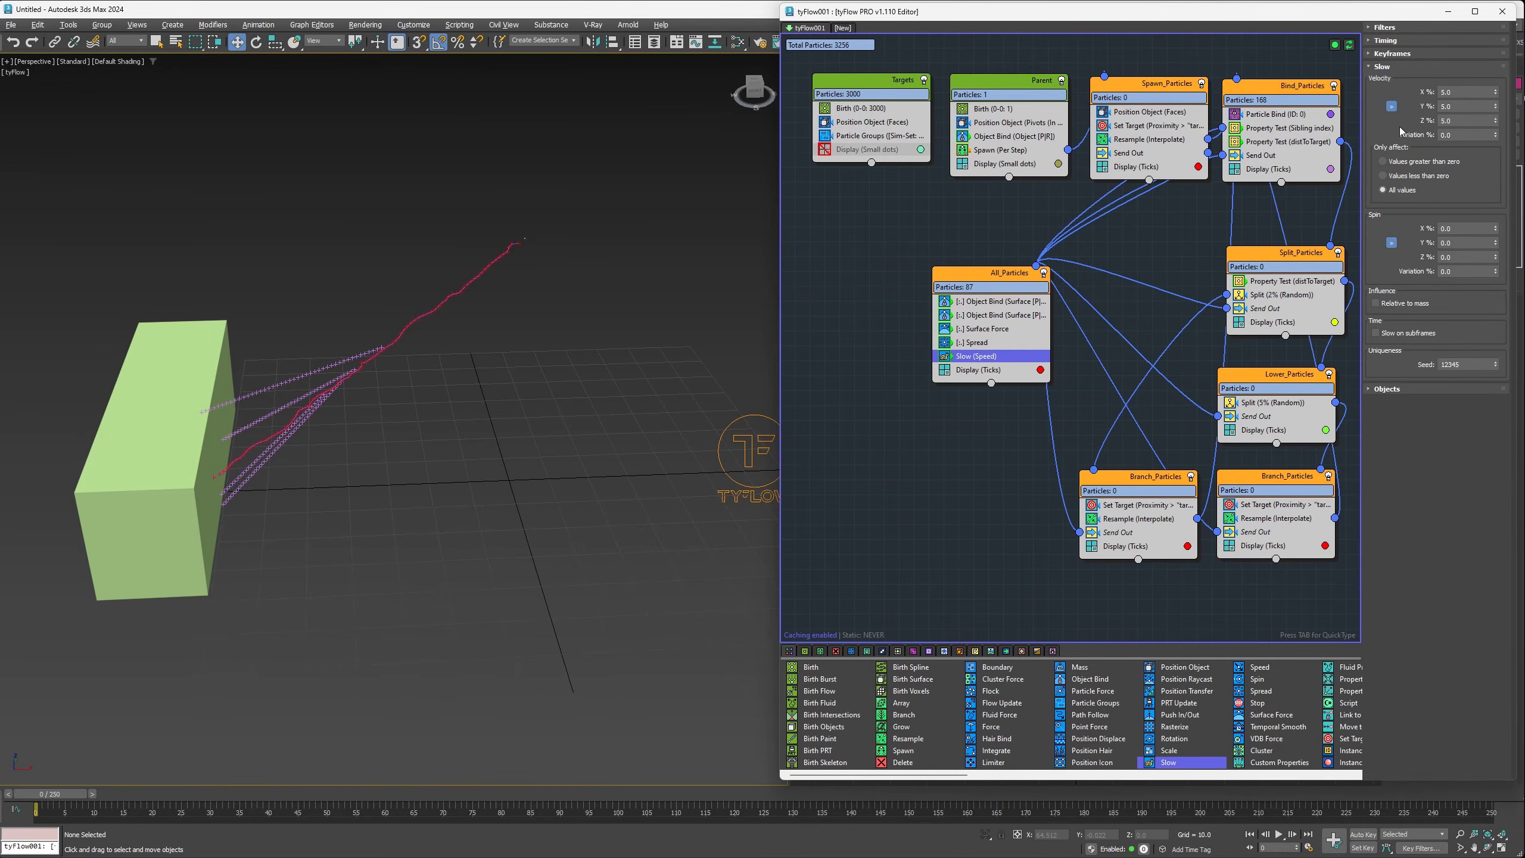
left_click_drag(1464, 88, 1429, 96)
type("30")
key("Return")
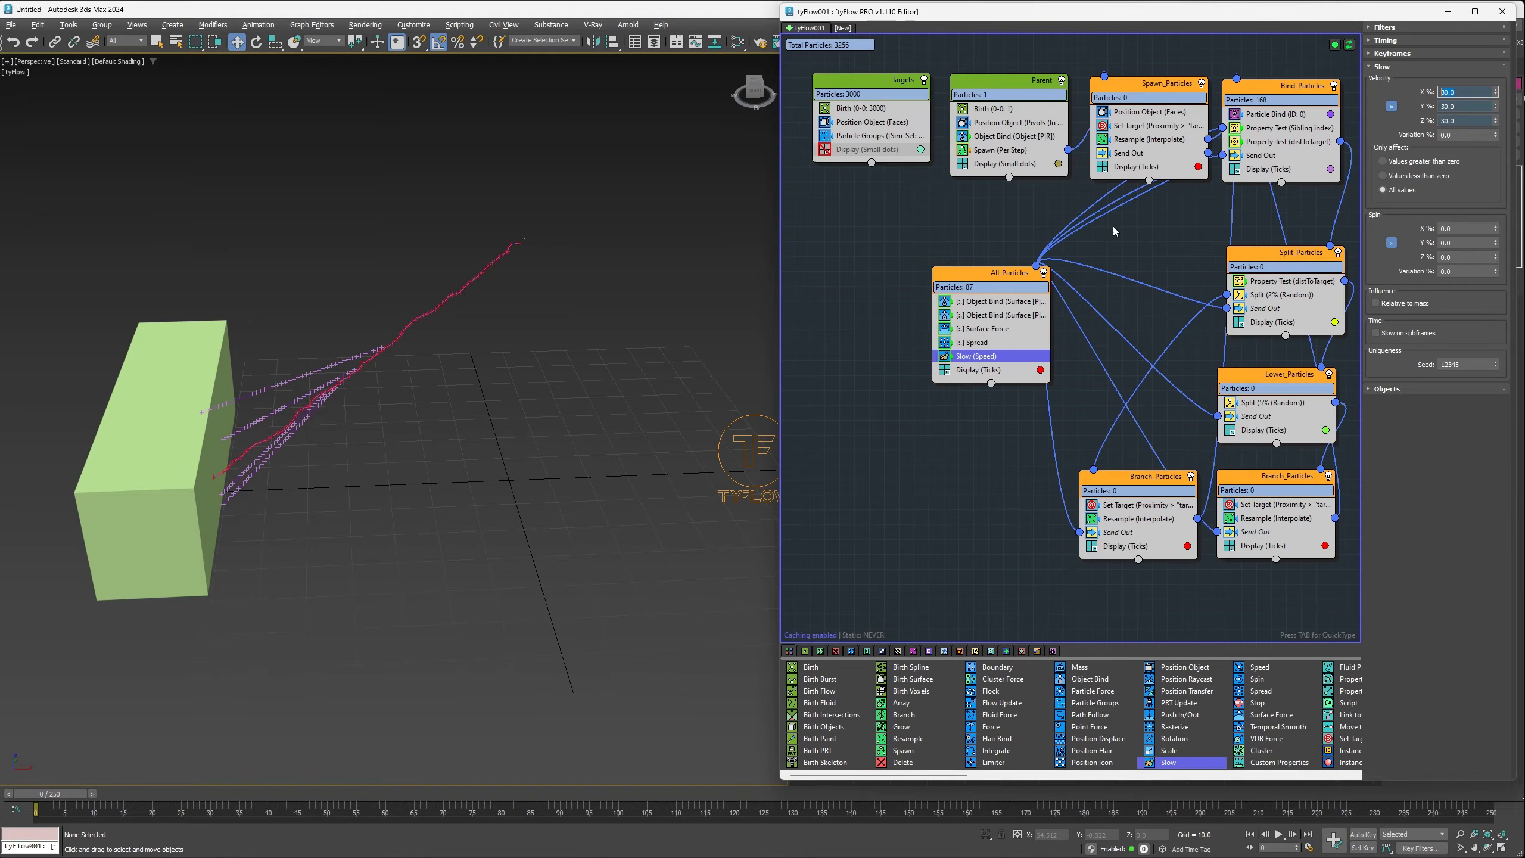
Step: Copy the Surface Force within All_Particles and set the copy's attraction distance to 8 and falloff to 10
left_click_drag(984, 333, 990, 341, "shift")
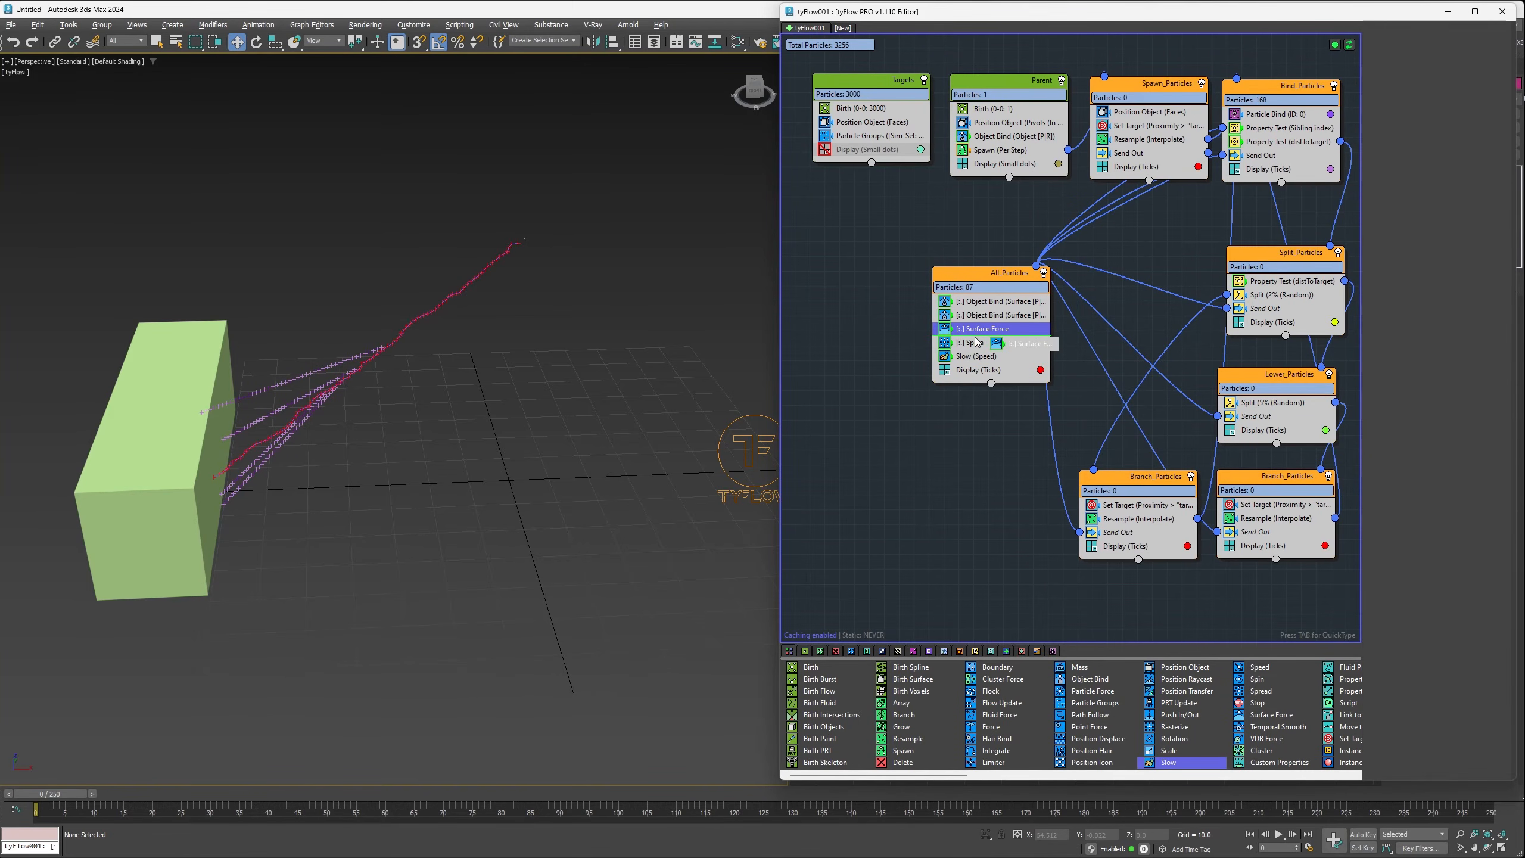
left_click(1464, 426)
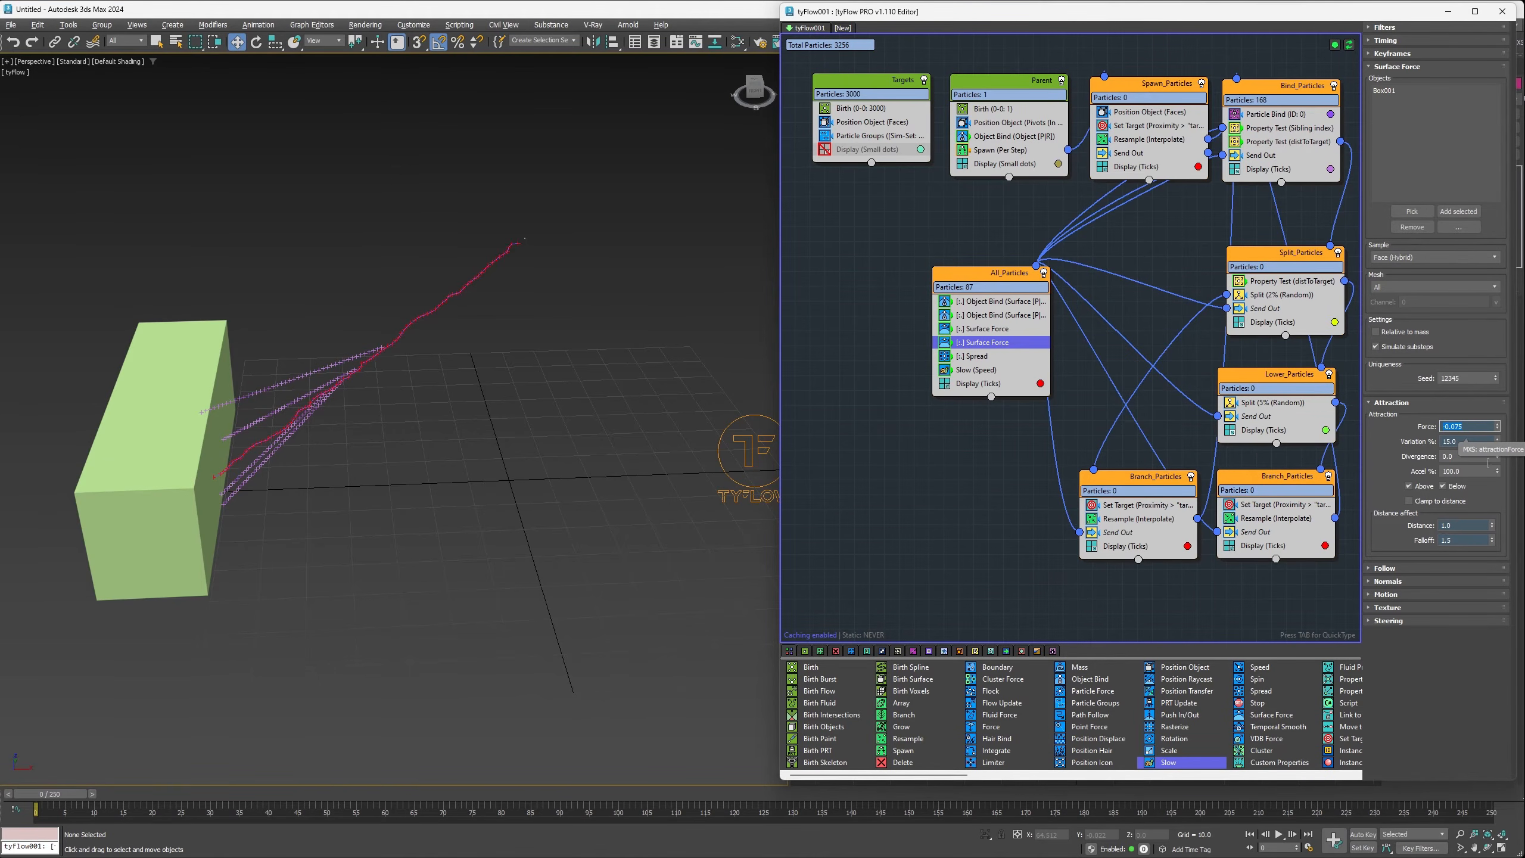
left_click(1471, 527)
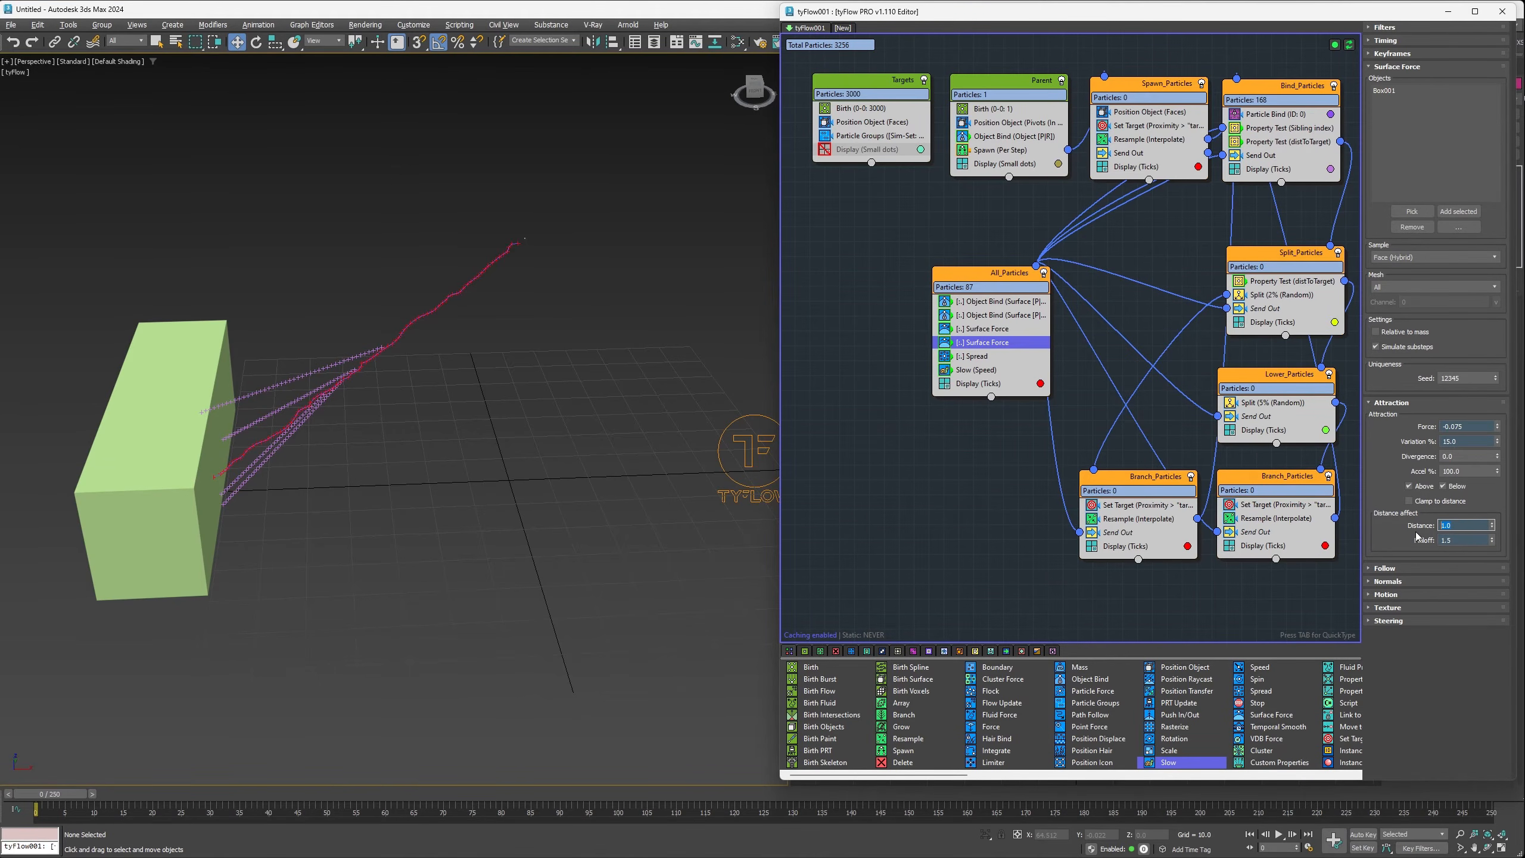
type("8")
key("Tab")
type("10")
key("Return")
Step: Change the copied Surface Force's filter channel from contact to spread
left_click(1386, 27)
left_click(1432, 82)
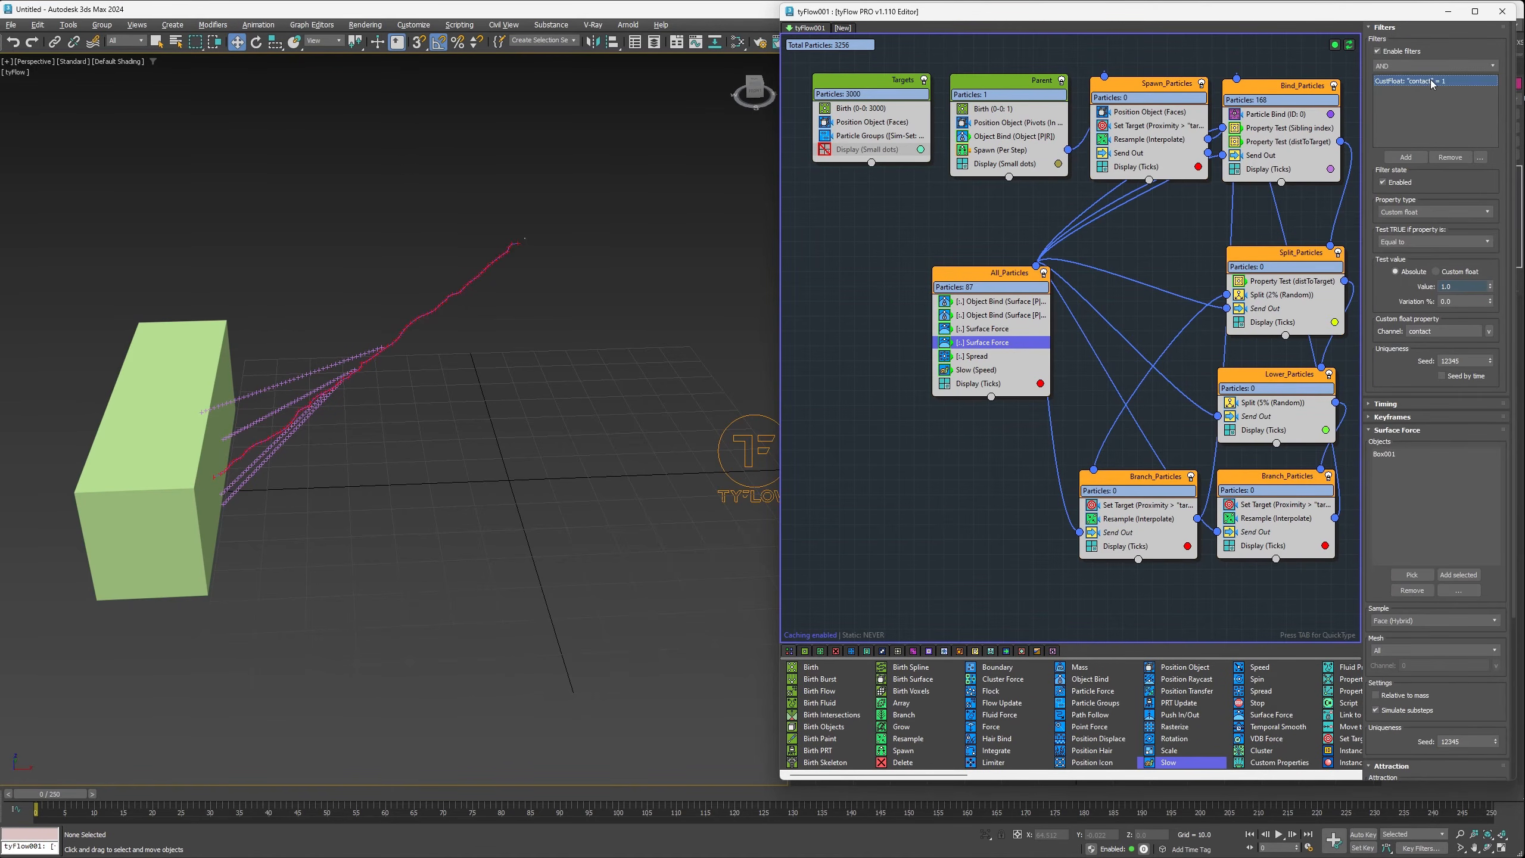
left_click(1489, 331)
left_click(1508, 395)
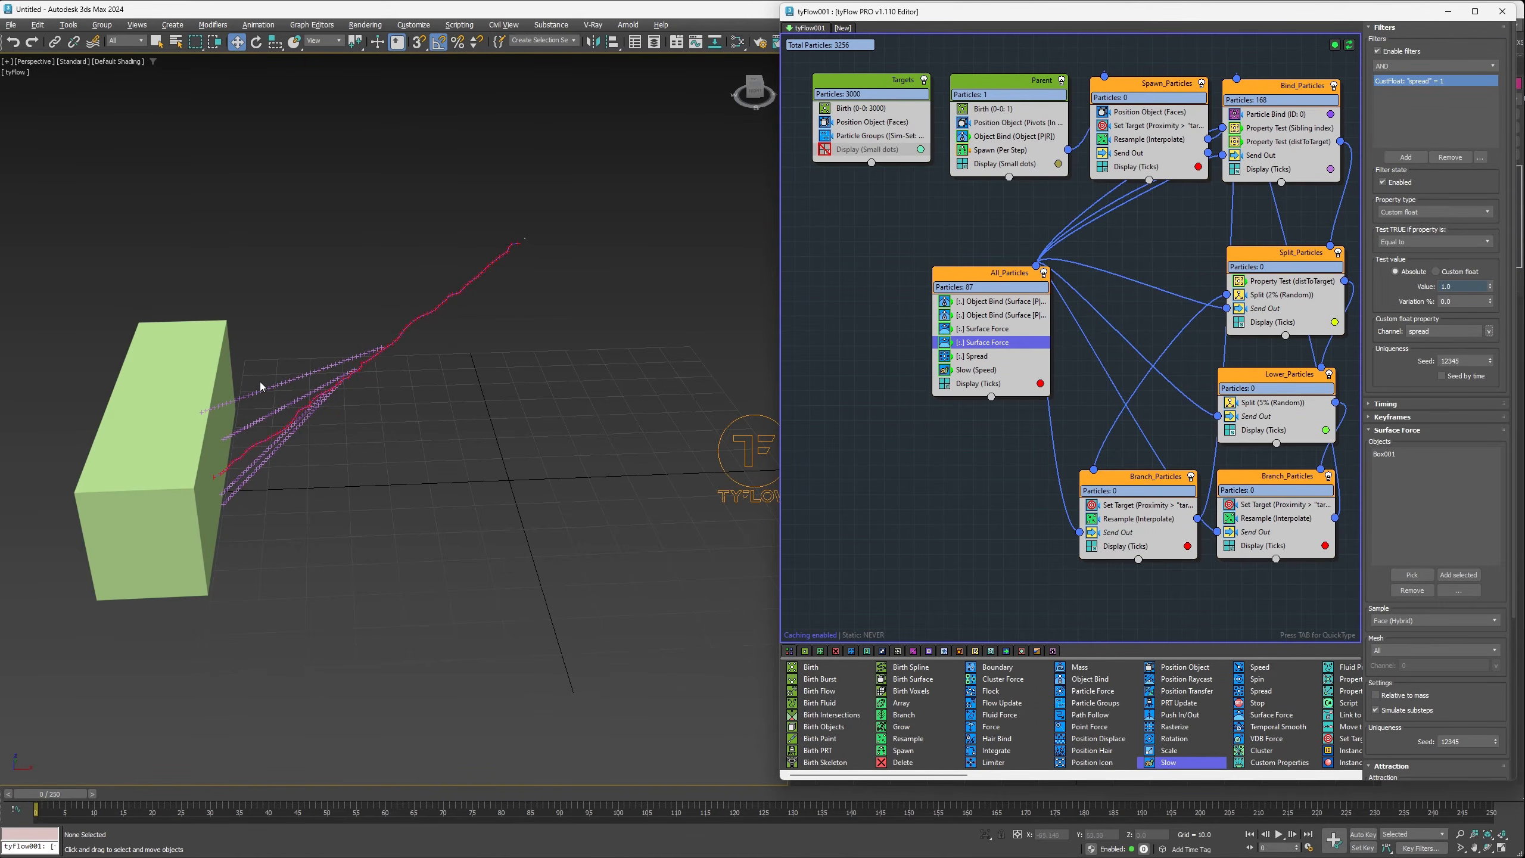
Step: Add a Collision operator below Slow in All_Particles, with Box001 as the collider and collisions limited to front faces
scroll(1078, 709, "down", 5)
scroll(1078, 709, "down", 4)
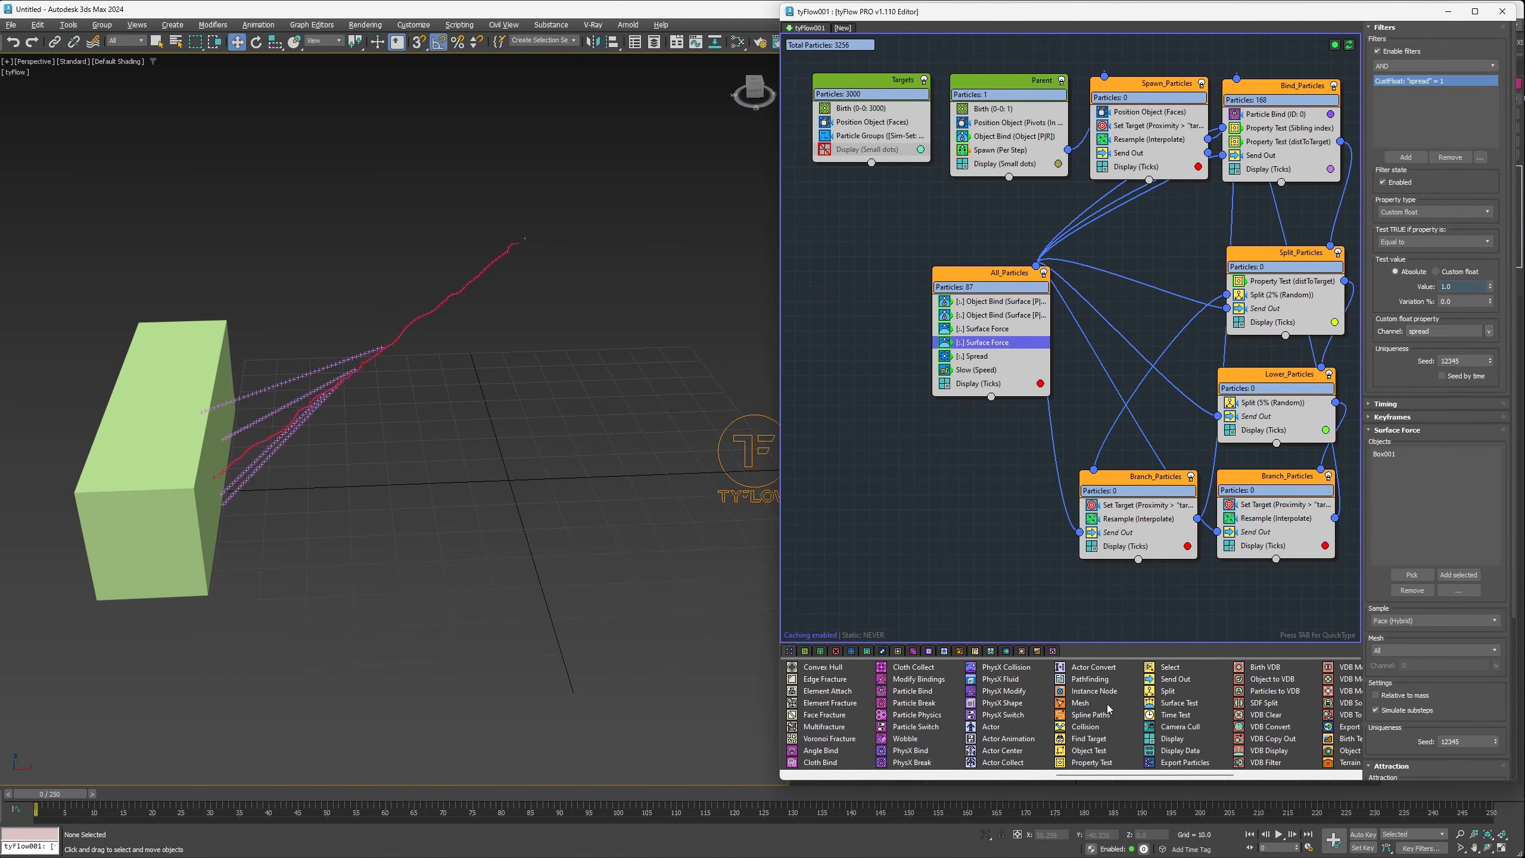
left_click_drag(1088, 729, 984, 376)
left_click(1413, 211)
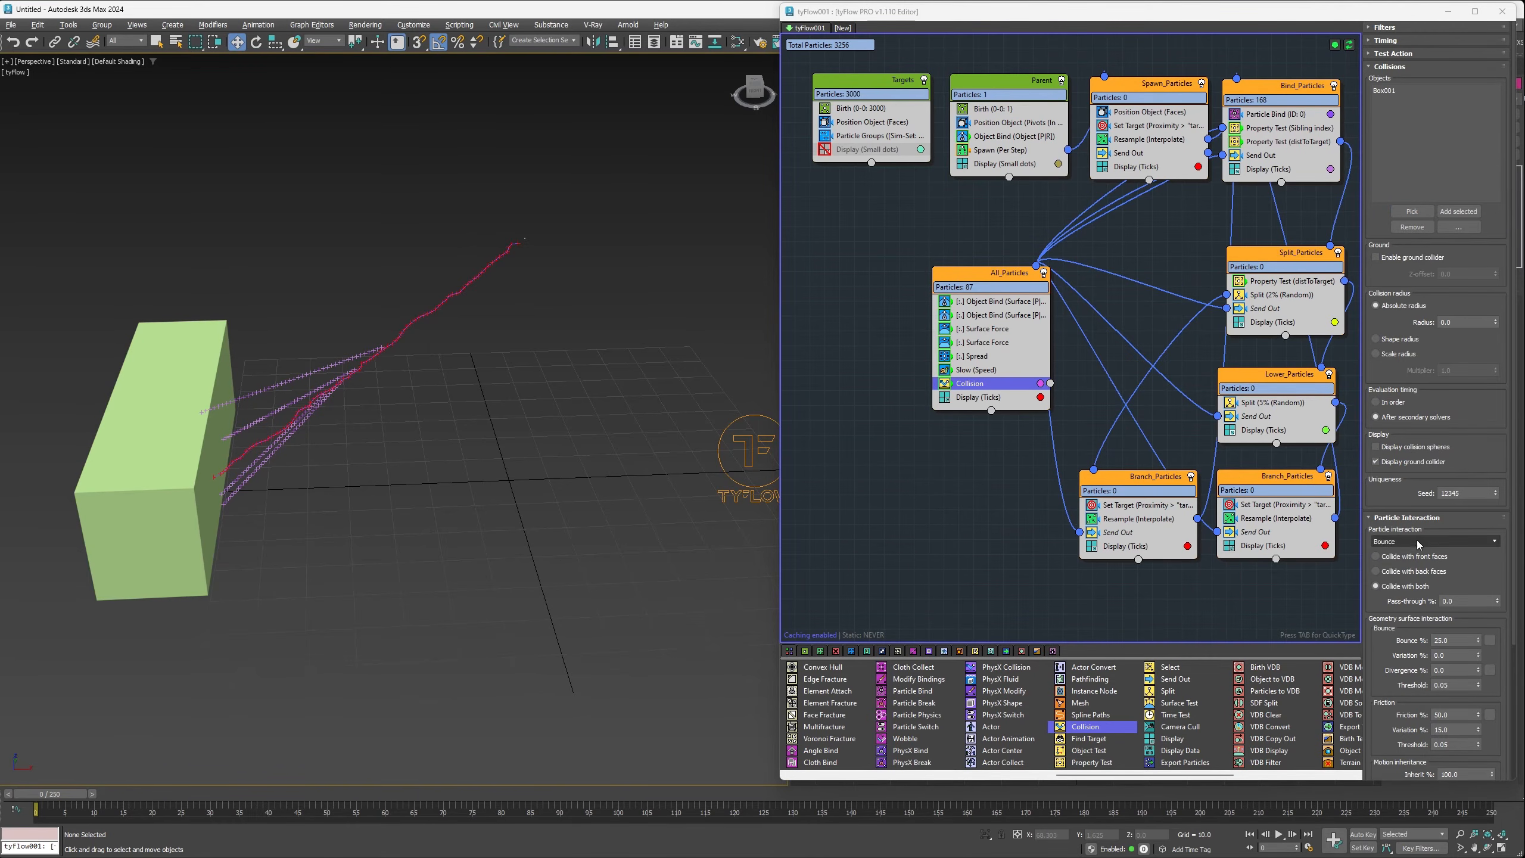
left_click(1374, 557)
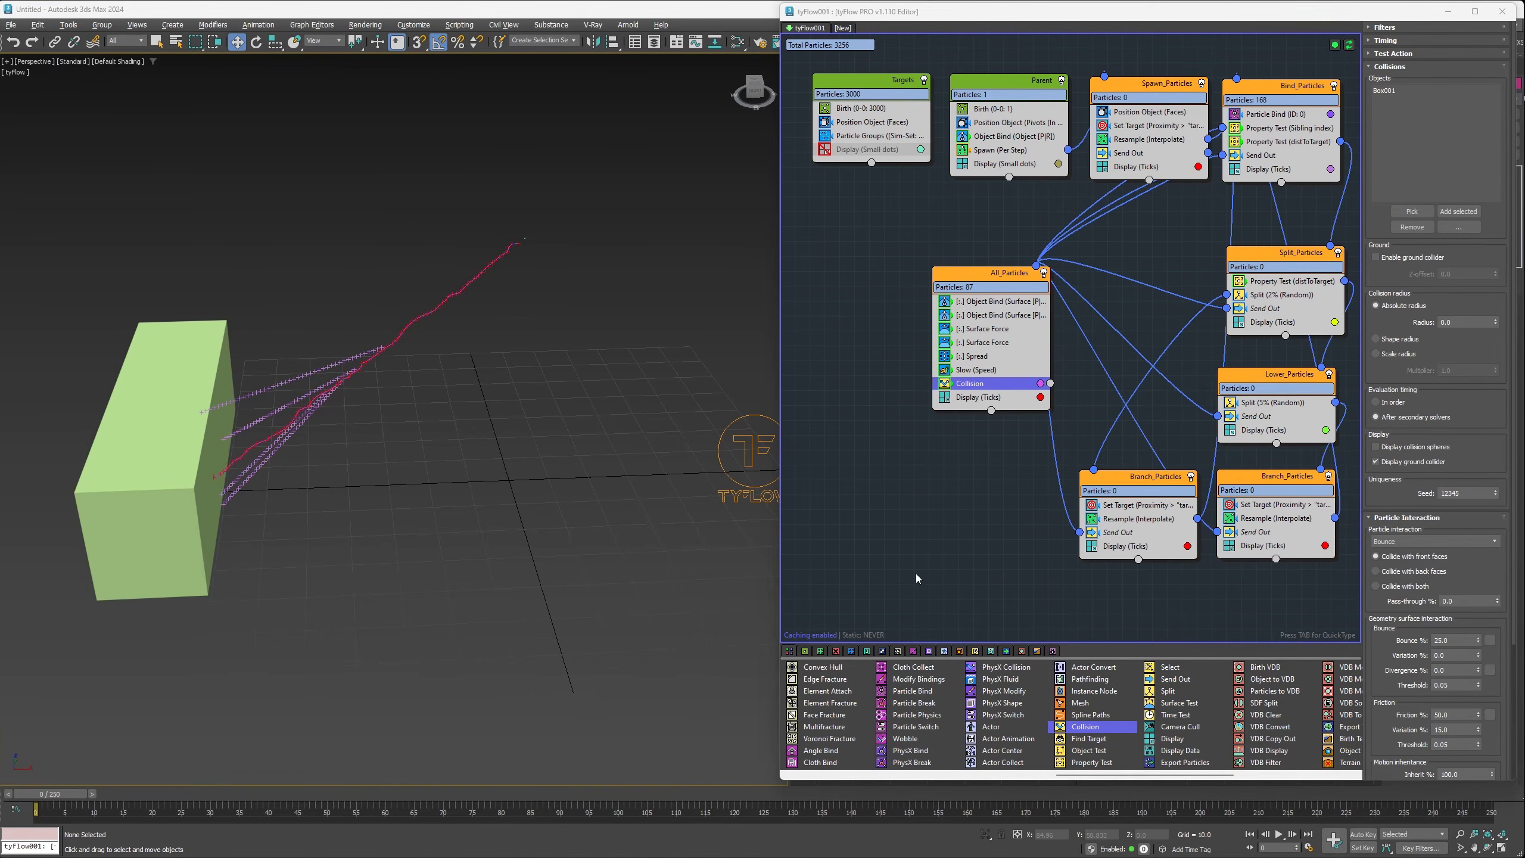
Step: Add a Force operator above Slow in All_Particles with Curl (perlin) noise, strength 0.06 and scale 35
scroll(1019, 729, "up", 6)
scroll(1021, 729, "up", 4)
left_click_drag(1000, 729, 1044, 387)
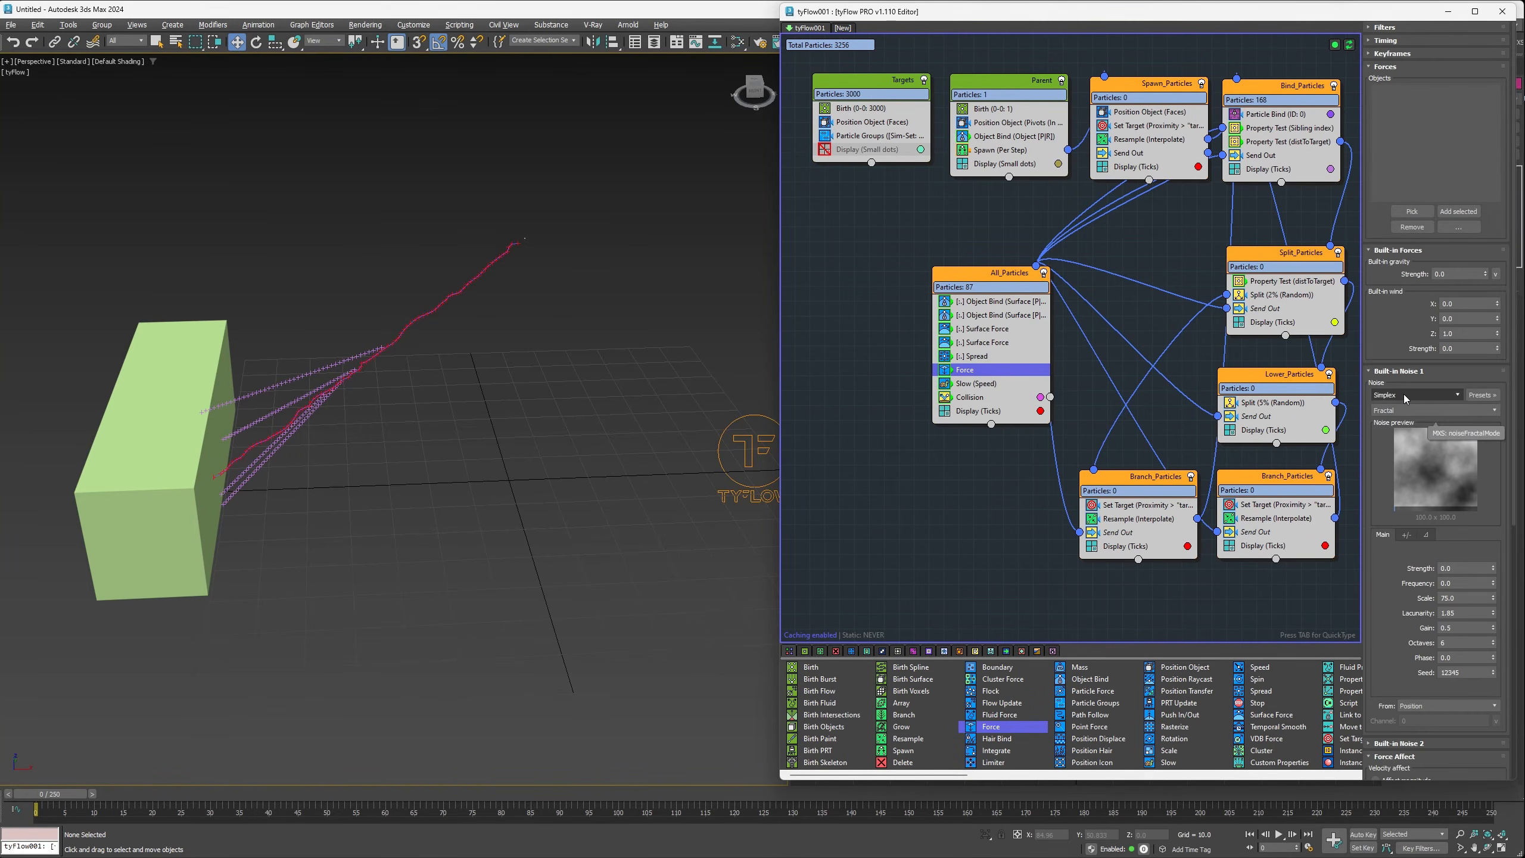
left_click(1404, 394)
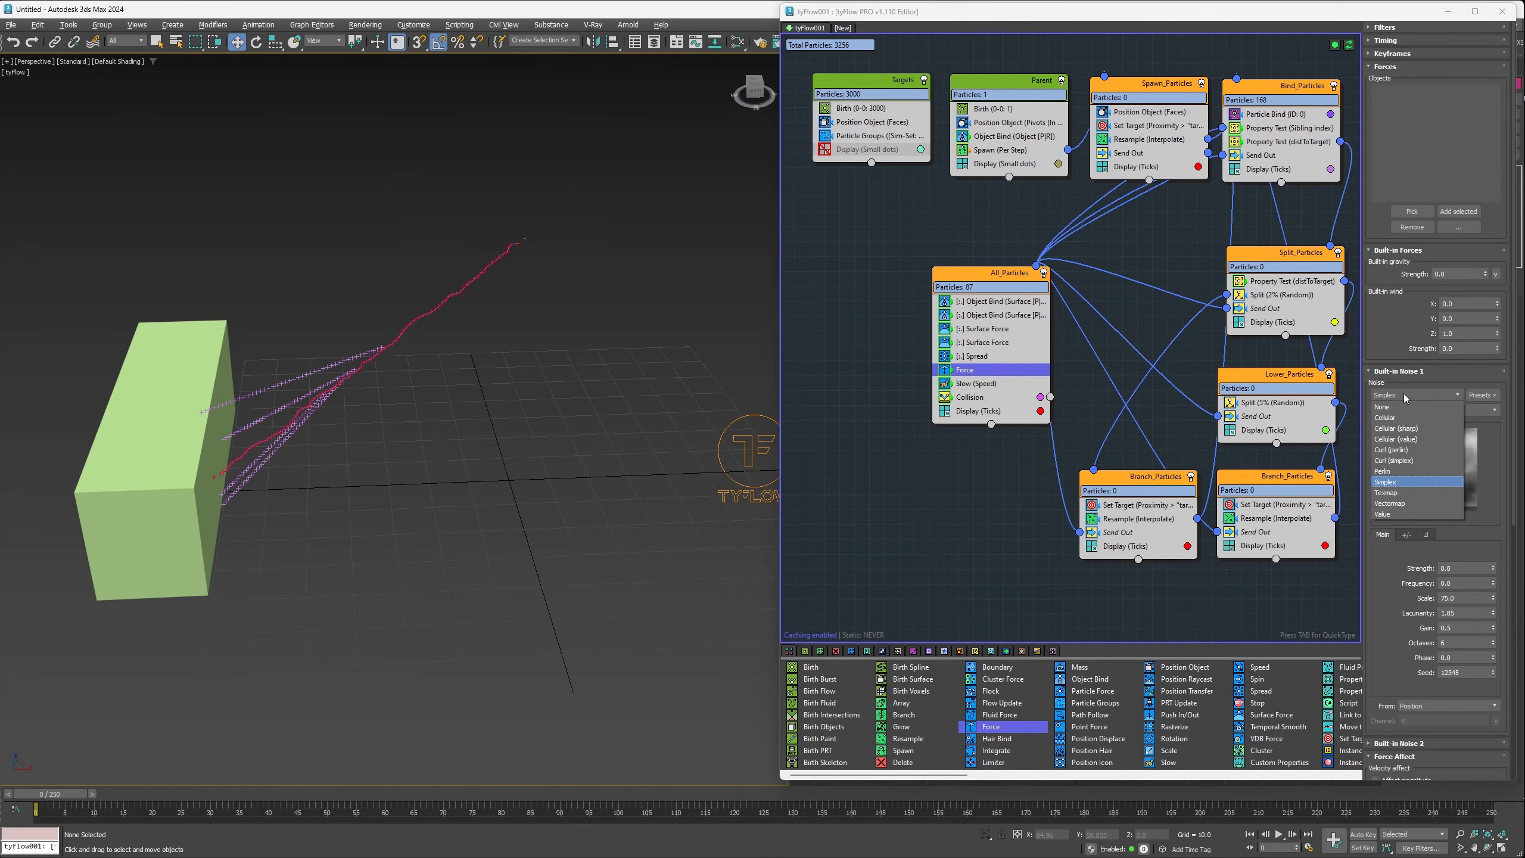
left_click(1392, 450)
left_click_drag(1462, 583, 1418, 583)
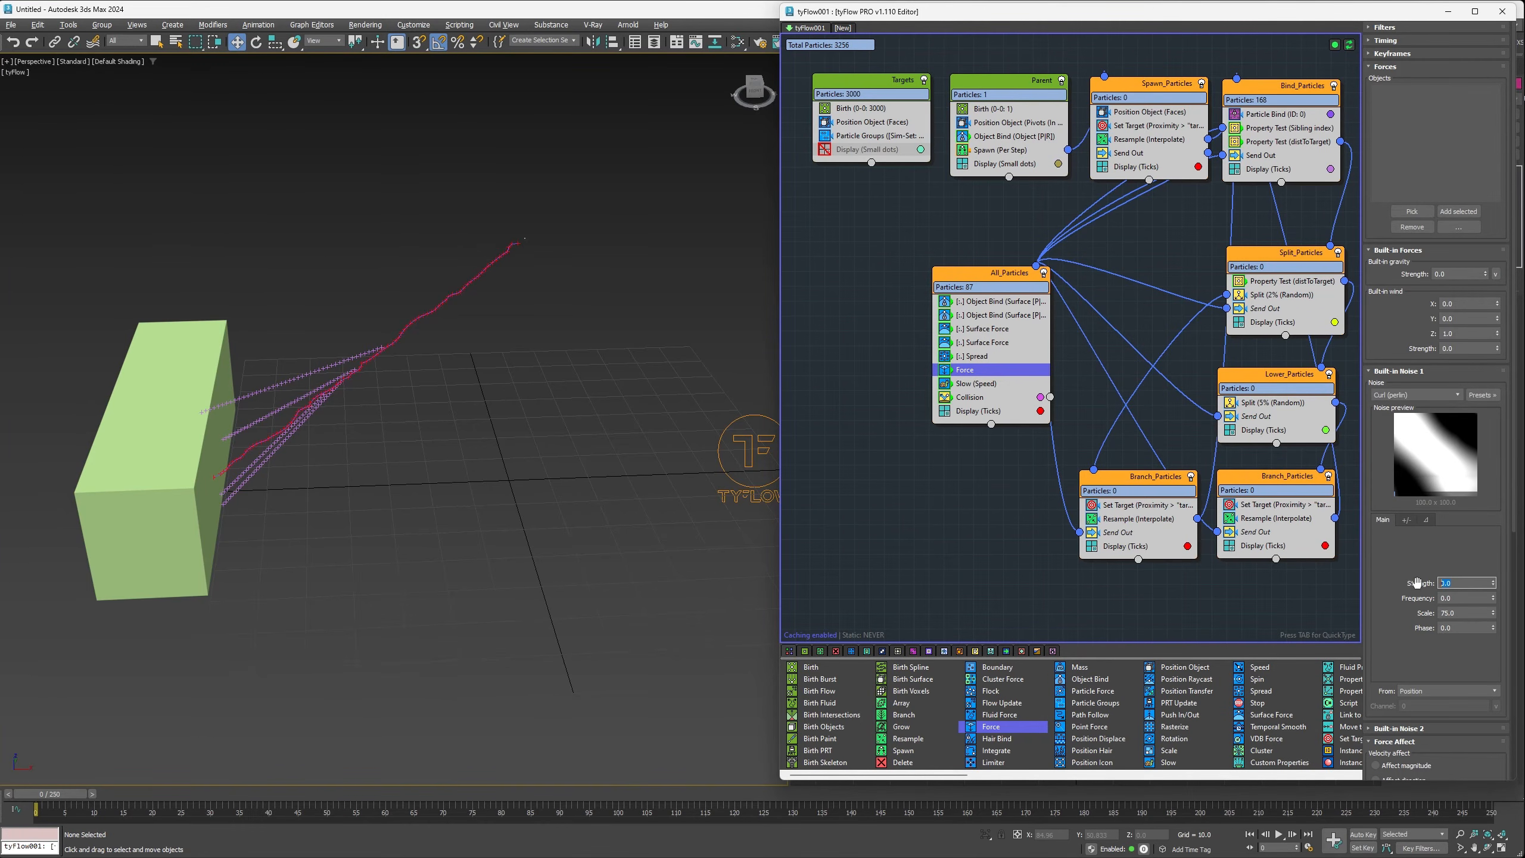
type(".06")
key("Return")
left_click_drag(1465, 614, 1422, 613)
key("Return")
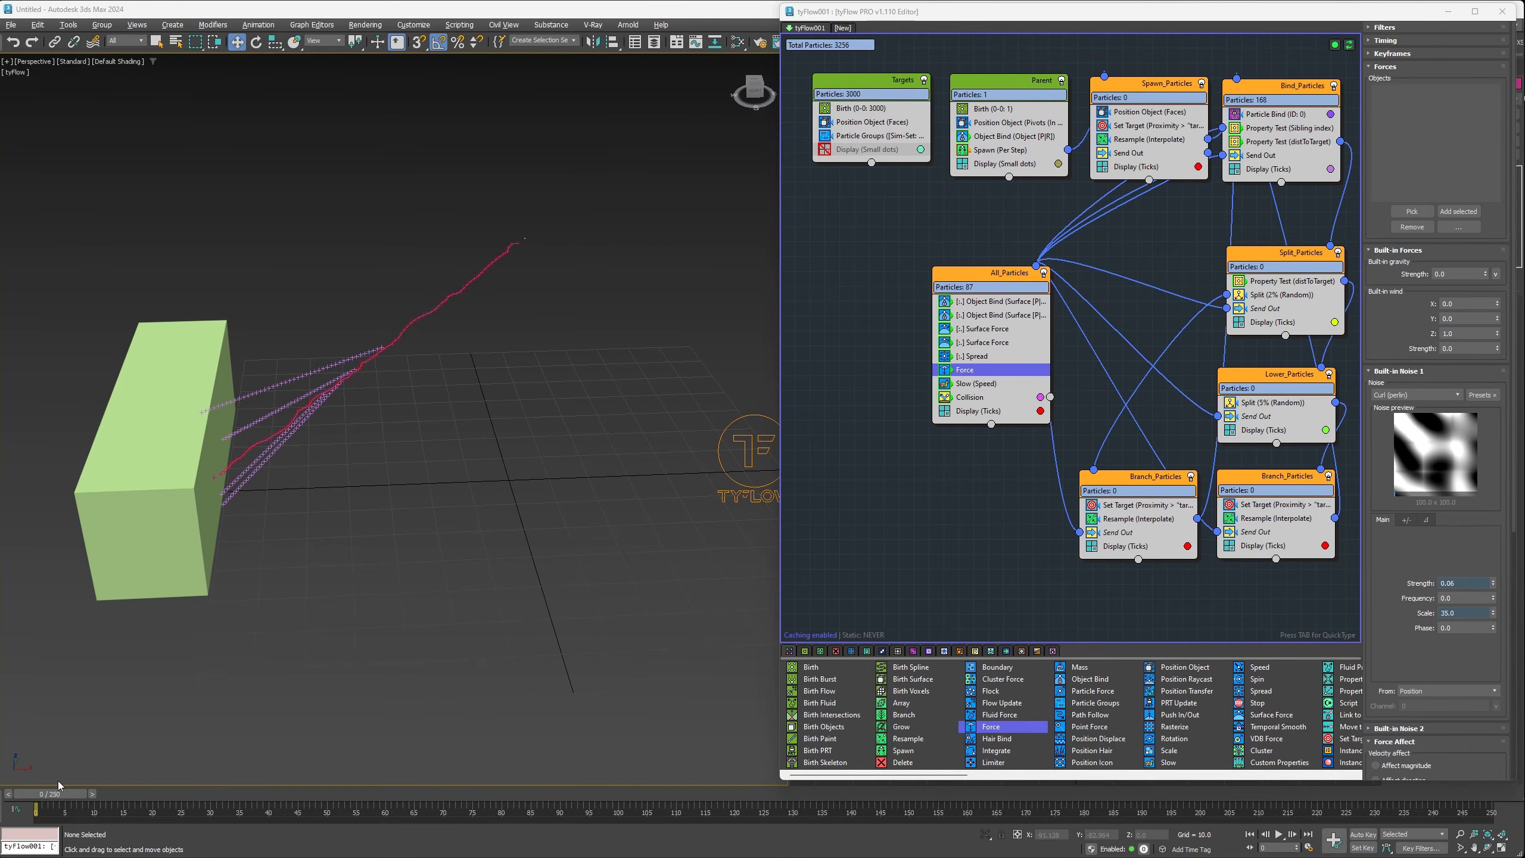
Step: Scrub the timeline to check the strands on the box, turn off the Display operator in All_Particles, and return to frame 0
left_click_drag(53, 796, 169, 812)
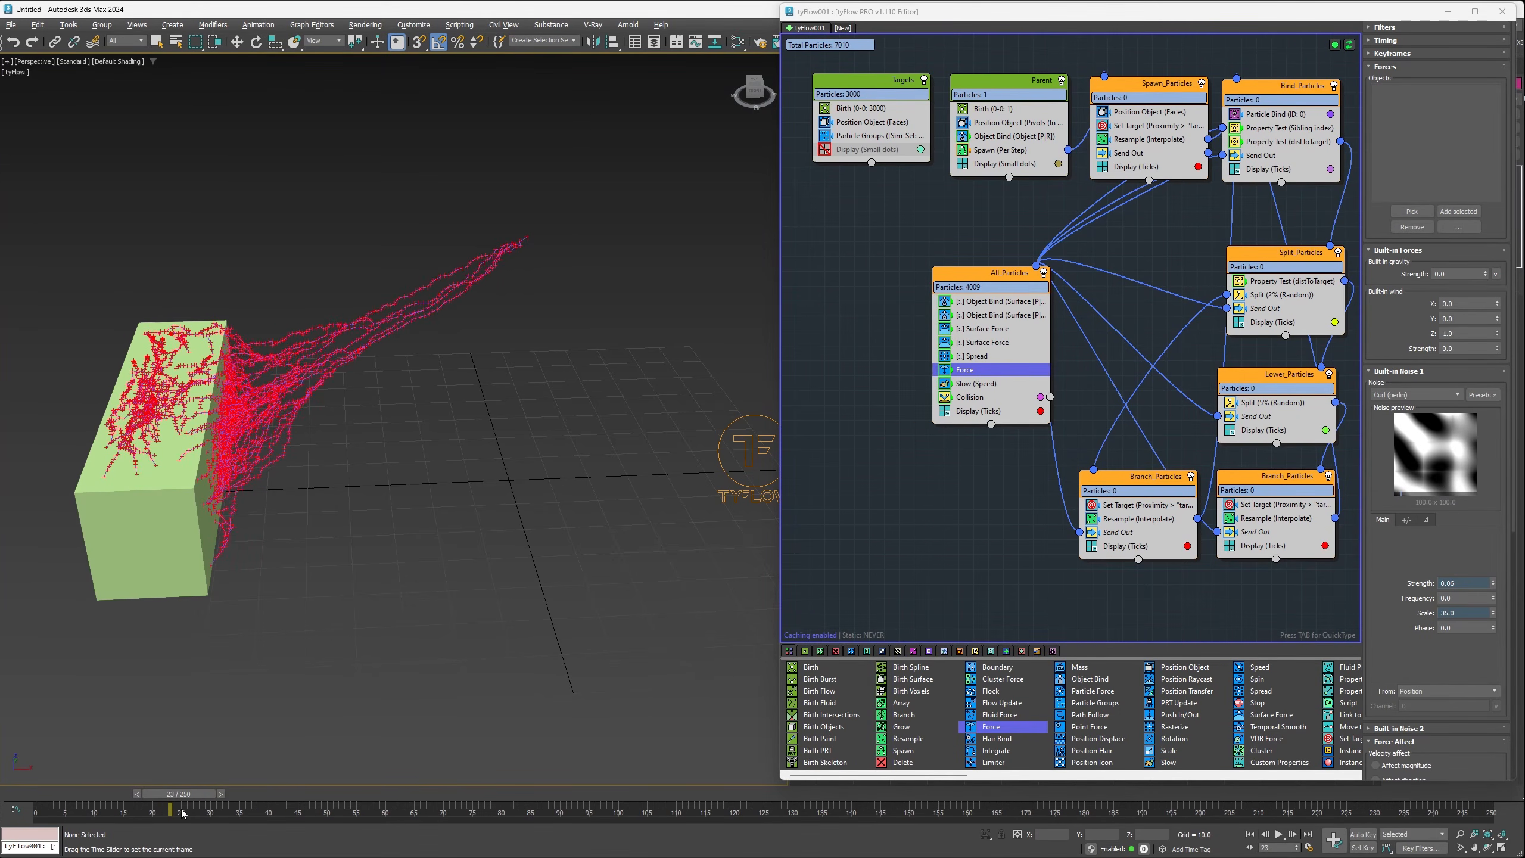
left_click(944, 412)
left_click_drag(186, 795, 48, 793)
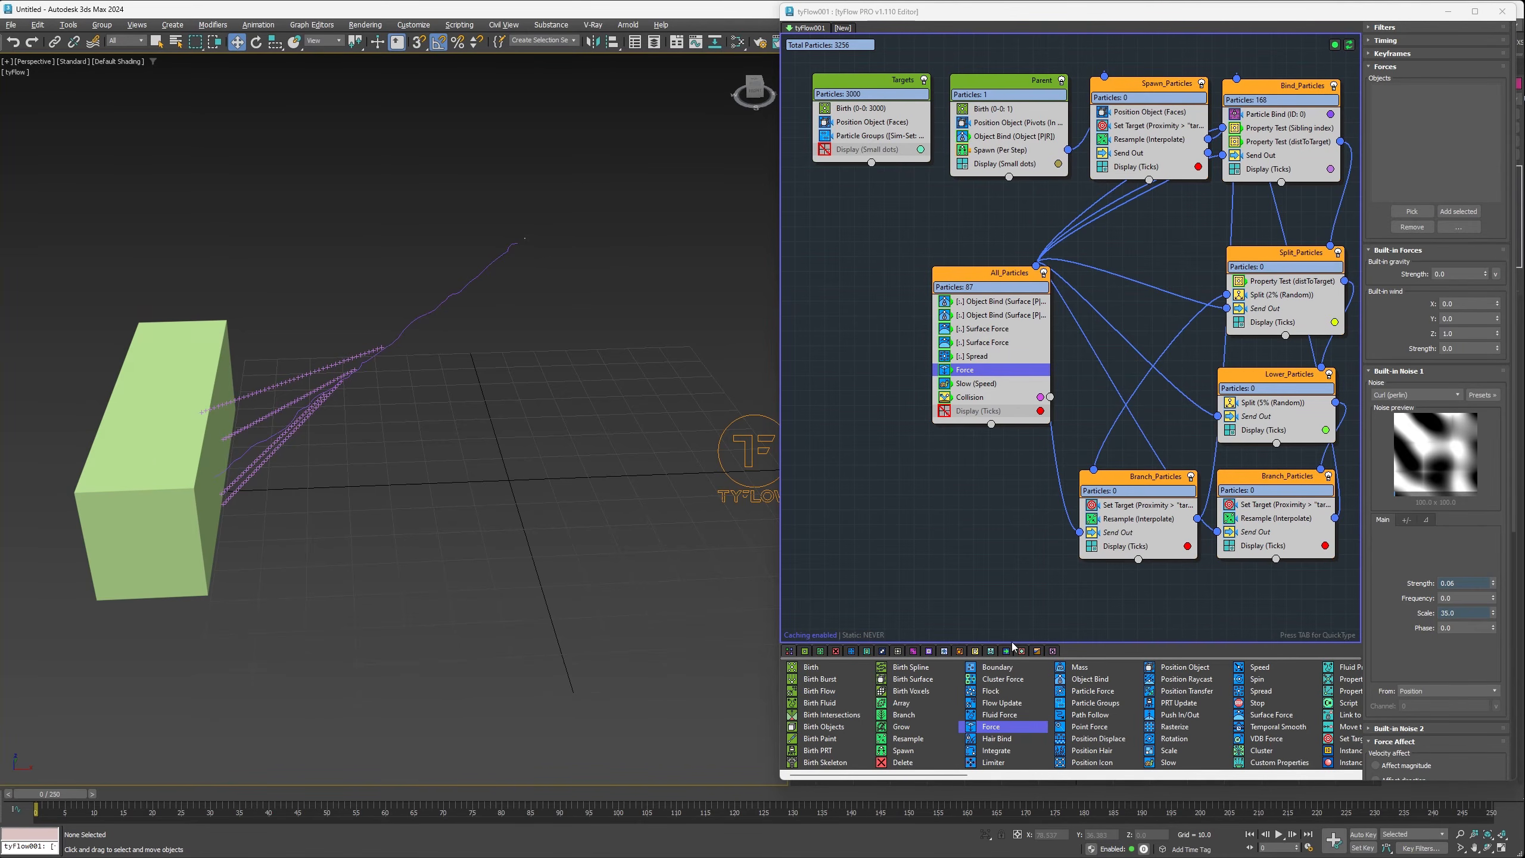
Step: Add a second Force operator below the first with Curl (perlin) noise, strength 0.04 and scale 30
left_click_drag(990, 728, 976, 384)
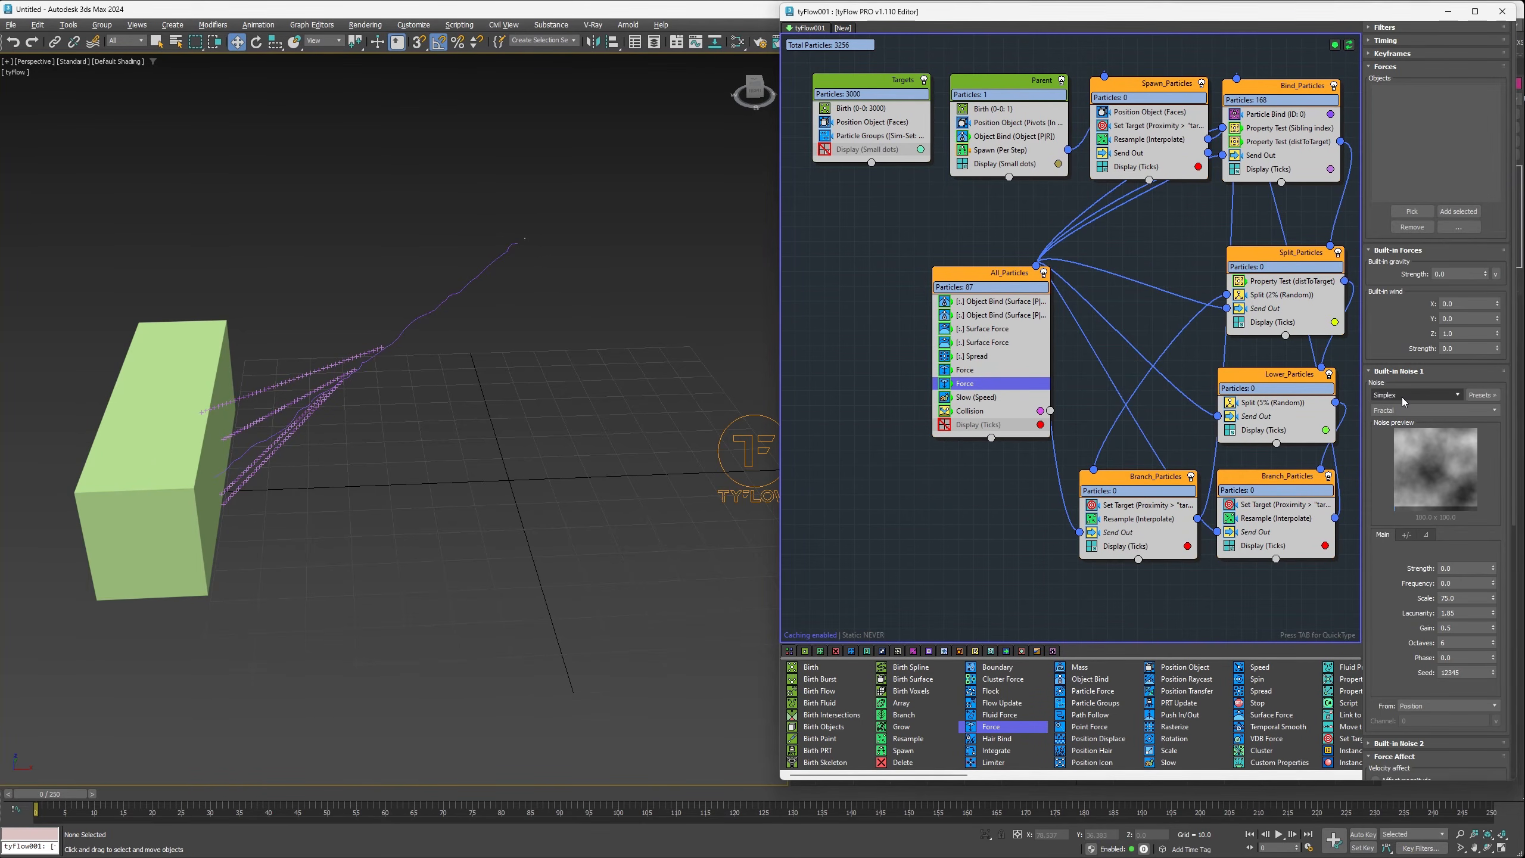
left_click(1402, 396)
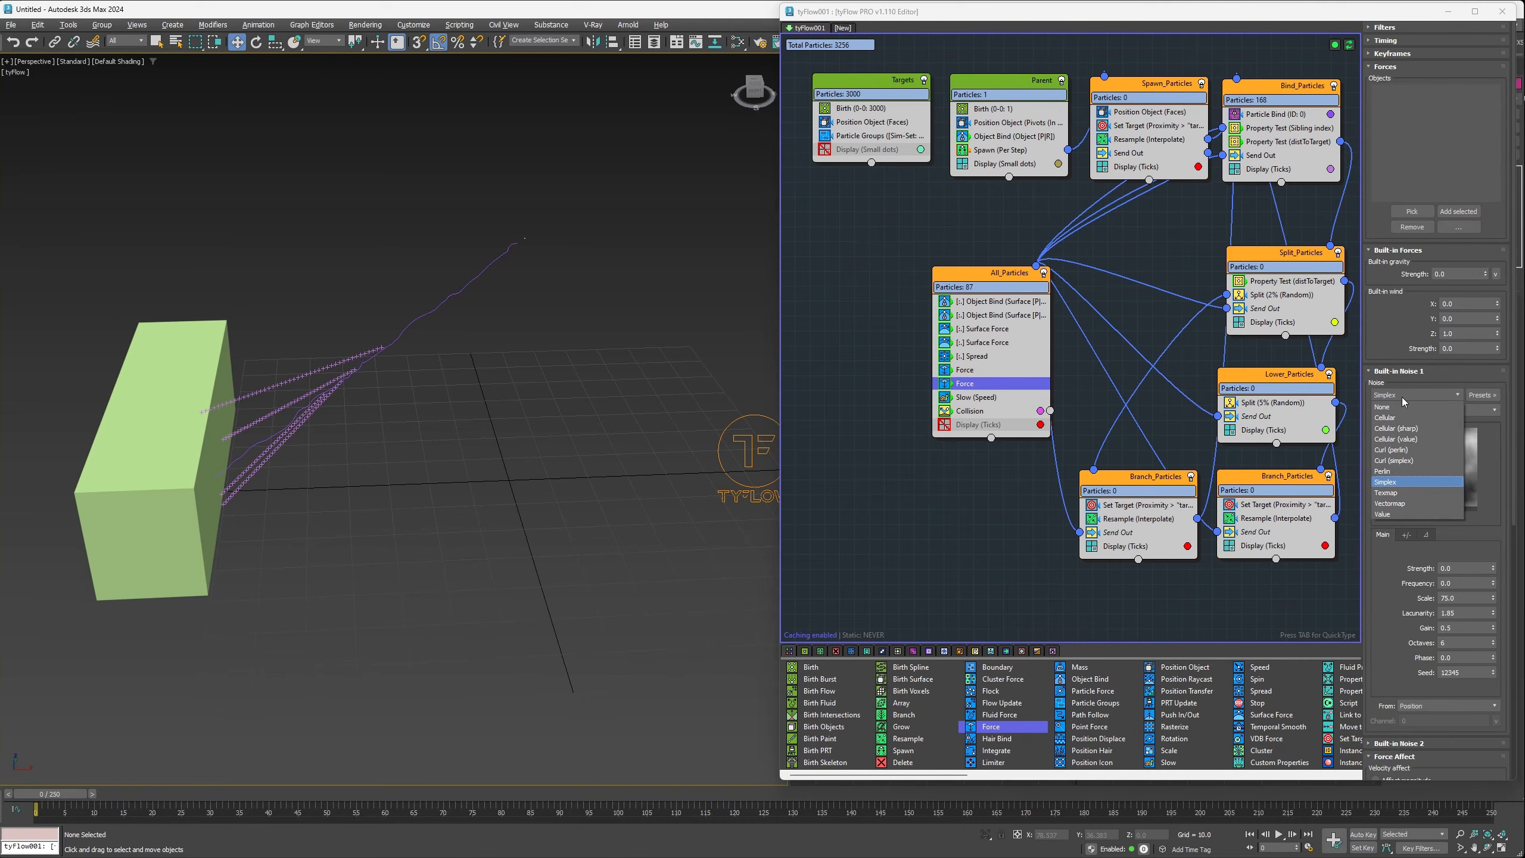
left_click(1398, 450)
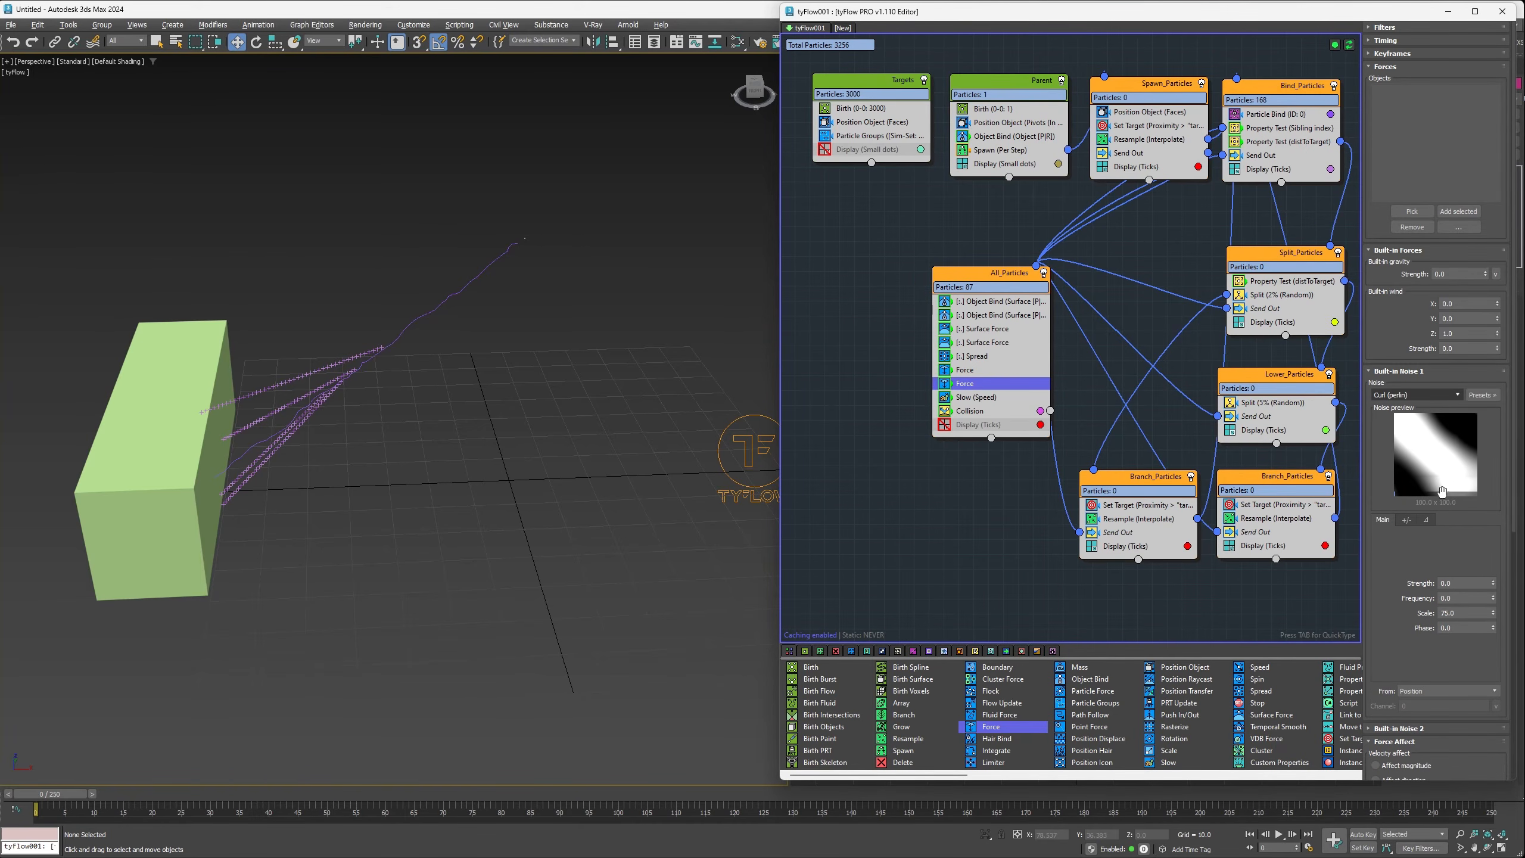
double_click(1450, 583)
key("Return")
left_click(1462, 614)
type("30")
key("Return")
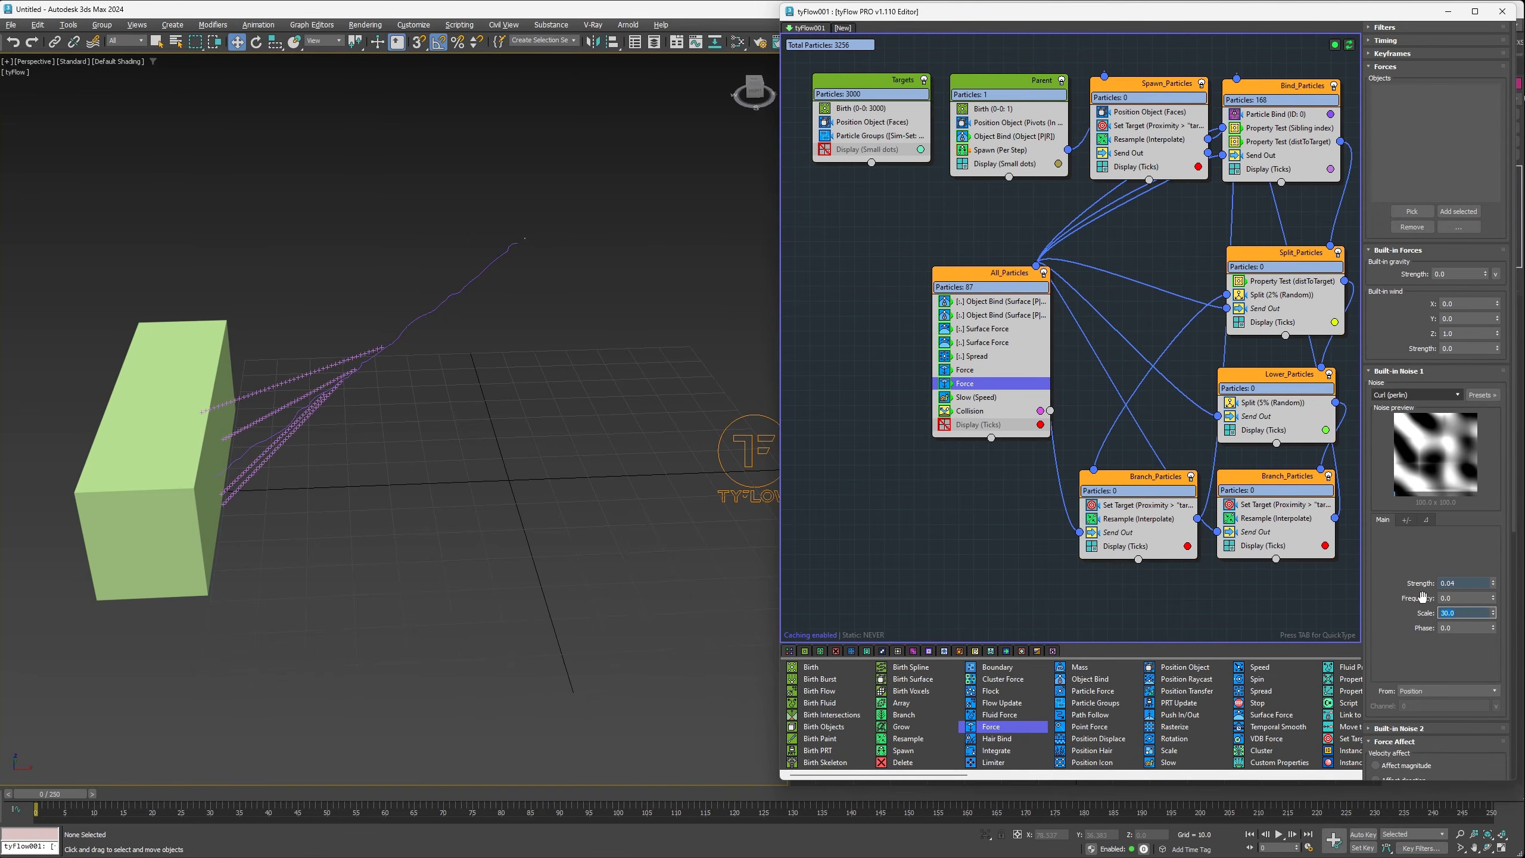
Step: Filter the second Force operator with a custom float test where channel last_1 is equal to 1
left_click(1386, 27)
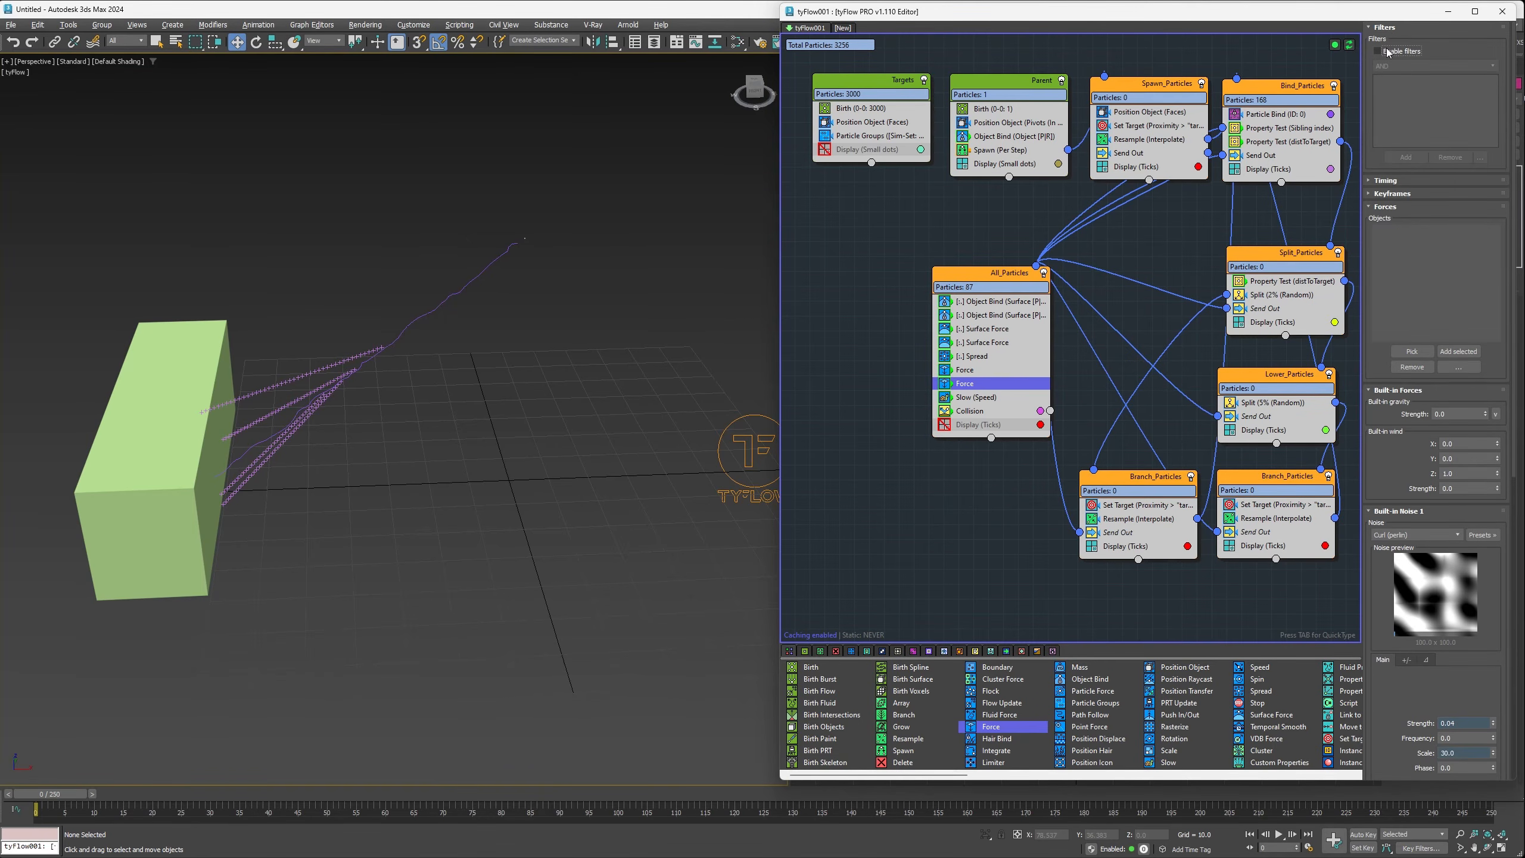
left_click(1406, 157)
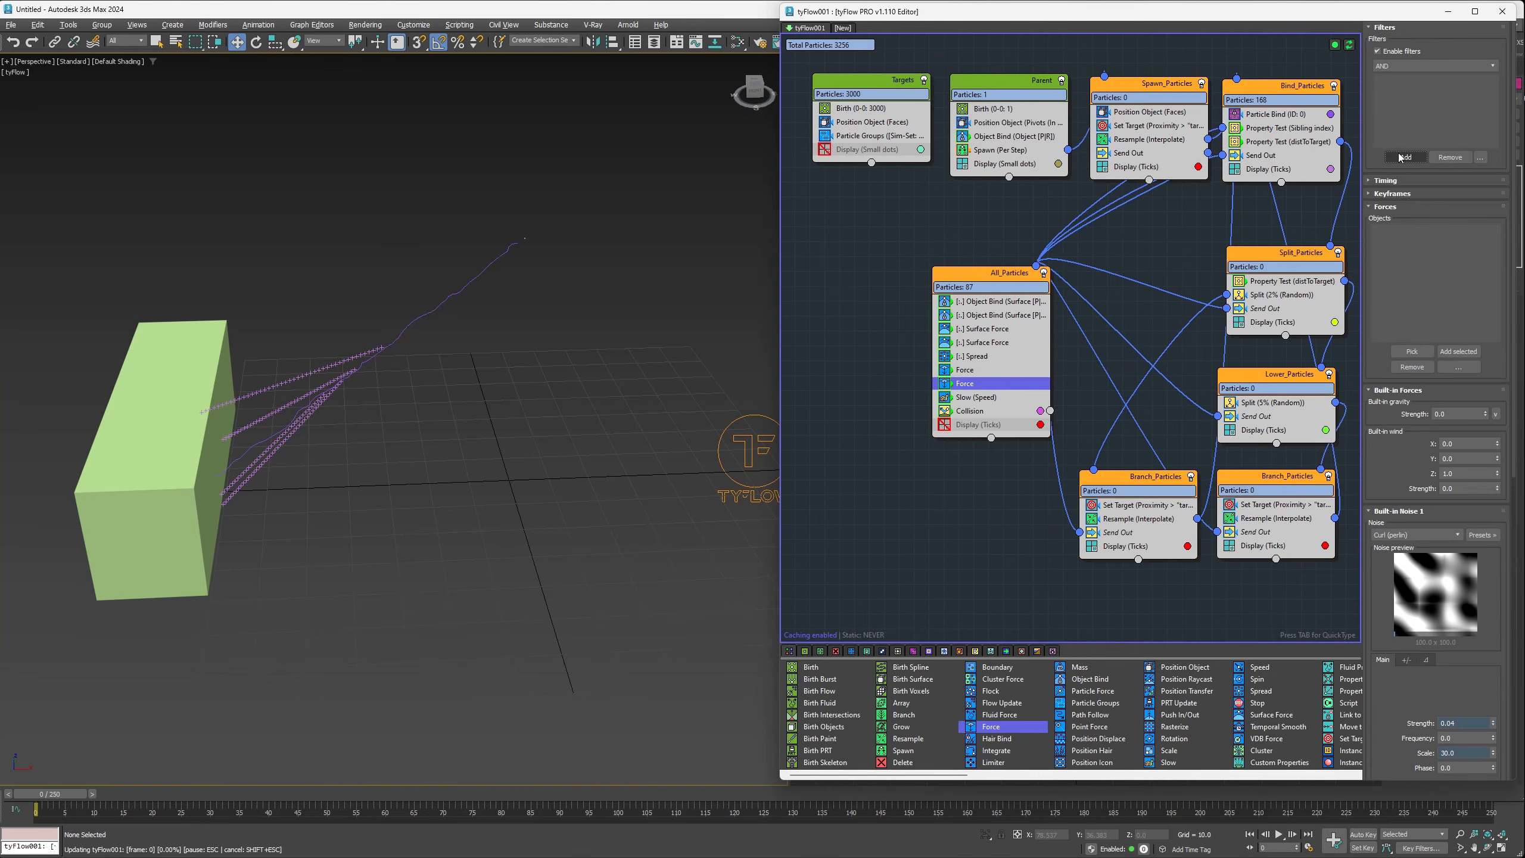
left_click(1399, 213)
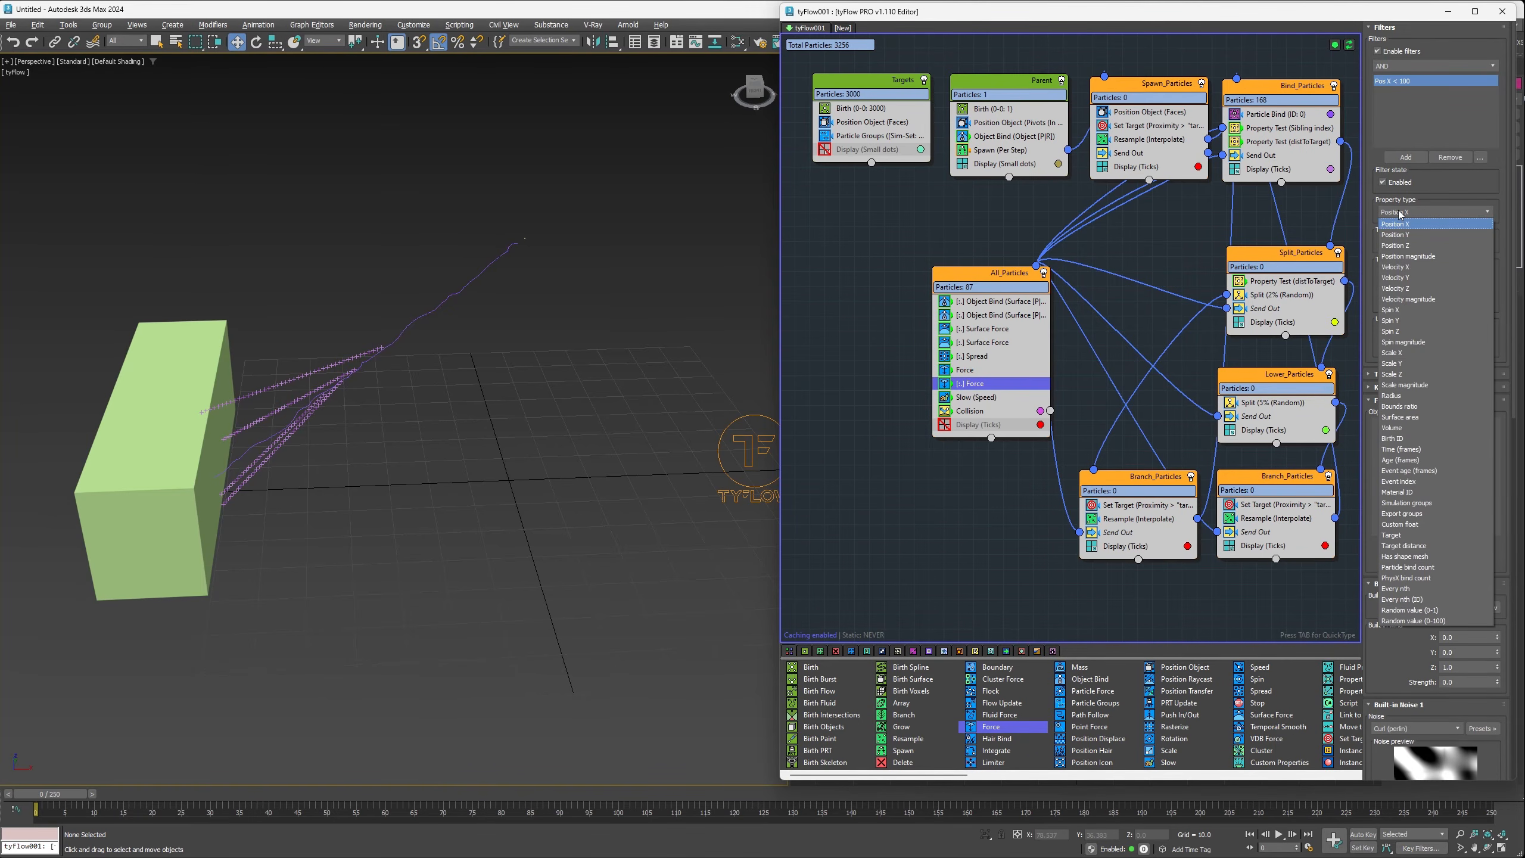
left_click(1394, 525)
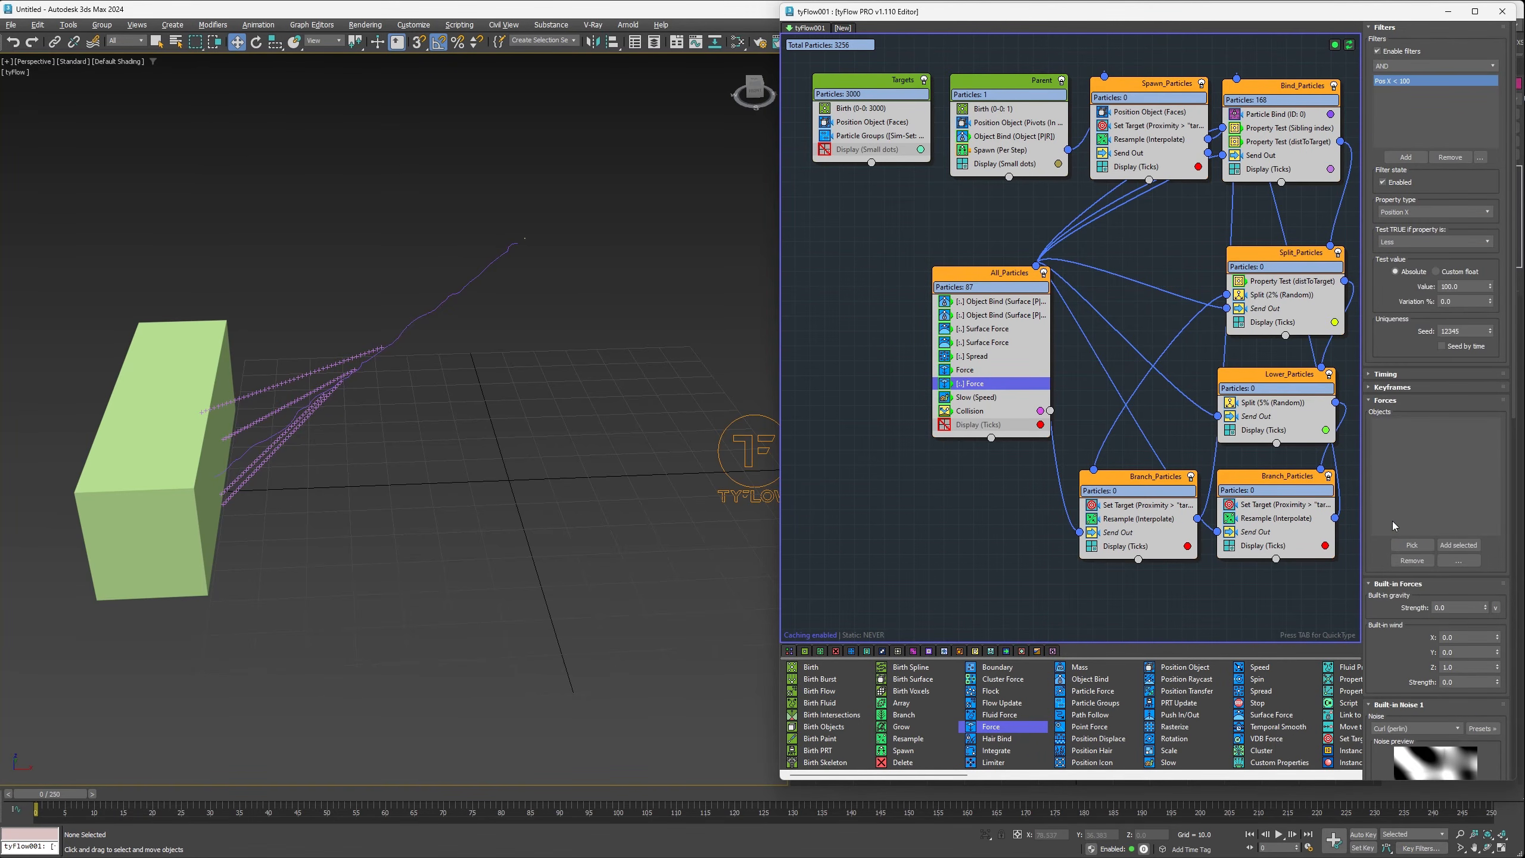
left_click(1404, 240)
left_click(1402, 296)
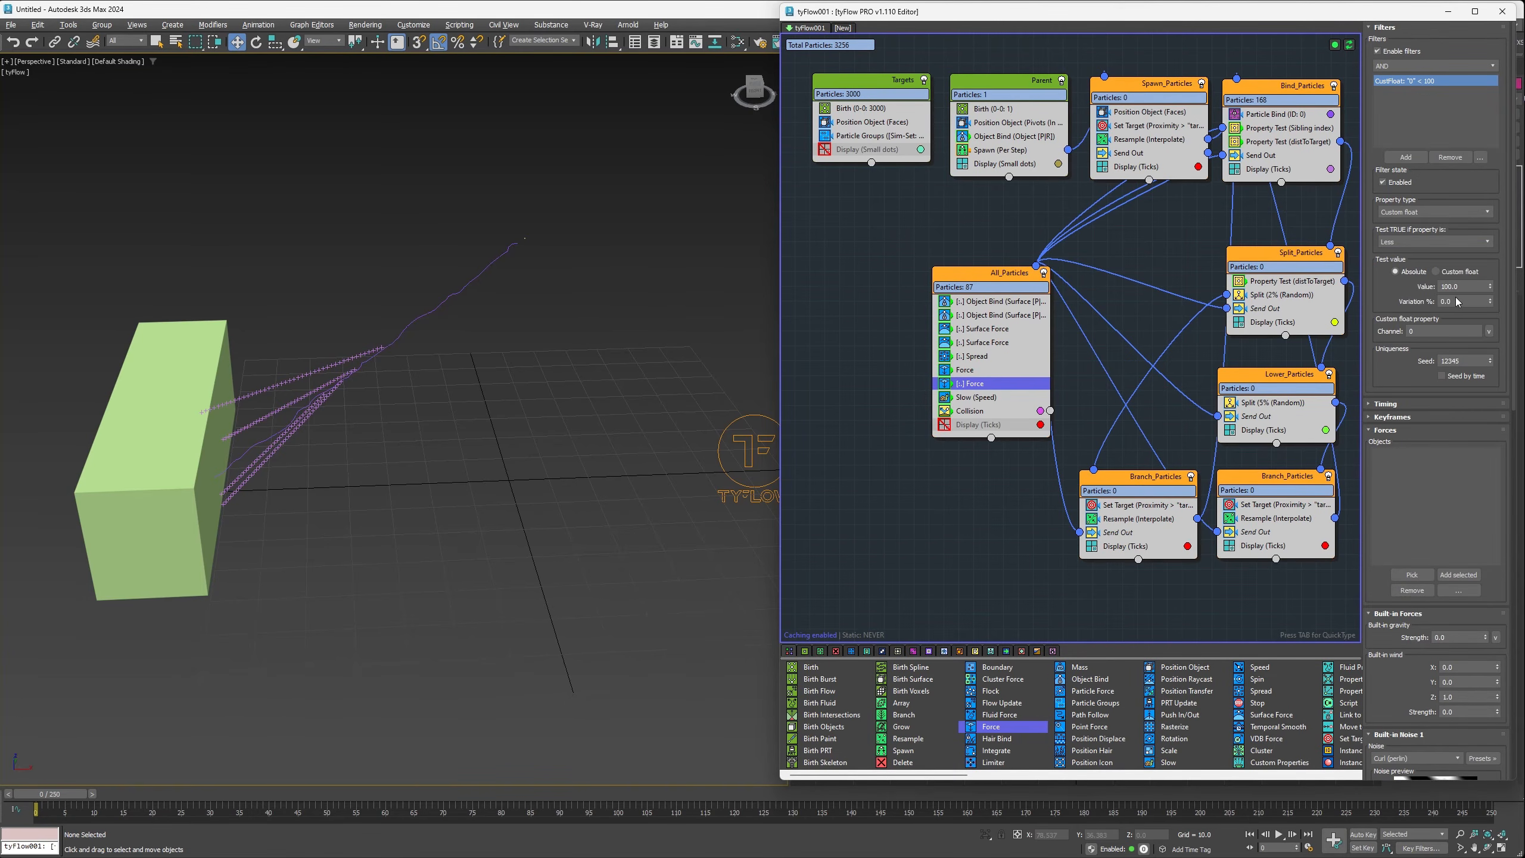
double_click(1468, 287)
type("1")
left_click(1490, 333)
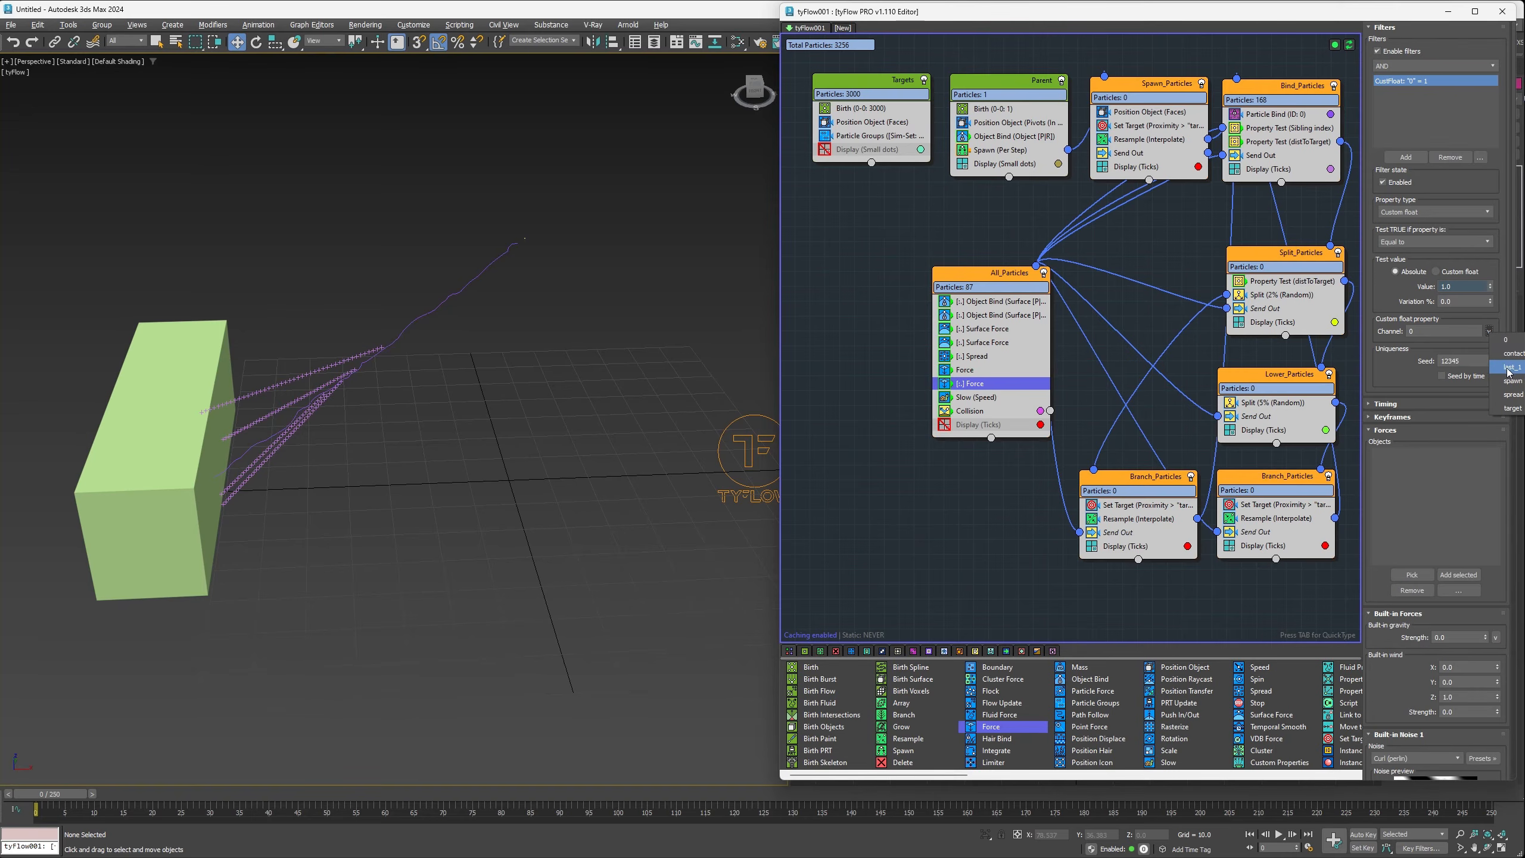
left_click(1511, 367)
Step: Return the timeline to frame 0 and turn off the Display operator in Bind_Particles
mouse_move(60, 797)
left_mouse_down()
mouse_move(318, 794)
mouse_move(48, 799)
left_mouse_up()
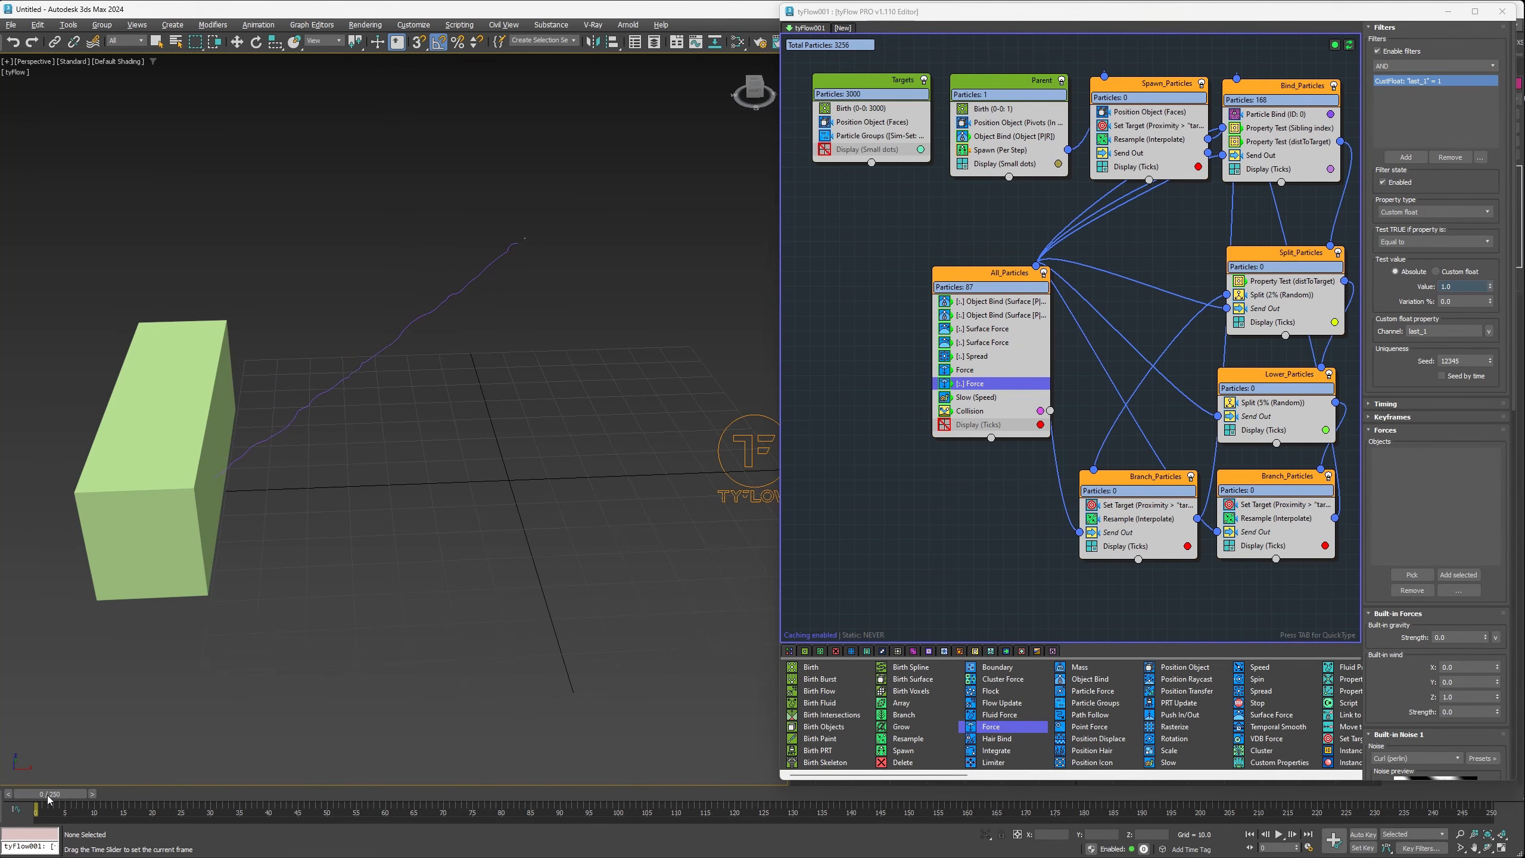
key("w")
left_click(1234, 168)
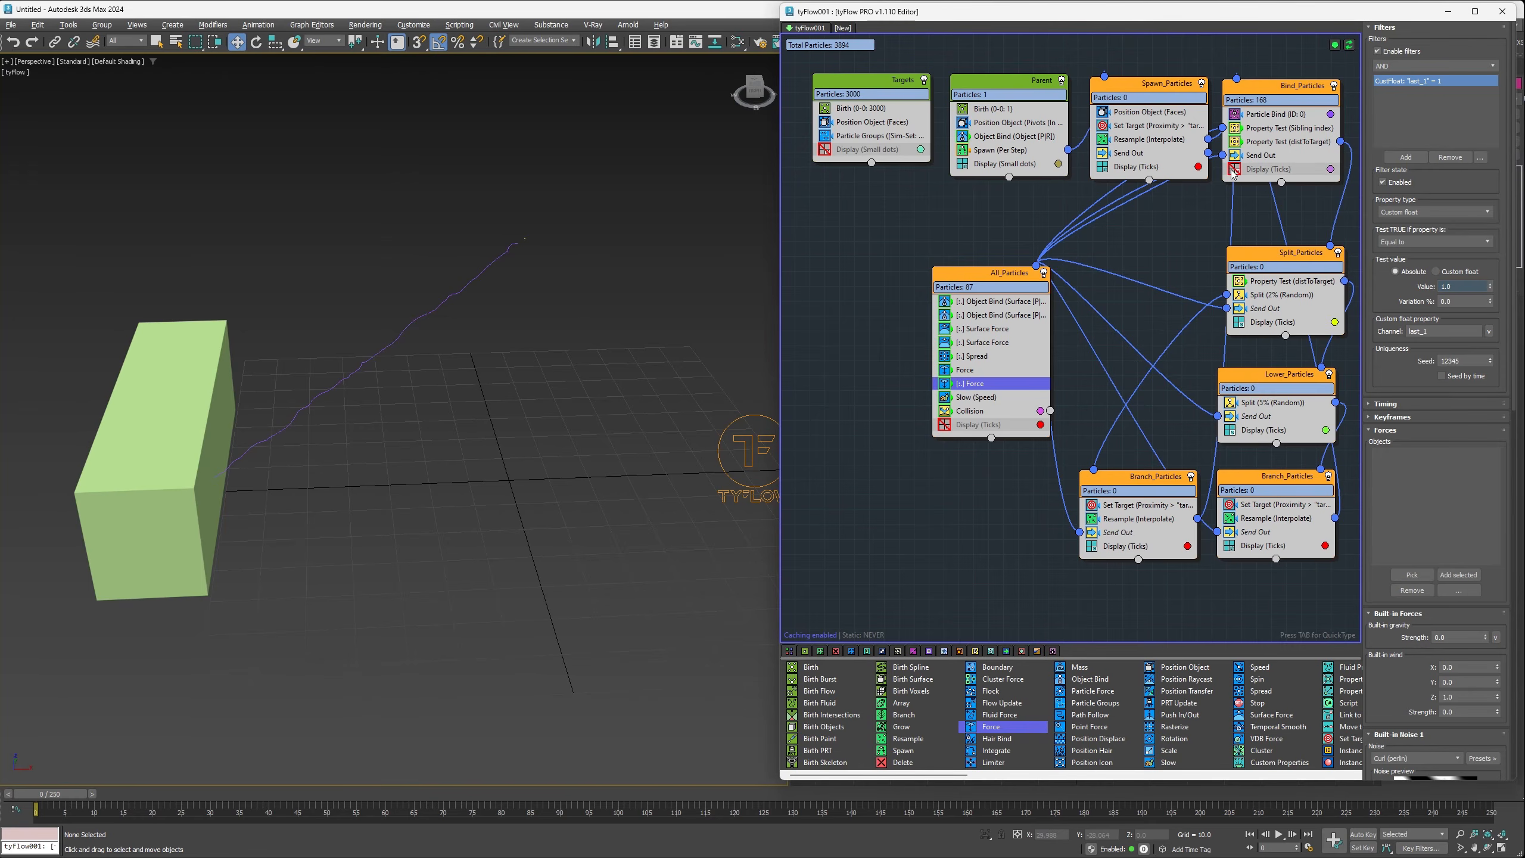
Step: Set the second Surface Force to force -0.1, distance 15 and falloff 20, and scrub to frame 5 to check the strands
left_click(986, 343)
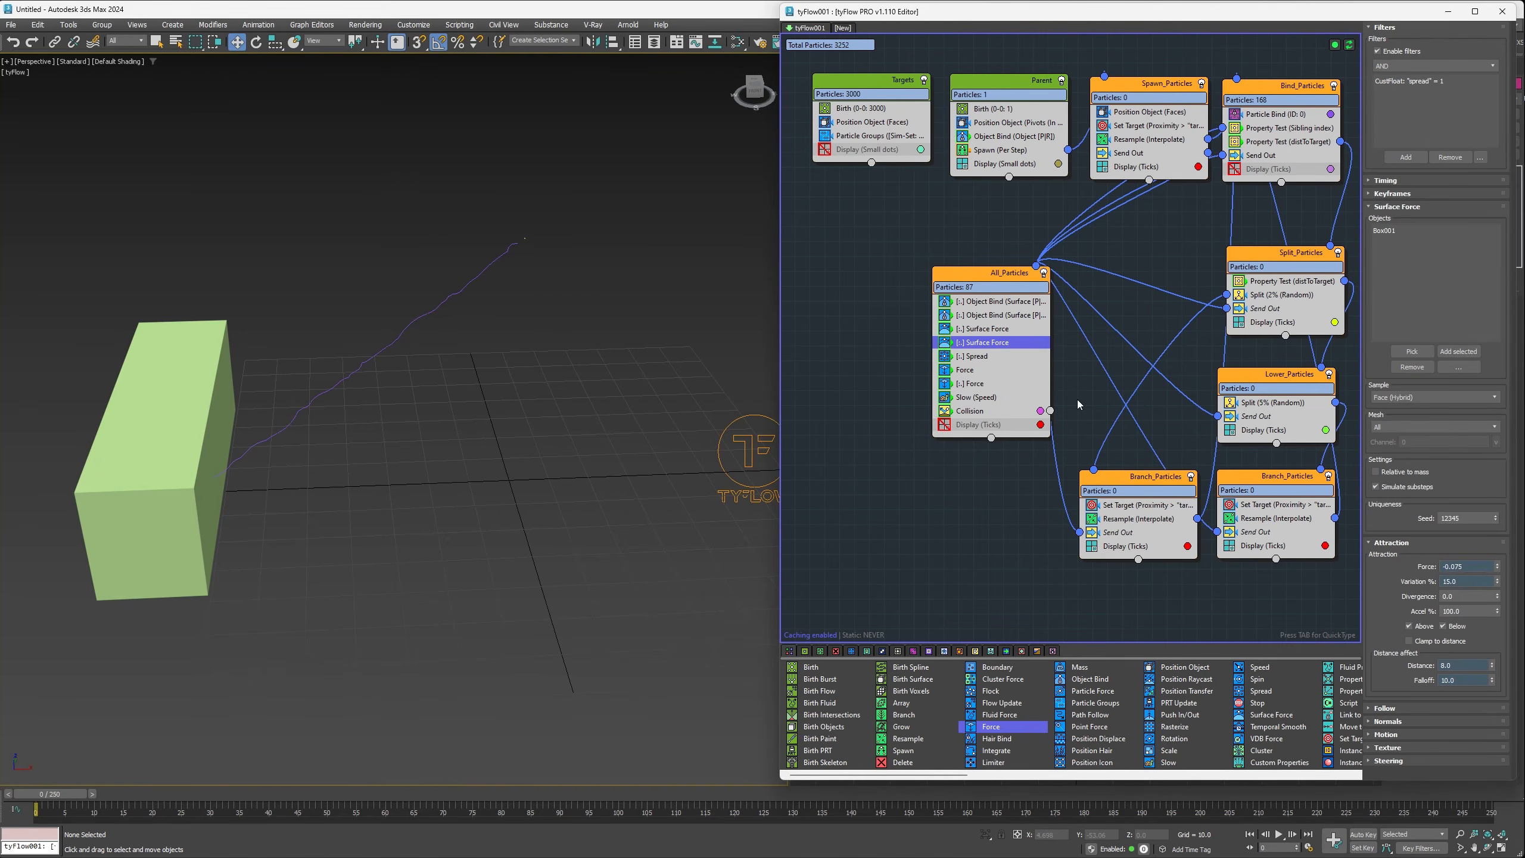
left_click(1468, 567)
key("Return")
left_click_drag(60, 793, 100, 781)
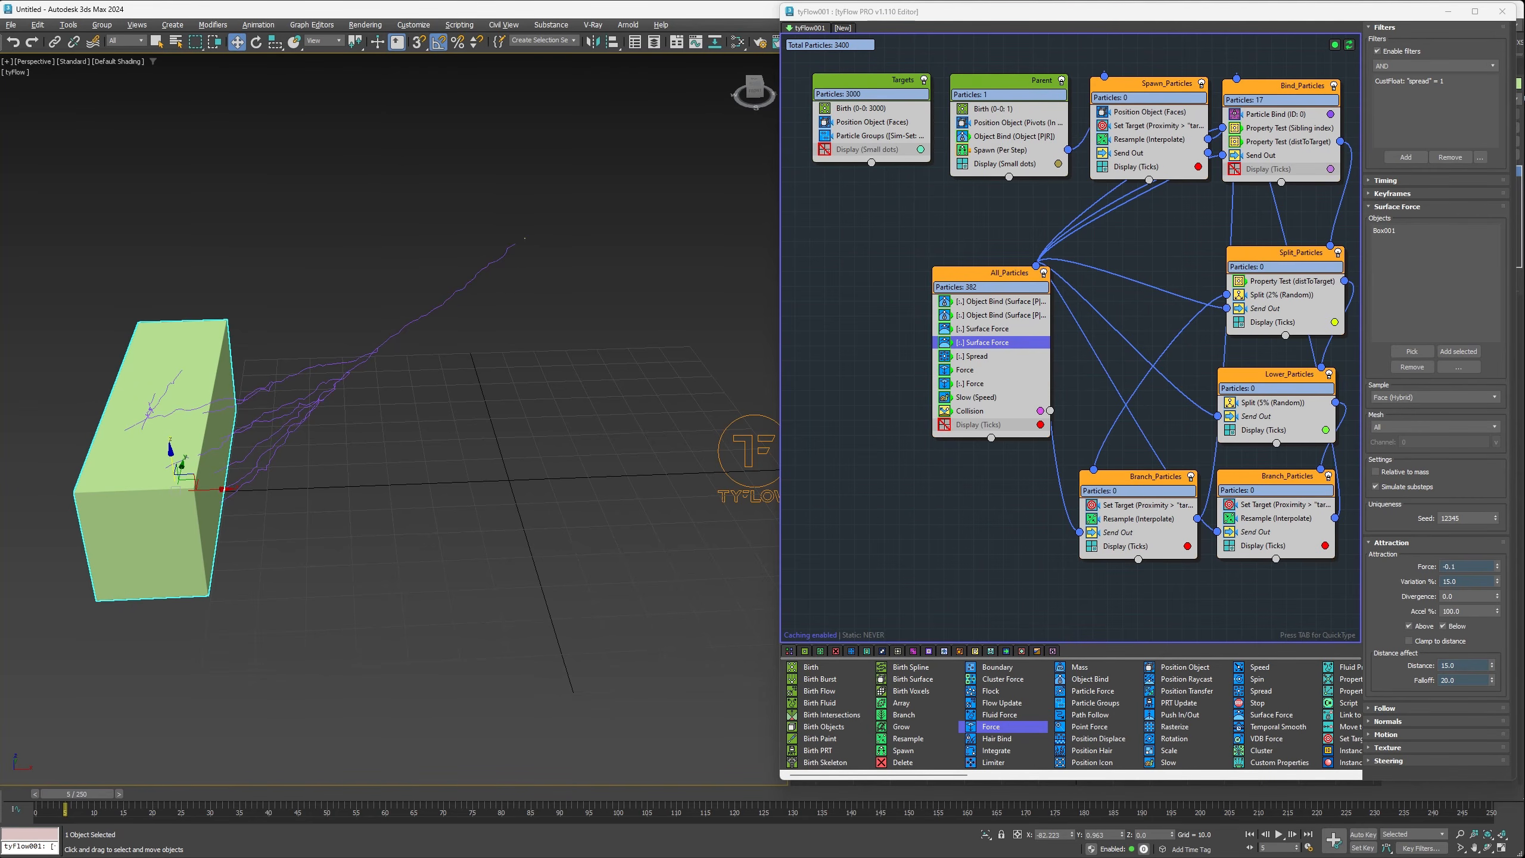
Step: Add a Particle Bind operator above Send Out in Spawn_Particles with its bindings shown, and turn on Display in All_Particles
scroll(1142, 721, "down", 5)
left_click_drag(1168, 695, 1128, 156)
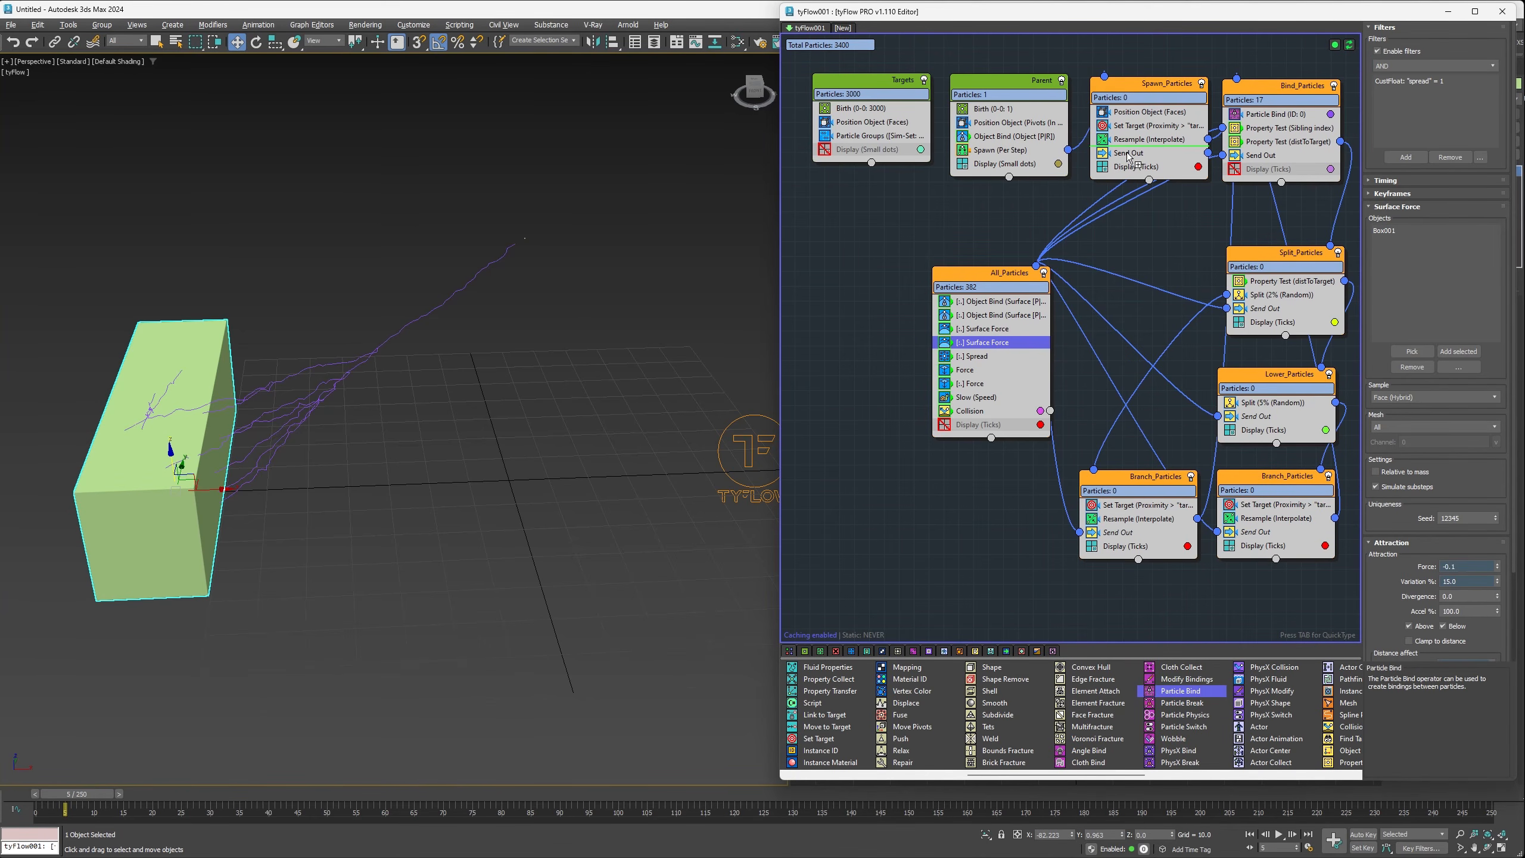
left_click_drag(1128, 156, 1132, 158)
left_click(1143, 155)
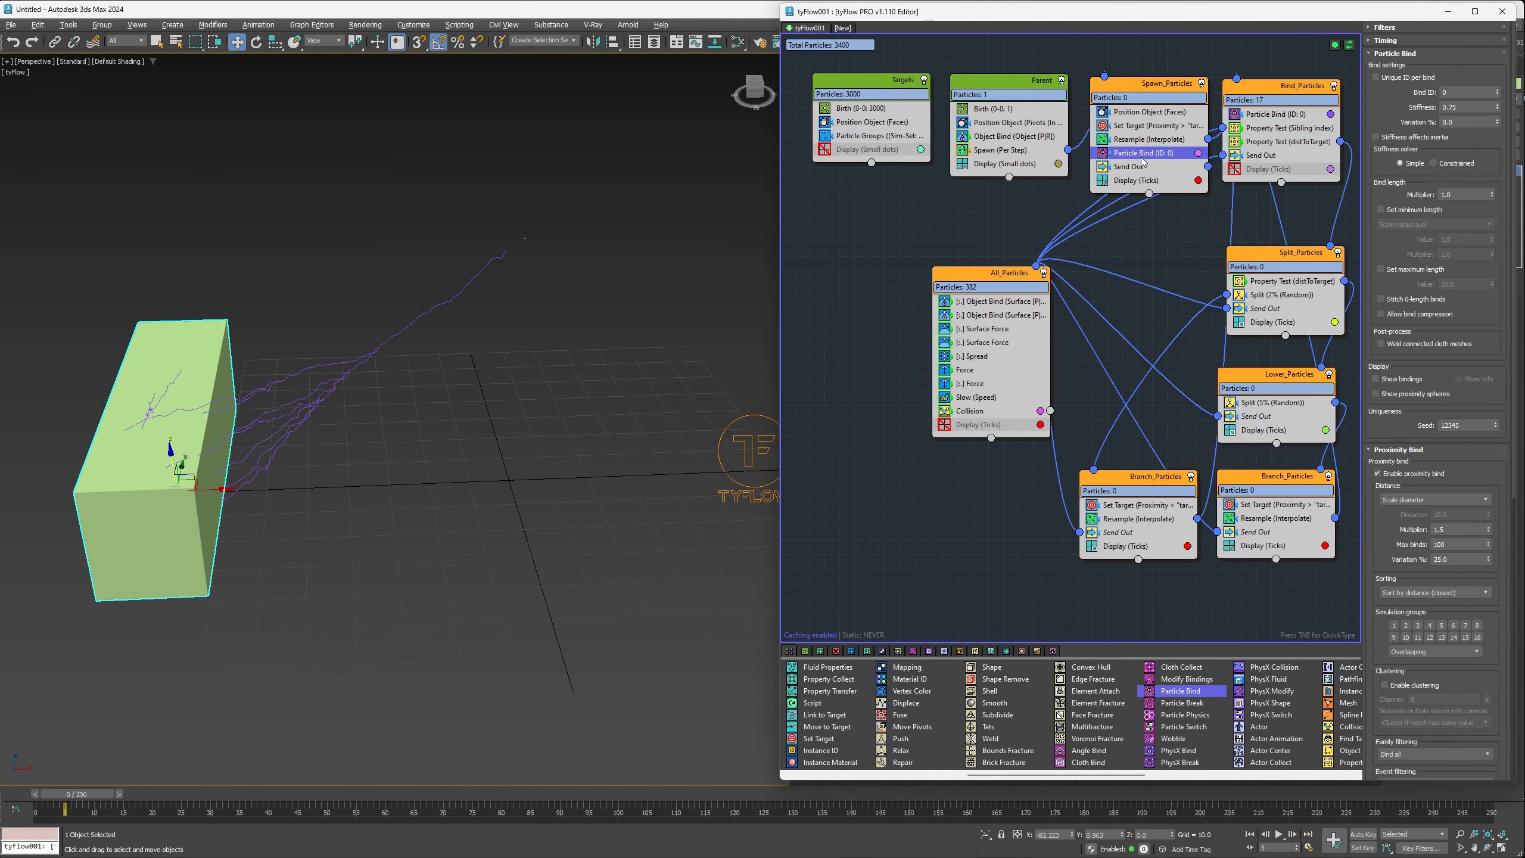
left_click(1376, 379)
scroll(504, 259, "up", 5)
scroll(460, 298, "up", 2)
left_click(942, 426)
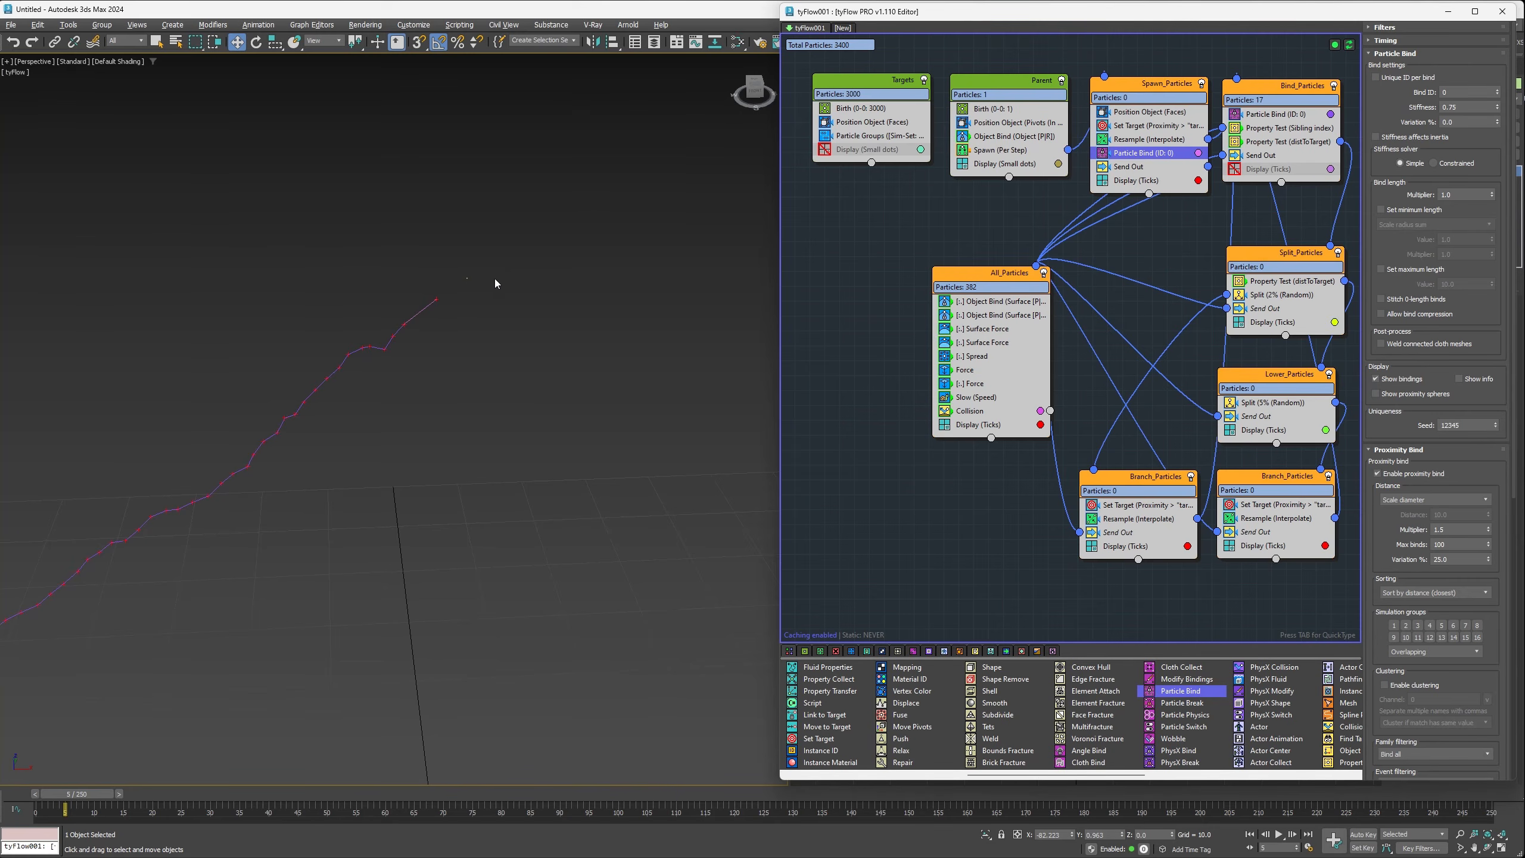
Step: Limit the new Particle Bind's proximity binding to this event only, enable binding to the parent, and return to frame 0
scroll(1406, 427, "down", 3)
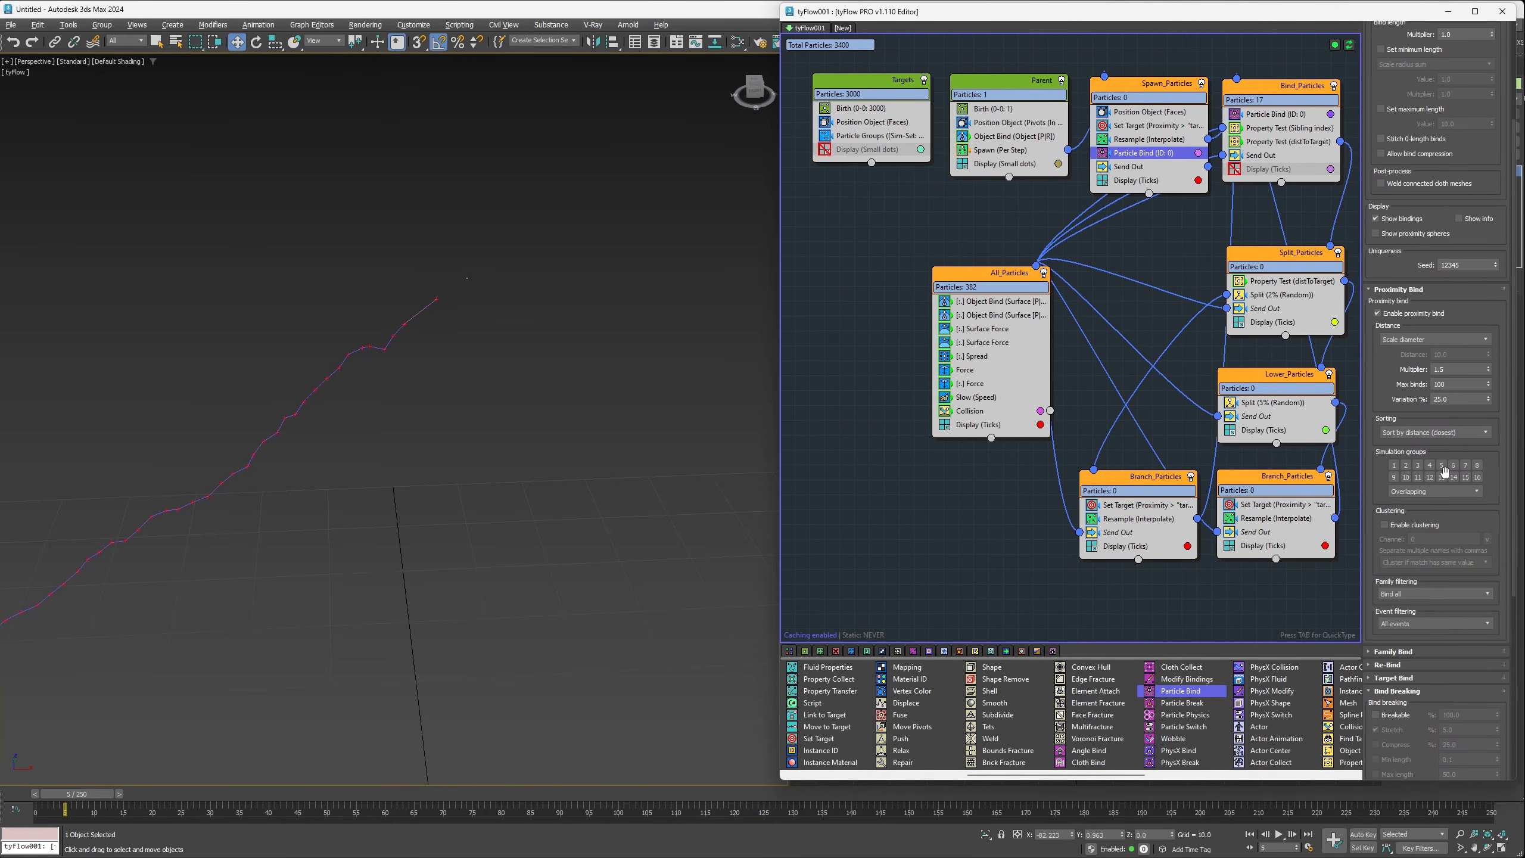
left_click(1404, 624)
left_click(1403, 646)
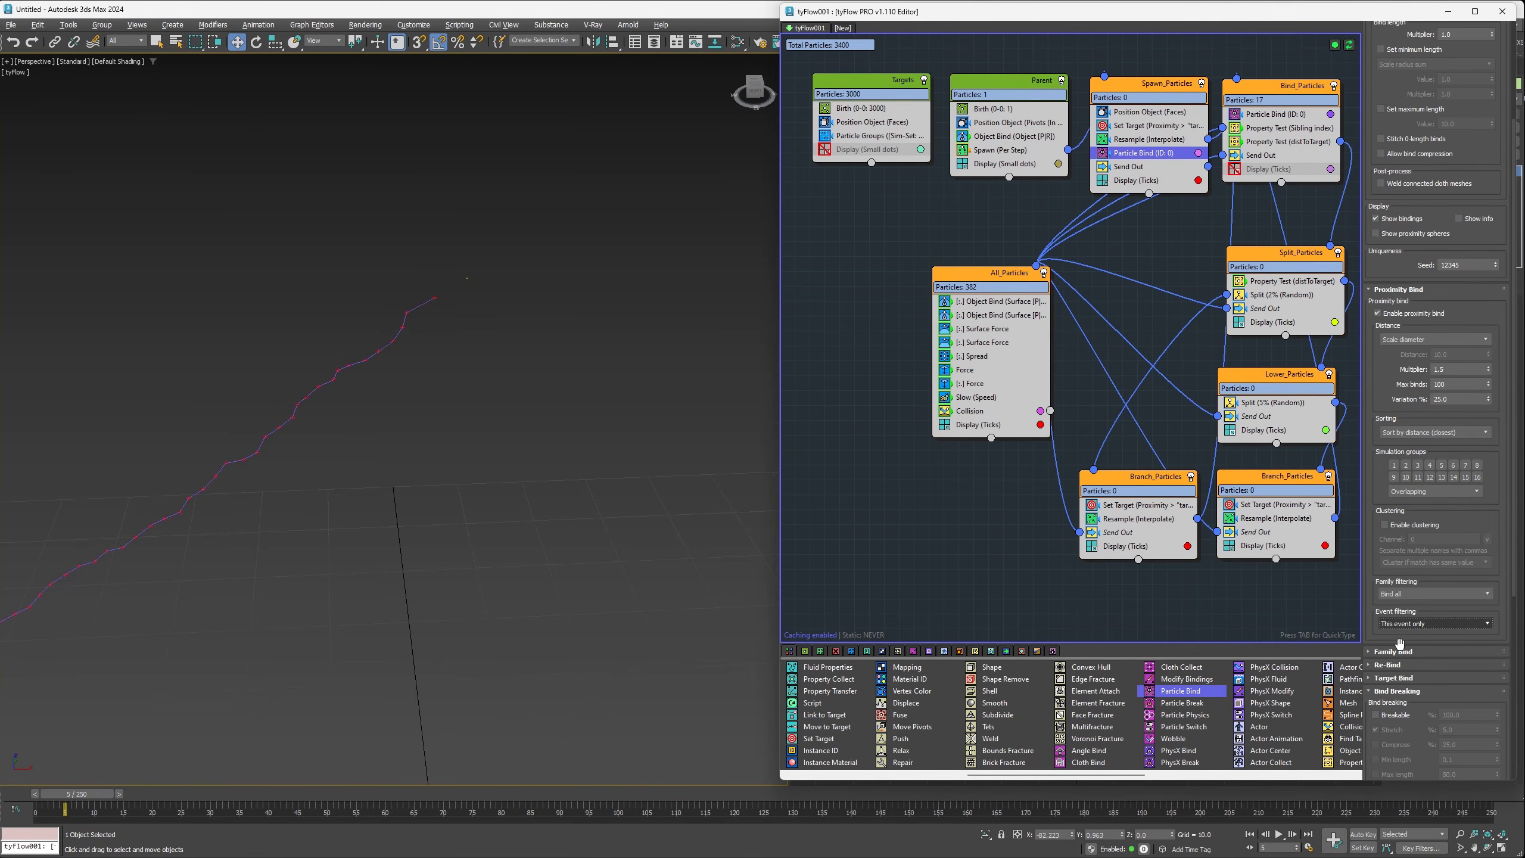
left_click(1377, 655)
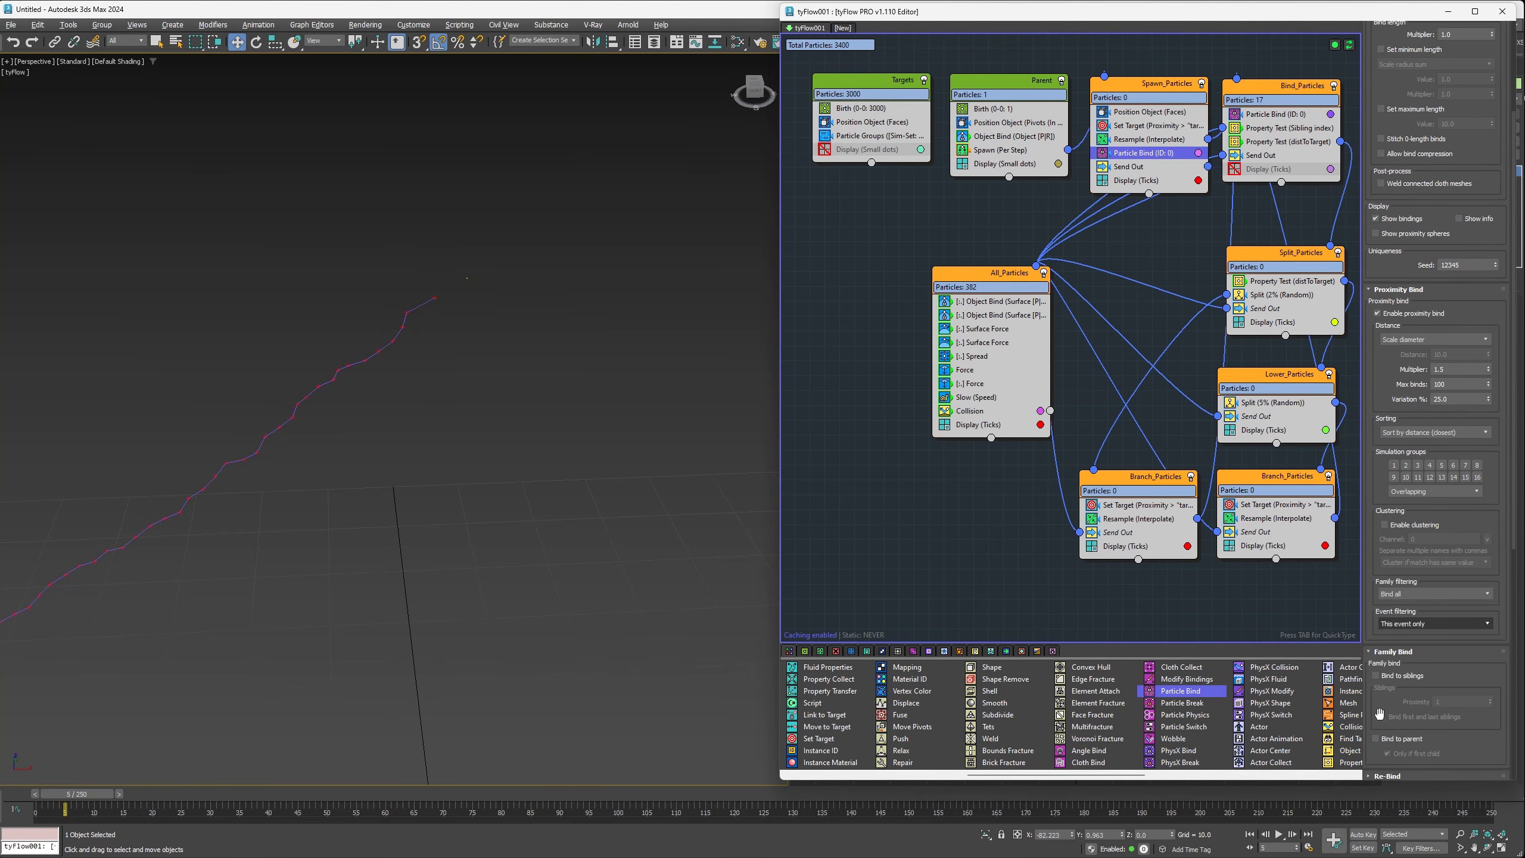
left_click(1381, 740)
left_click_drag(70, 794, 6, 791)
key("w")
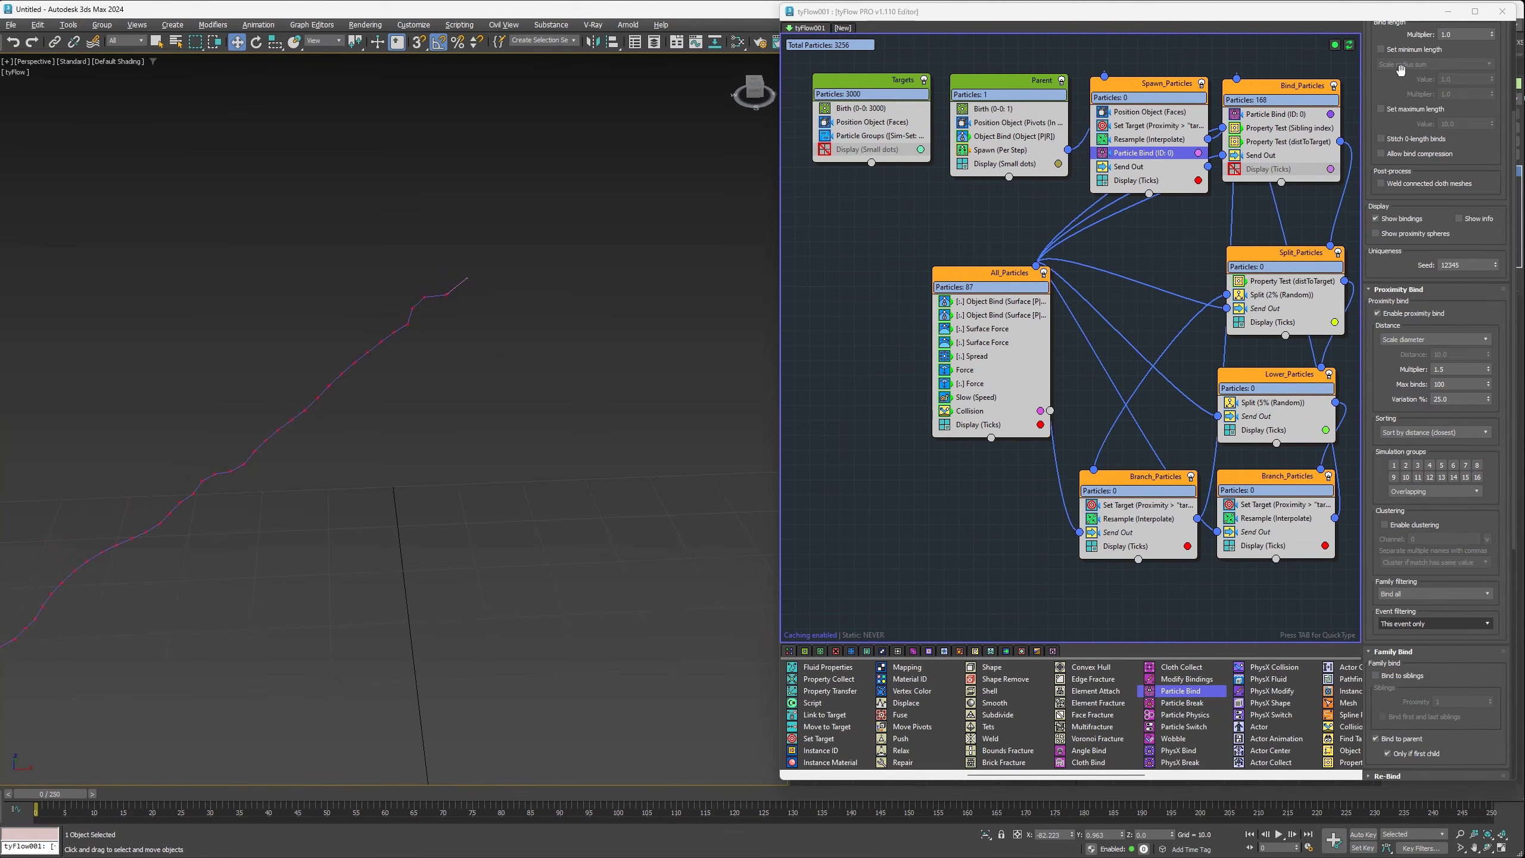
Step: Set the Bind ID of the Particle Bind in Spawn_Particles to 1
scroll(1396, 81, "up", 3)
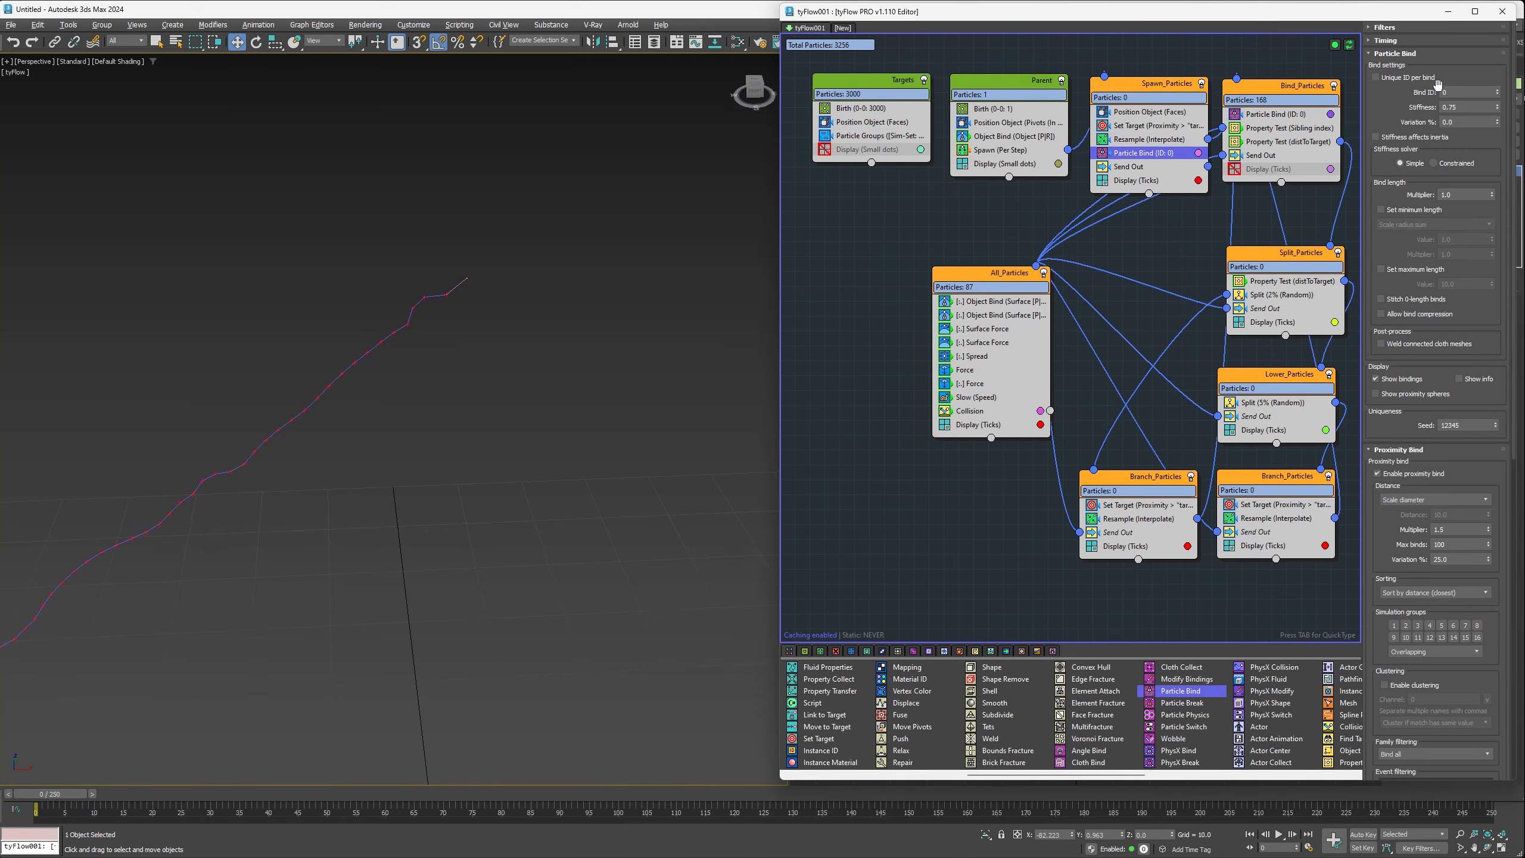
left_click(1458, 91)
type("1")
key("Return")
scroll(400, 402, "down", 3)
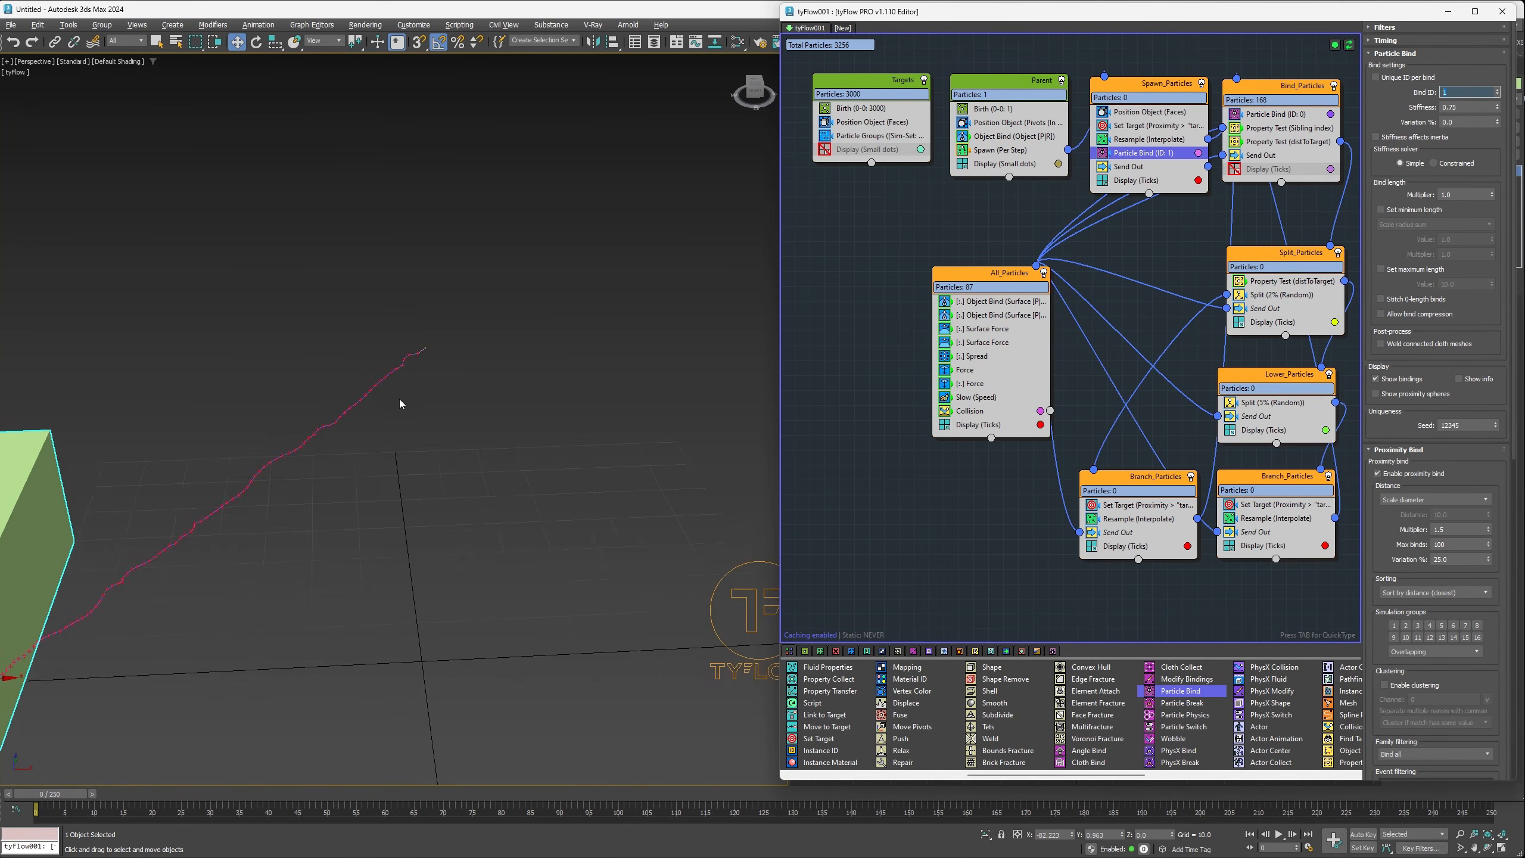
middle_click_drag(400, 402, 454, 347)
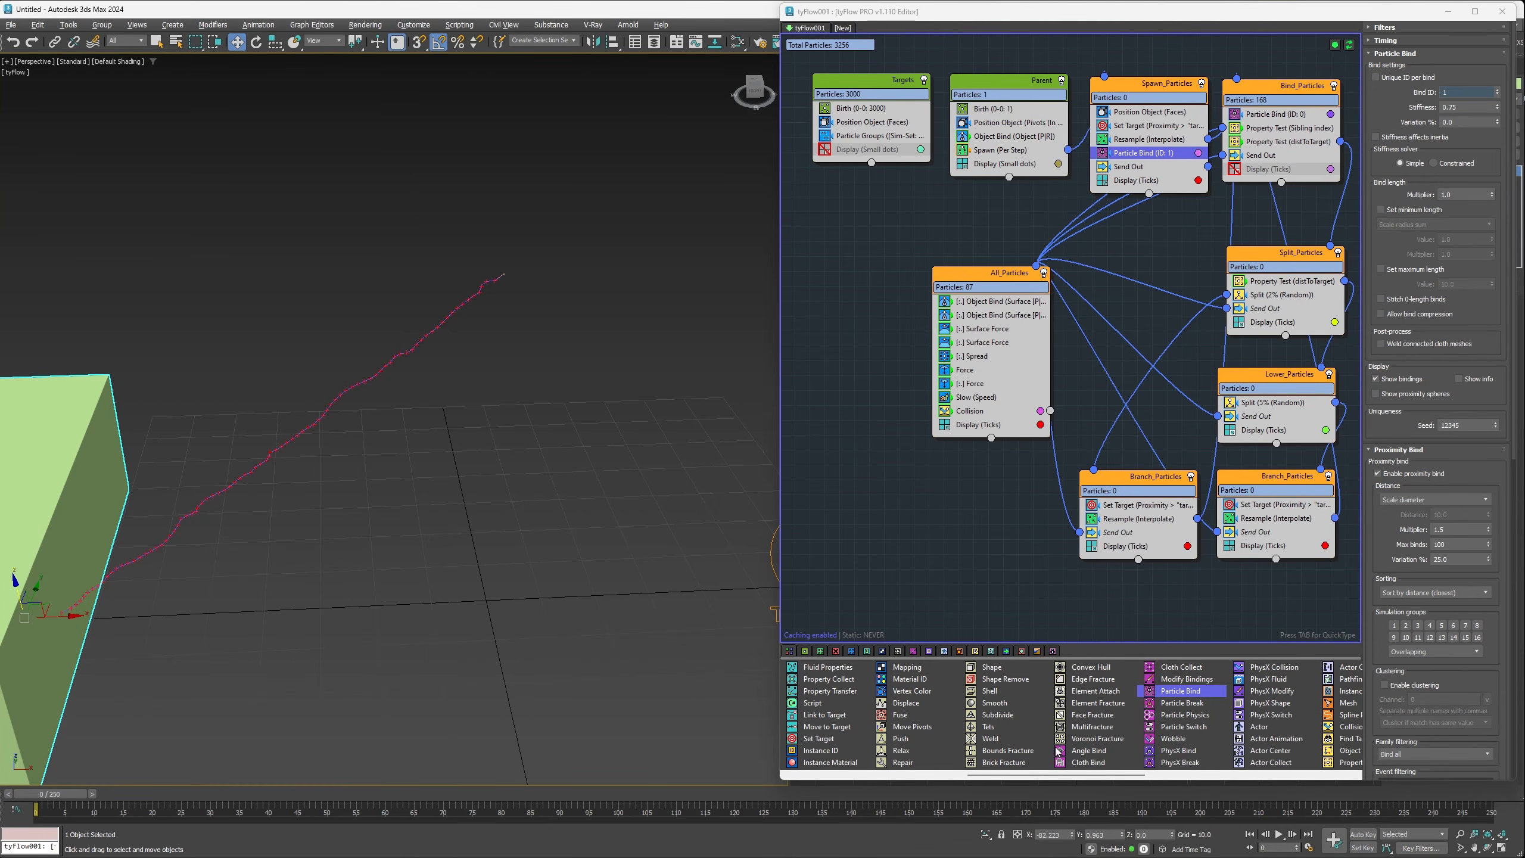
Step: Add a Delete operator below Collision in All_Particles, filtered by a custom float test where channel spawn is equal to 1
scroll(905, 764, "up", 5)
left_click_drag(904, 763, 980, 428)
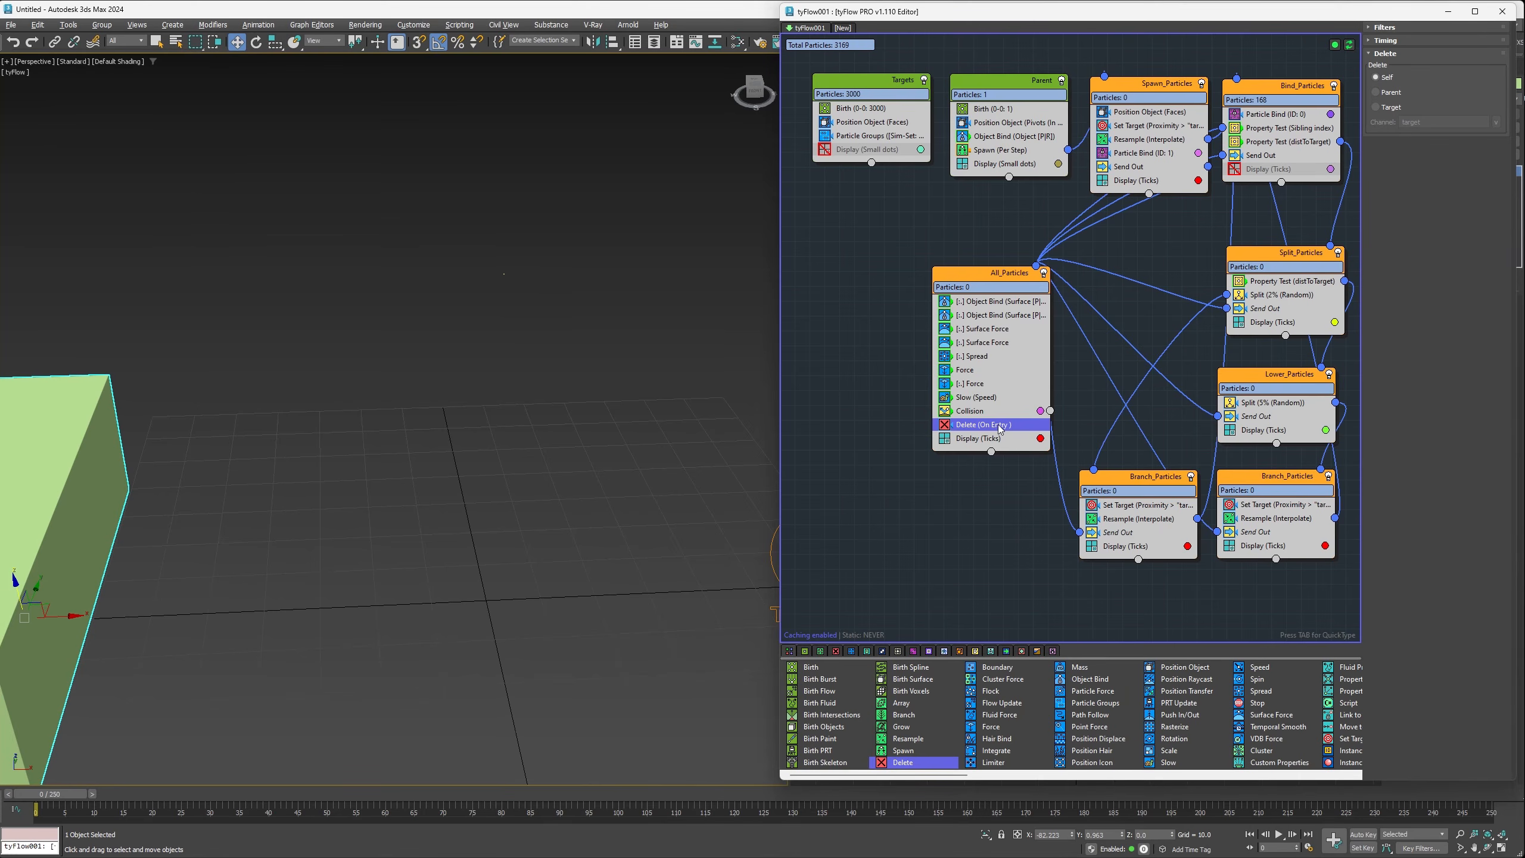
left_click(1389, 27)
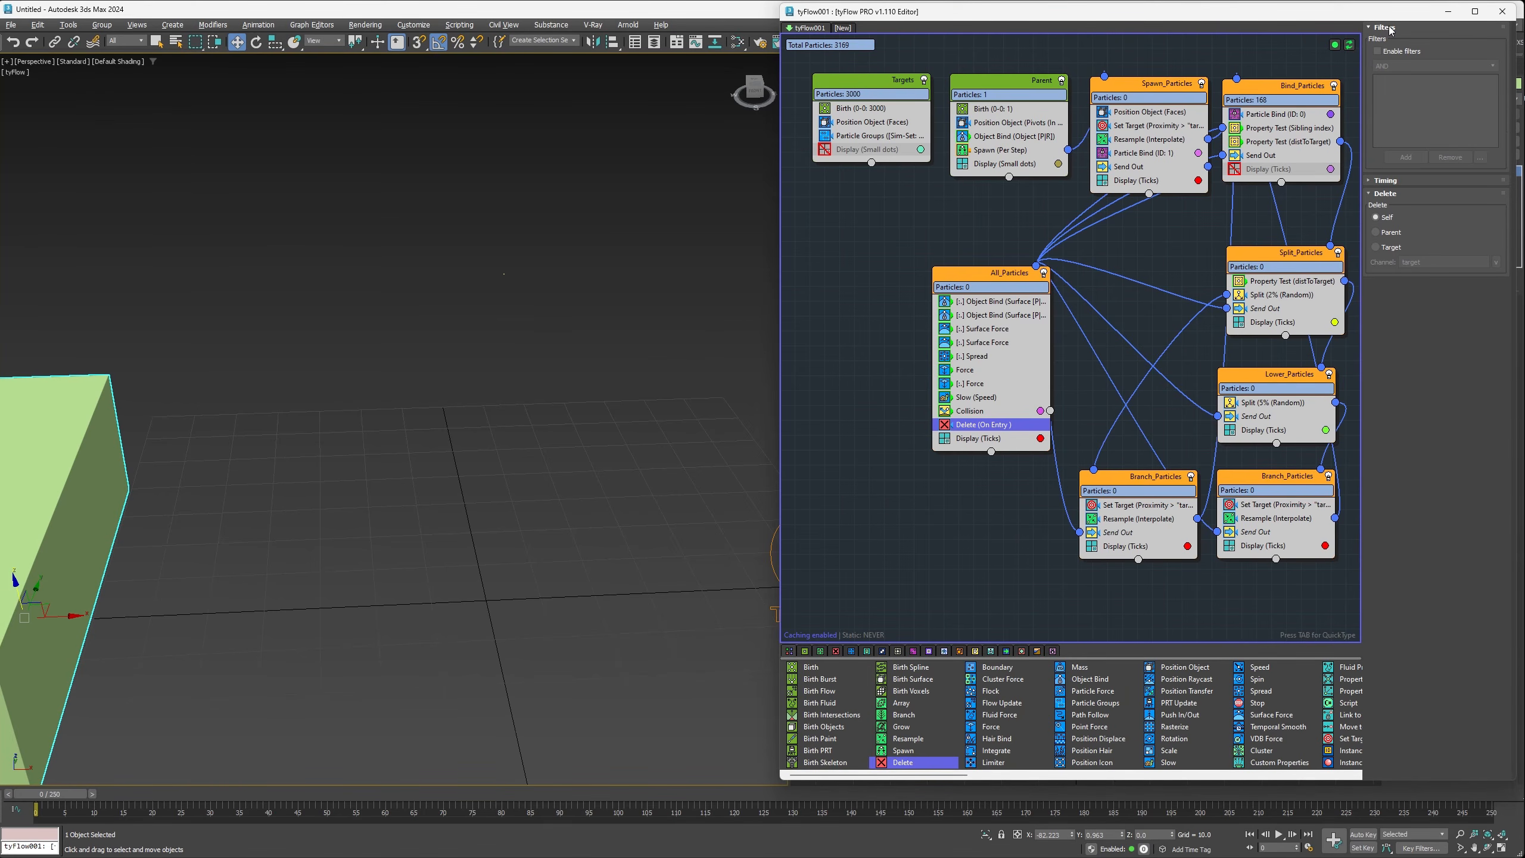
left_click(1392, 50)
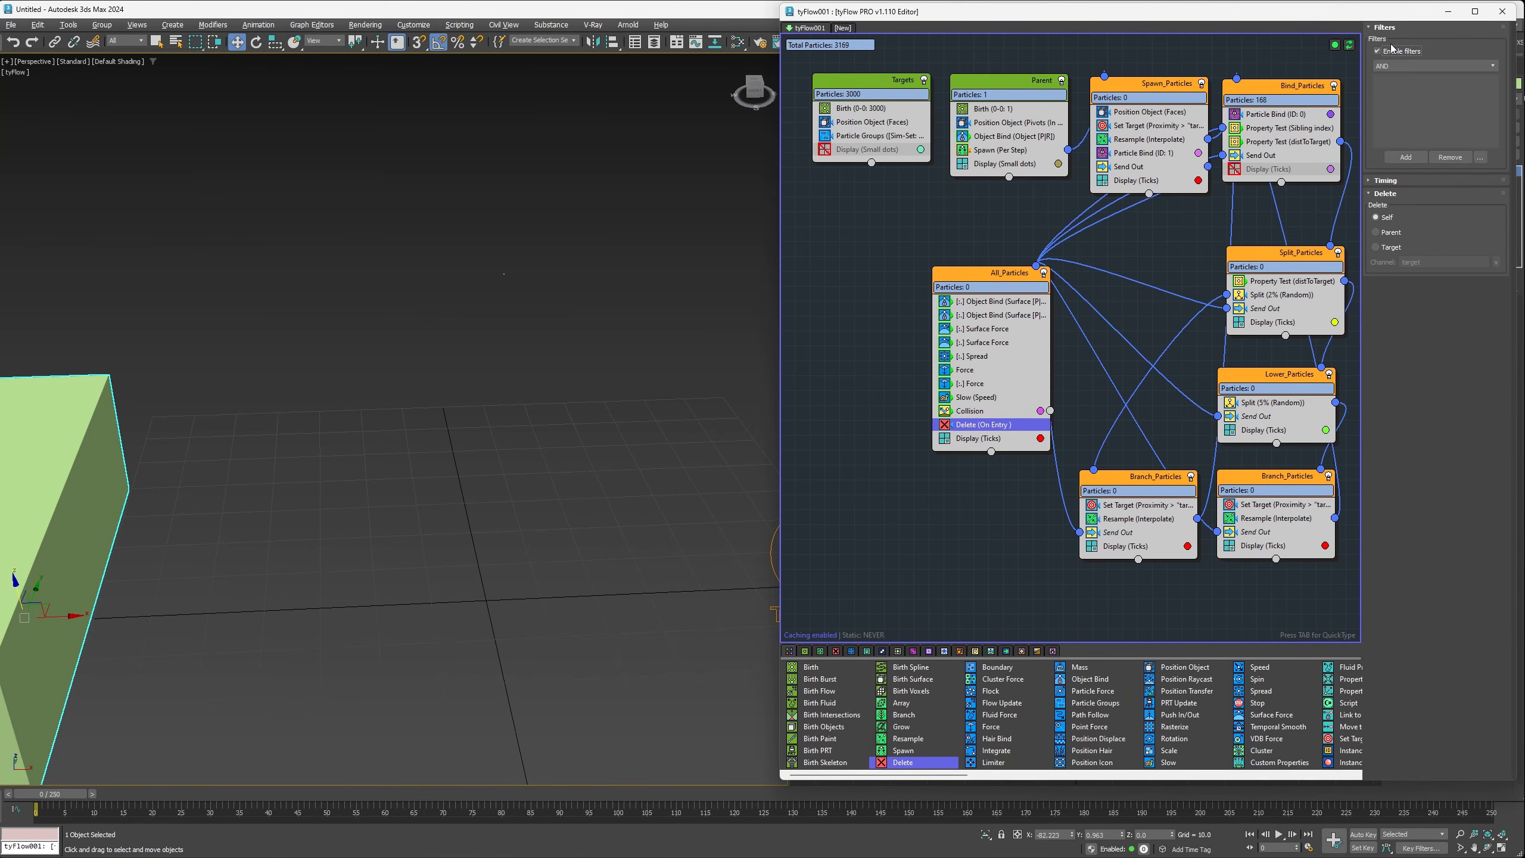
left_click(1405, 157)
left_click(1405, 212)
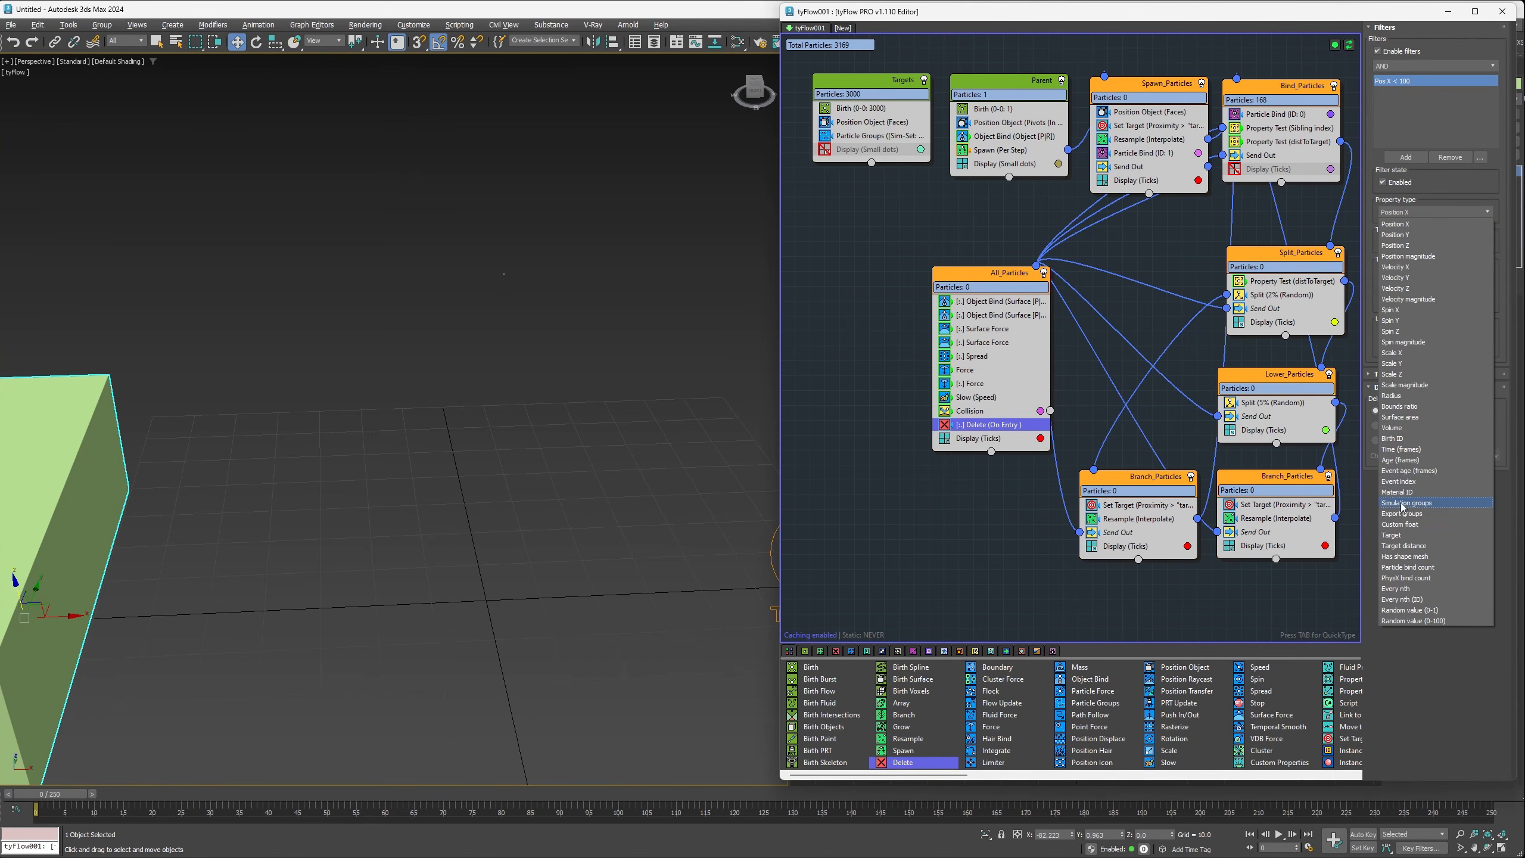
left_click(1401, 524)
left_click(1412, 242)
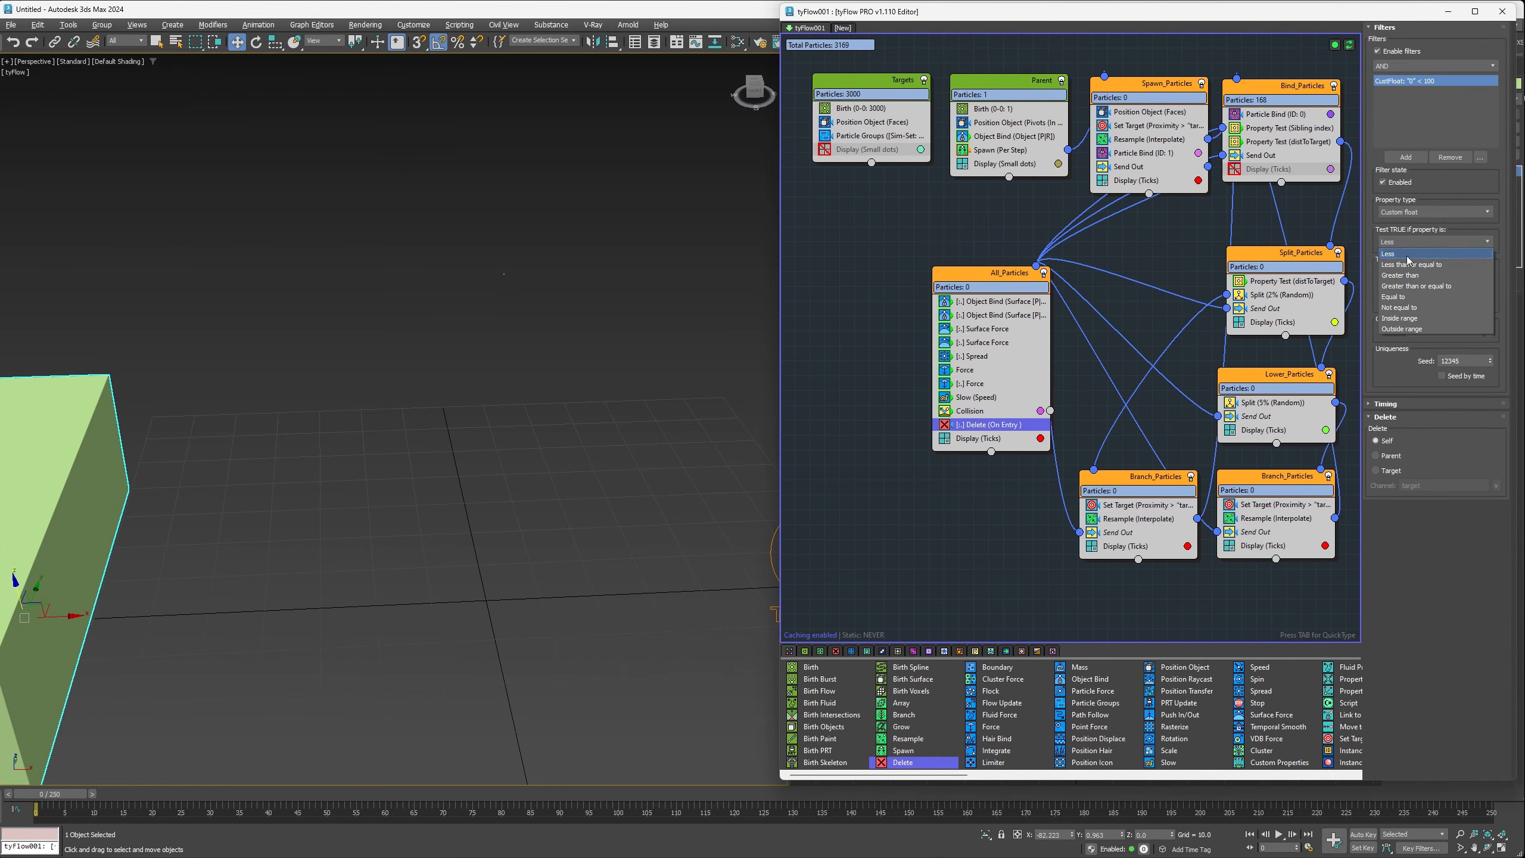
left_click(1401, 297)
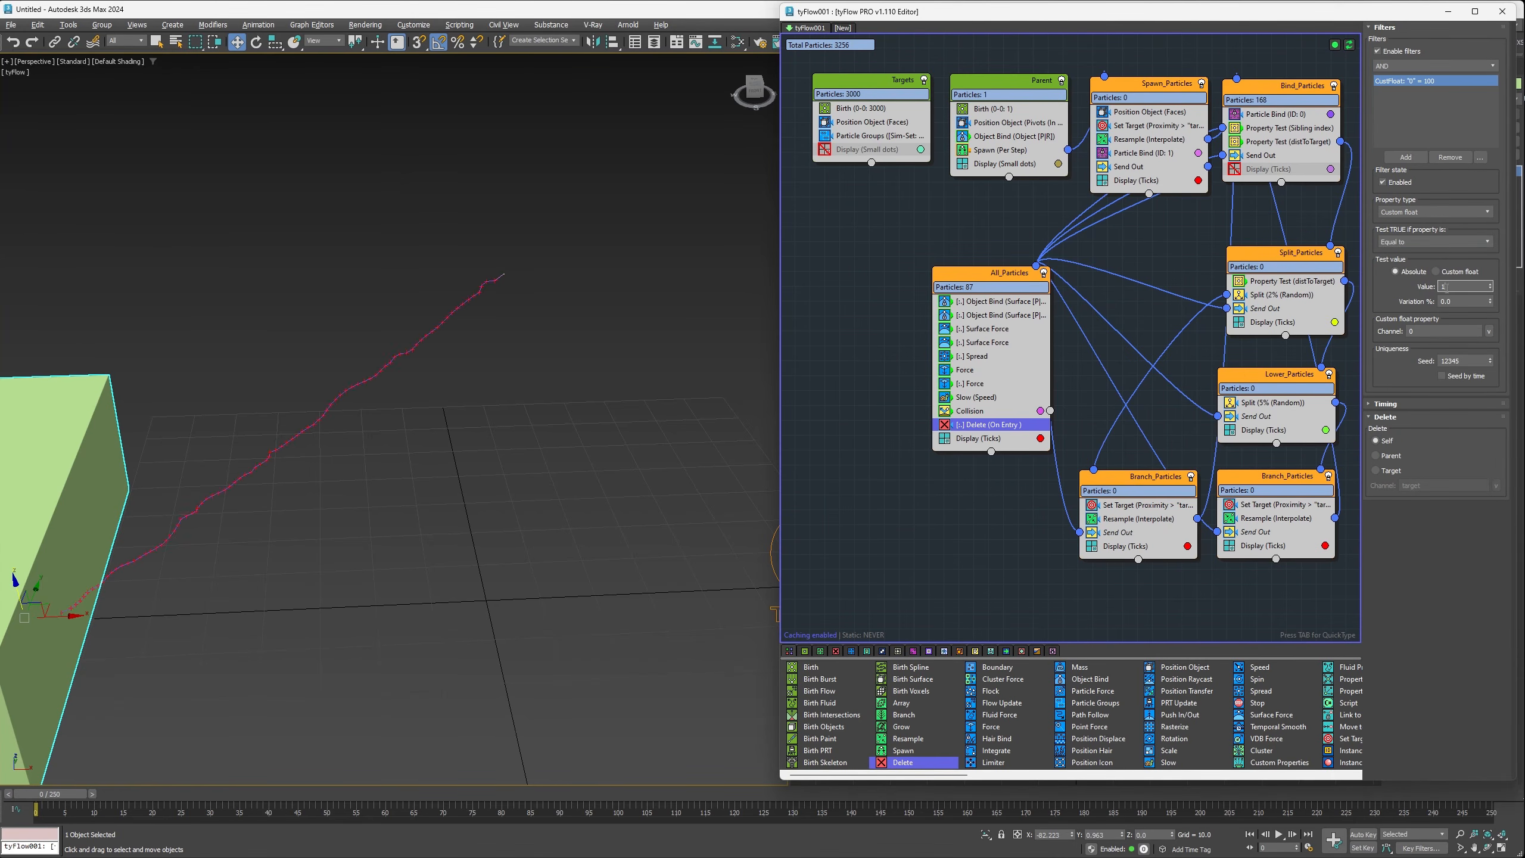
left_click(1491, 332)
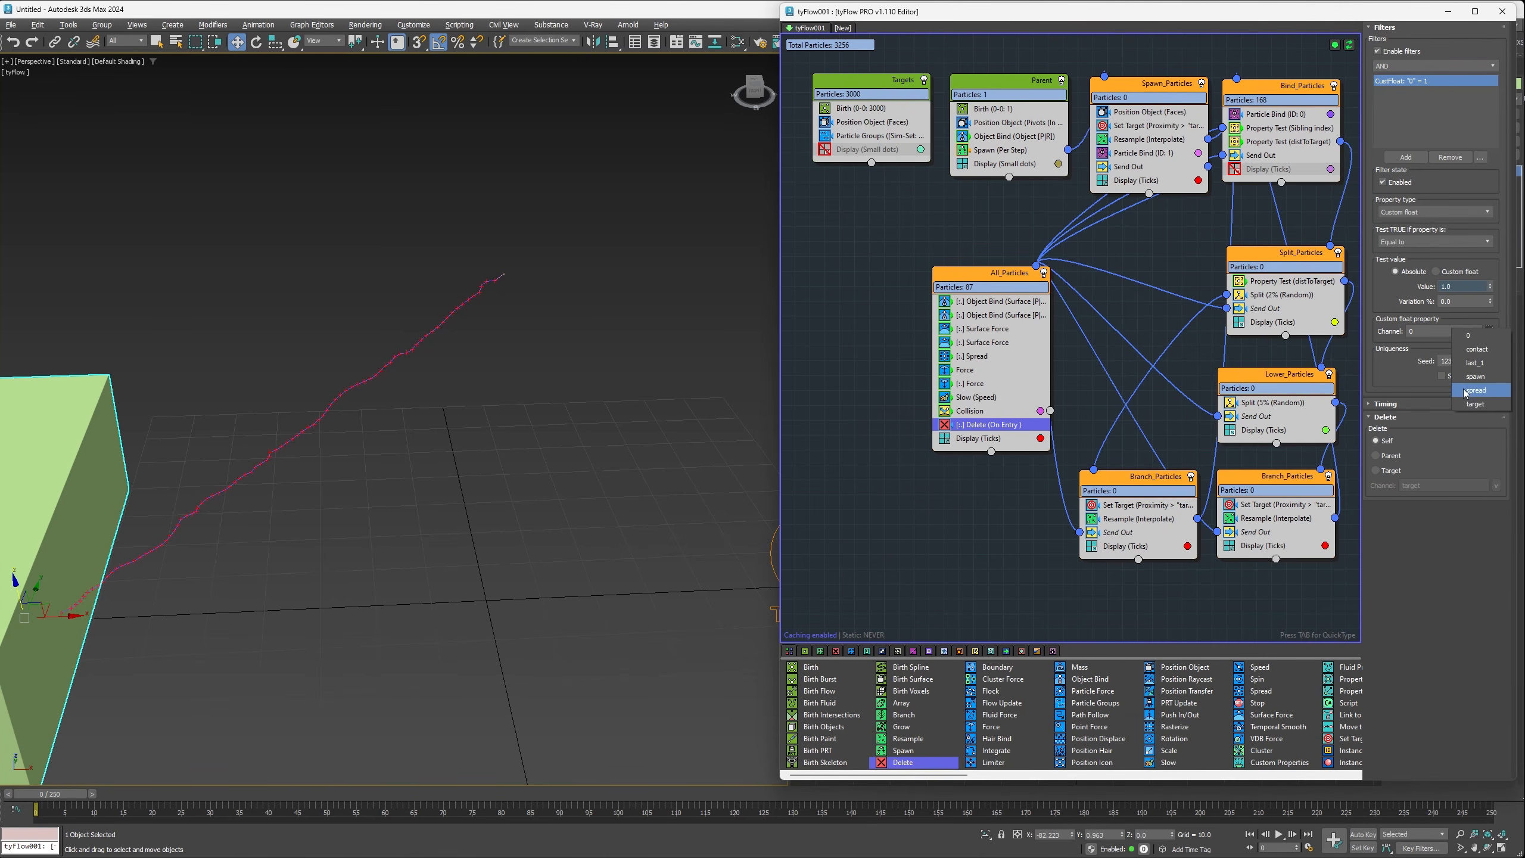
Step: Time the Delete operator by event age, with a range of 20 to 1000 and a variation of 10
left_click(1386, 404)
left_click(1393, 387)
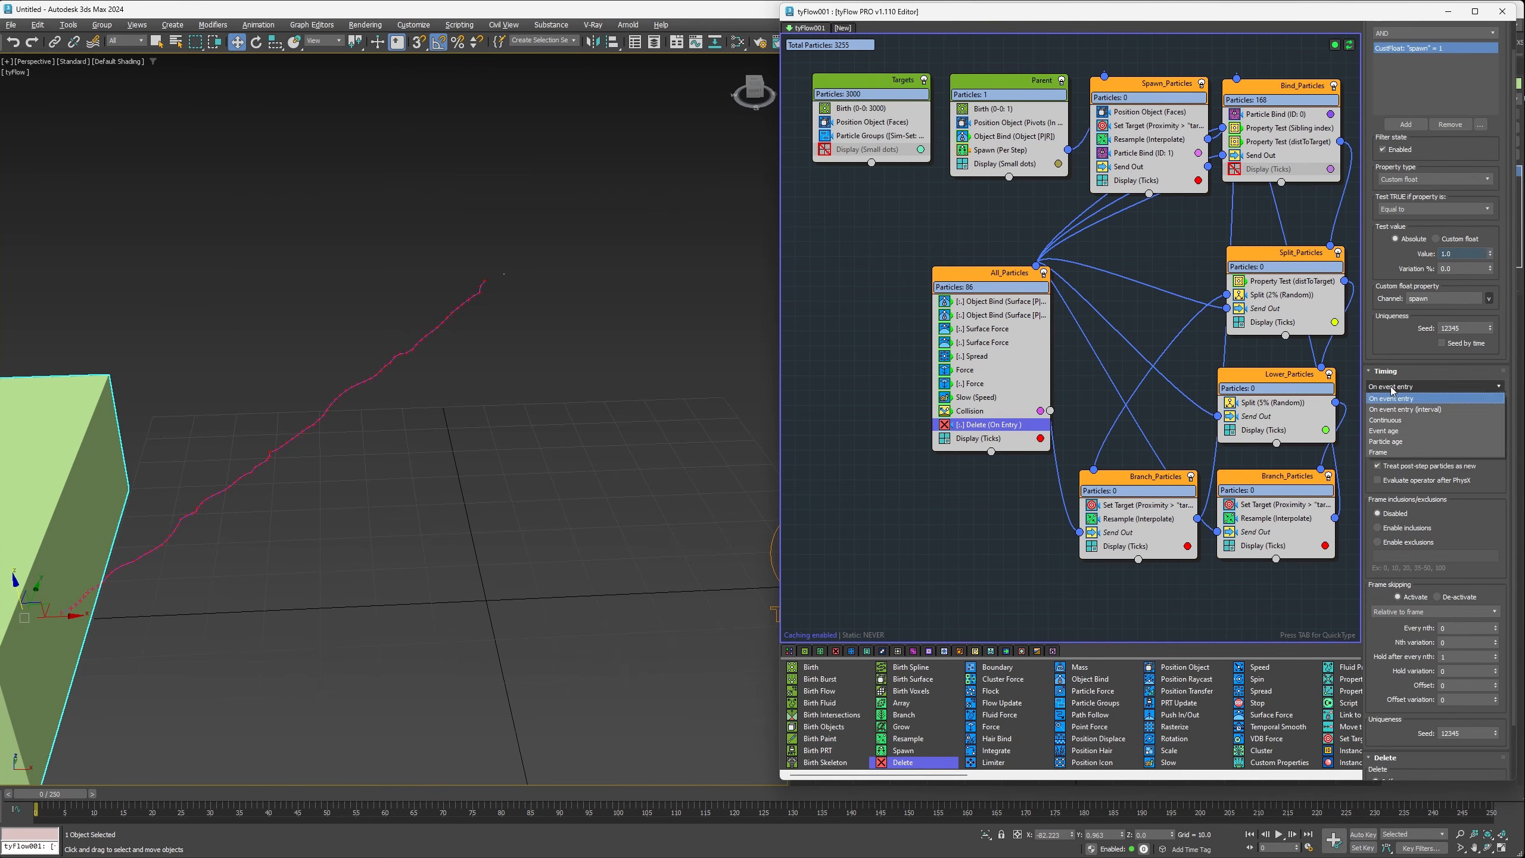
left_click(1385, 432)
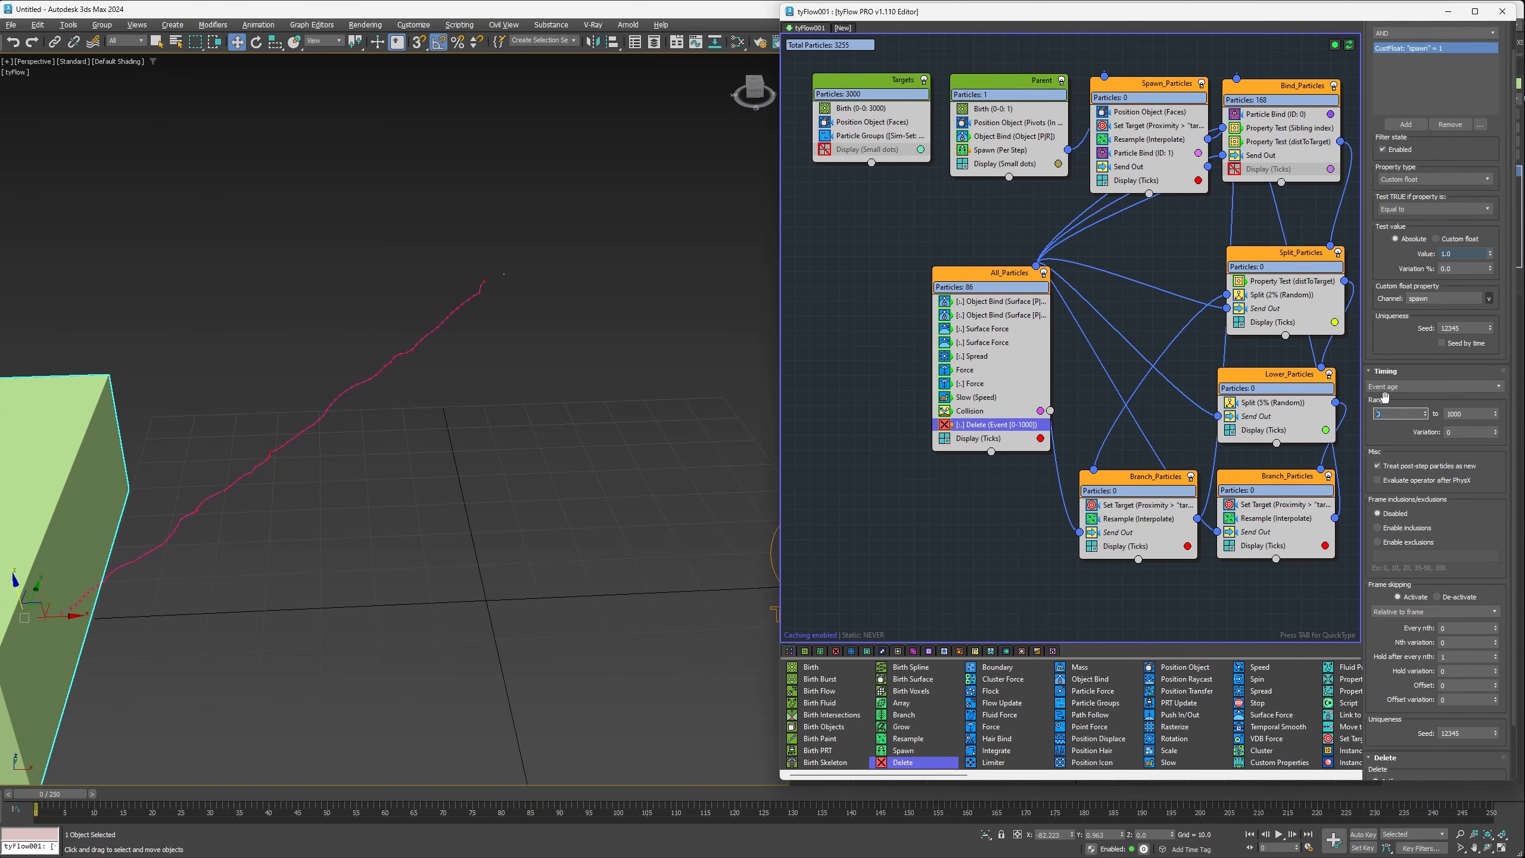
key("Tab")
key("Return")
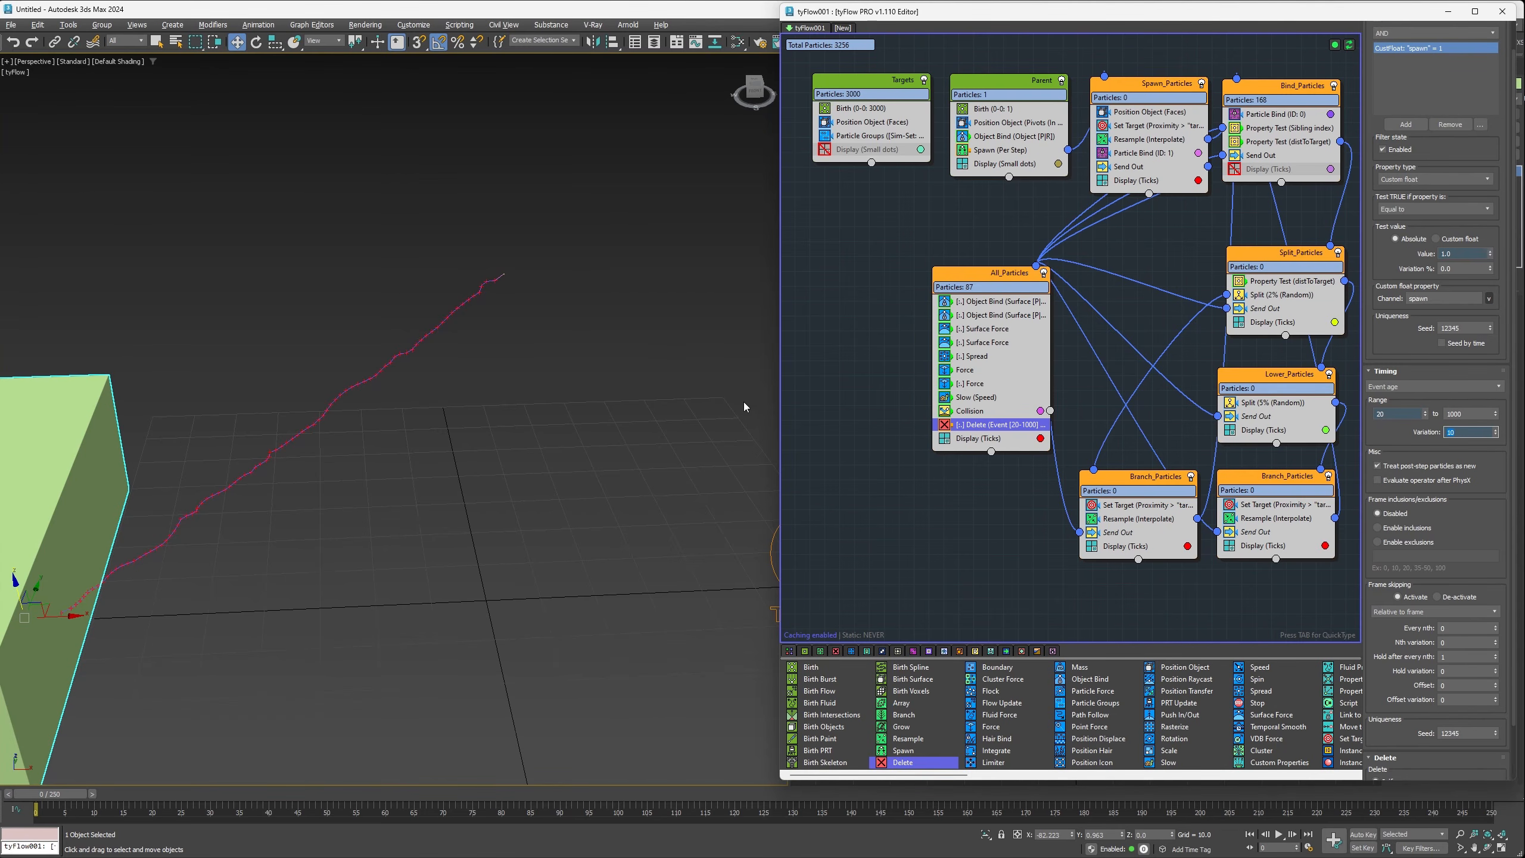
Step: Add a Property Test below Delete in All_Particles that tests for a Binding search value less than or equal to 0
scroll(1038, 747, "down", 5)
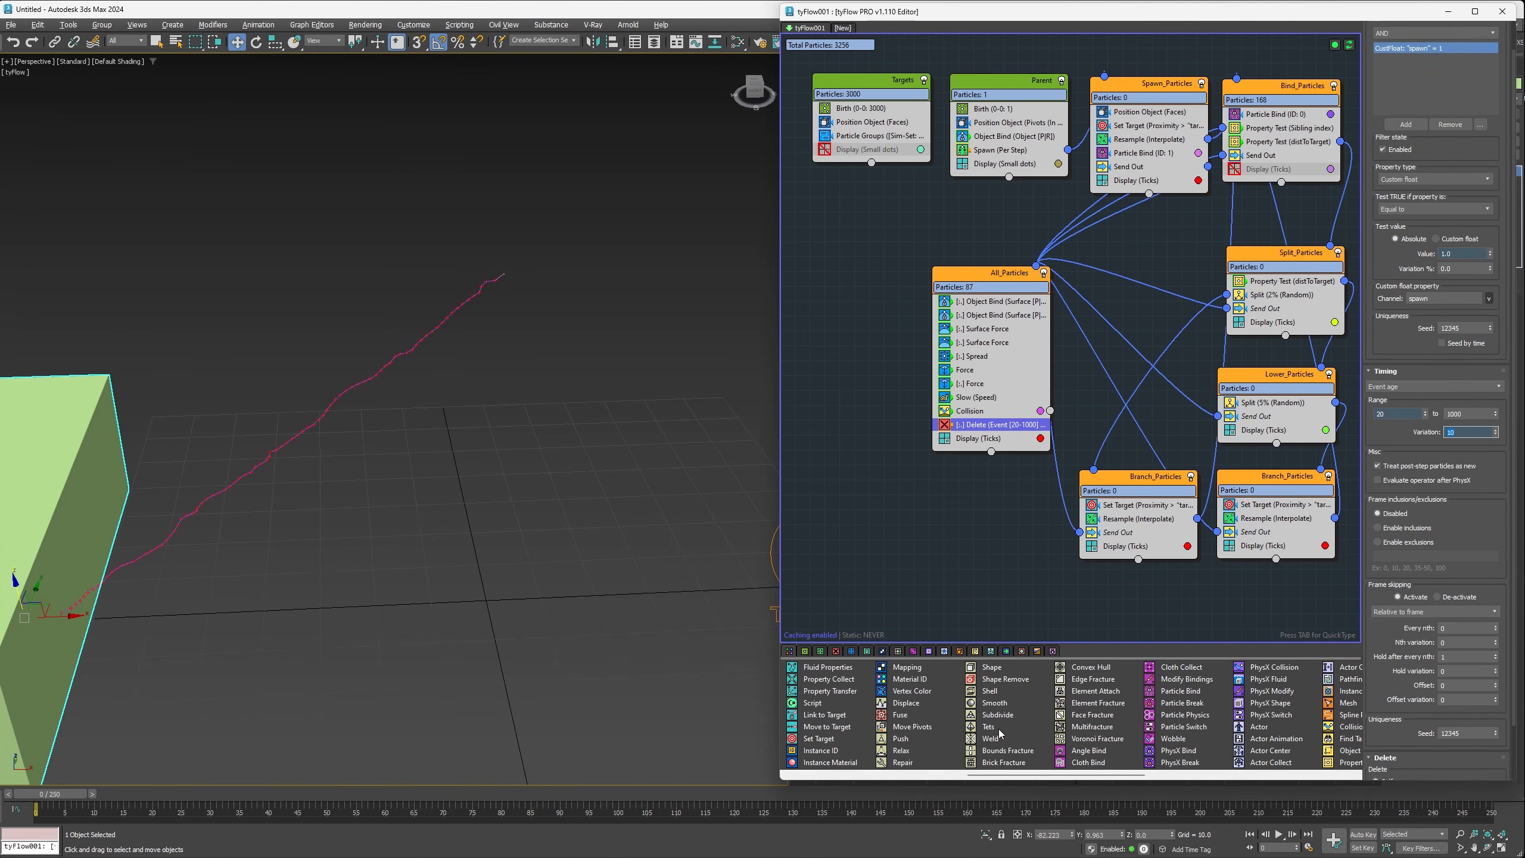
left_click_drag(1088, 768, 970, 432)
left_click(1435, 90)
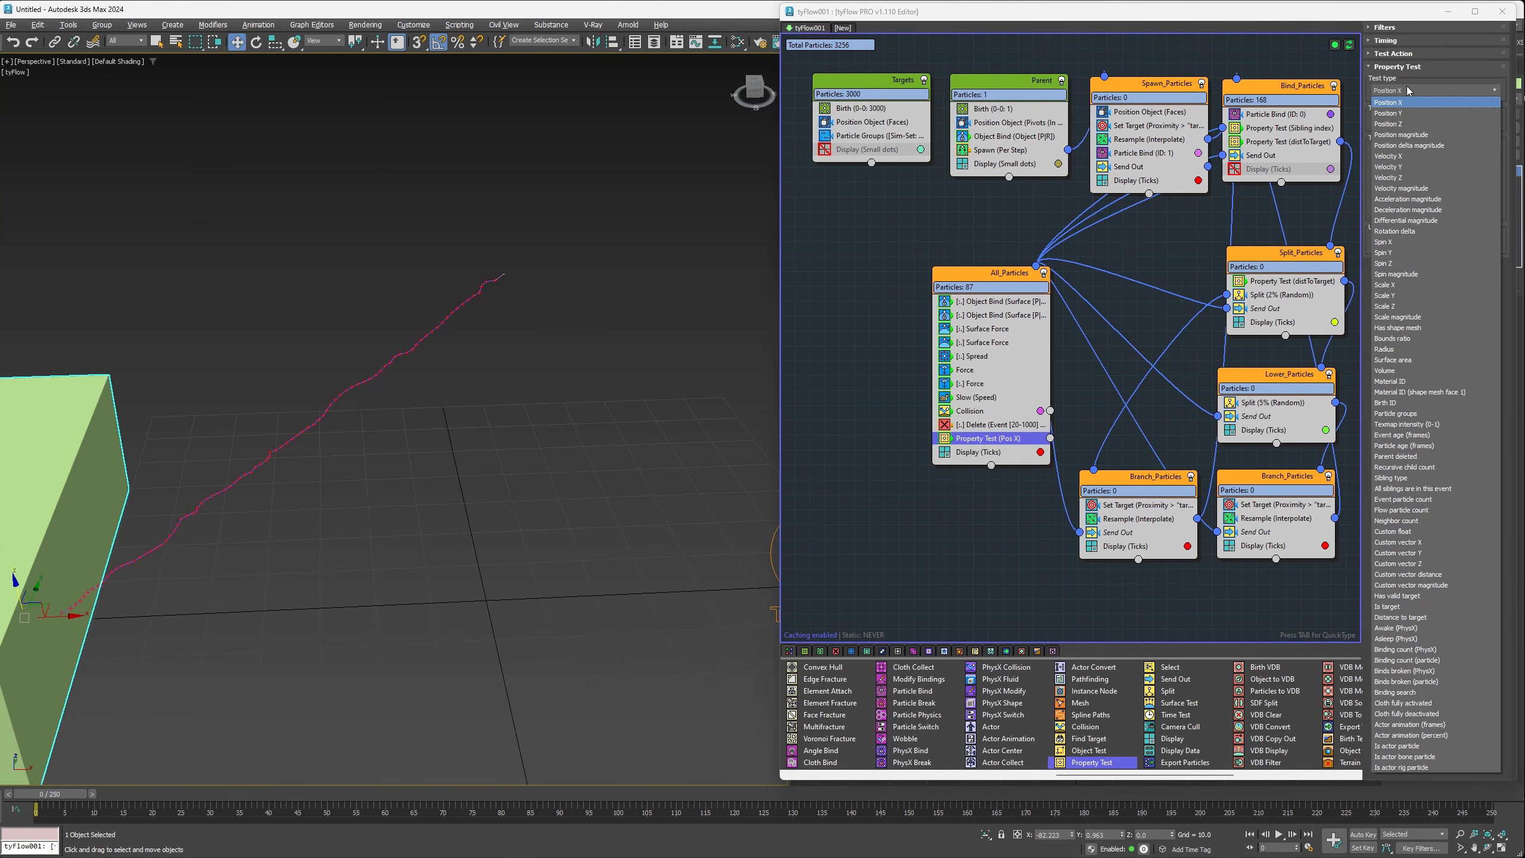
left_click(1403, 693)
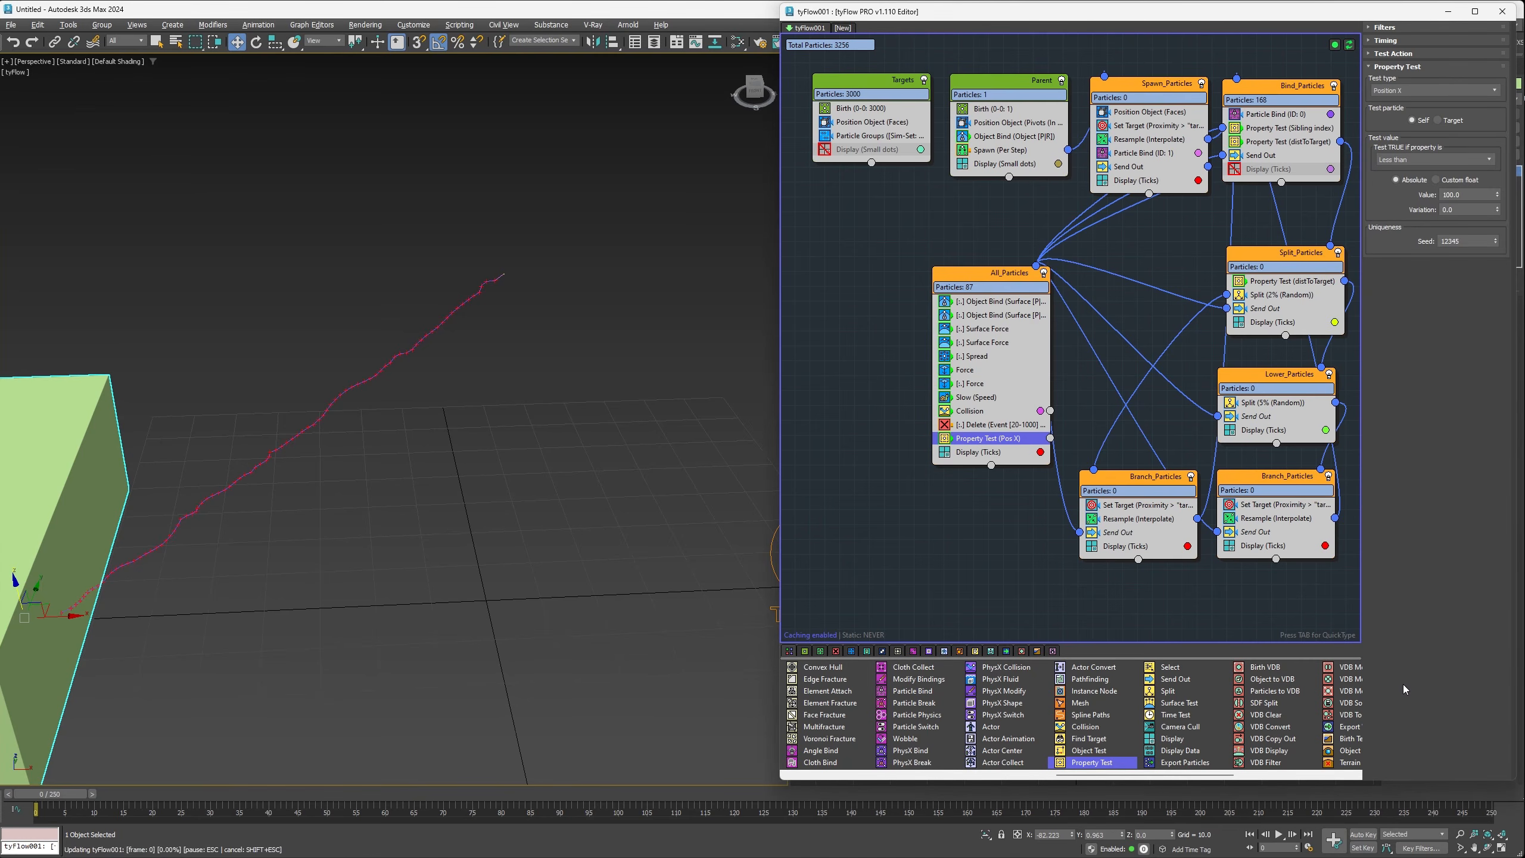
left_click(1402, 159)
left_click(1404, 182)
key("Tab")
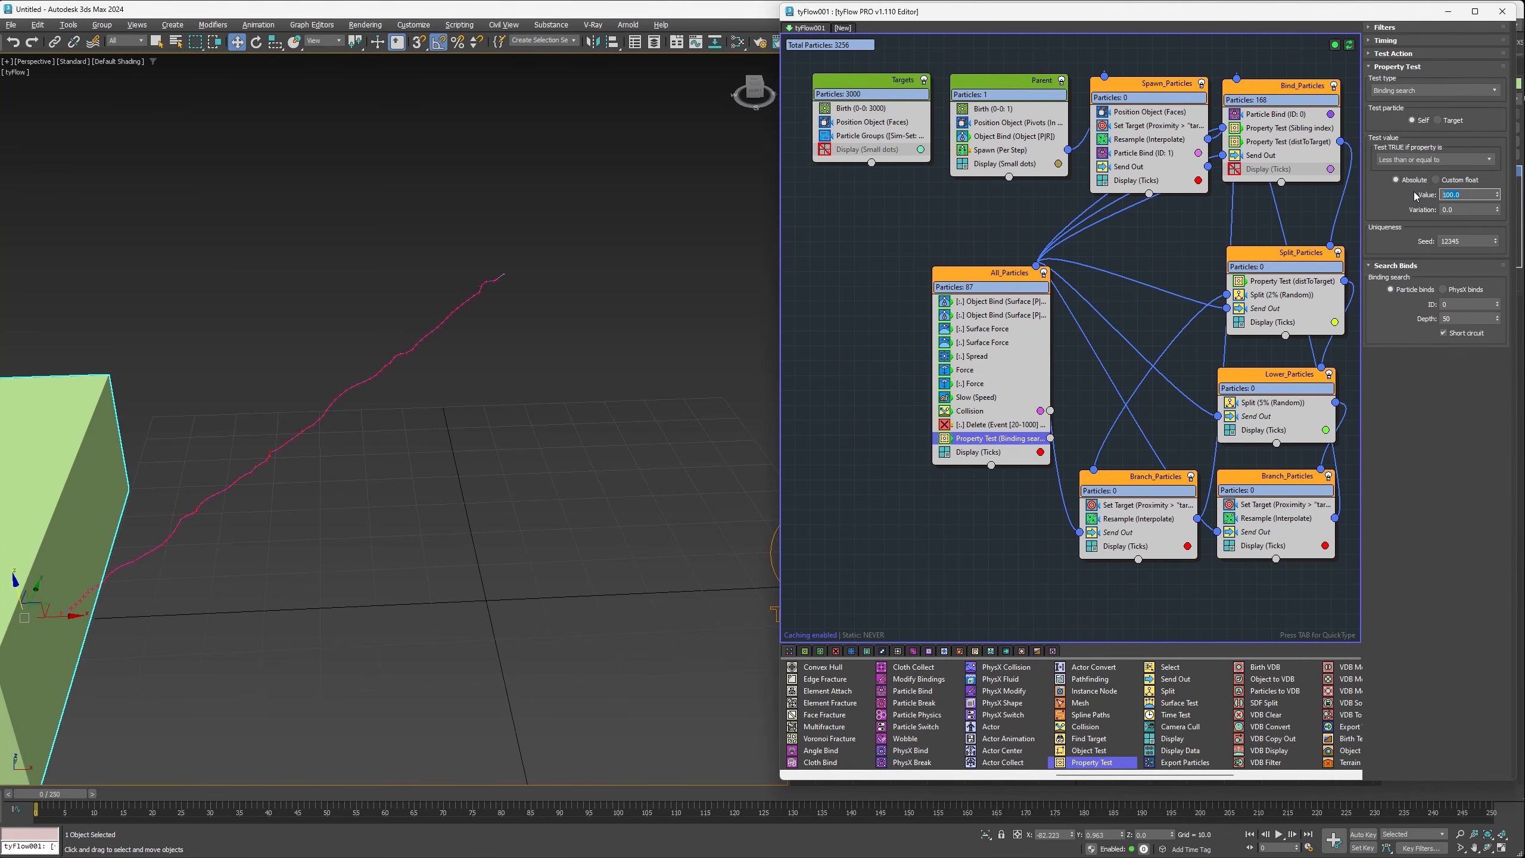
Step: Set the Property Test's binding search to ID 1 with a depth of 250
double_click(1460, 303)
type("1")
key("Tab")
key("Return")
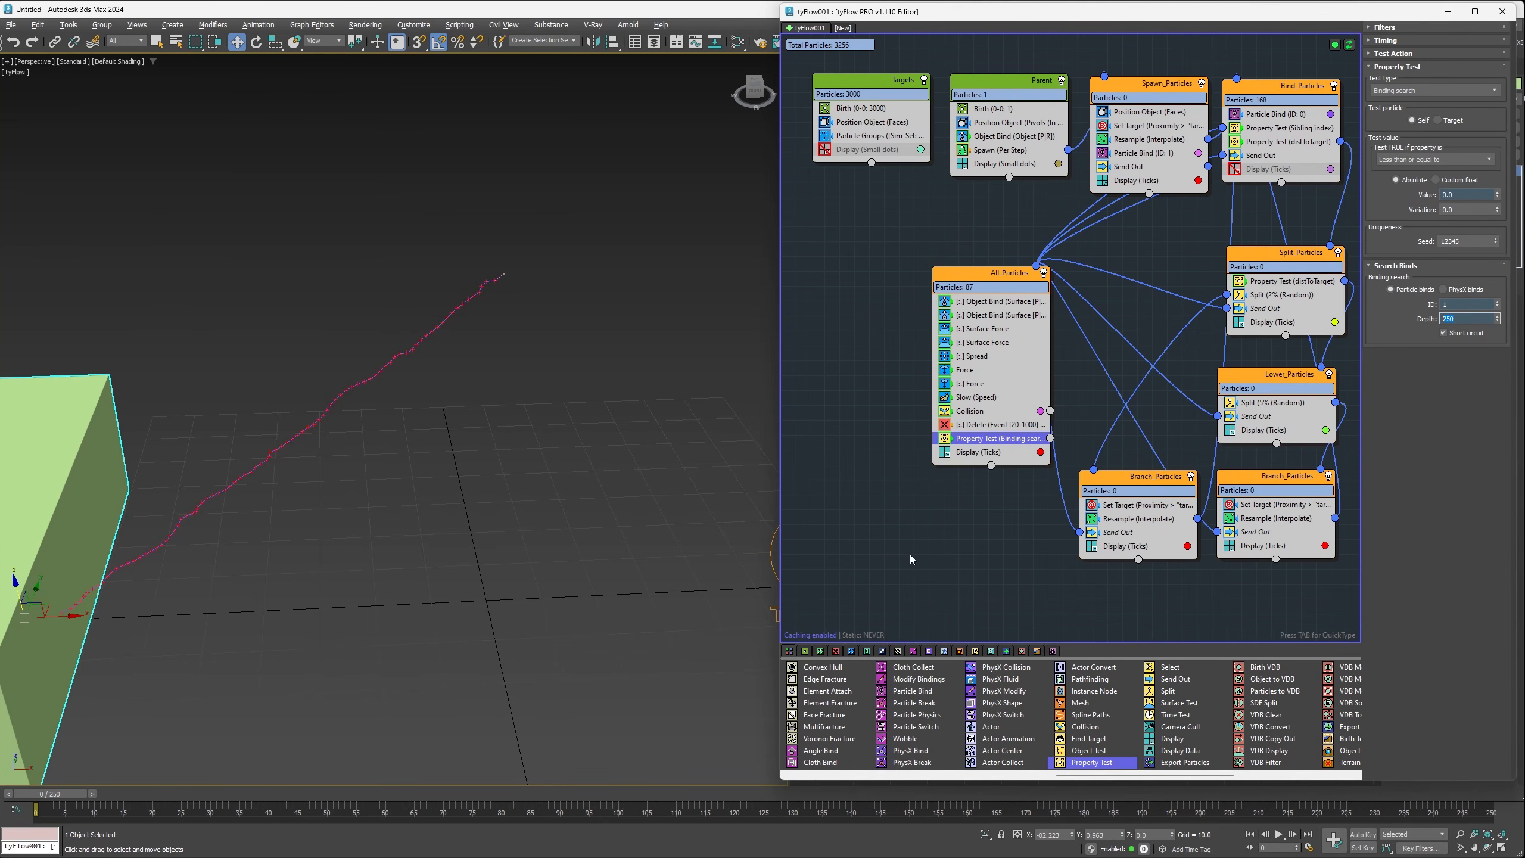
Step: Add a Delete operator in a new event below All_Particles and connect the binding-search Property Test output to it
left_click_drag(1051, 438, 972, 573)
scroll(923, 718, "up", 5)
left_click_drag(901, 762, 947, 592)
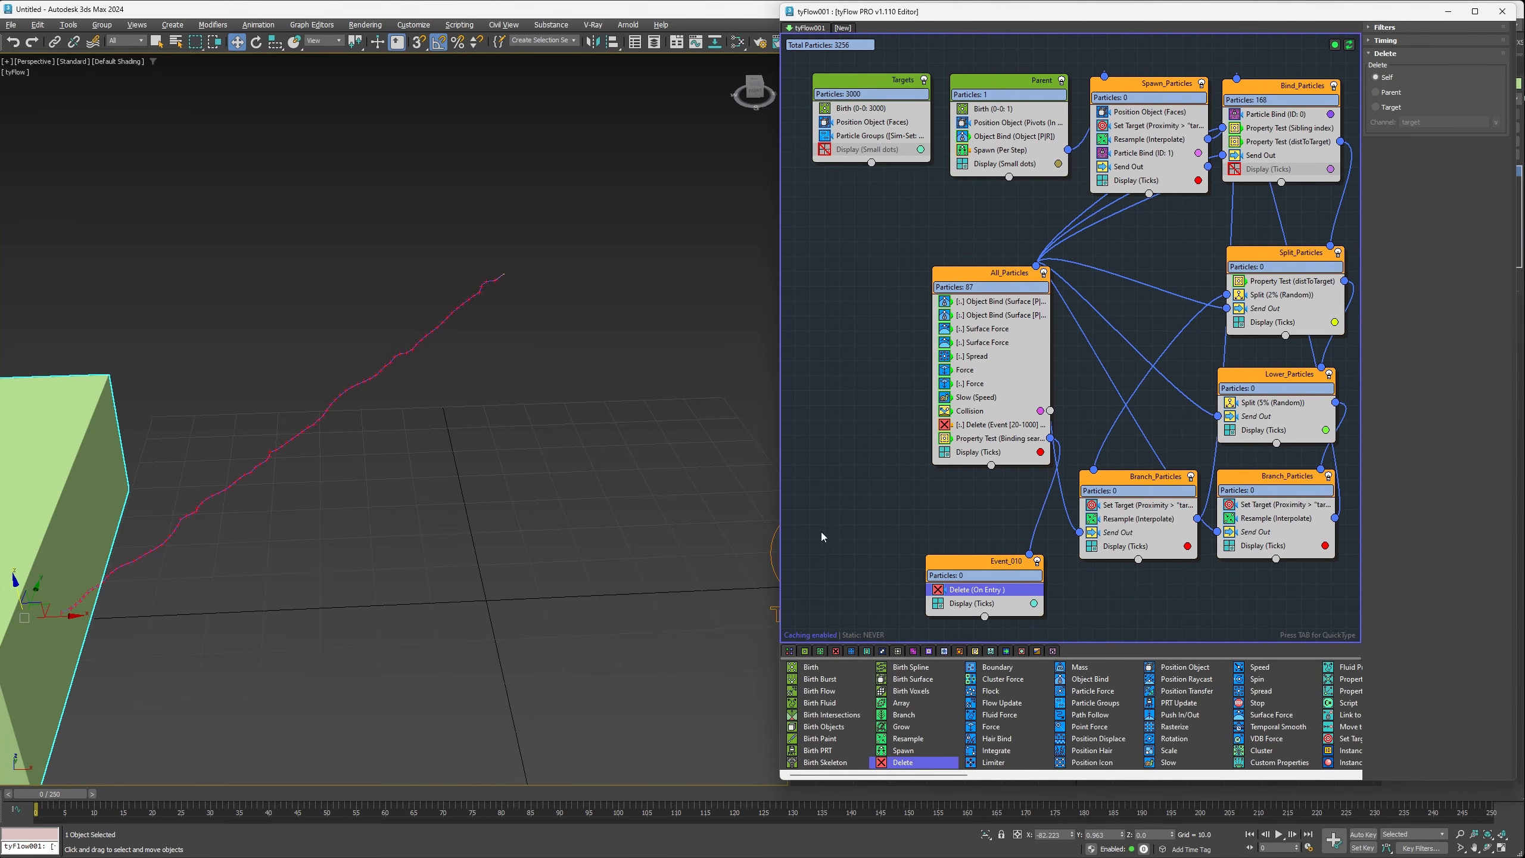
Step: Preview the simulation over the timeline and disable the Display operator in All_Particles
left_click_drag(47, 794, 230, 855)
left_click(945, 452)
left_click_drag(87, 794, 50, 794)
scroll(361, 655, "down", 3)
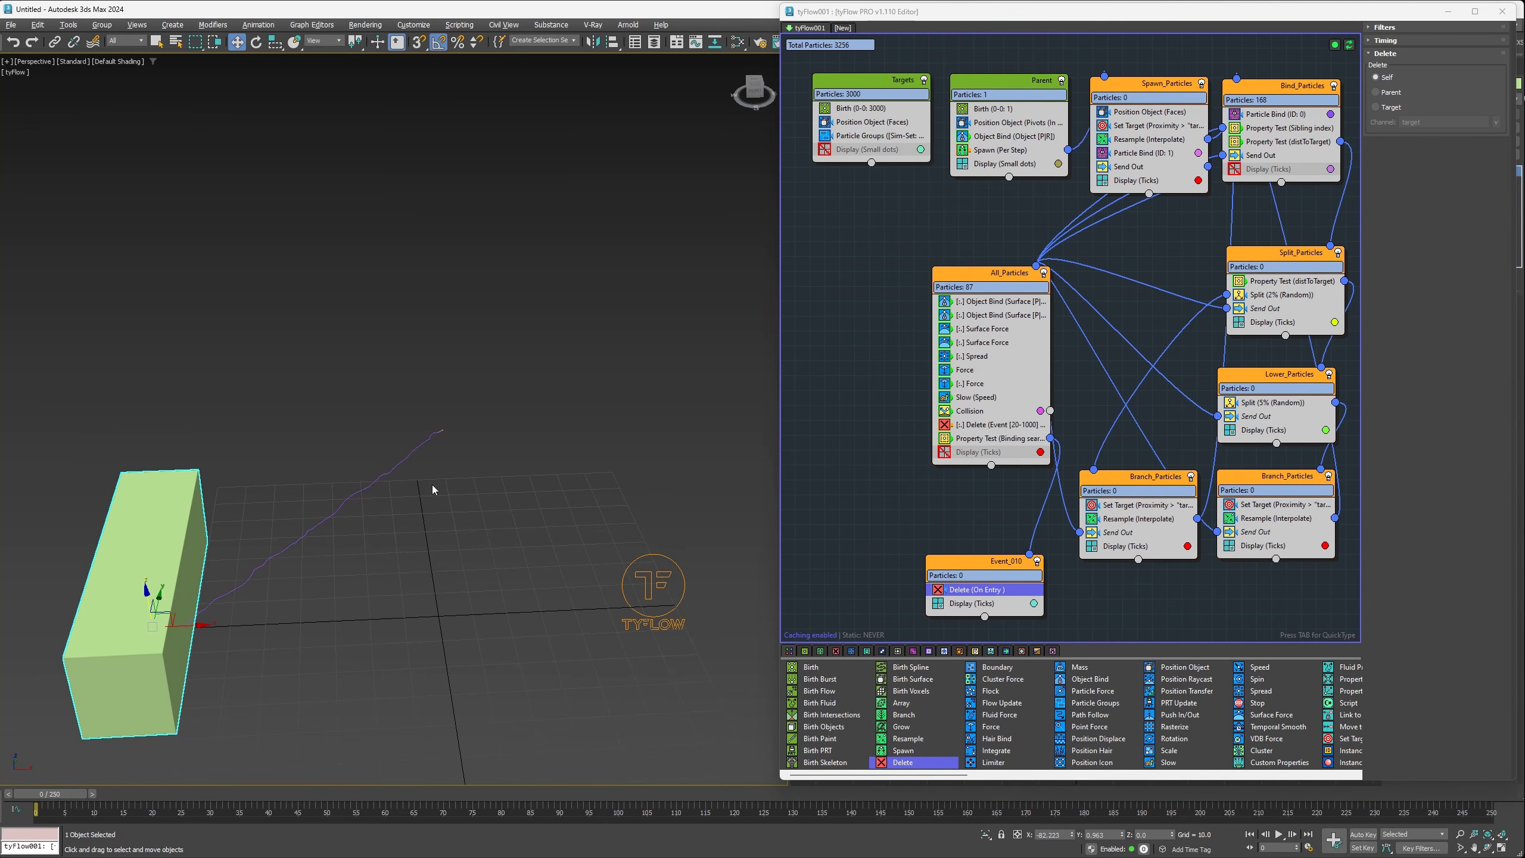
Step: Try a noise strength of 1 on the Spread operator in All_Particles and preview the first frames
left_click(985, 357)
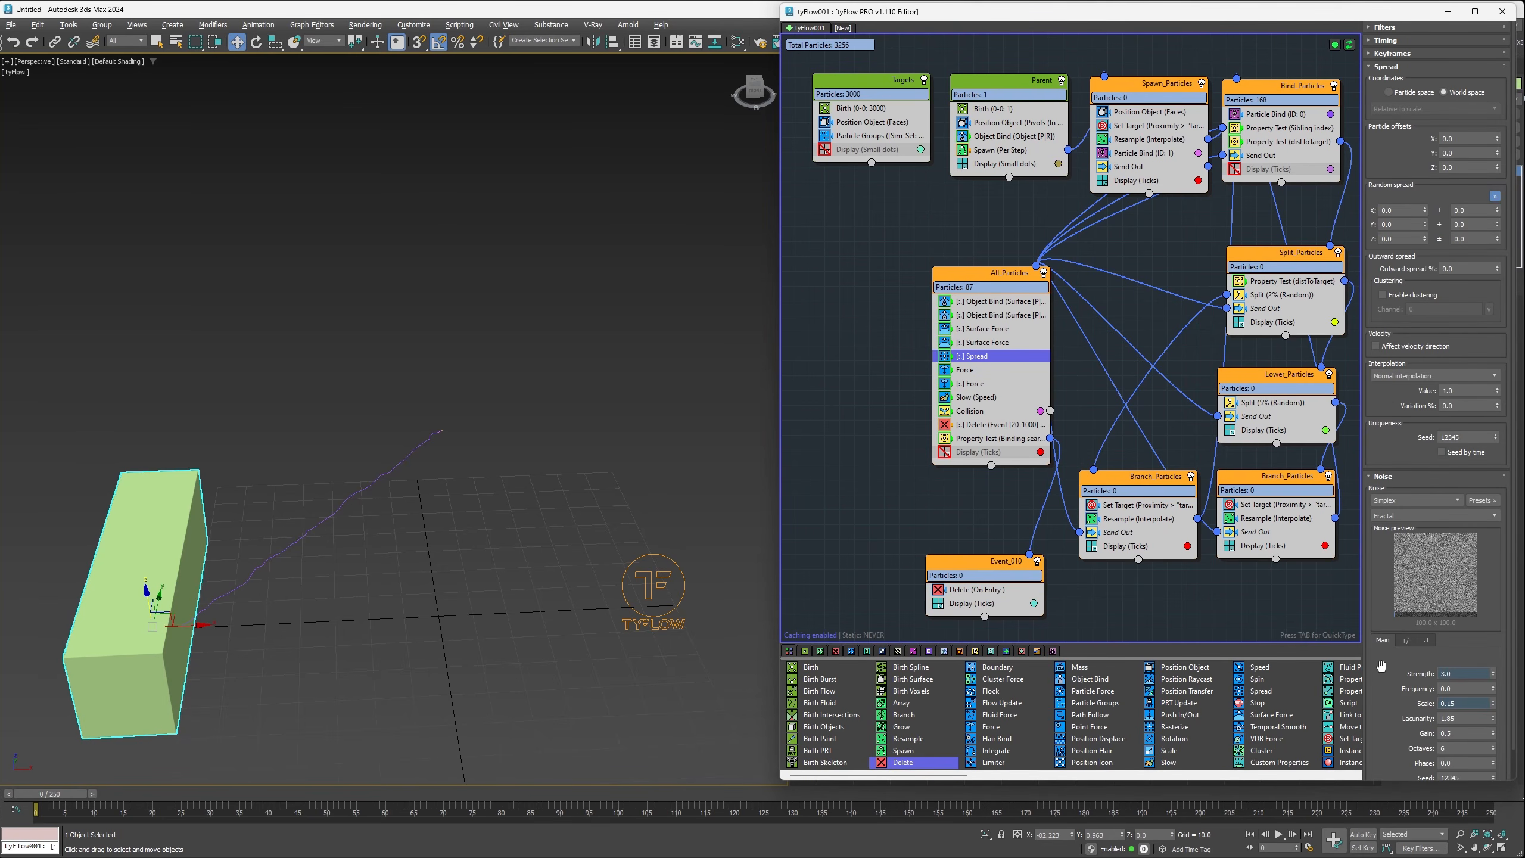
scroll(1381, 665, "down", 1)
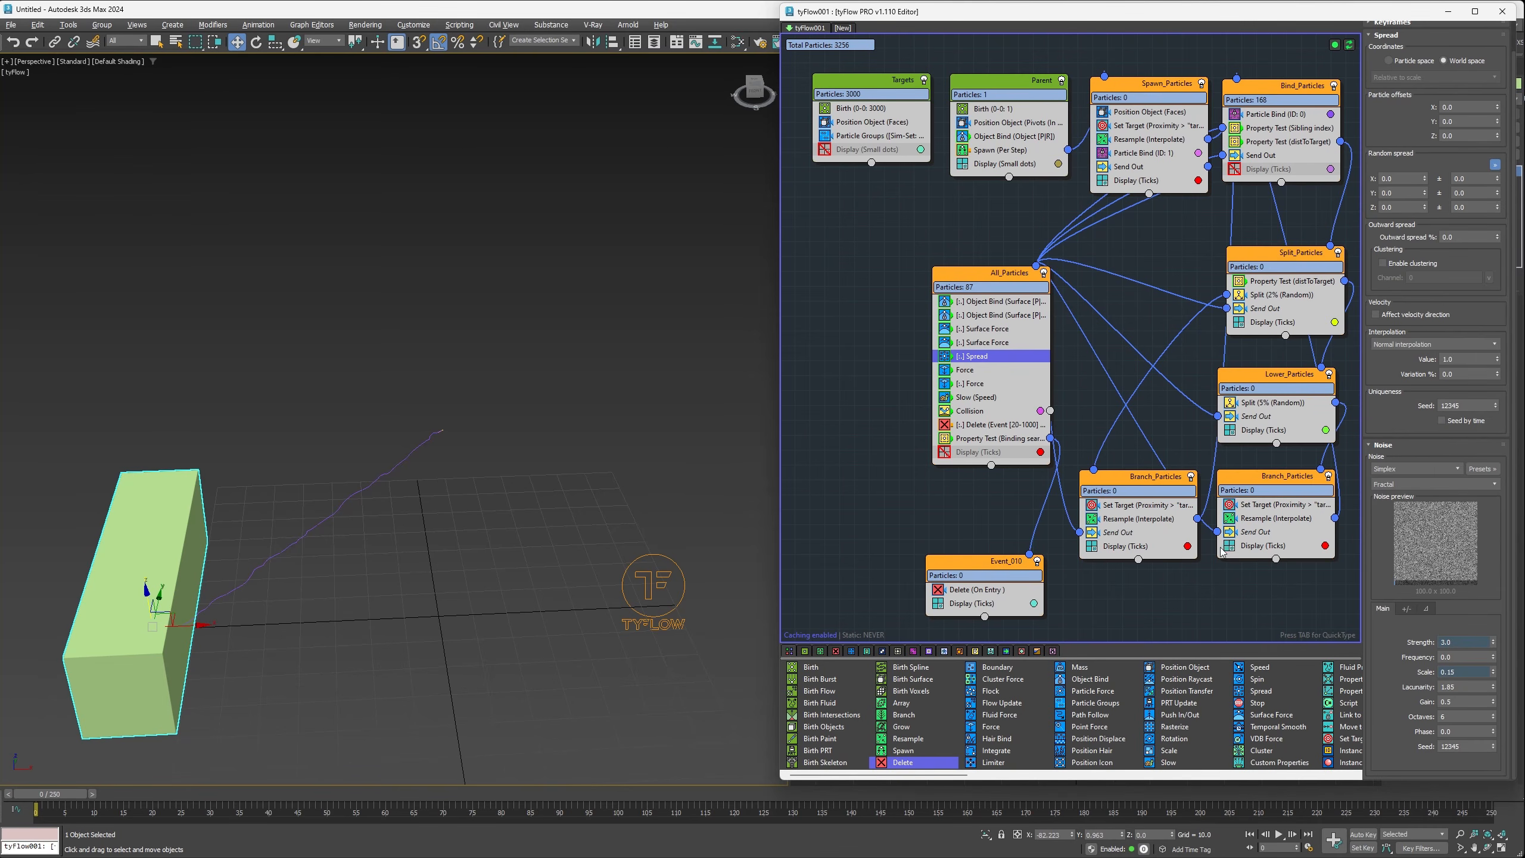
left_click(1457, 641)
type("1")
key("Return")
mouse_move(49, 794)
left_mouse_down()
mouse_move(340, 796)
mouse_move(174, 782)
mouse_move(290, 787)
mouse_move(424, 796)
mouse_move(32, 788)
mouse_move(414, 799)
mouse_move(462, 815)
mouse_move(49, 810)
left_mouse_up()
key("w")
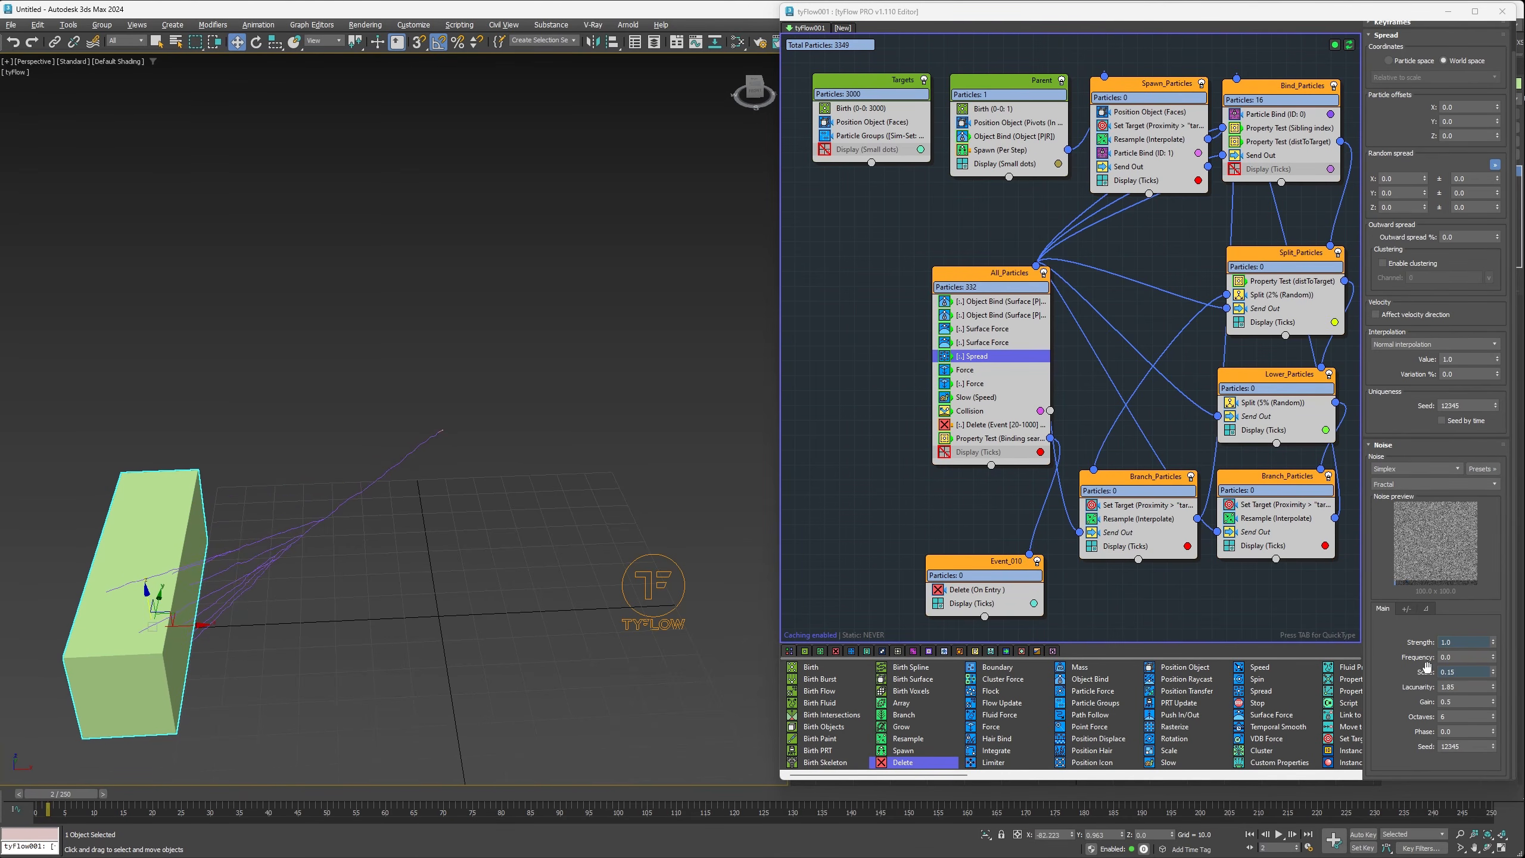
Step: Try a noise strength of 5 on the Spread operator and preview the first frames again
left_click(1461, 643)
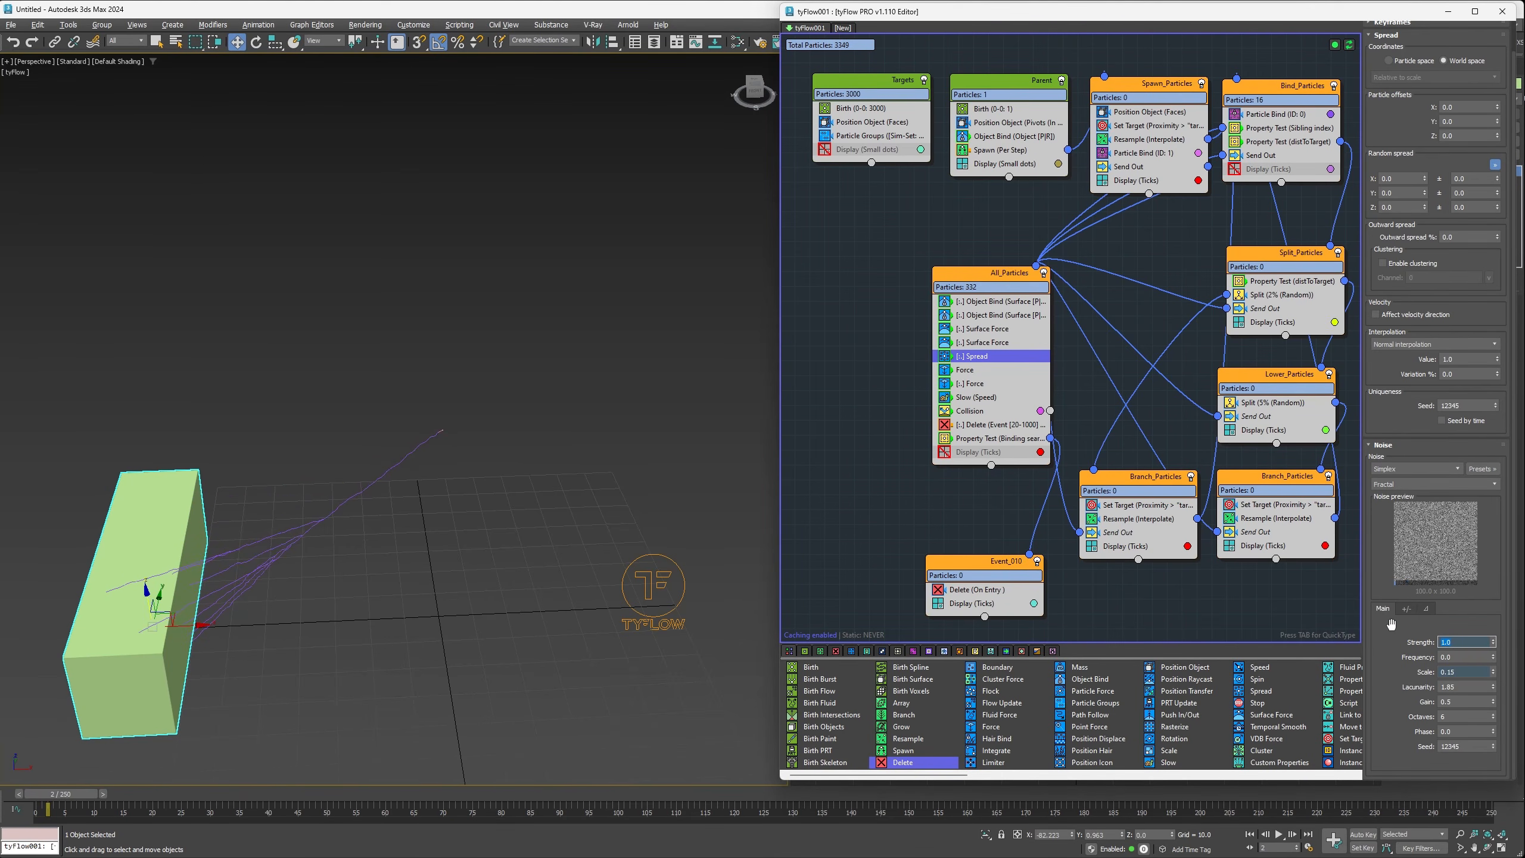
type("5")
key("Return")
mouse_move(60, 795)
left_mouse_down()
mouse_move(256, 804)
mouse_move(35, 808)
left_mouse_up()
key("w")
Step: Set the Spread operator's noise strength to 3
left_click_drag(1477, 642, 1373, 626)
type("3")
key("Return")
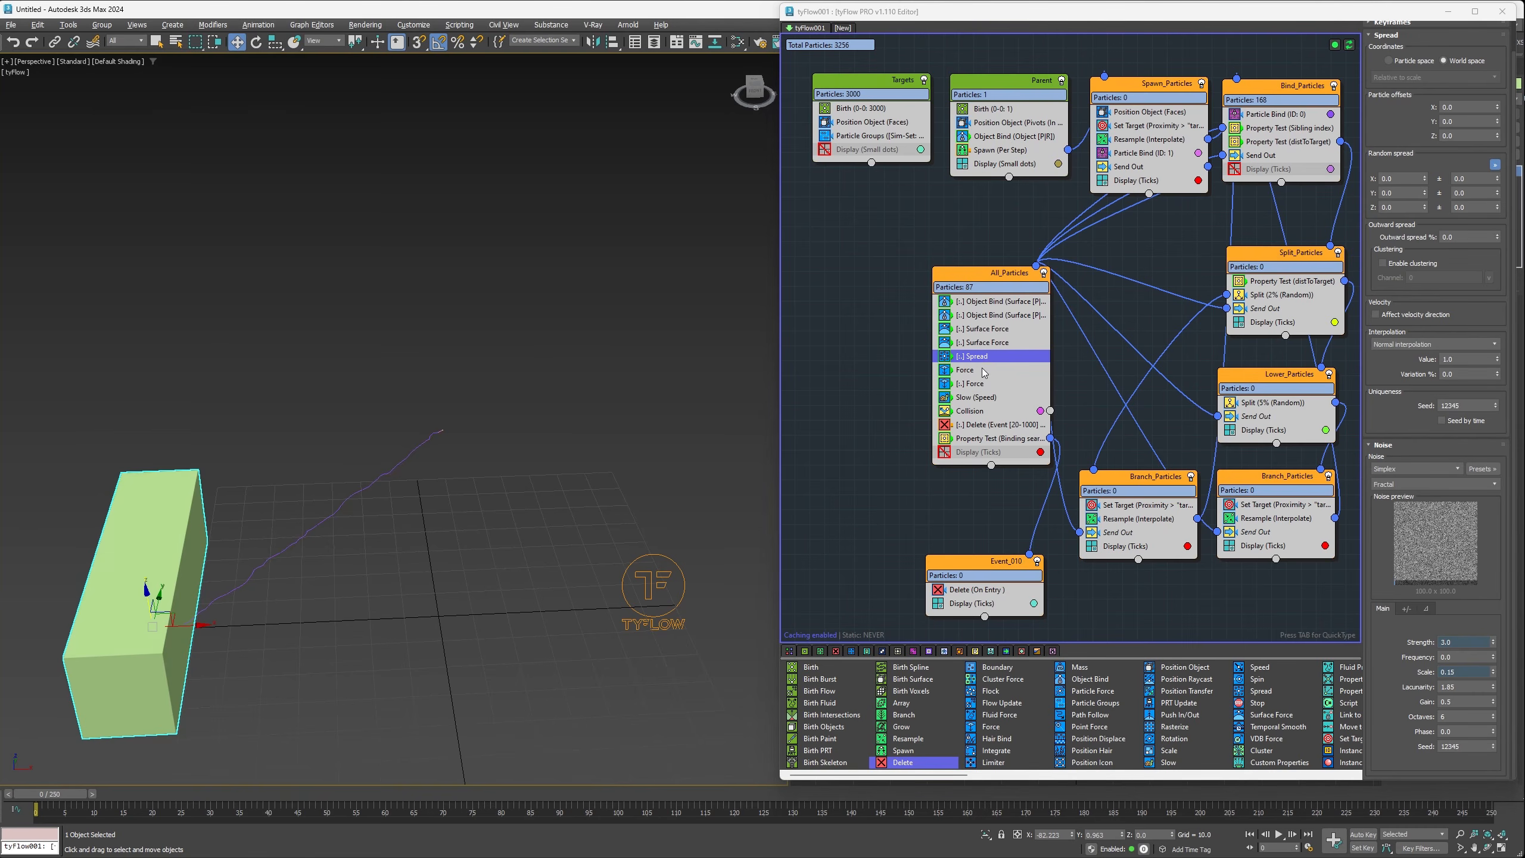
Step: Set the Built-in Noise 1 strength of the unfiltered Force operator in All_Particles to 0.1 and preview the strands over the timeline
left_click(1008, 373)
left_click(1457, 583)
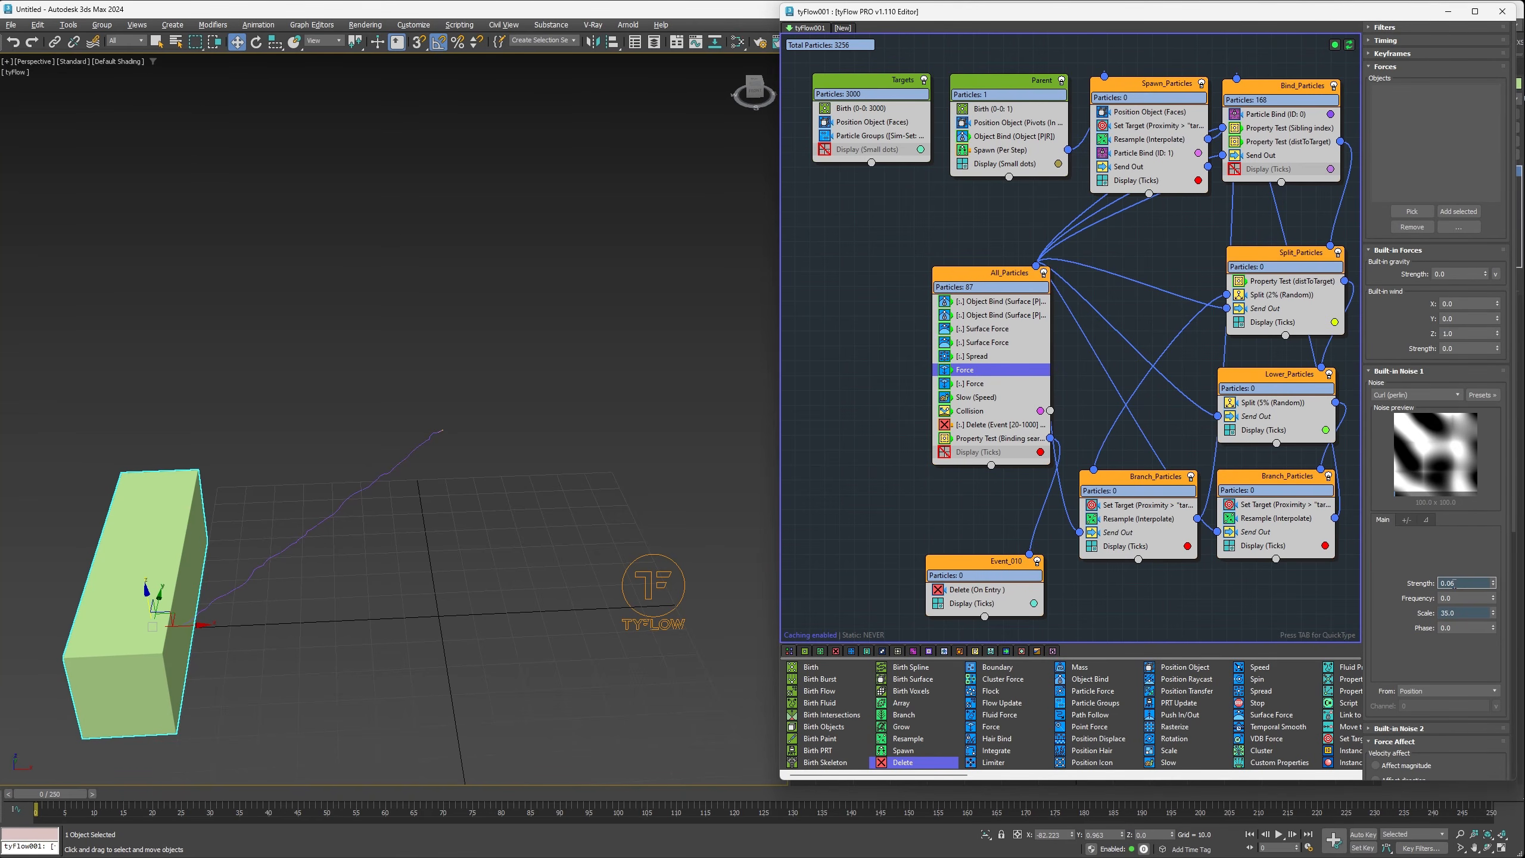
type("1")
key("Return")
mouse_move(62, 795)
left_mouse_down()
mouse_move(379, 782)
mouse_move(43, 783)
left_mouse_up()
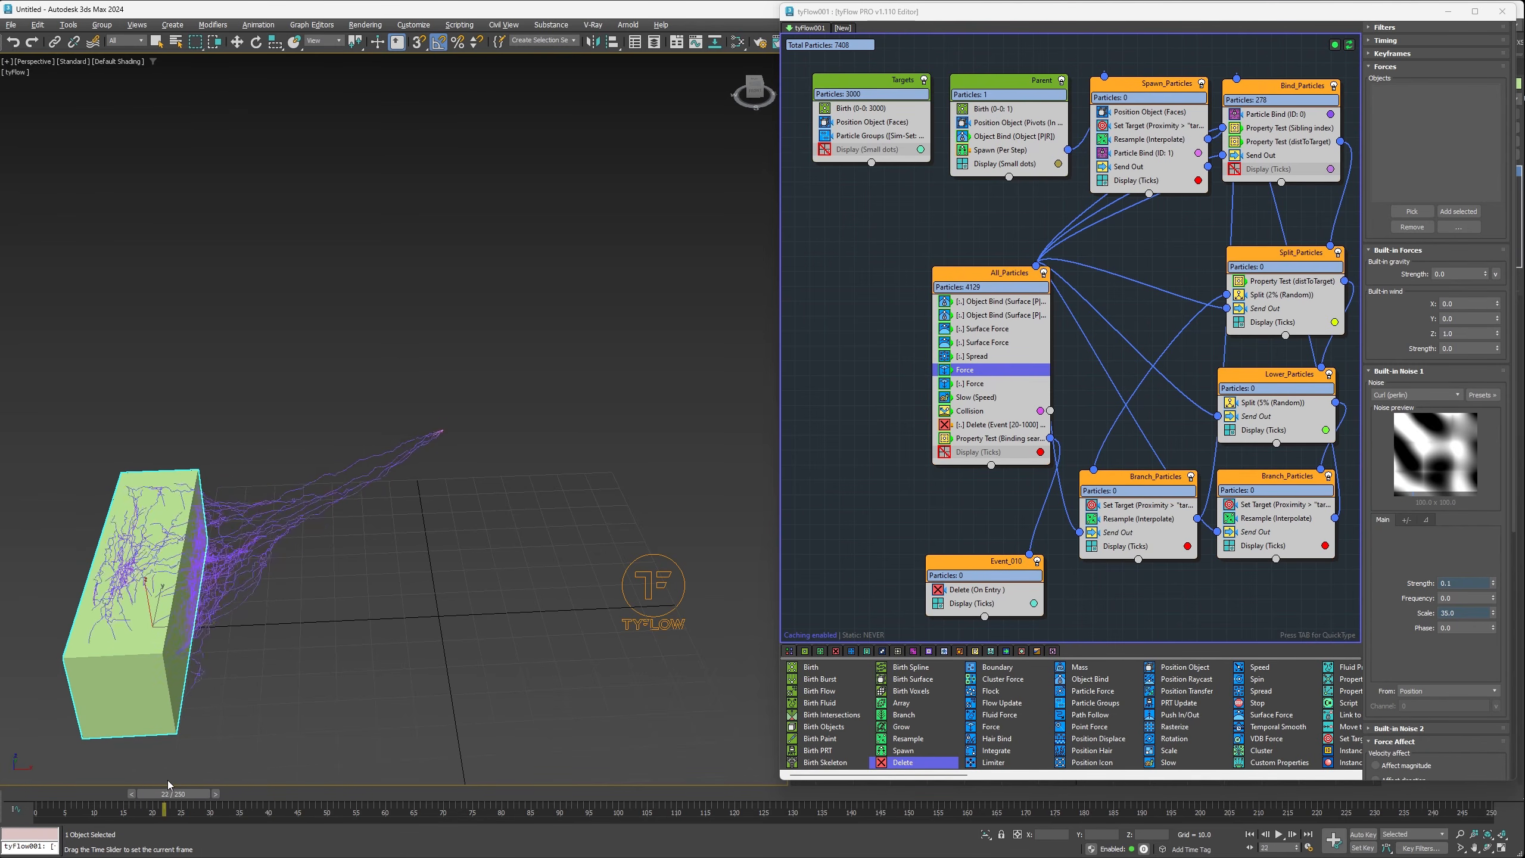
key("w")
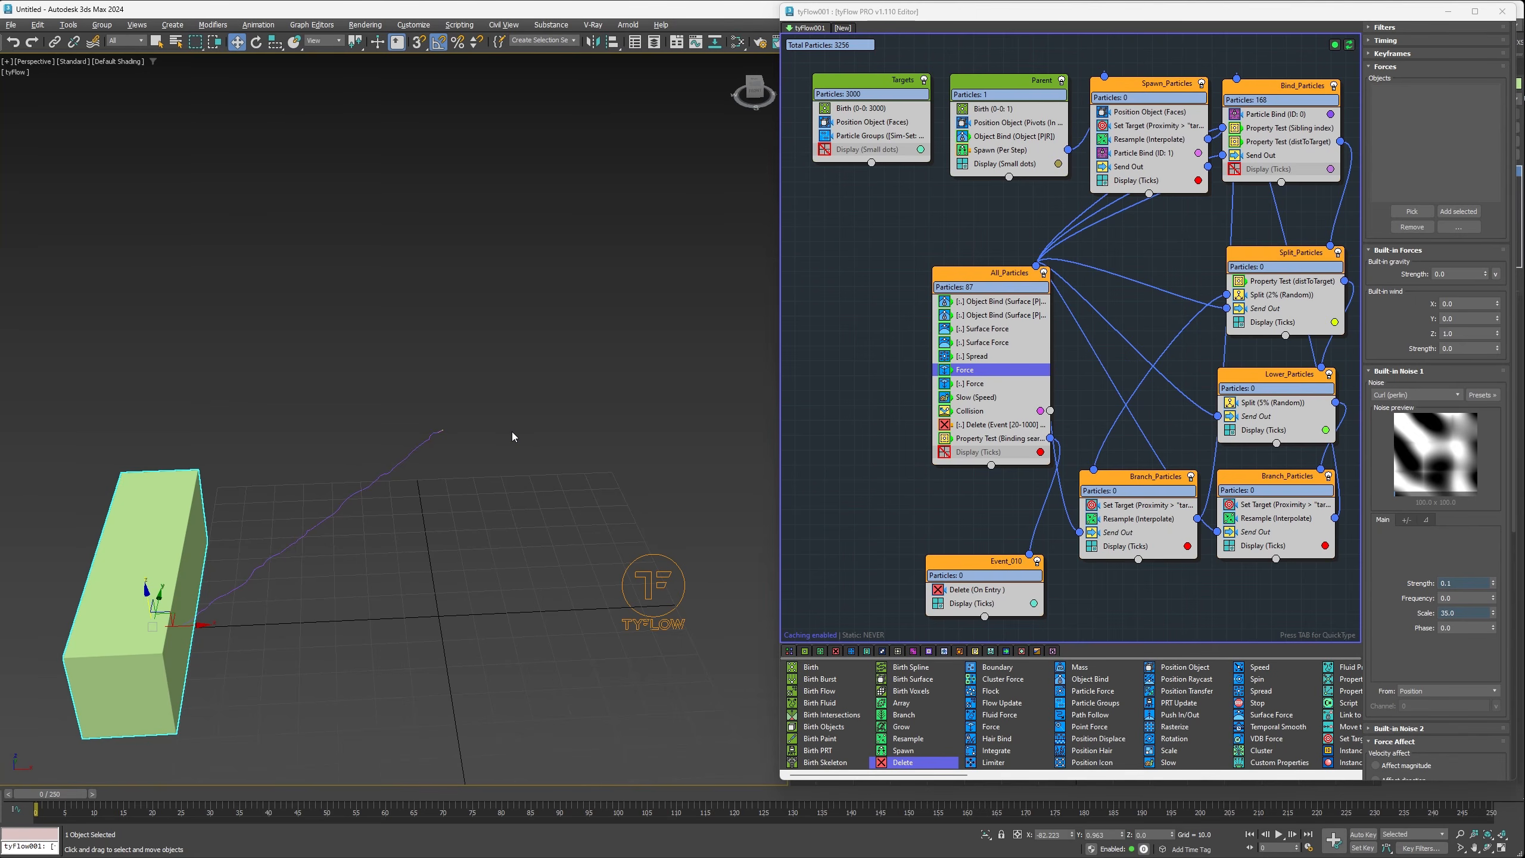